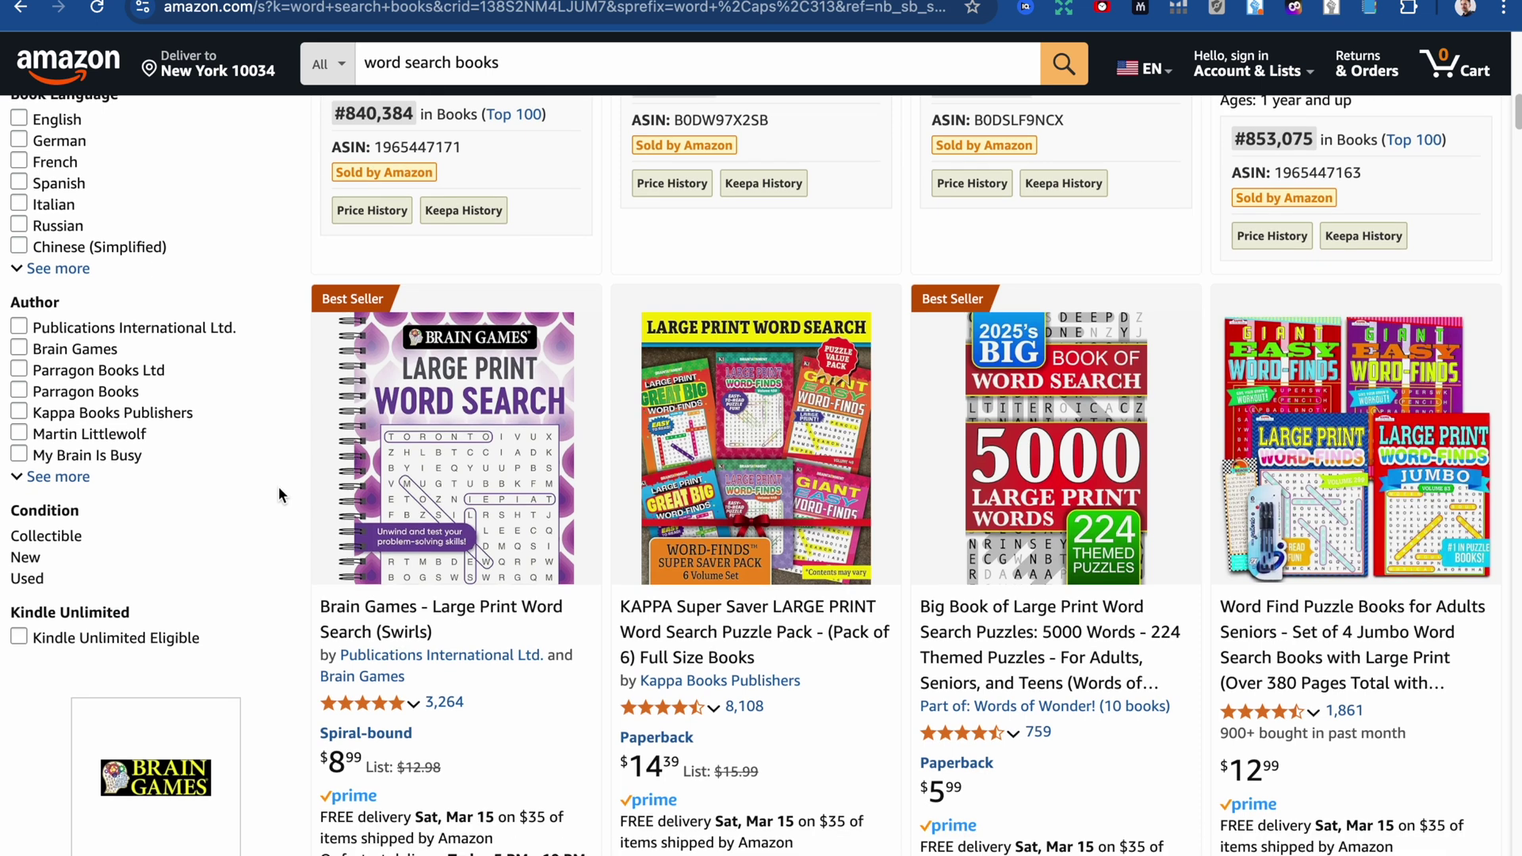
# Look through the Amazon search results for word search books.
pyautogui.scroll(-8, 277, 486)
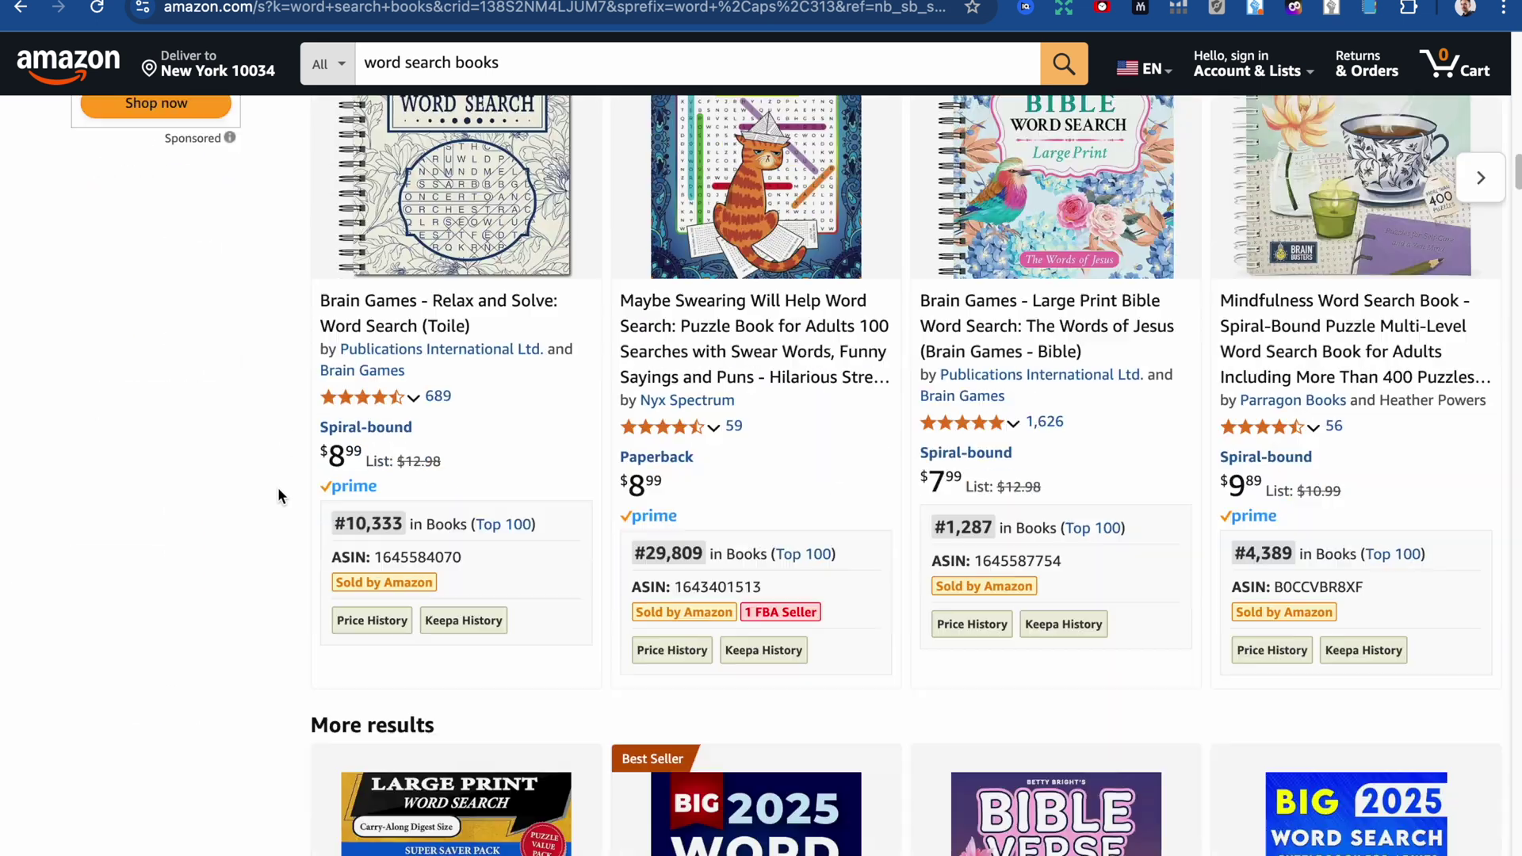
pyautogui.scroll(-8, 278, 487)
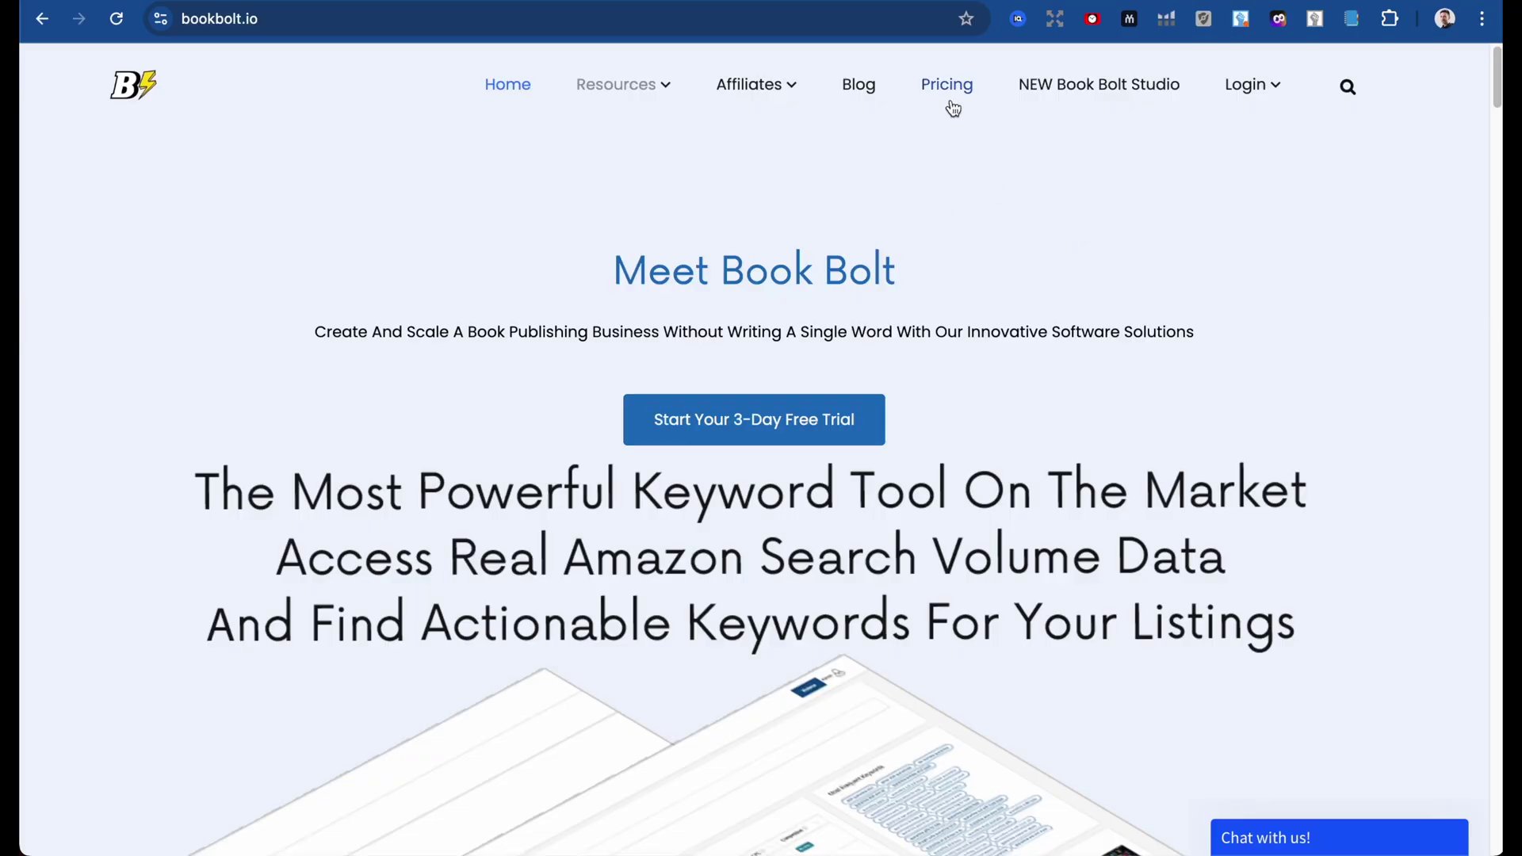
# Open Book Bolt's pricing page and compare the features of the monthly Newbie and Pro plans.
pyautogui.click(953, 108)
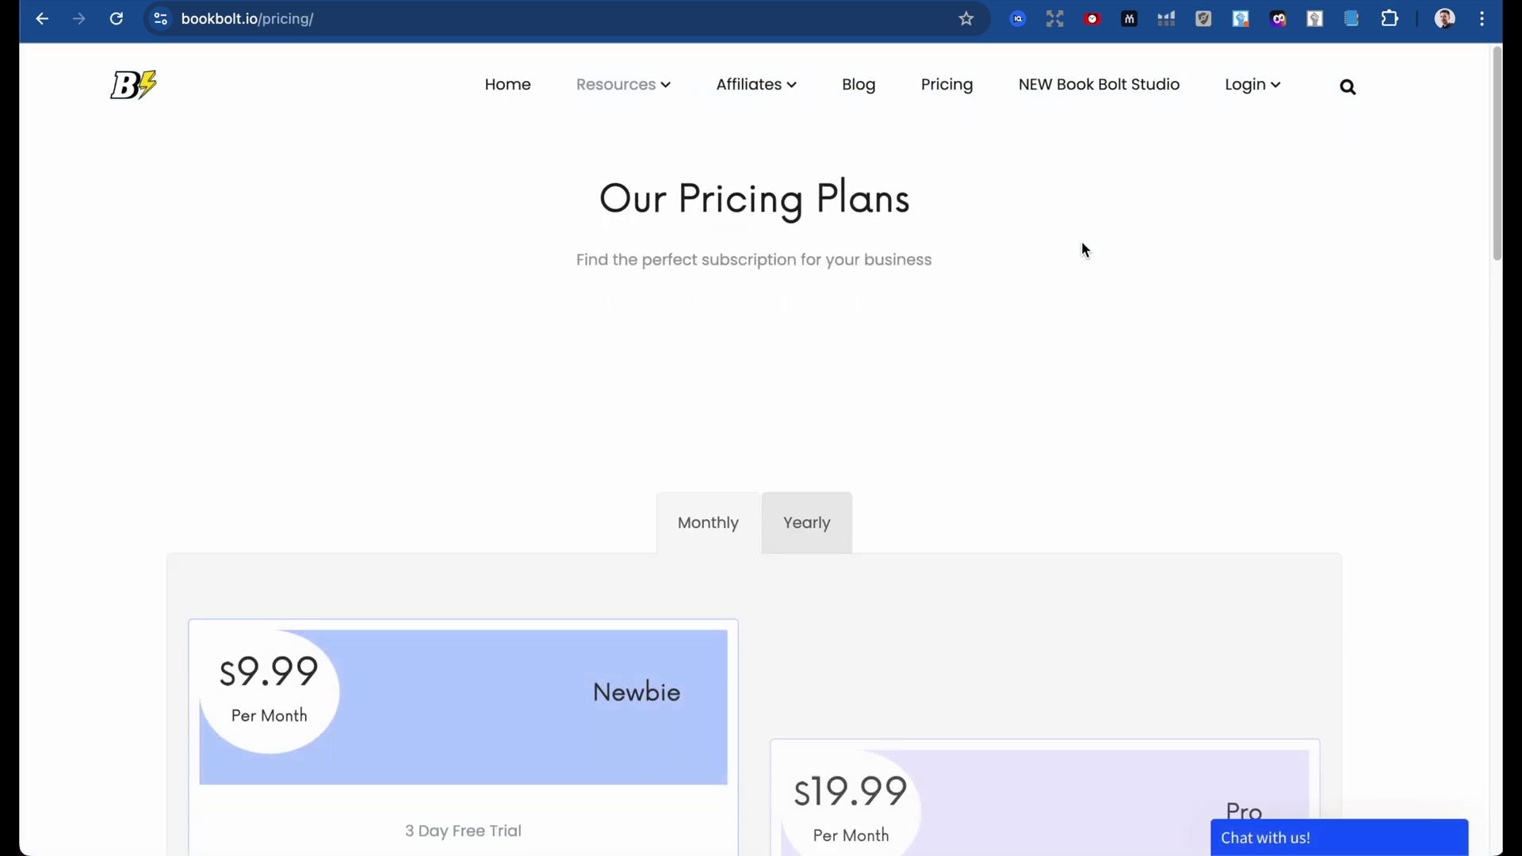
pyautogui.scroll(-3, 1083, 242)
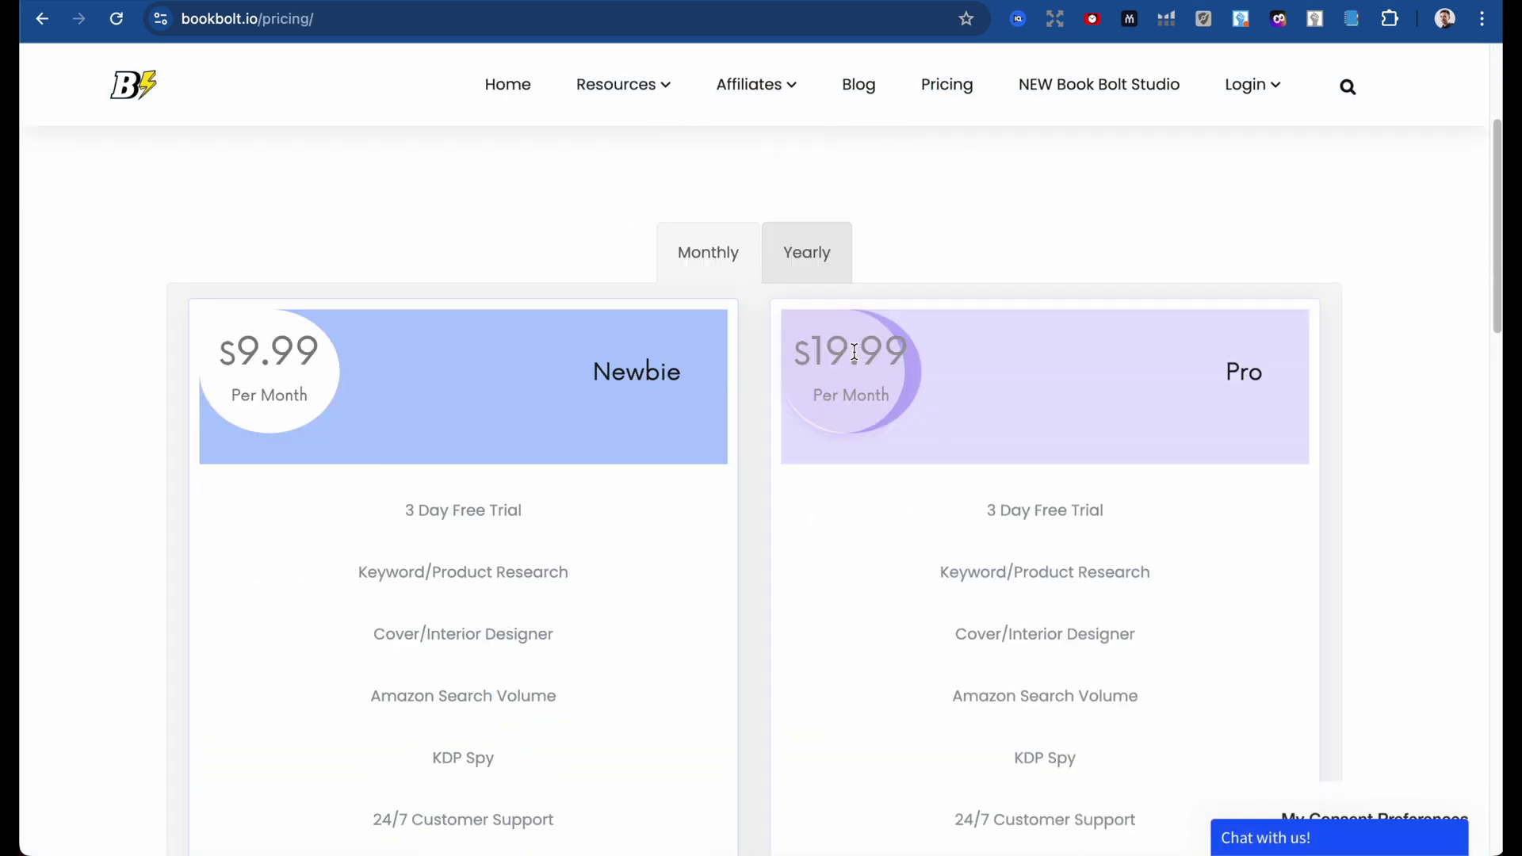
pyautogui.scroll(-2, 1143, 331)
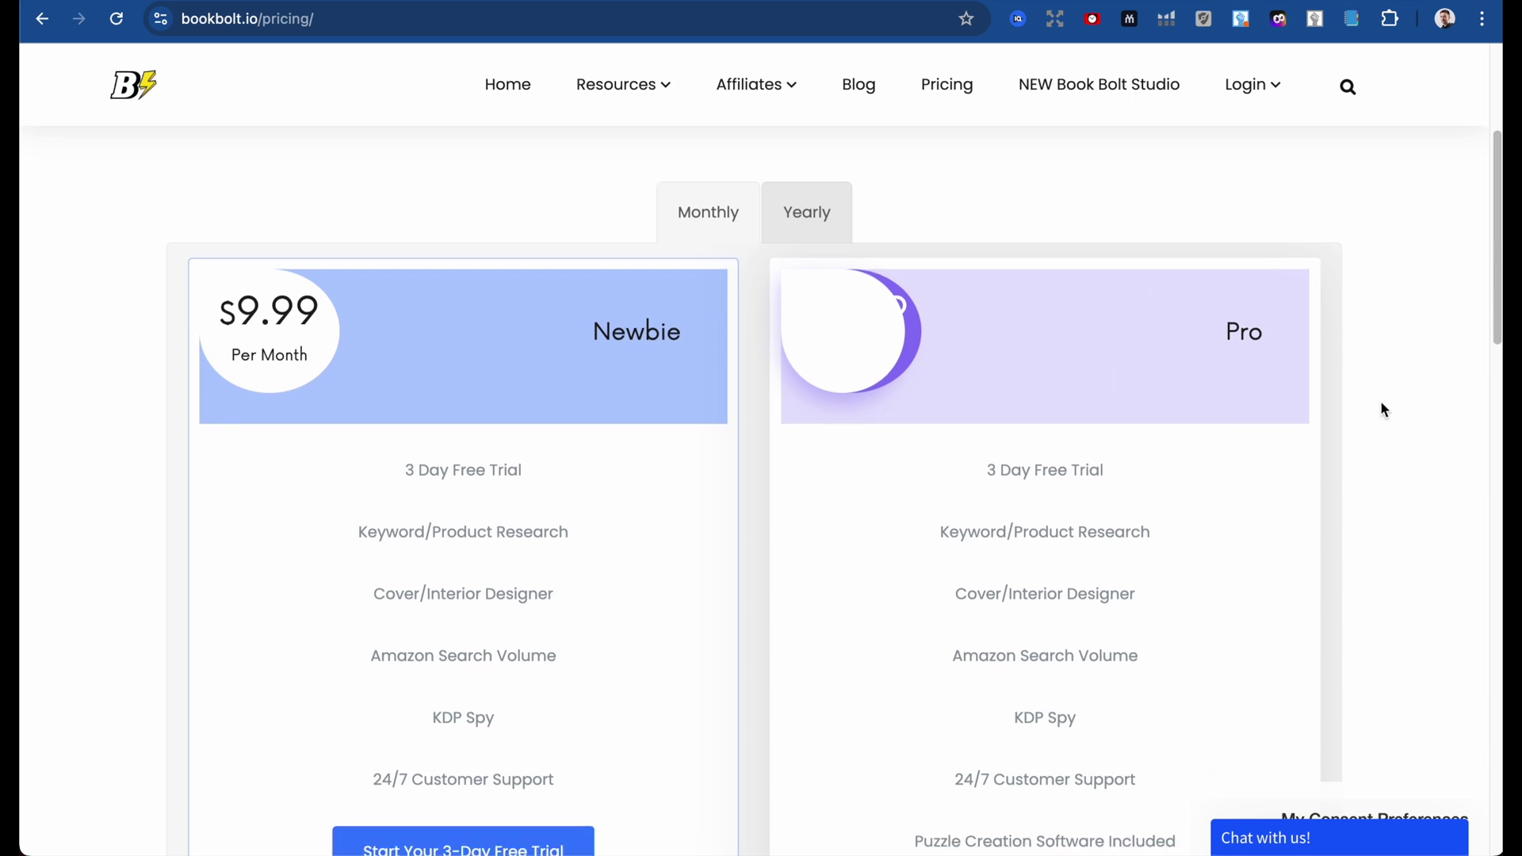
pyautogui.scroll(-2, 1377, 401)
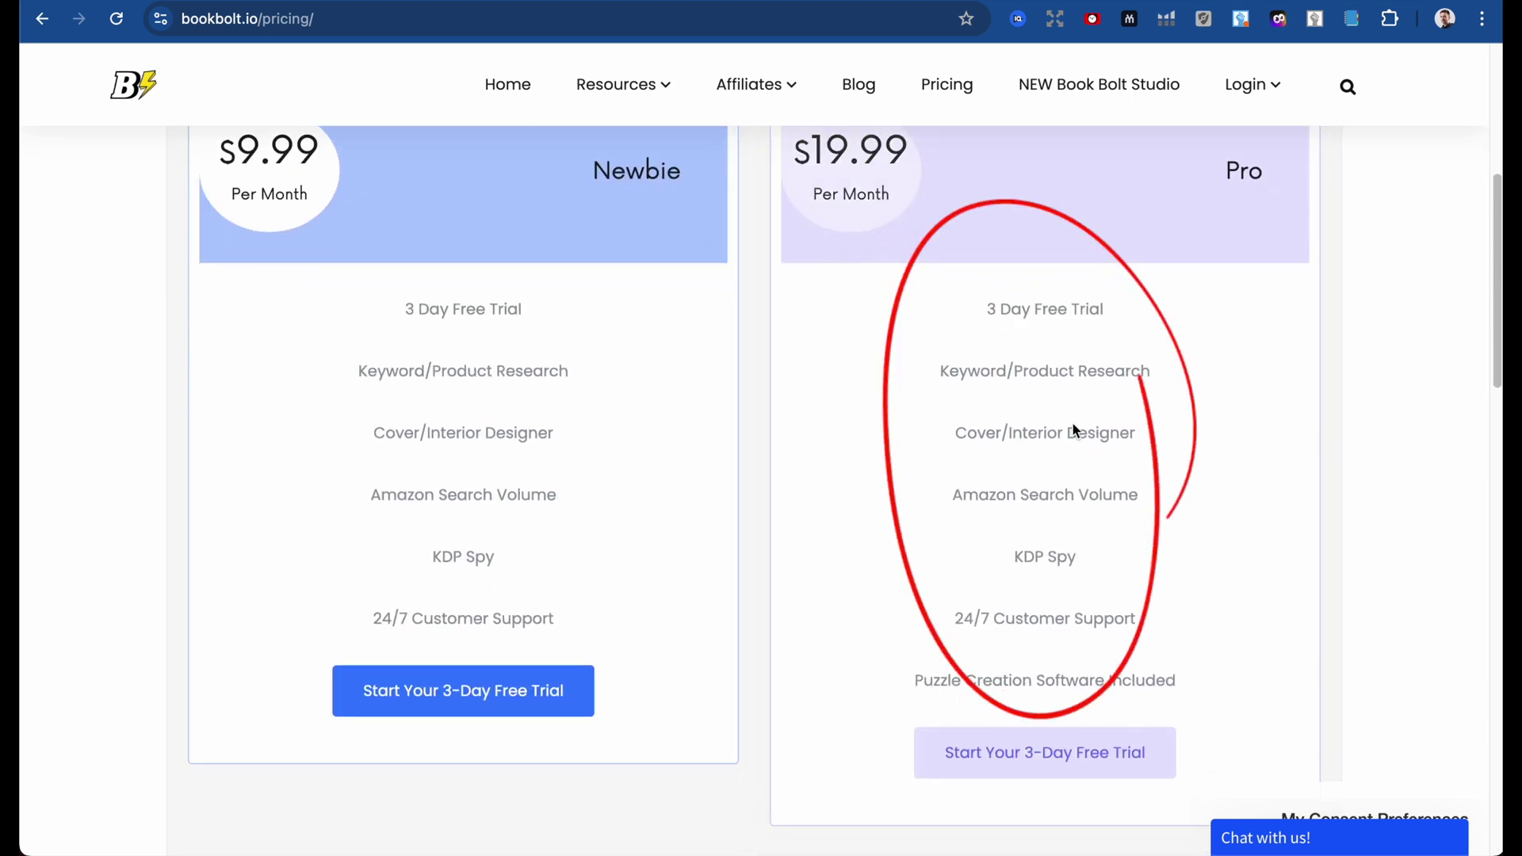
pyautogui.scroll(10, 1361, 411)
pyautogui.scroll(-5, 1396, 442)
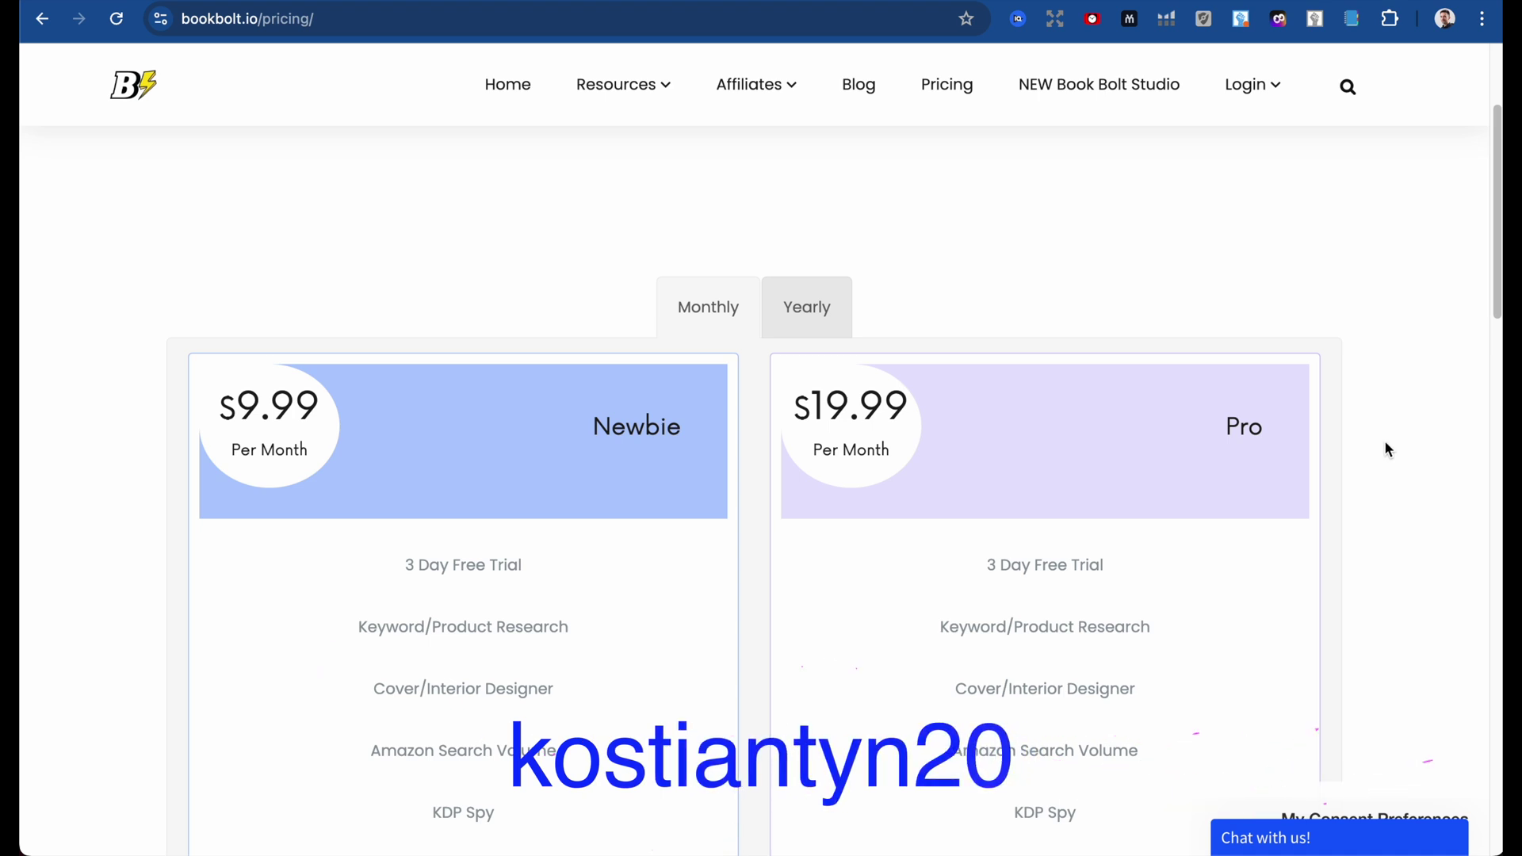
pyautogui.scroll(-2, 1383, 442)
pyautogui.scroll(-1, 1385, 449)
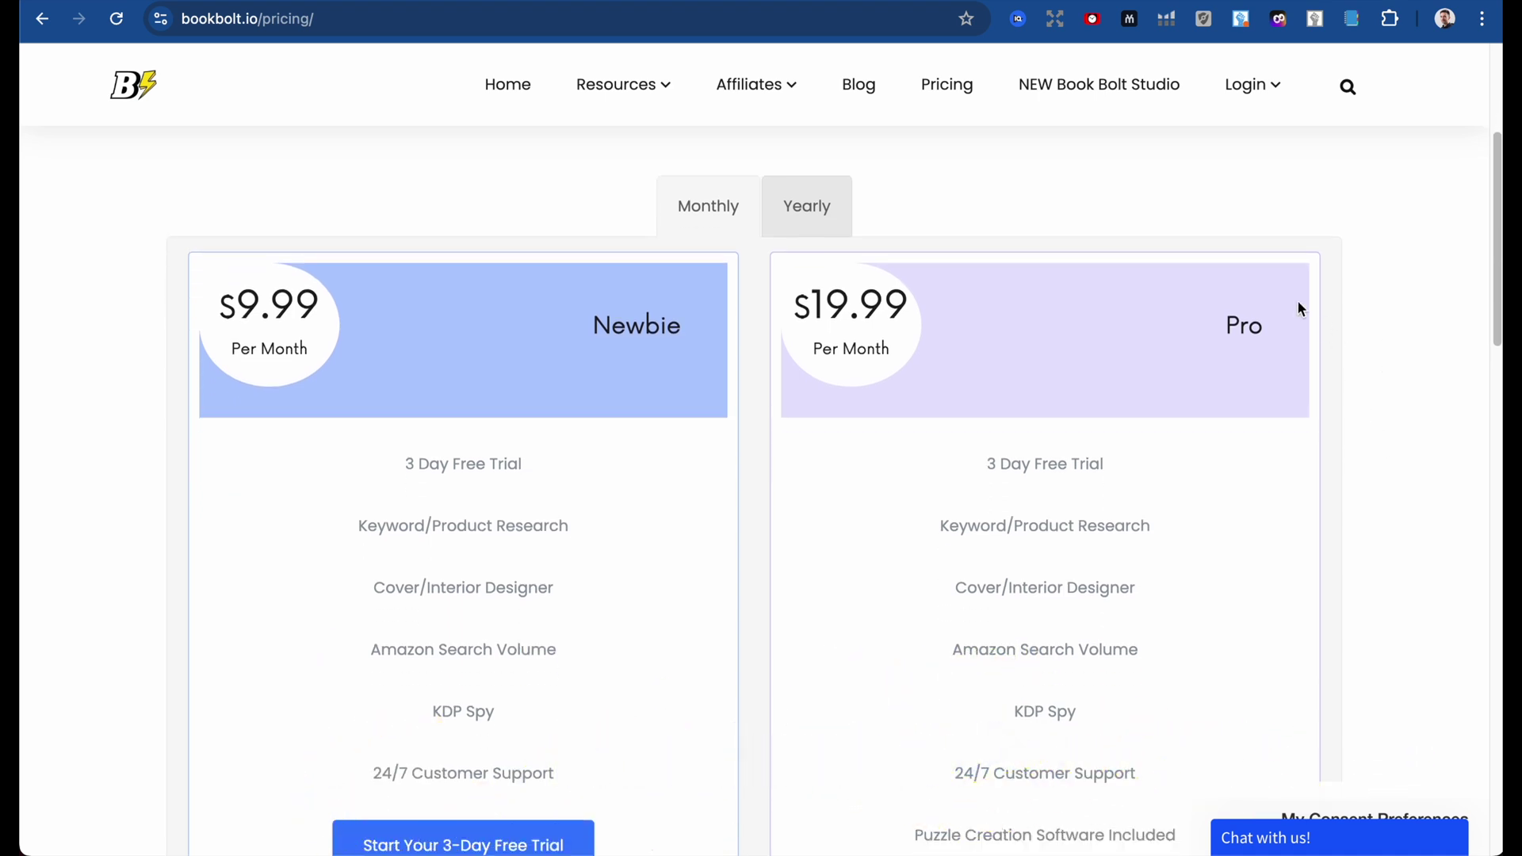
# Go to the Book Bolt members area, switch from Research to Create, and open the Studio designer.
pyautogui.click(1261, 97)
pyautogui.click(113, 187)
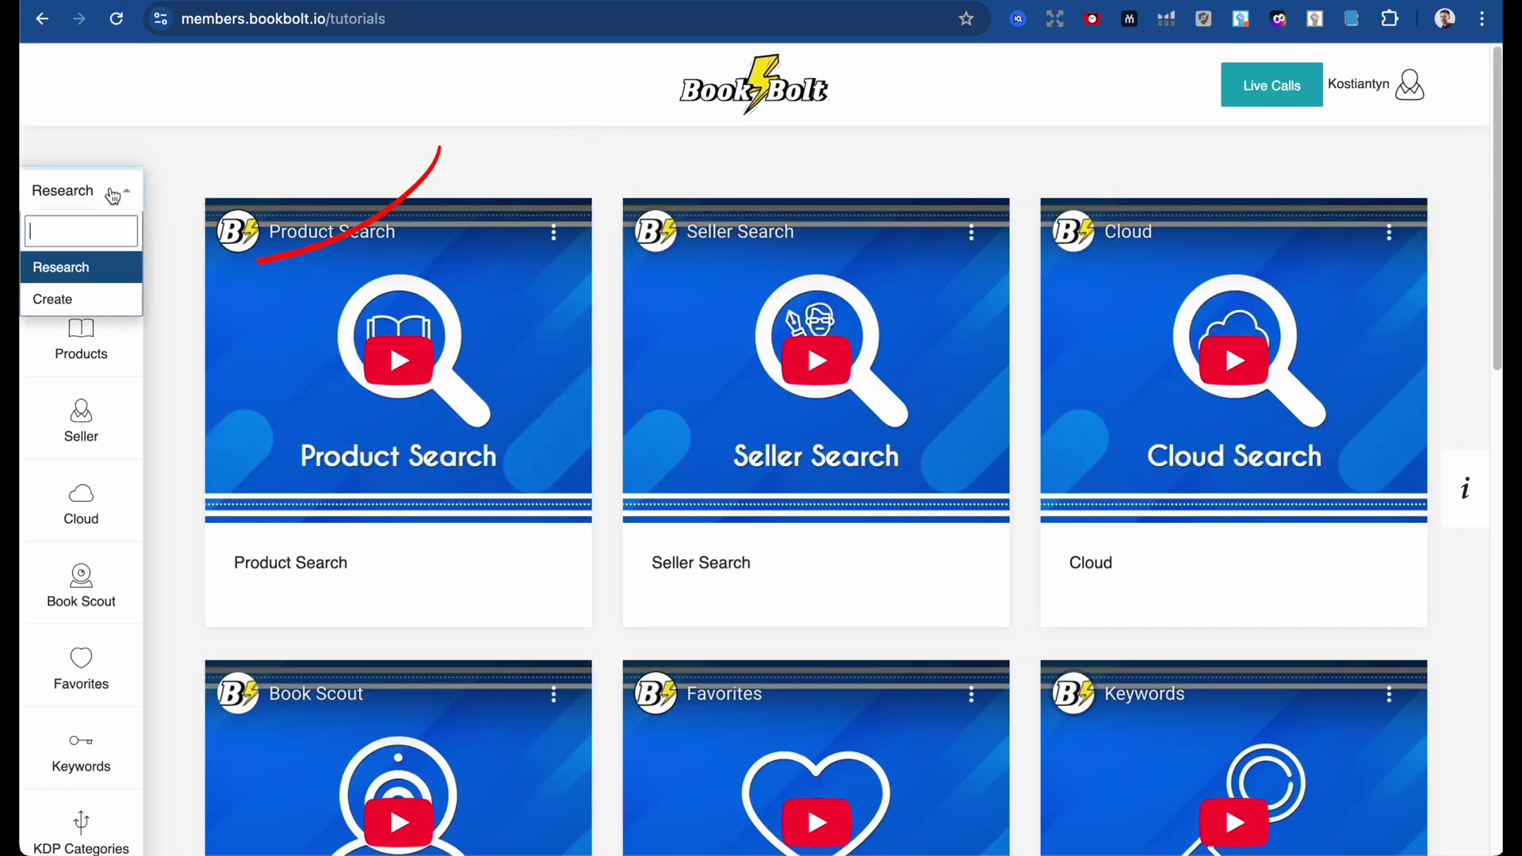
pyautogui.click(80, 298)
pyautogui.click(118, 246)
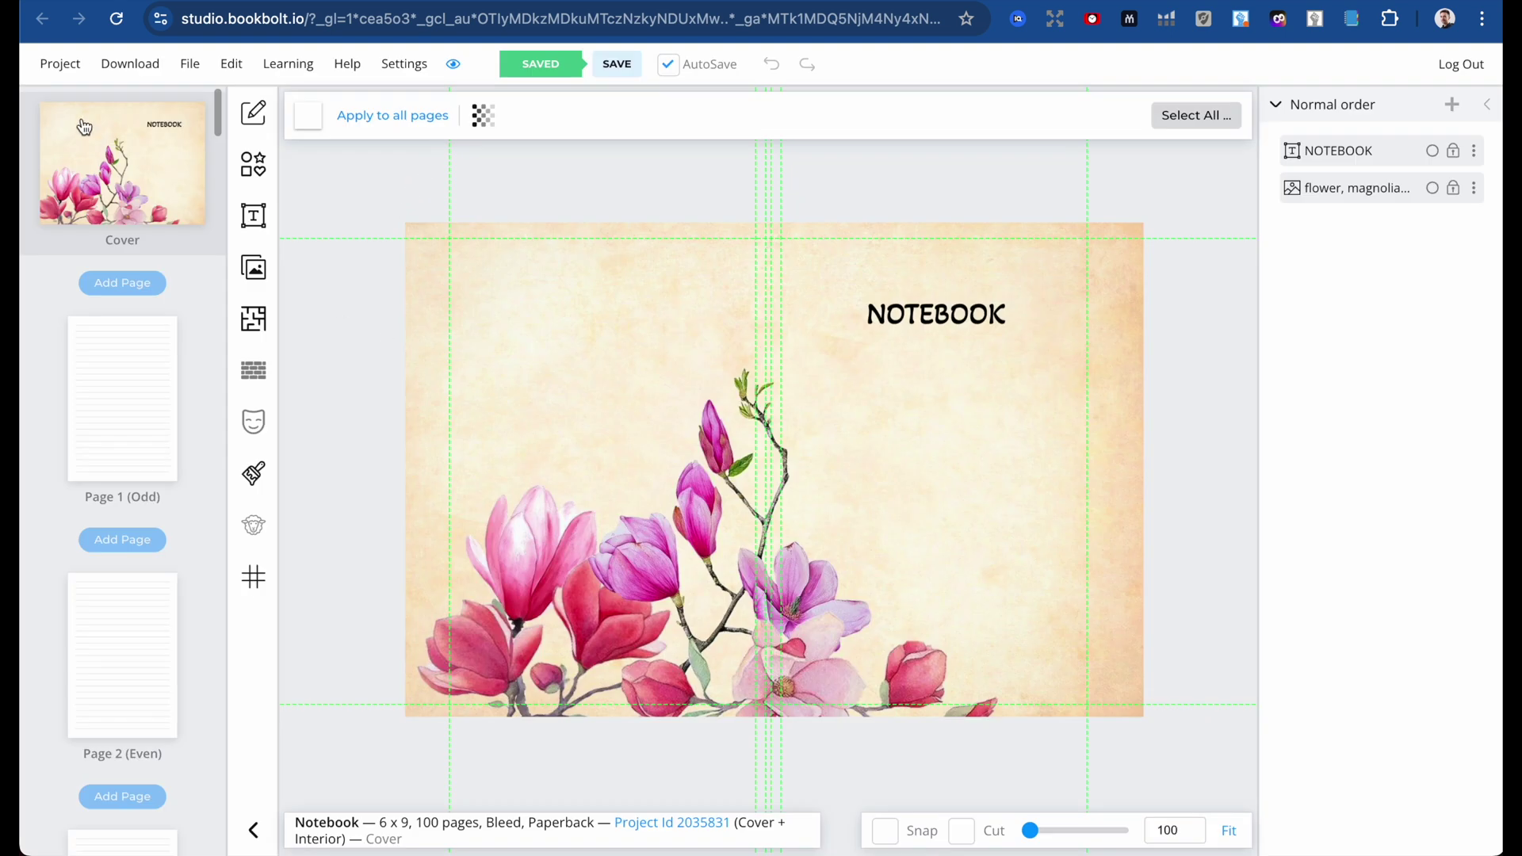
# Start a new project of type Paperback: Cover and Interior with the name Word Search.
pyautogui.click(60, 63)
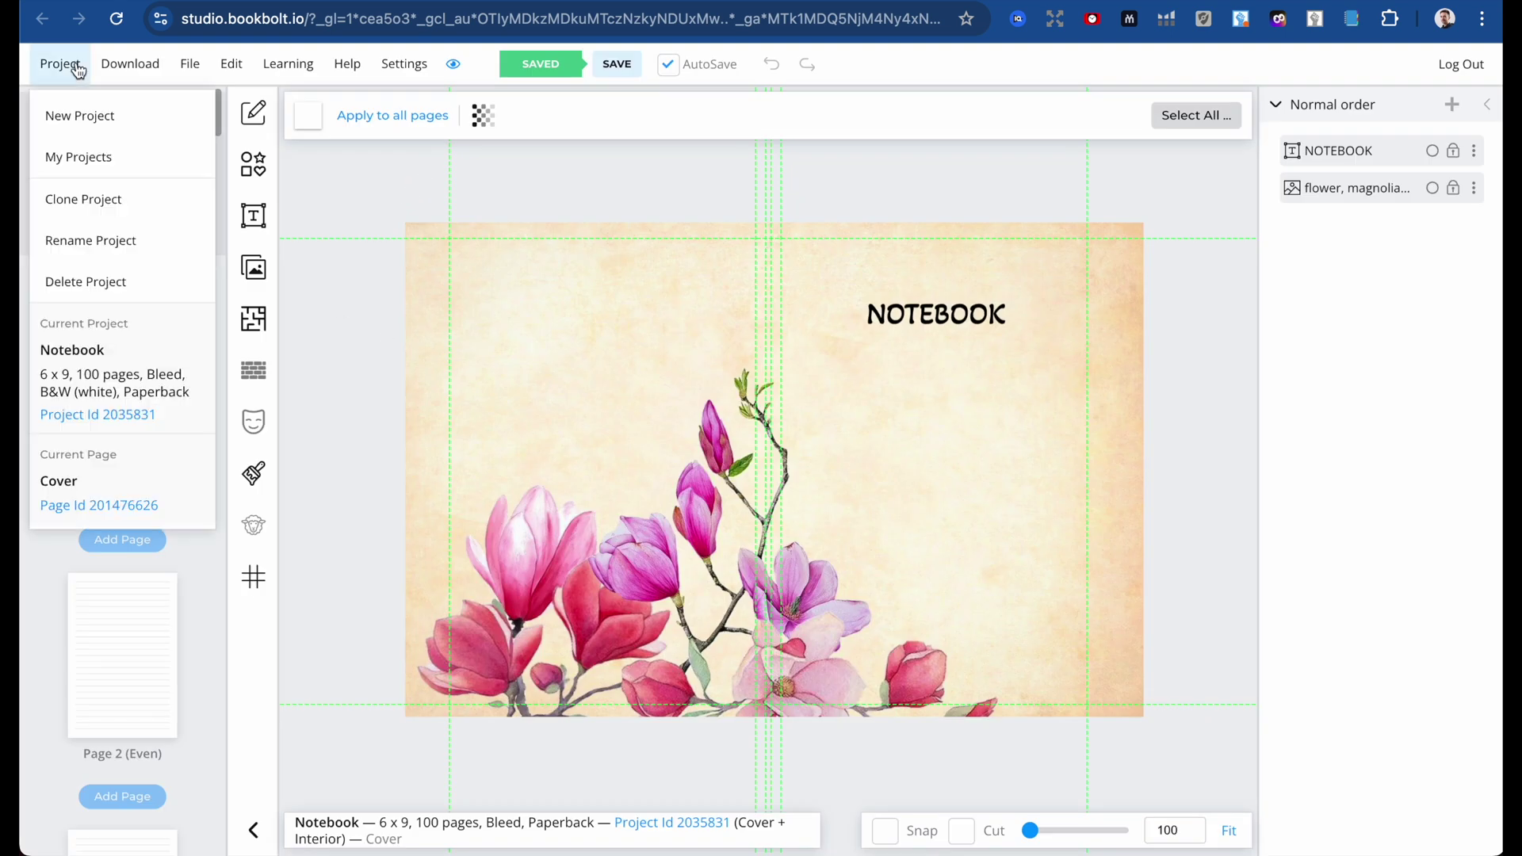
pyautogui.click(111, 124)
pyautogui.click(873, 244)
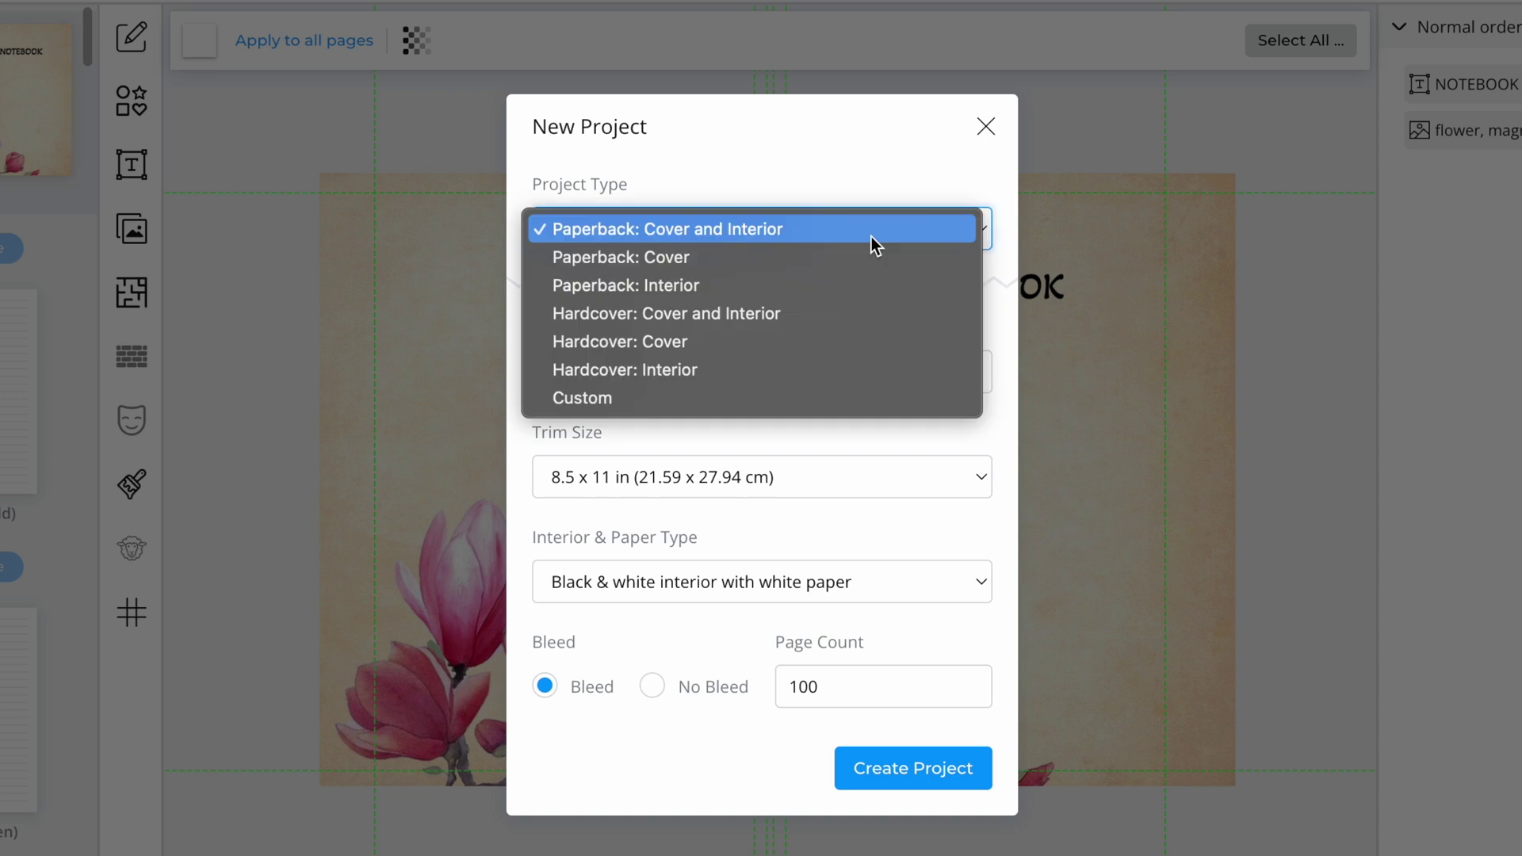
pyautogui.click(872, 233)
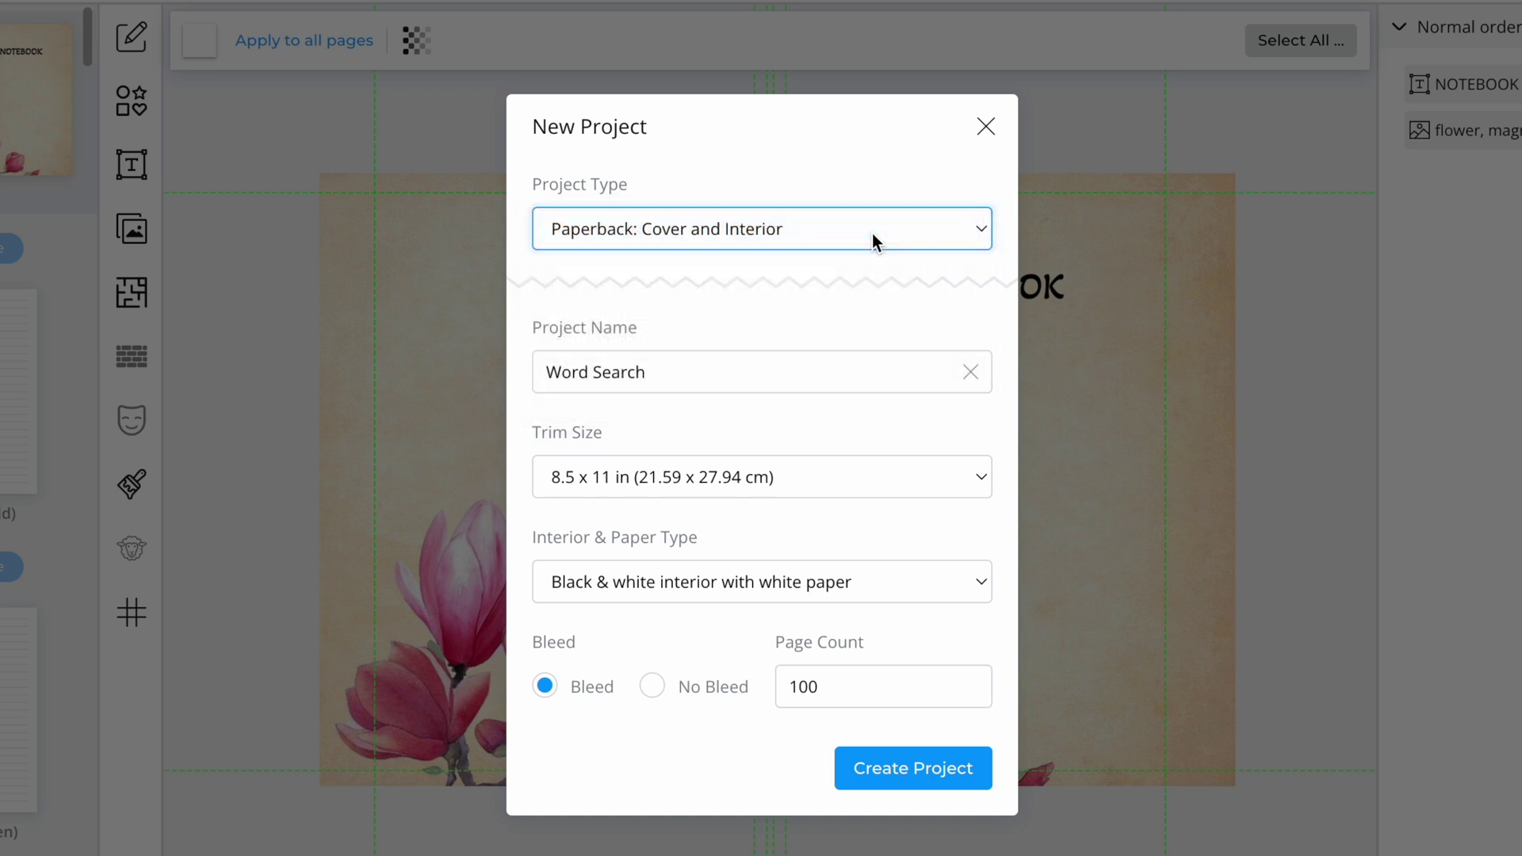
pyautogui.click(801, 361)
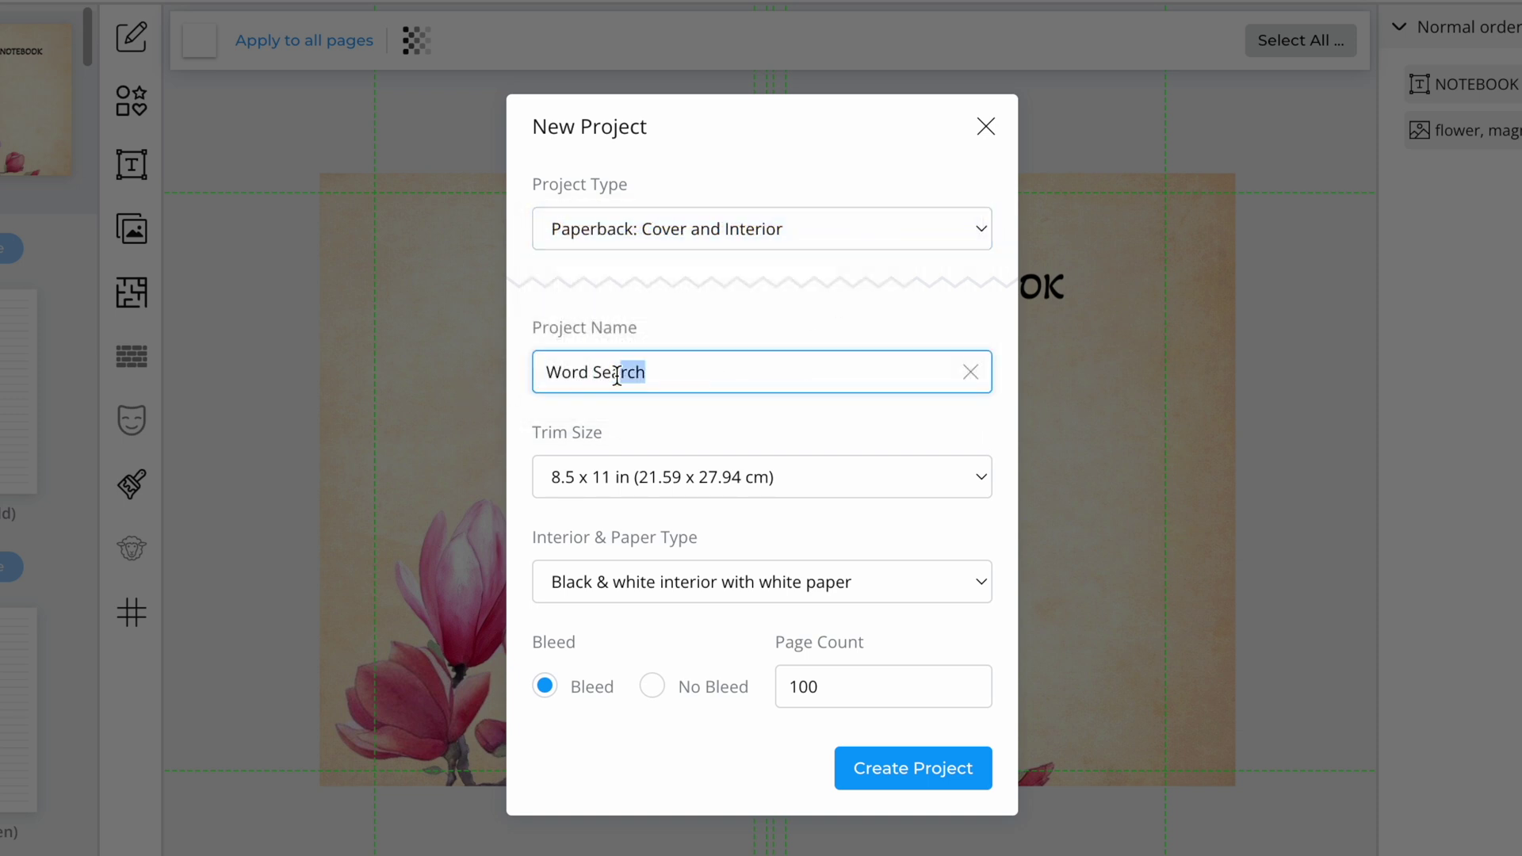
# Create the project with an 8.5 x 11 in trim size, black & white interior with white paper, bleed, and 100 pages.
pyautogui.click(884, 485)
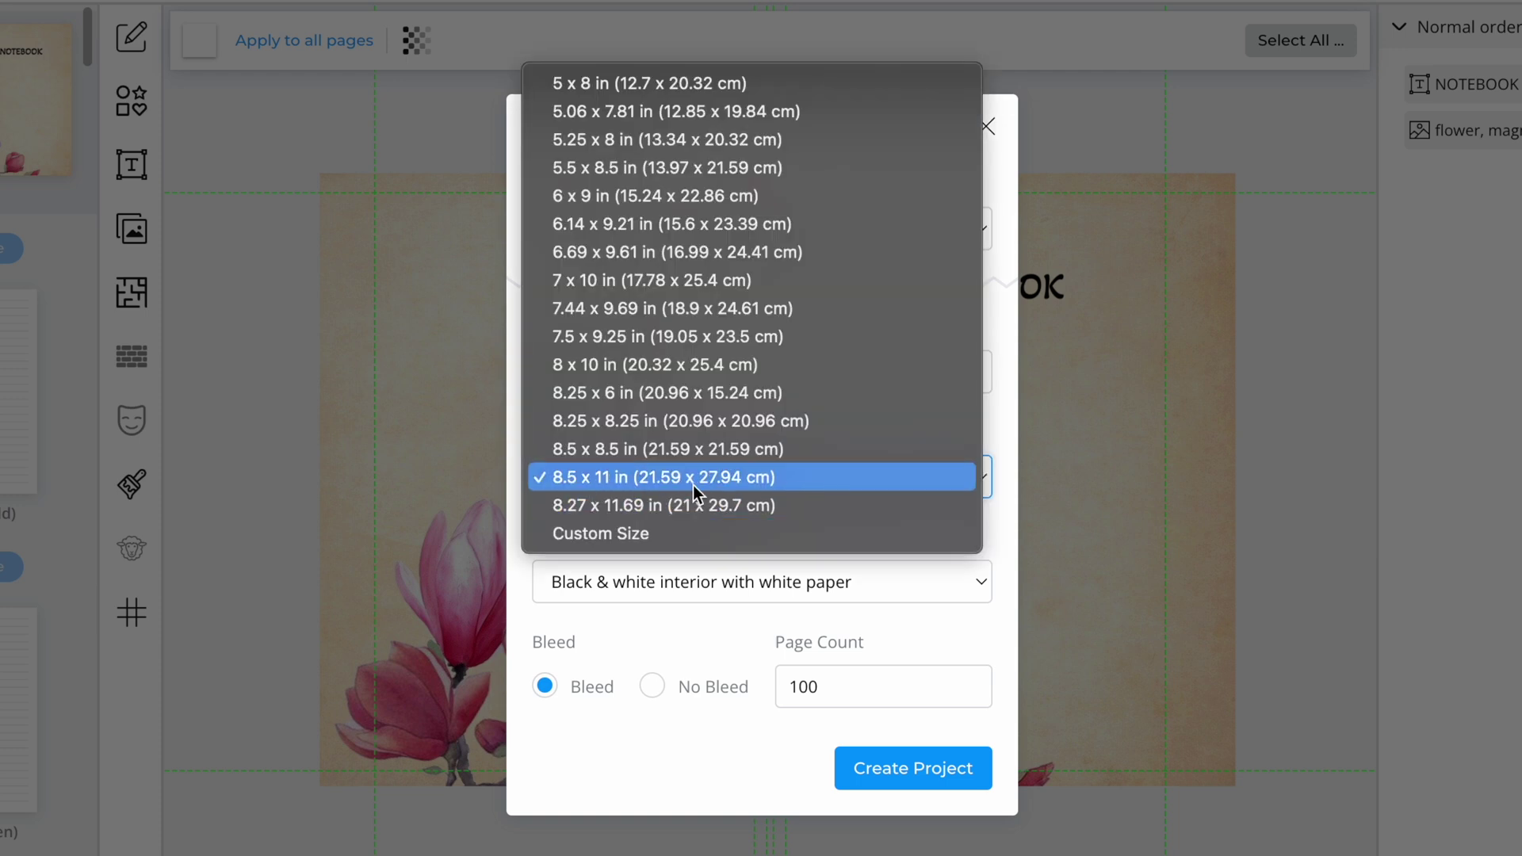
pyautogui.click(818, 483)
pyautogui.click(718, 594)
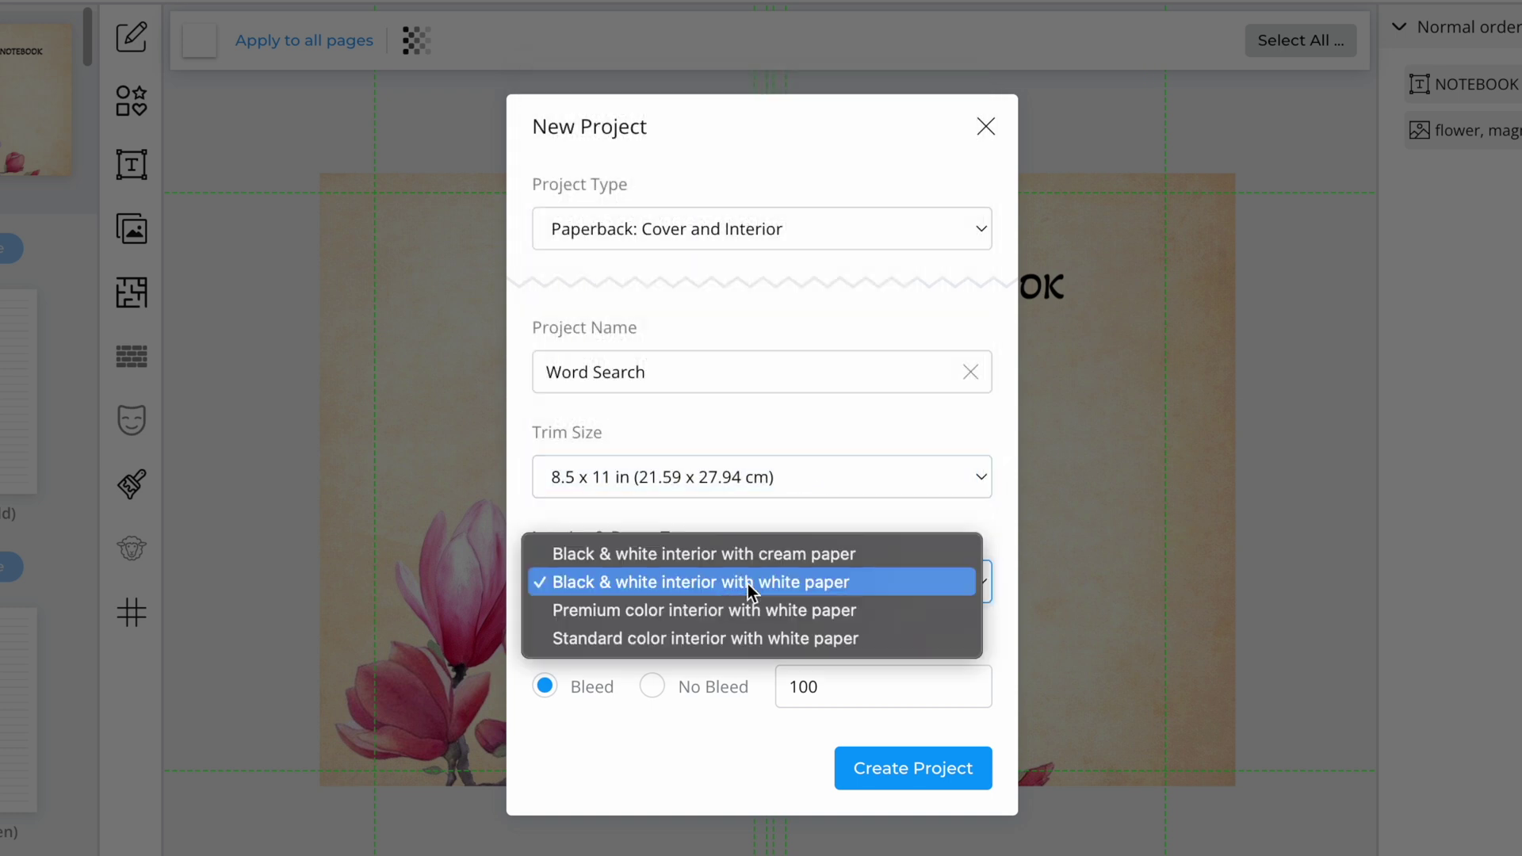
pyautogui.click(749, 587)
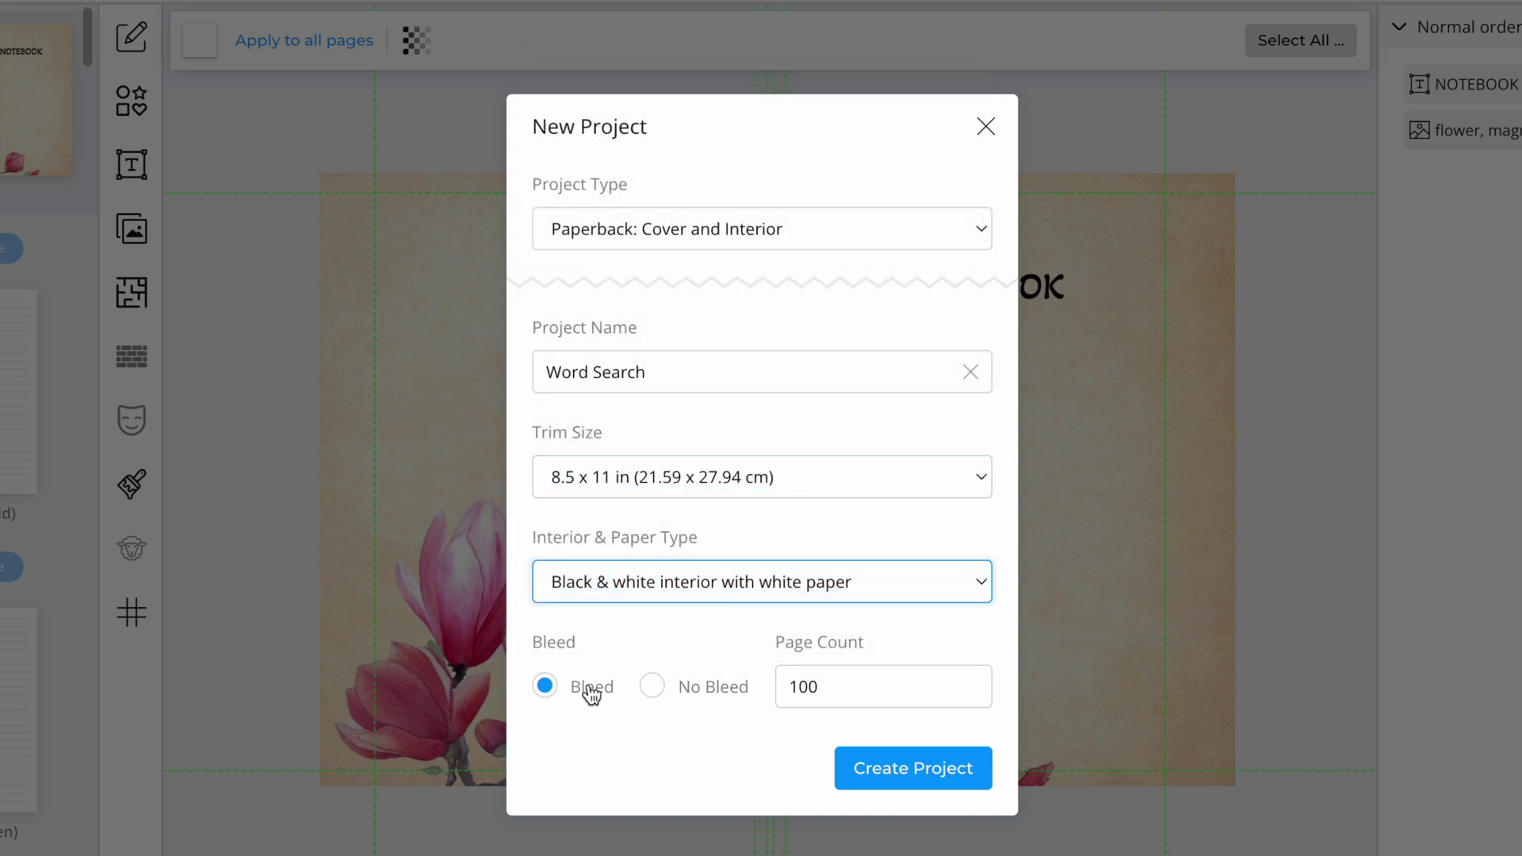
pyautogui.click(856, 683)
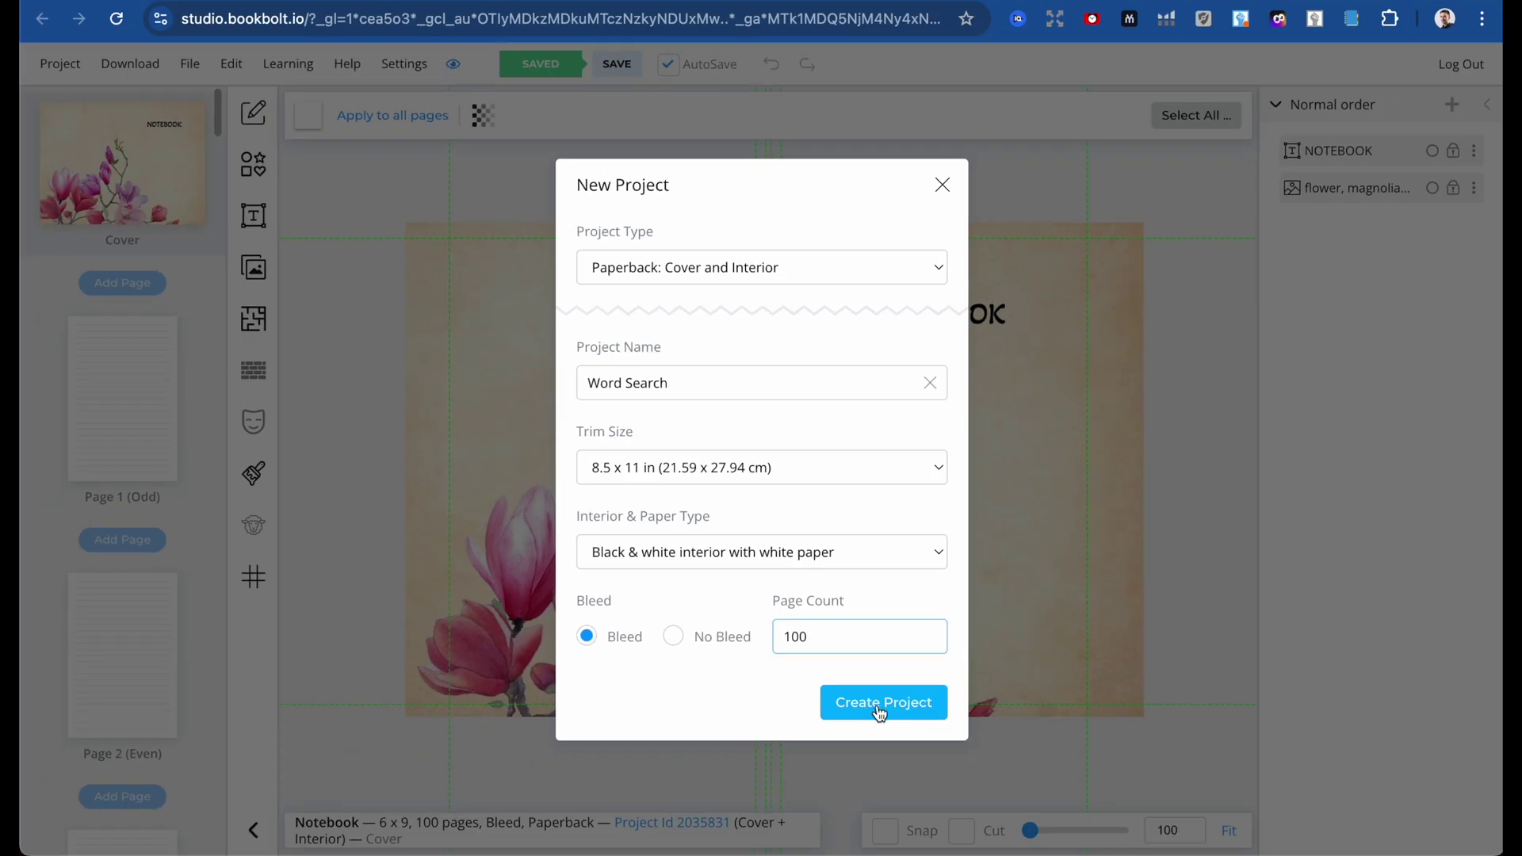
pyautogui.click(908, 776)
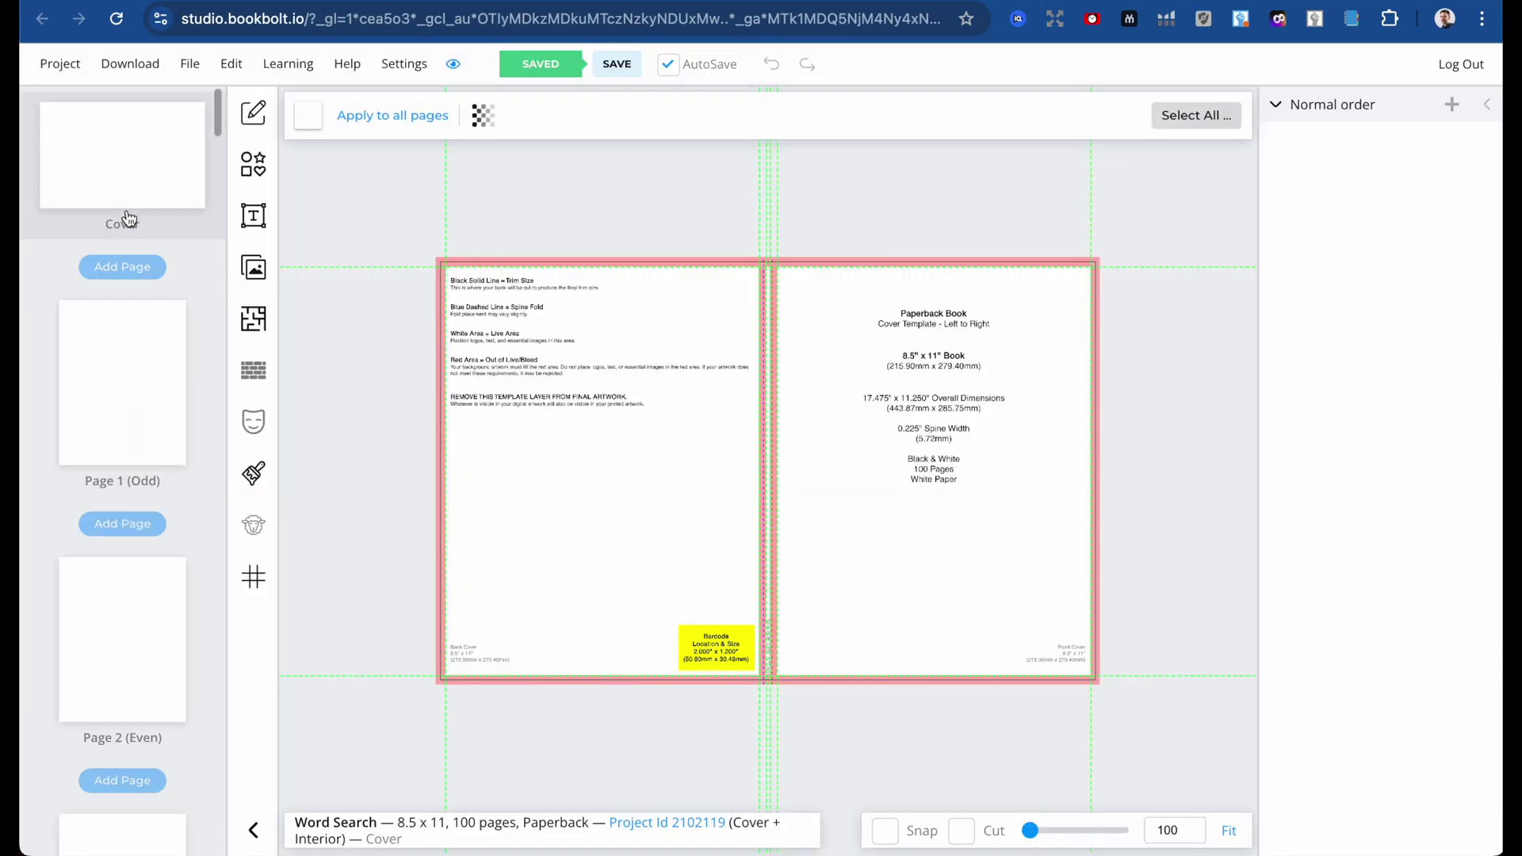
# Open interior page 1 and browse the available designs in the Interior Templates Library.
pyautogui.click(141, 386)
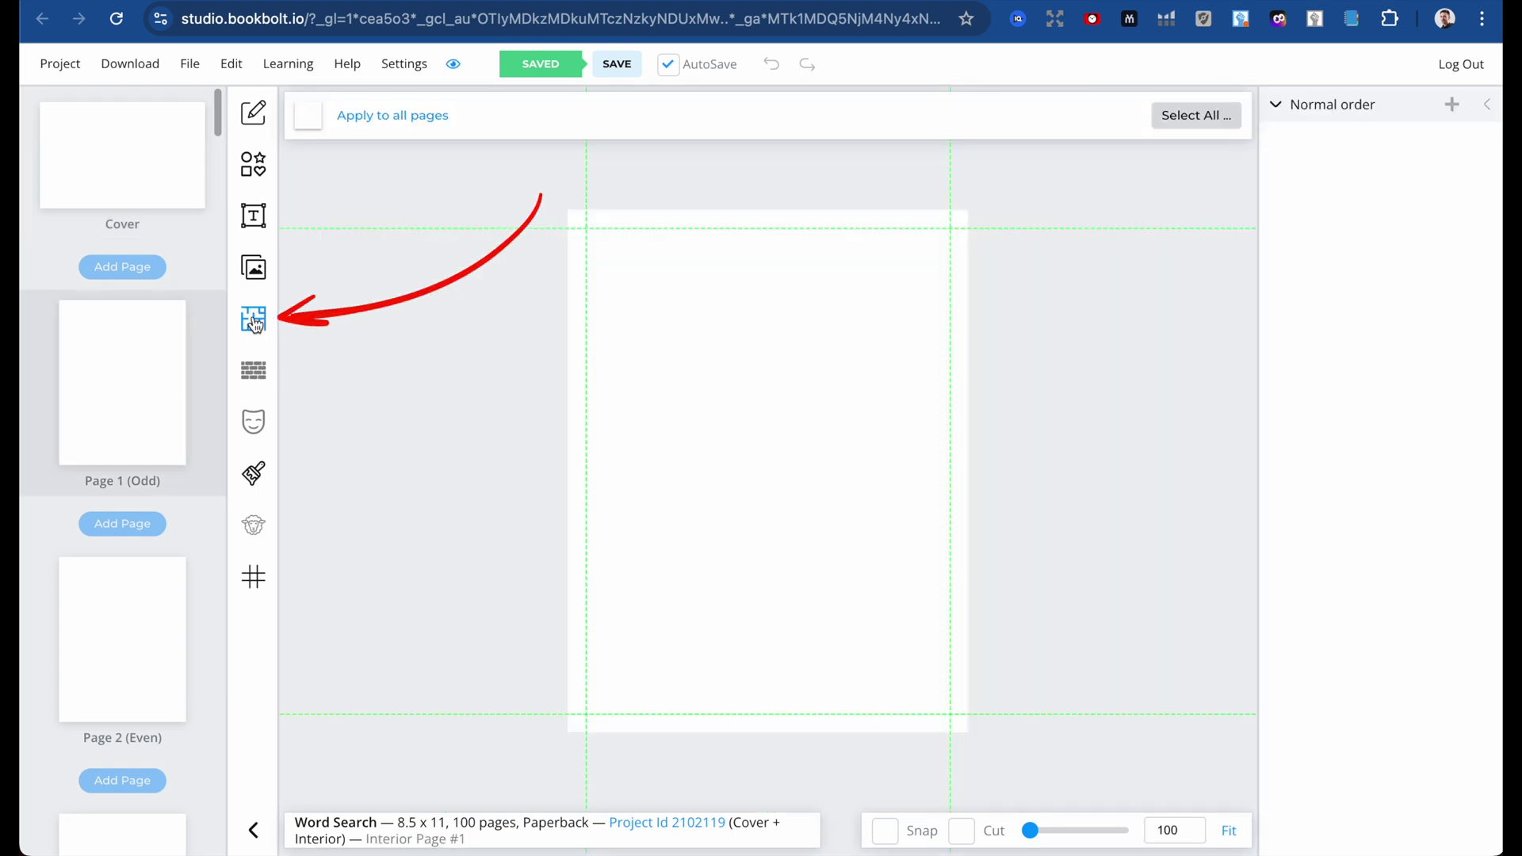
pyautogui.click(253, 321)
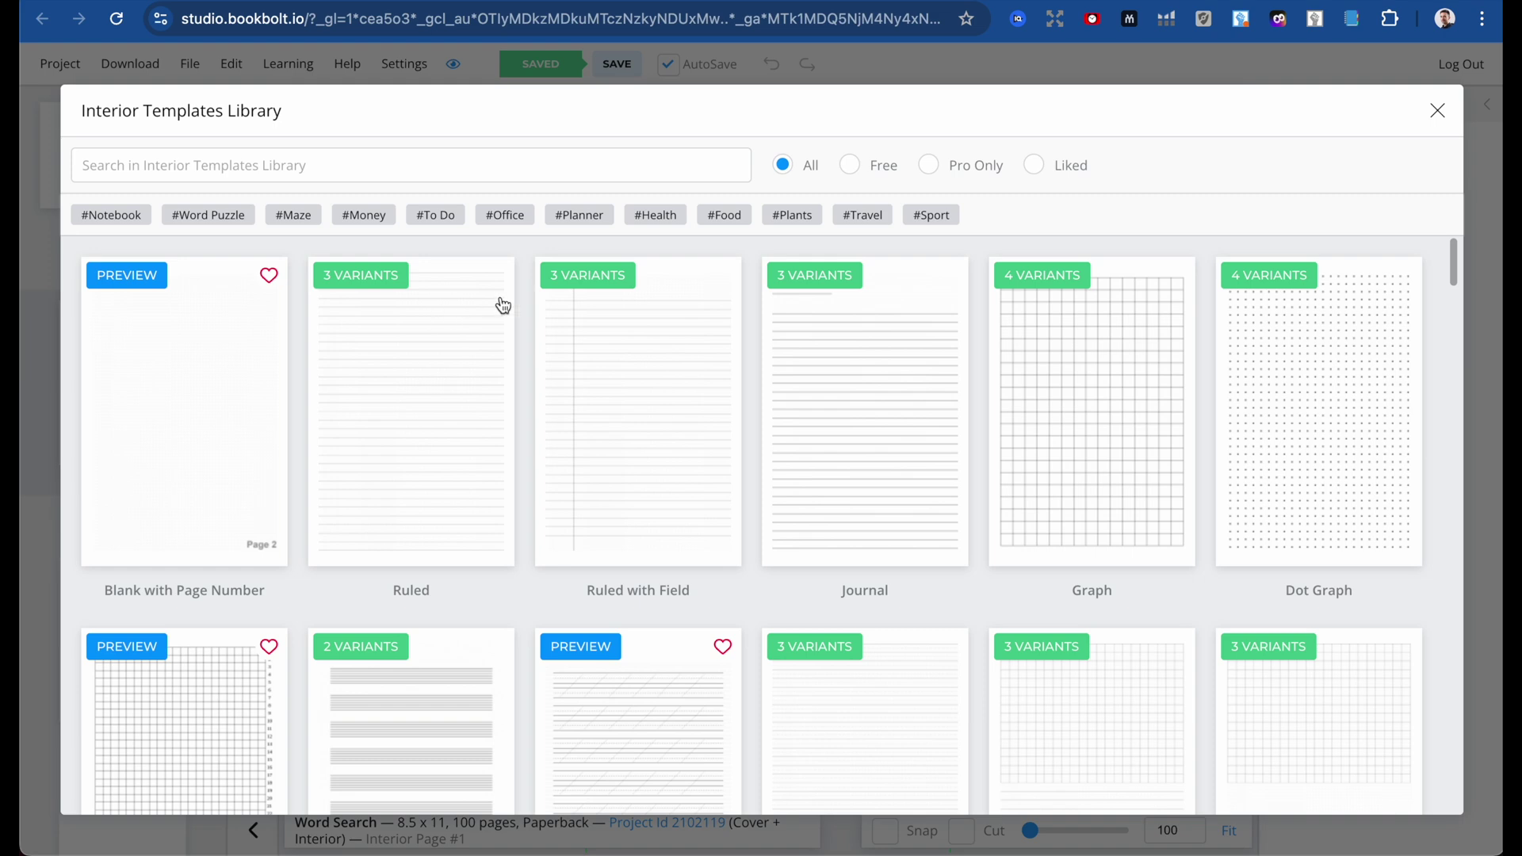
pyautogui.scroll(-15, 520, 278)
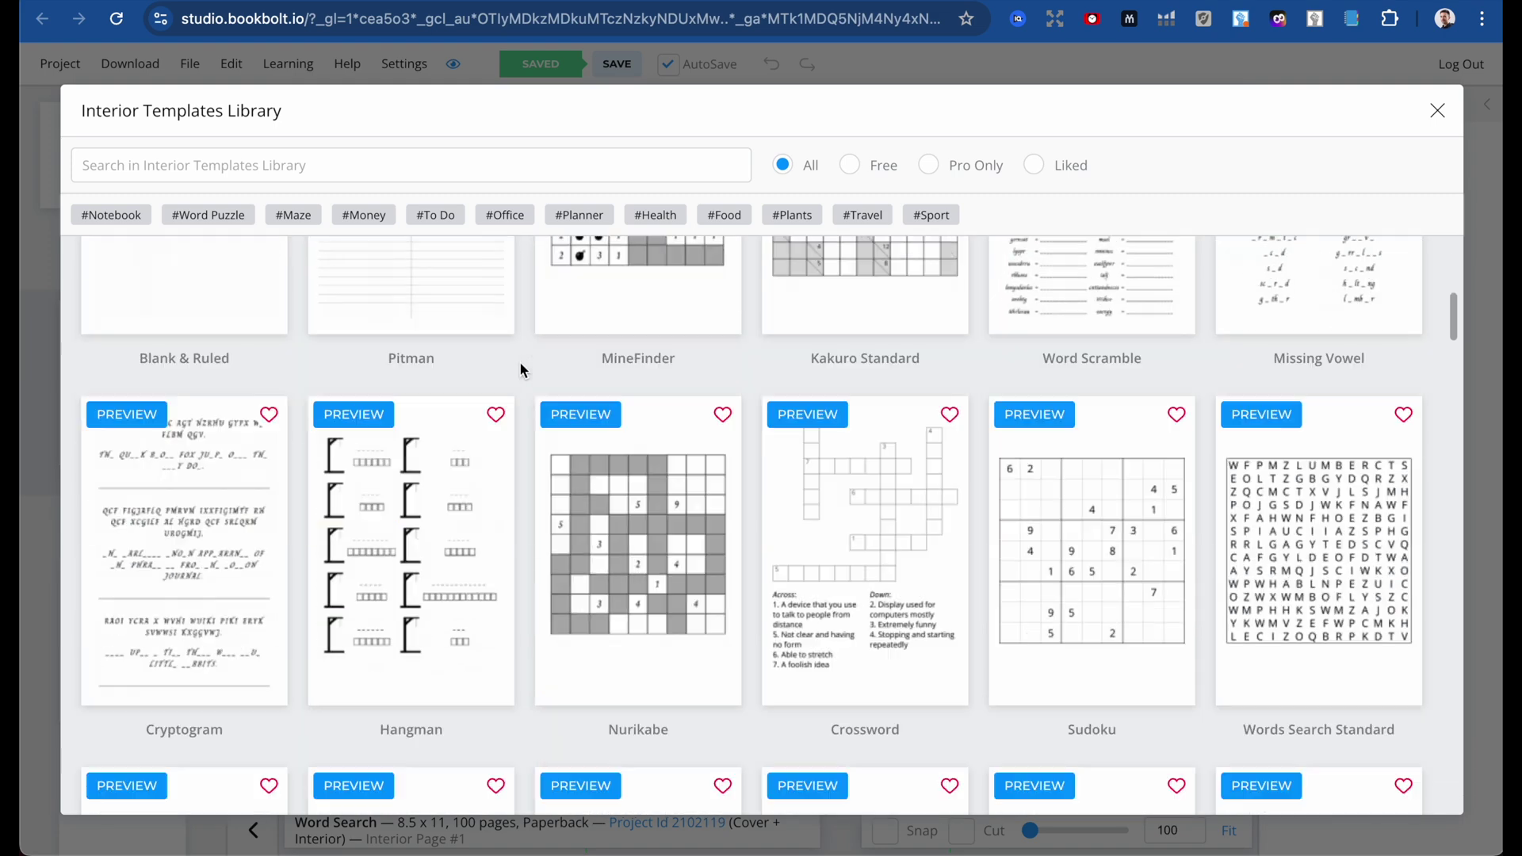
pyautogui.scroll(-20, 520, 369)
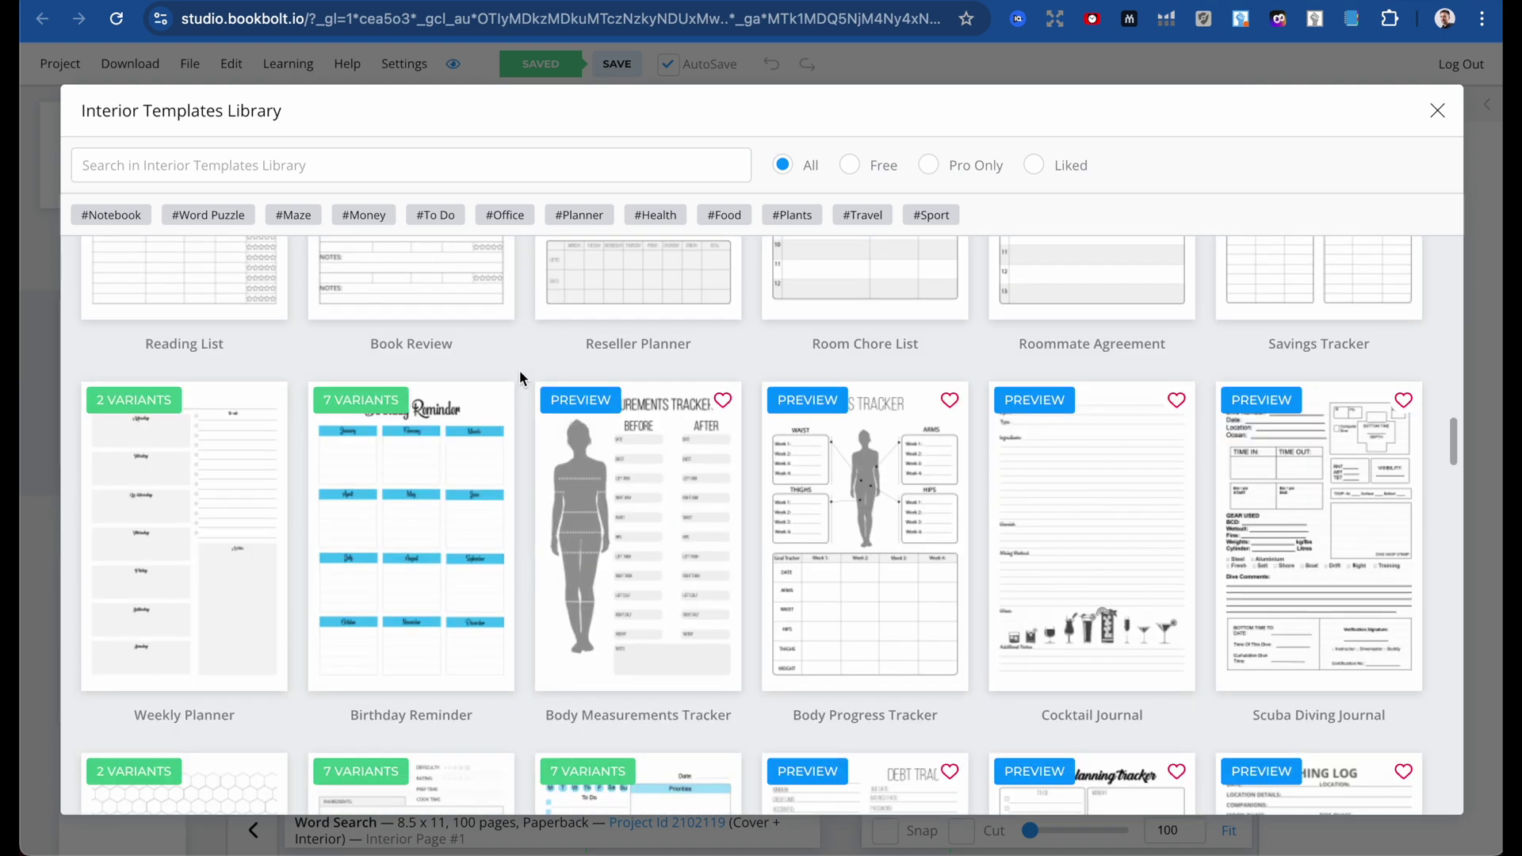
pyautogui.scroll(-20, 519, 372)
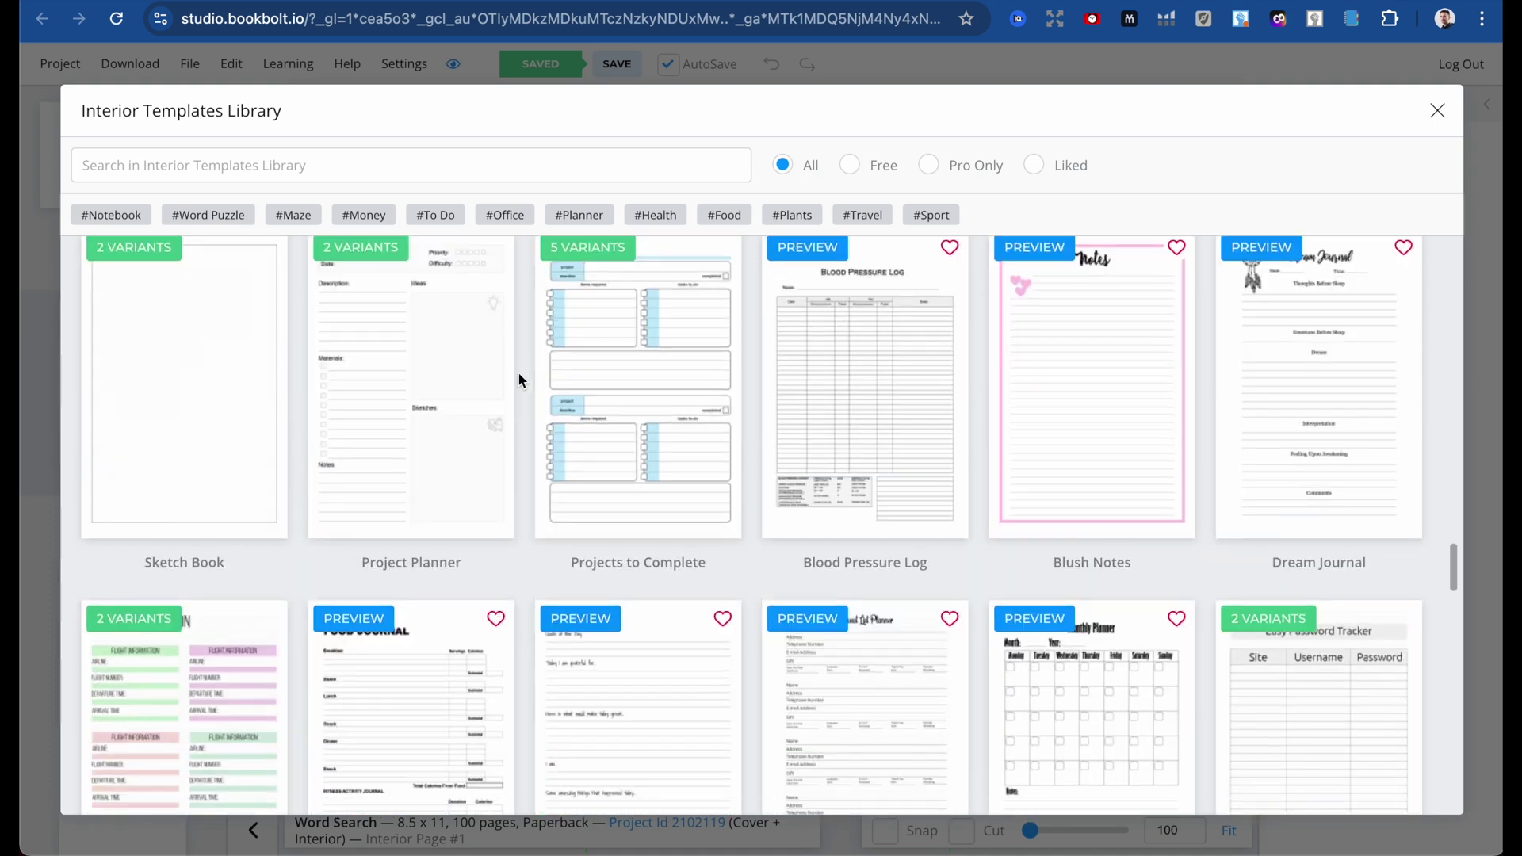
pyautogui.scroll(-20, 519, 379)
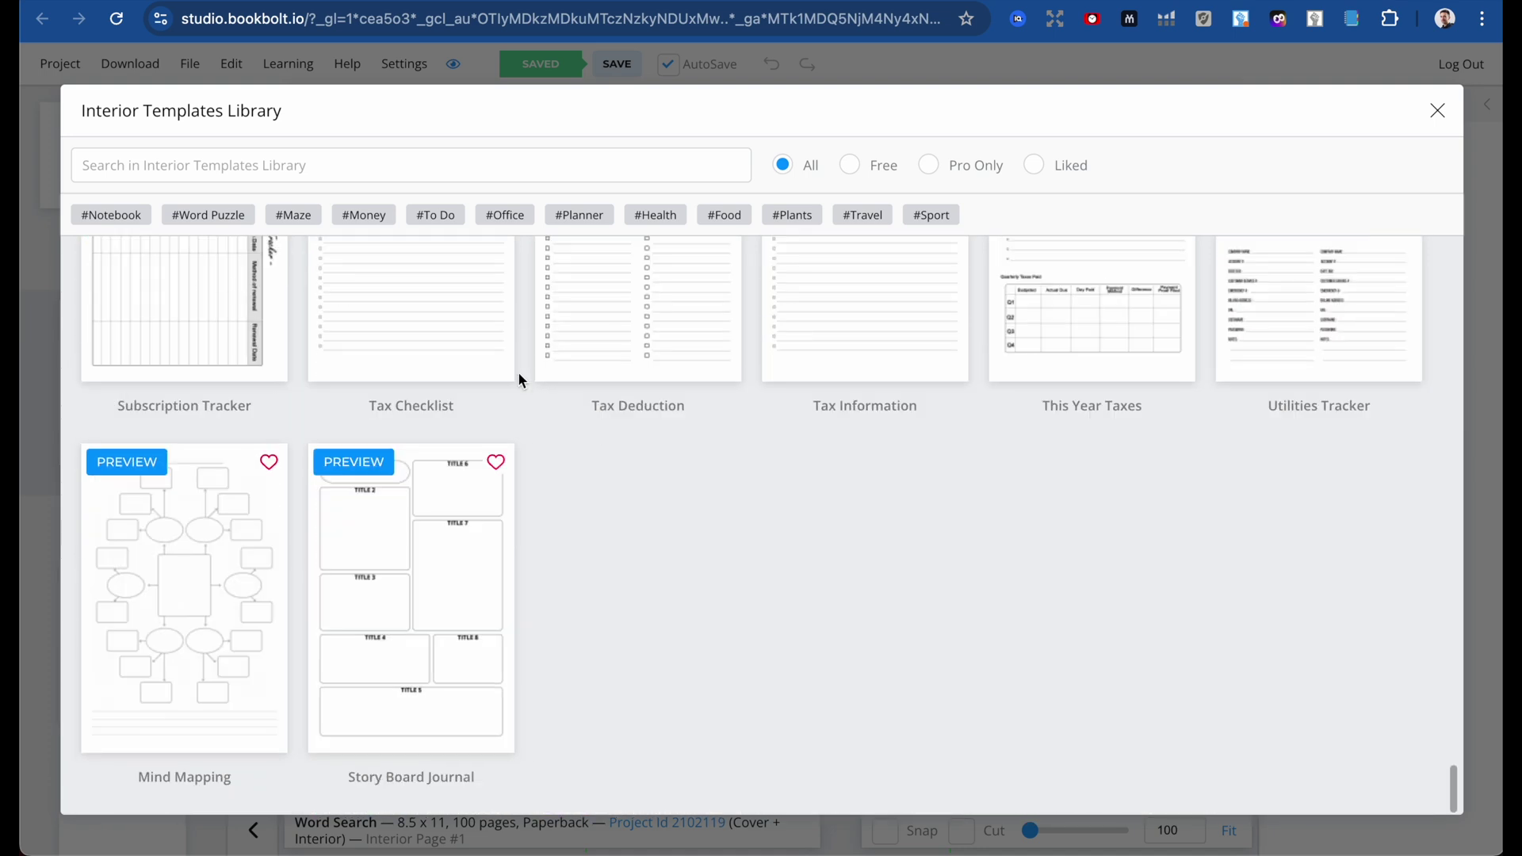
pyautogui.scroll(-20, 517, 370)
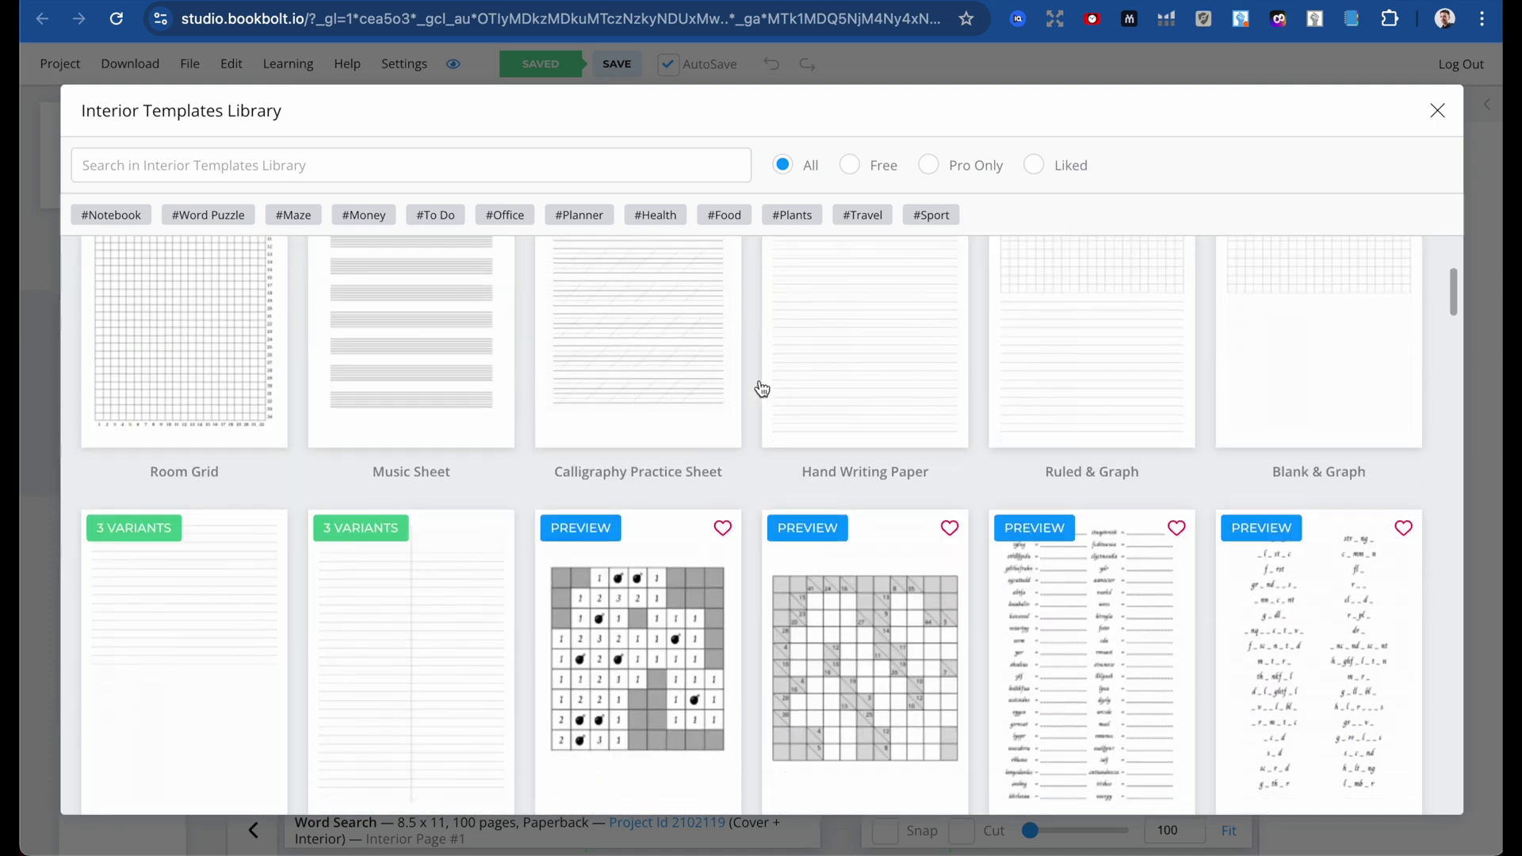
# Find the Words Search Standard puzzle among the interior templates and choose it.
pyautogui.scroll(-4, 1226, 440)
pyautogui.scroll(9, 1315, 658)
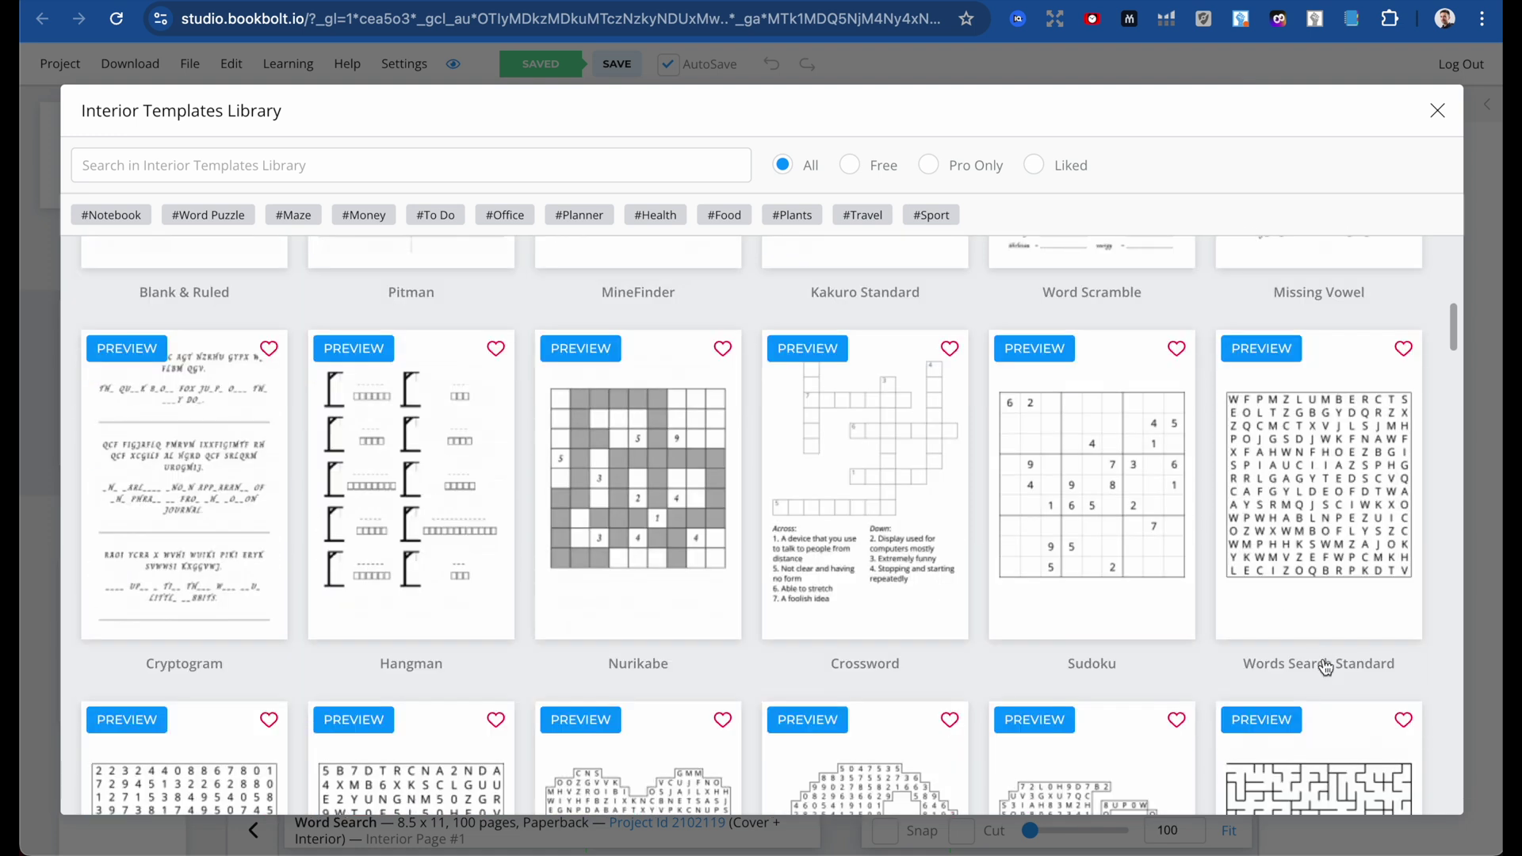
pyautogui.scroll(-5, 1375, 673)
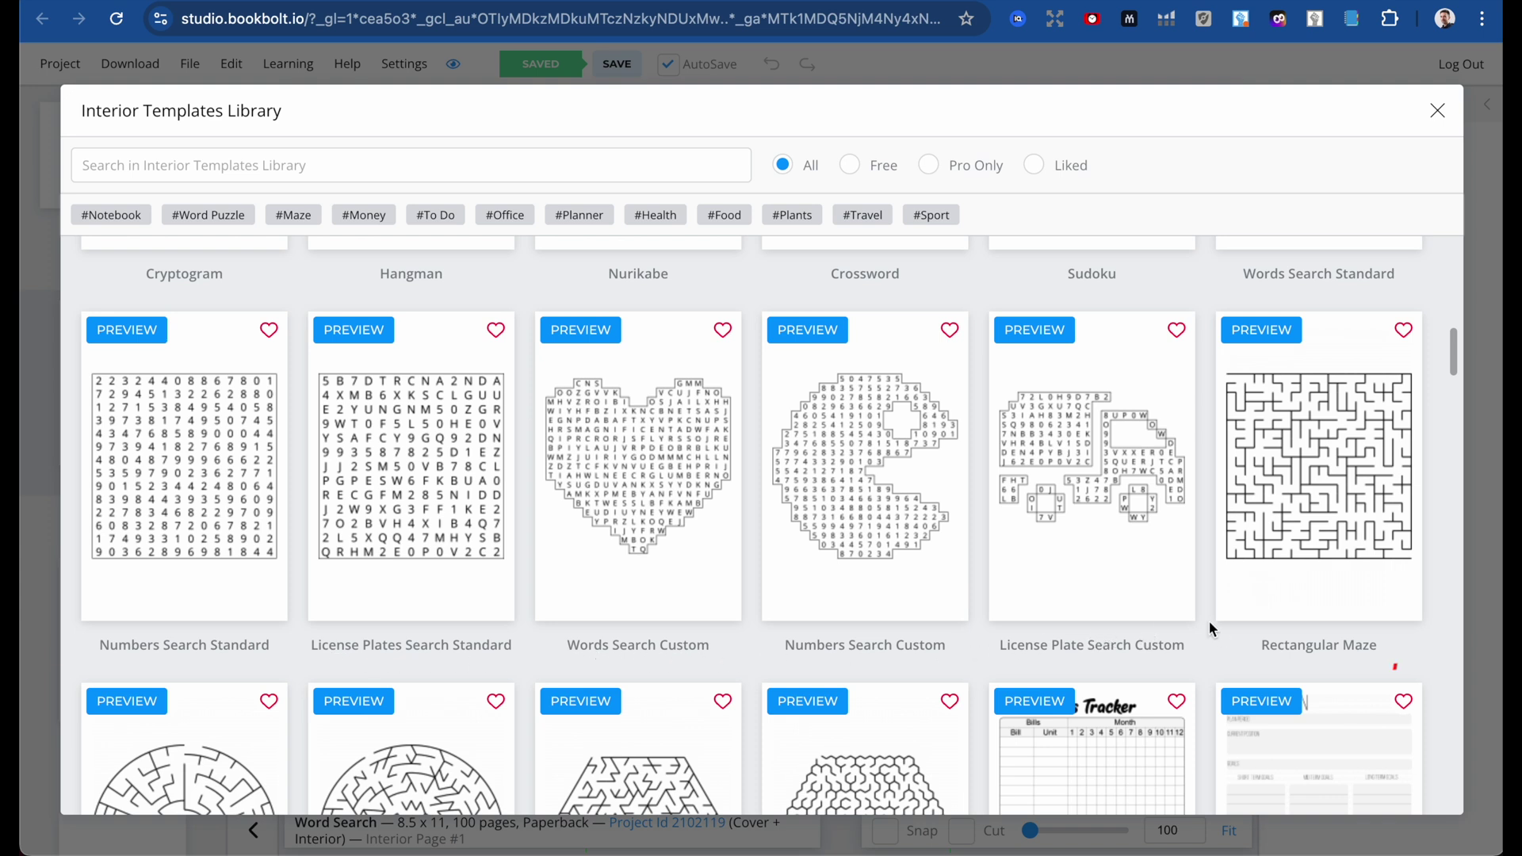
pyautogui.scroll(5, 1201, 615)
pyautogui.click(1316, 475)
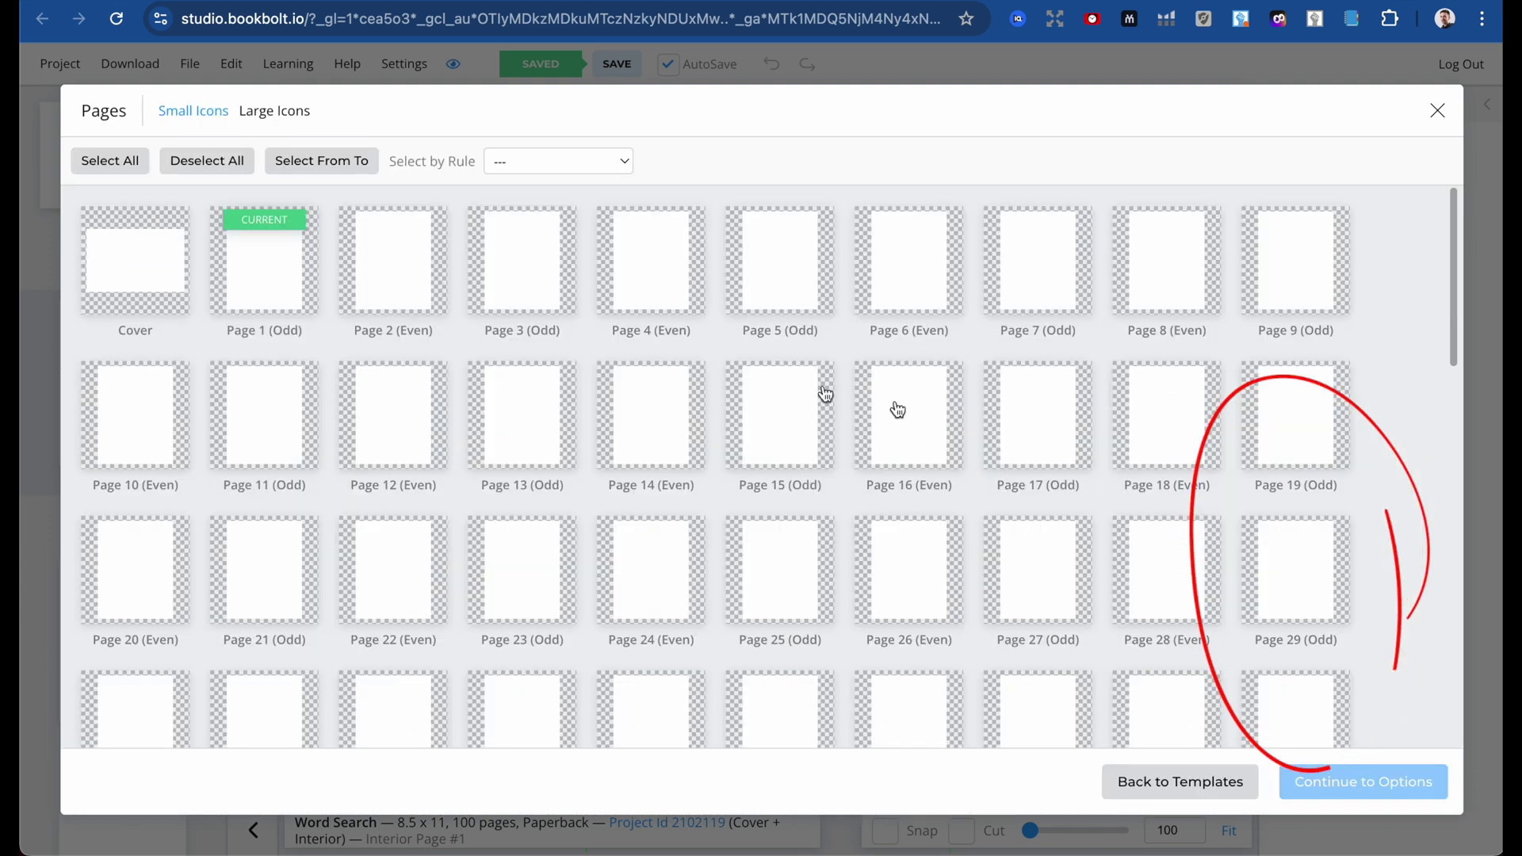
# Try marking pages 1 to 4 individually for the template, reducing the selection to page 1 alone.
pyautogui.click(296, 285)
pyautogui.click(389, 279)
pyautogui.click(518, 282)
pyautogui.click(651, 282)
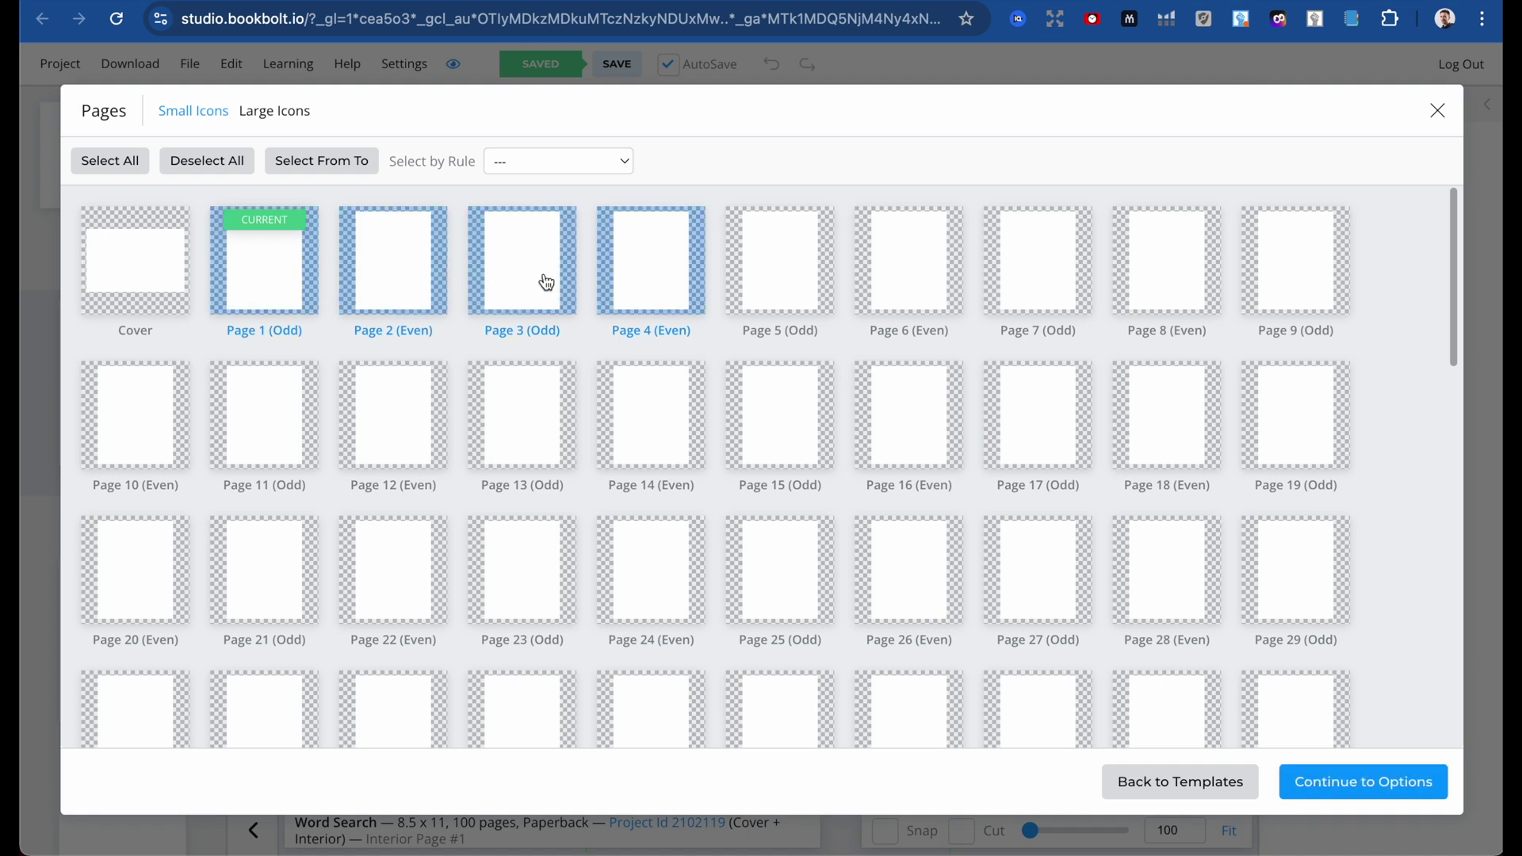
pyautogui.click(546, 282)
pyautogui.click(340, 284)
pyautogui.click(306, 288)
pyautogui.click(307, 290)
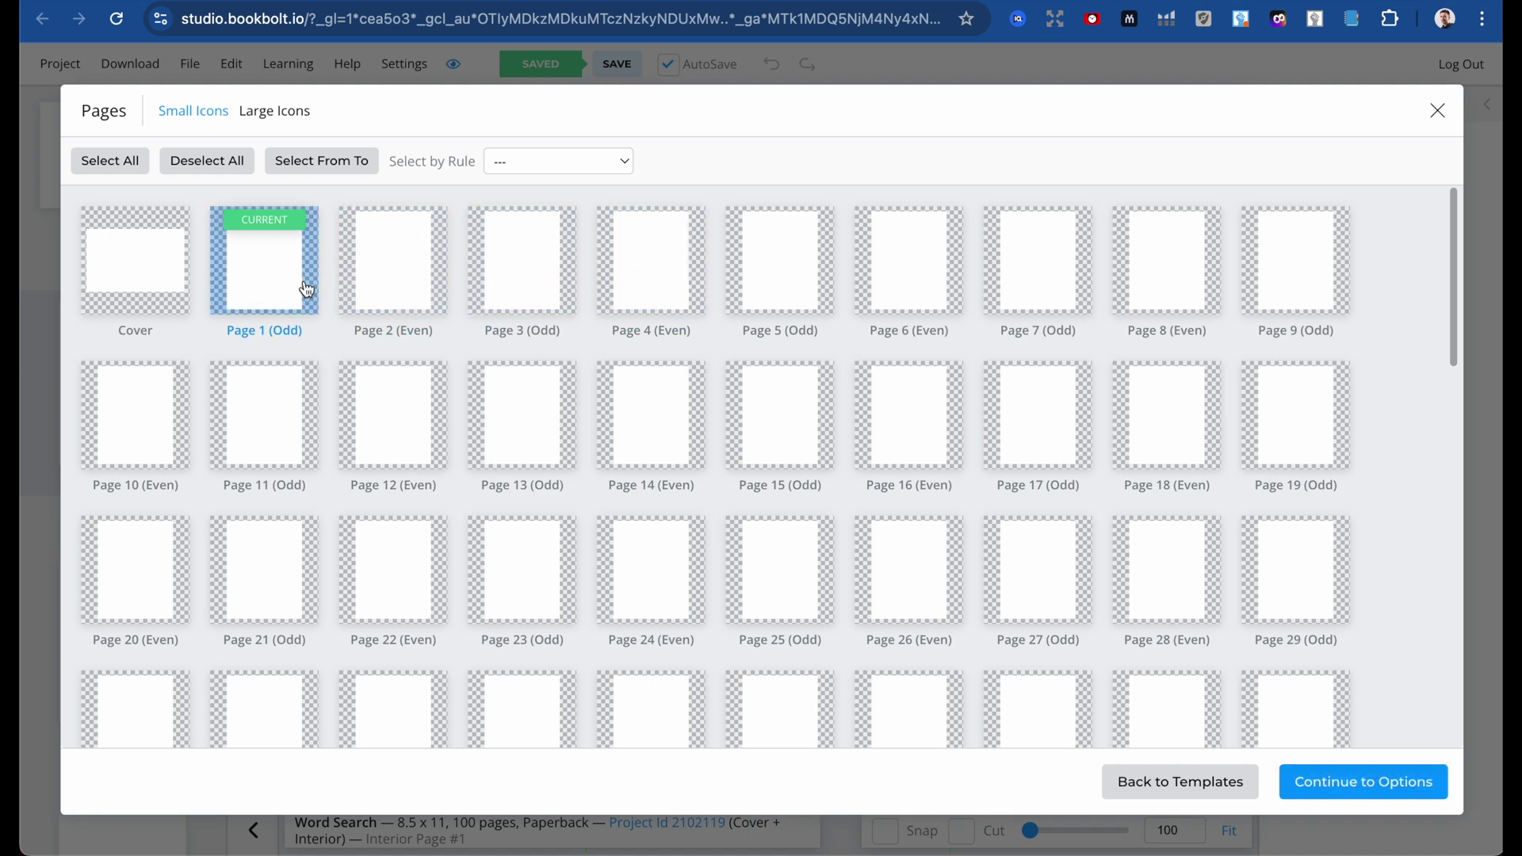
# Try selecting the template's pages by rule, first all even pages and then all odd pages.
pyautogui.click(578, 161)
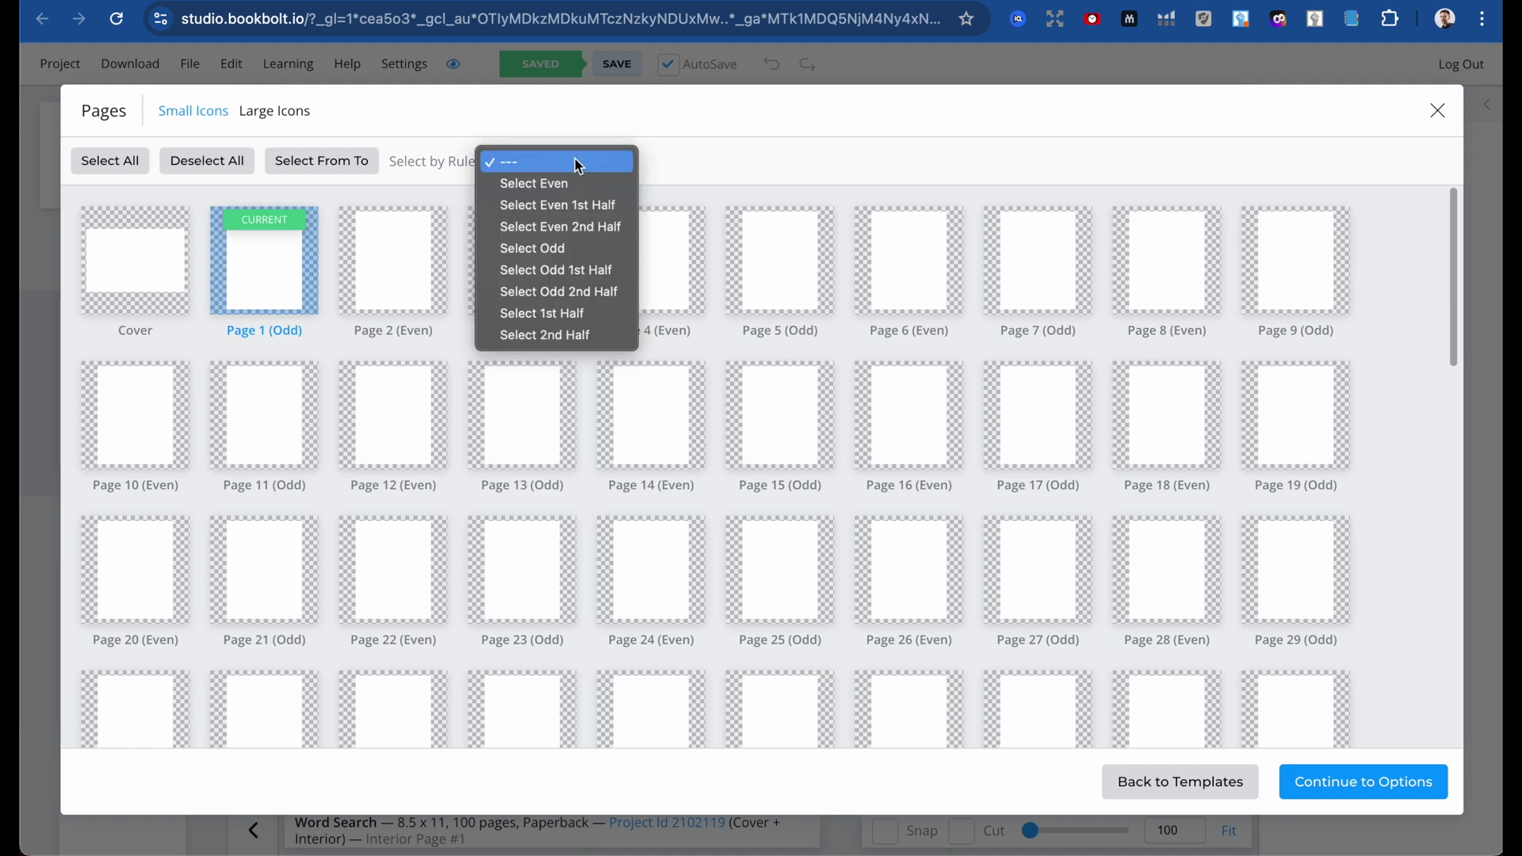
pyautogui.click(519, 187)
pyautogui.click(547, 162)
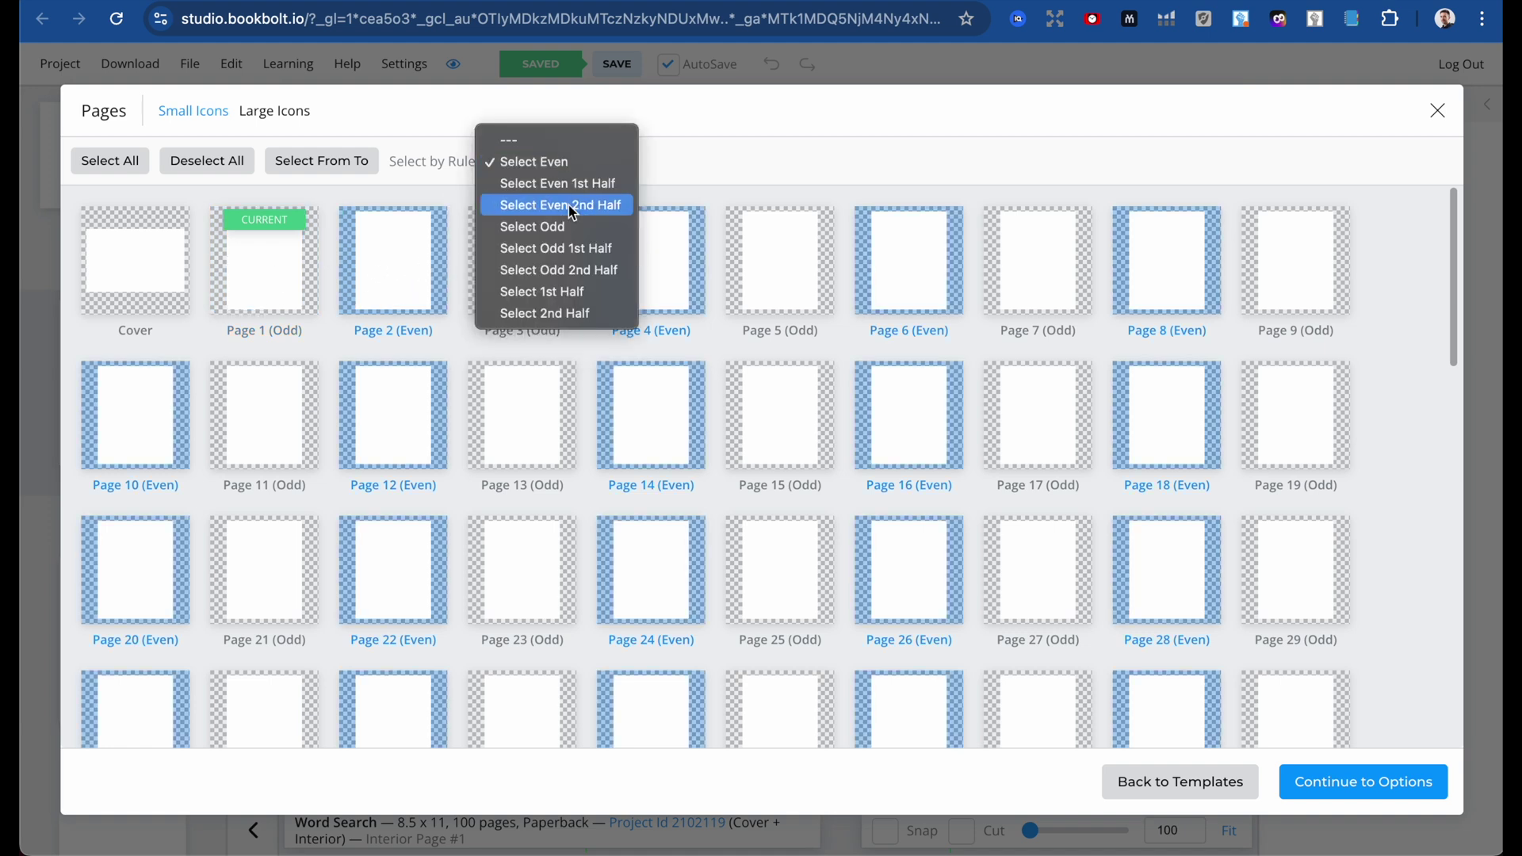
pyautogui.click(569, 229)
# Apply the Select 1st Half rule to mark the first half of the interior pages for the template.
pyautogui.click(600, 170)
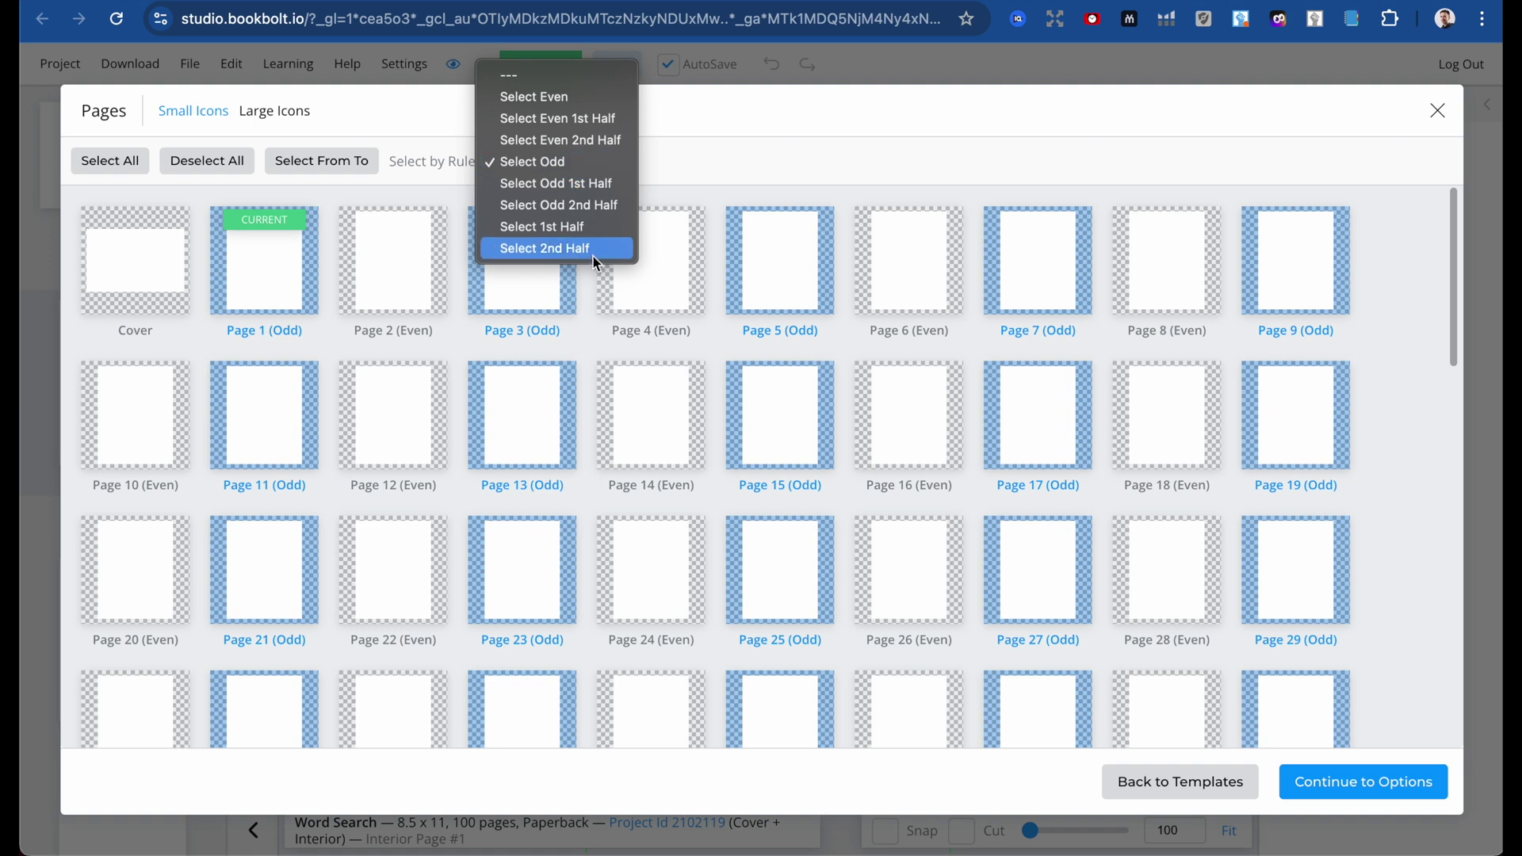
pyautogui.click(595, 233)
pyautogui.click(602, 167)
pyautogui.click(612, 168)
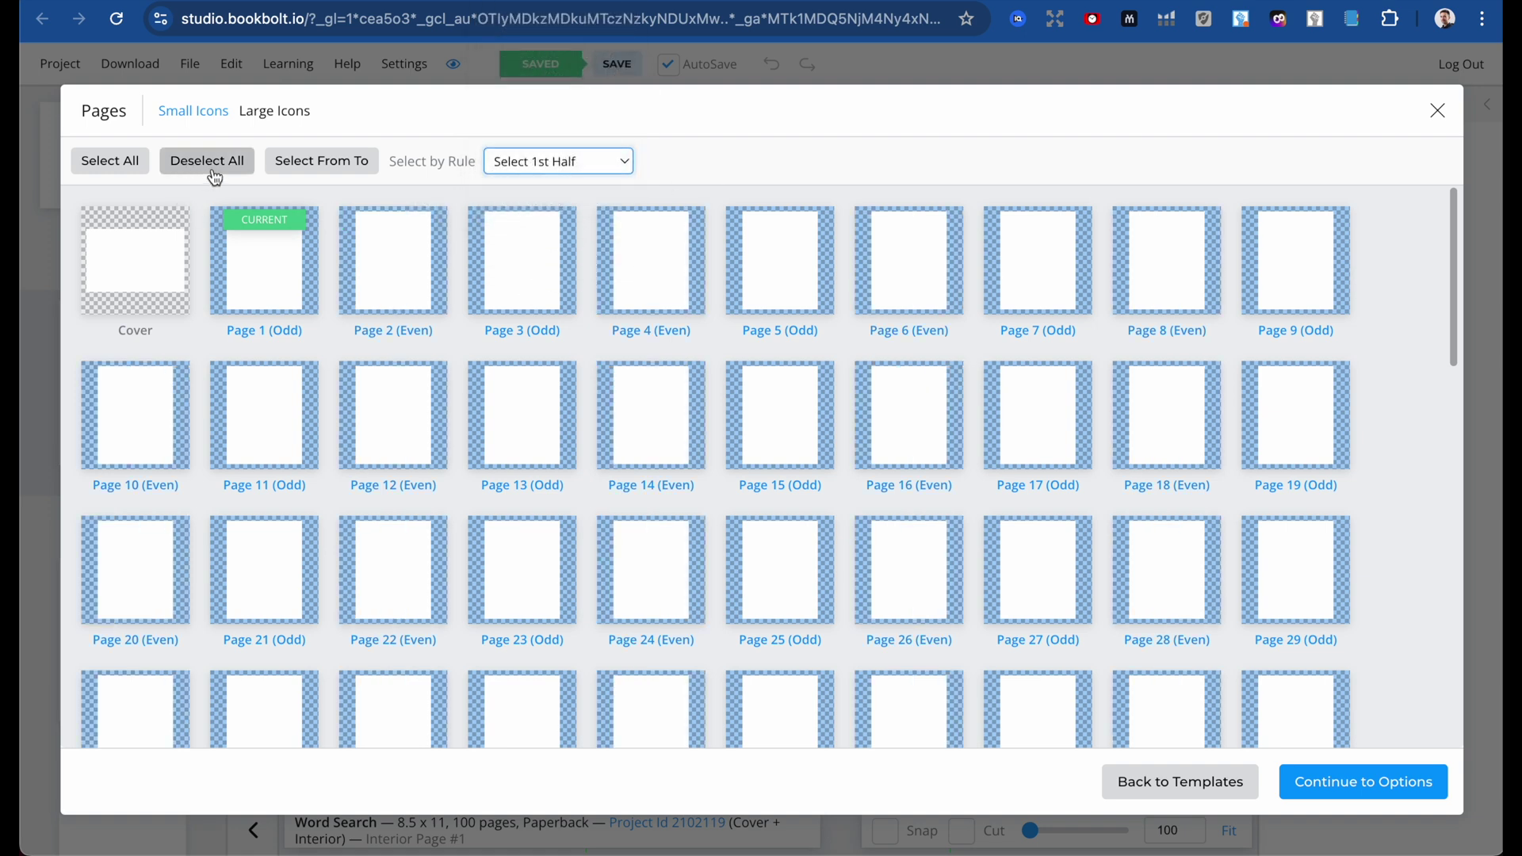
# Clear the page selection, mark only pages 1 and 2 for the template, and continue to the puzzle options.
pyautogui.click(214, 176)
pyautogui.click(305, 287)
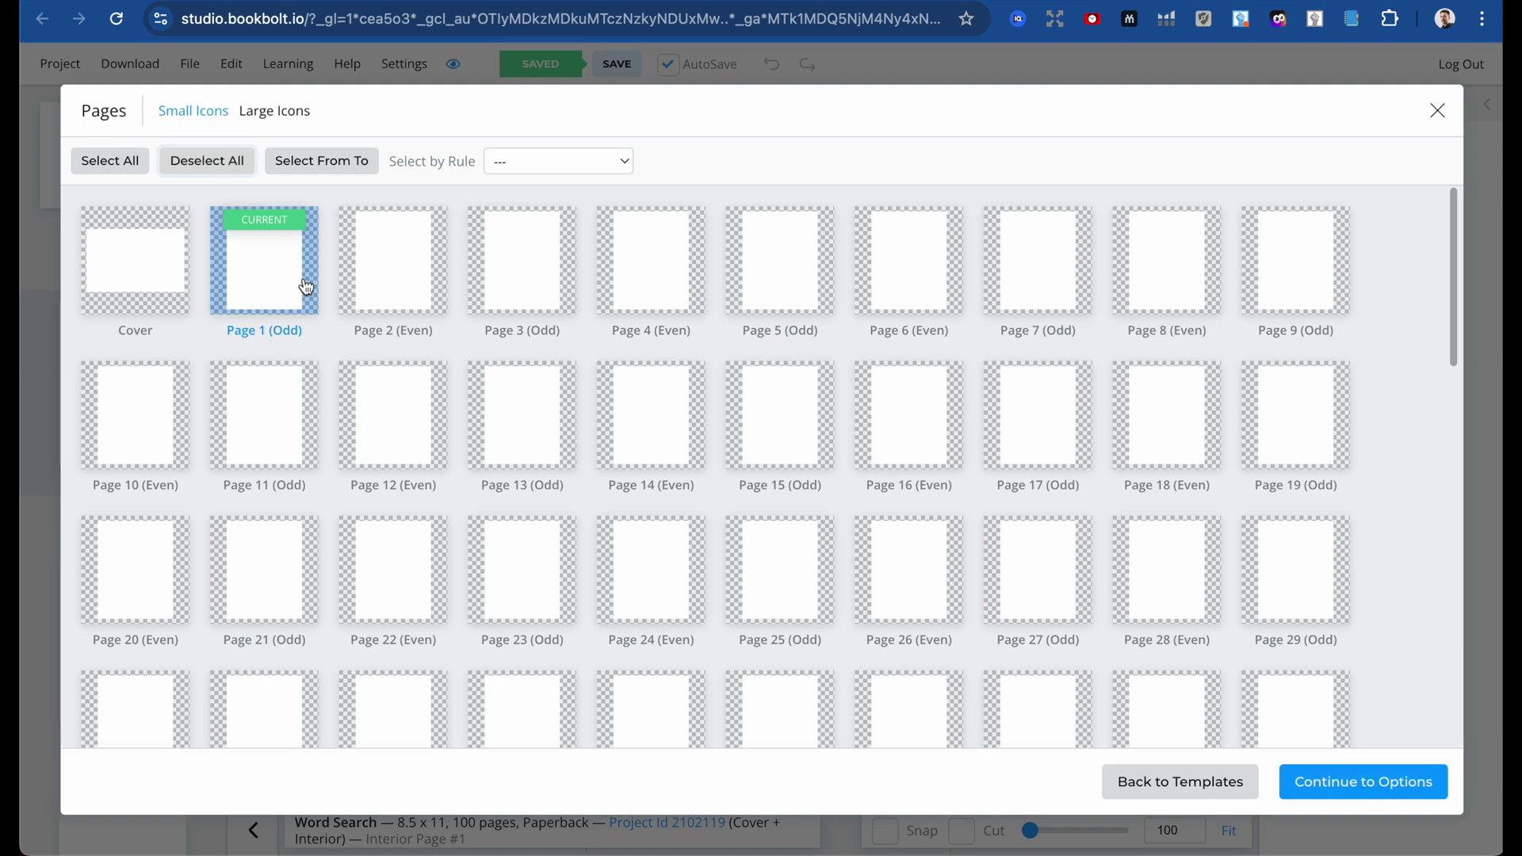
pyautogui.click(392, 285)
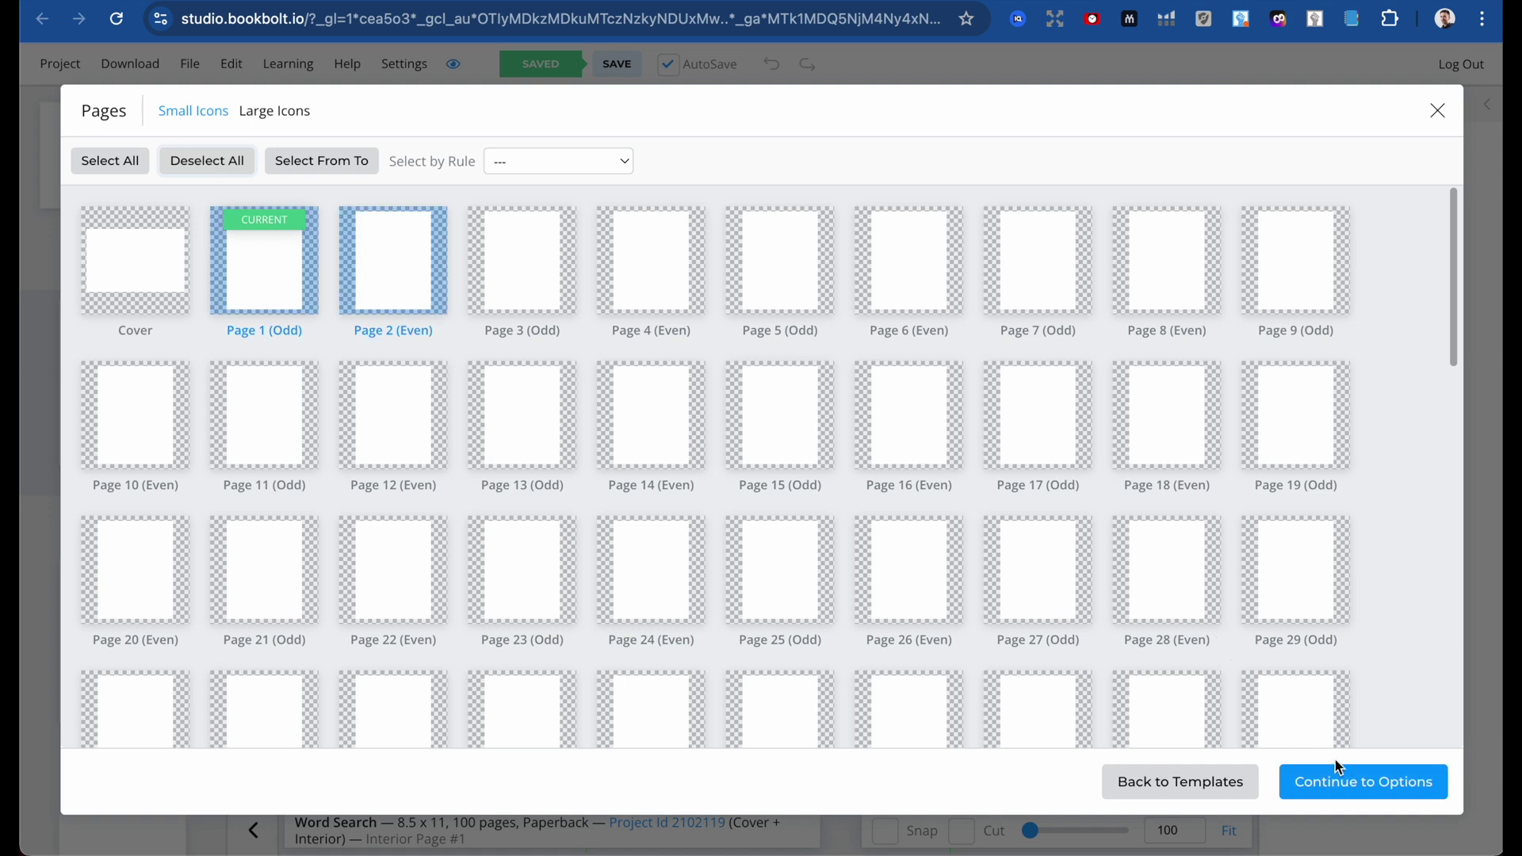
pyautogui.click(1352, 780)
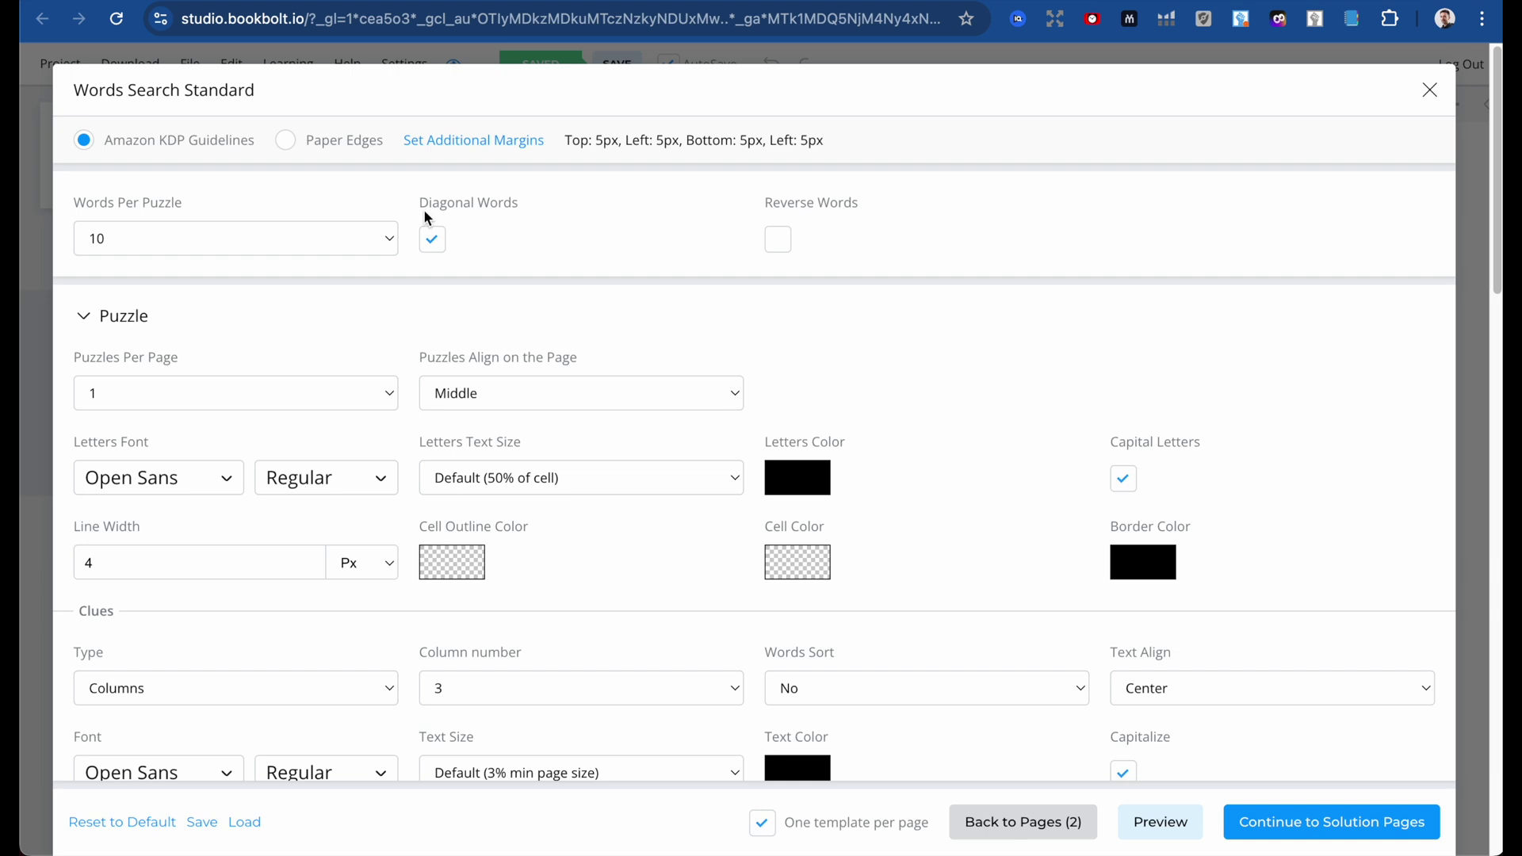
# Check the template's page margins and choose 10 words per puzzle.
pyautogui.moveTo(856, 149); pyautogui.dragTo(561, 141)
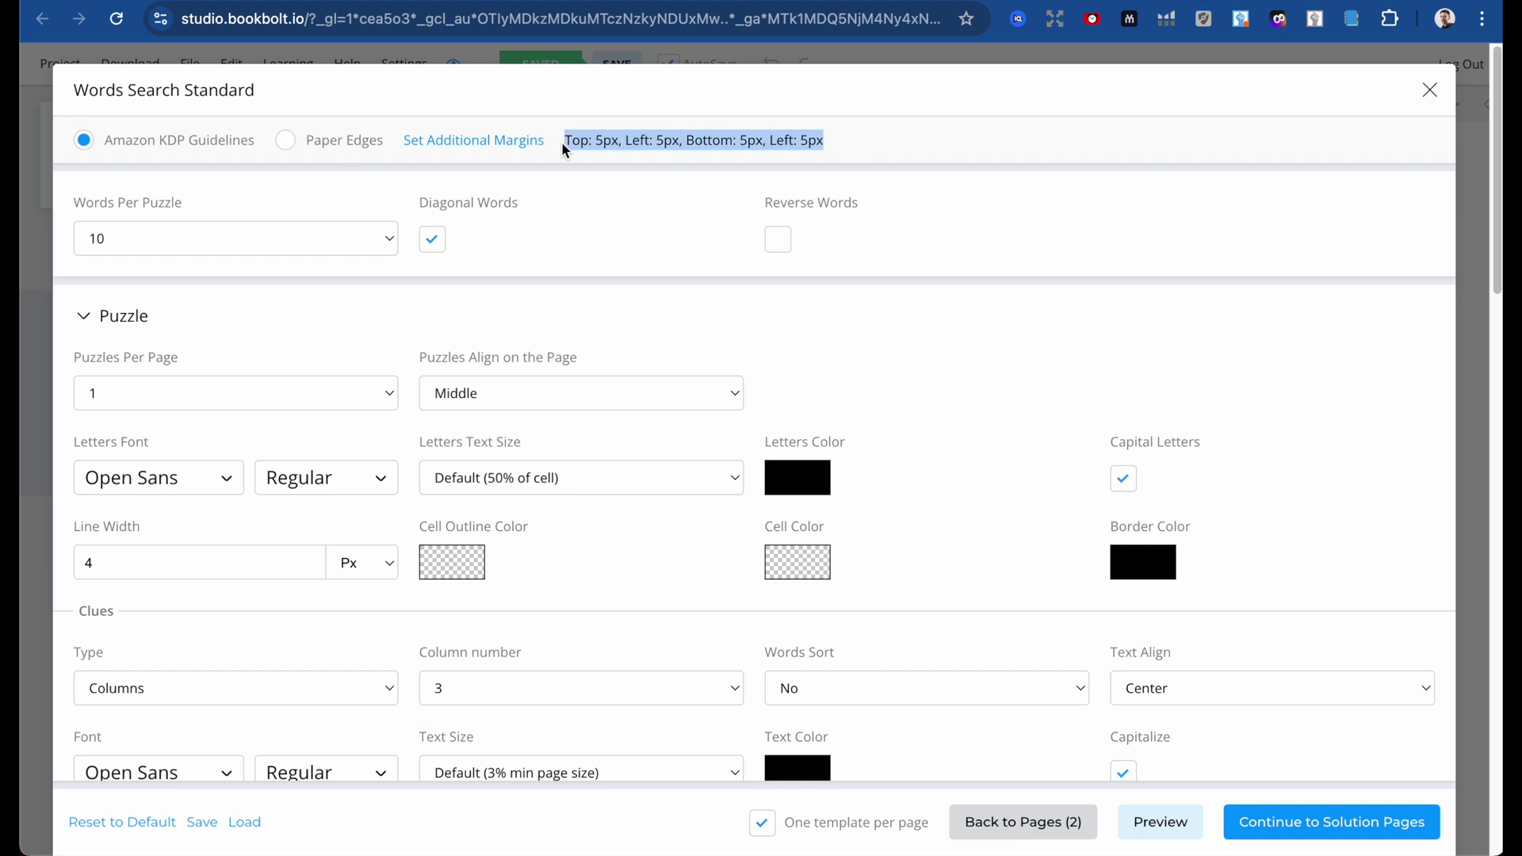
pyautogui.click(682, 308)
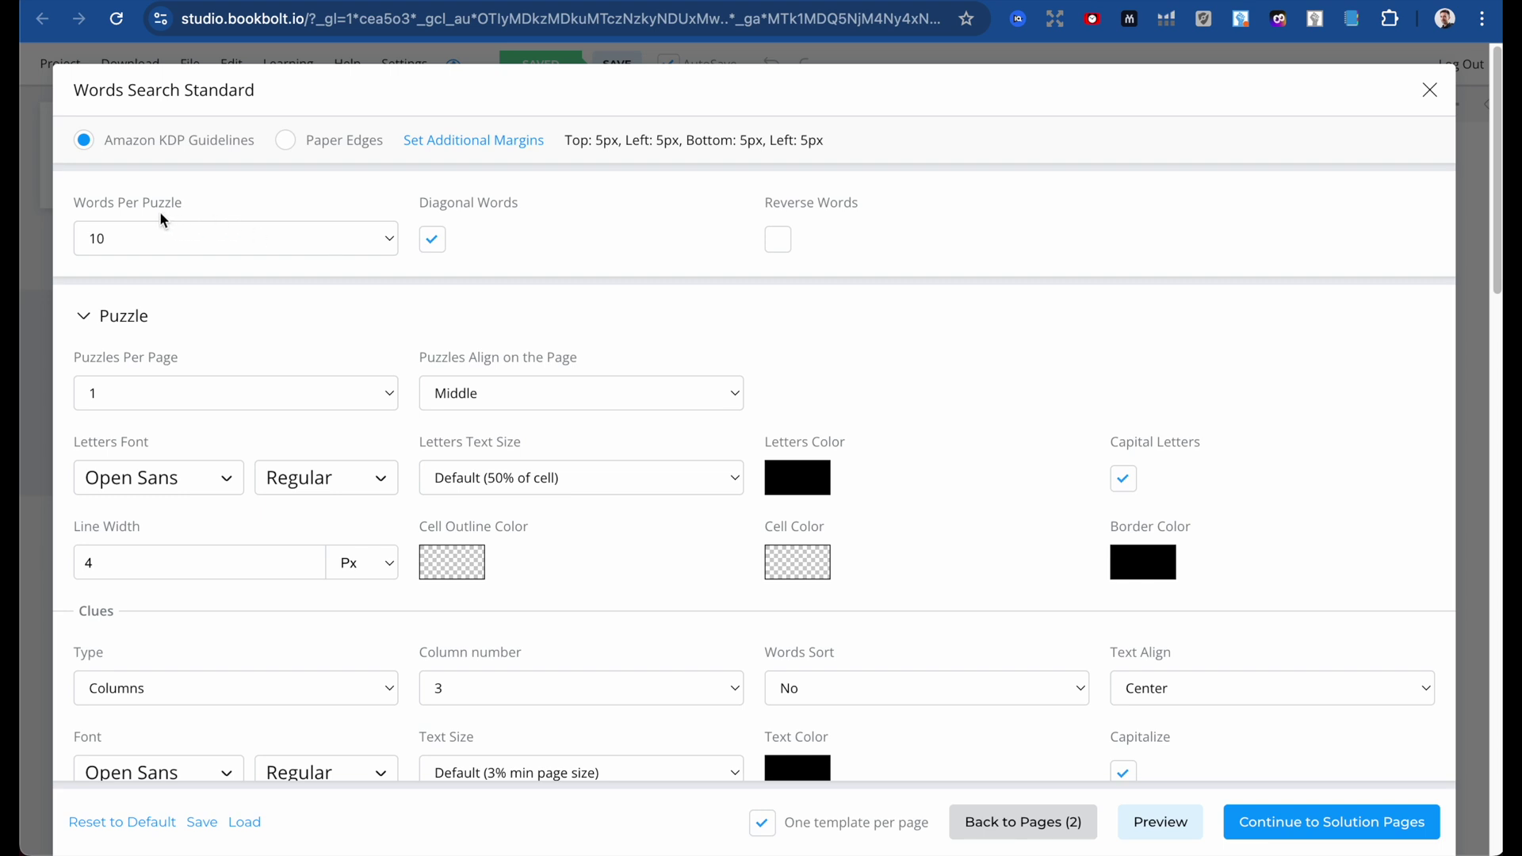
pyautogui.click(247, 245)
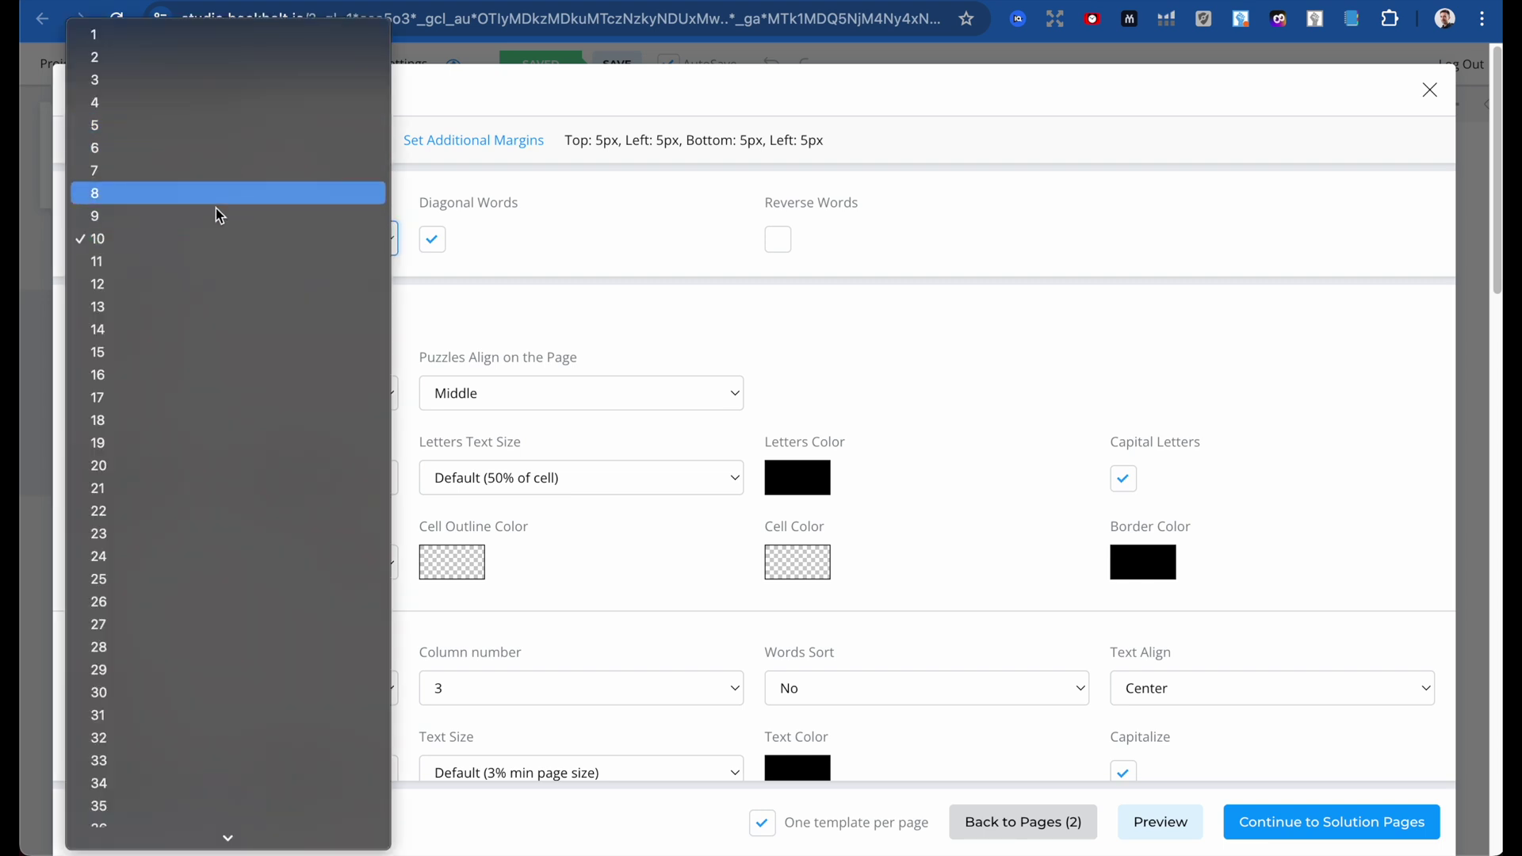
pyautogui.click(215, 240)
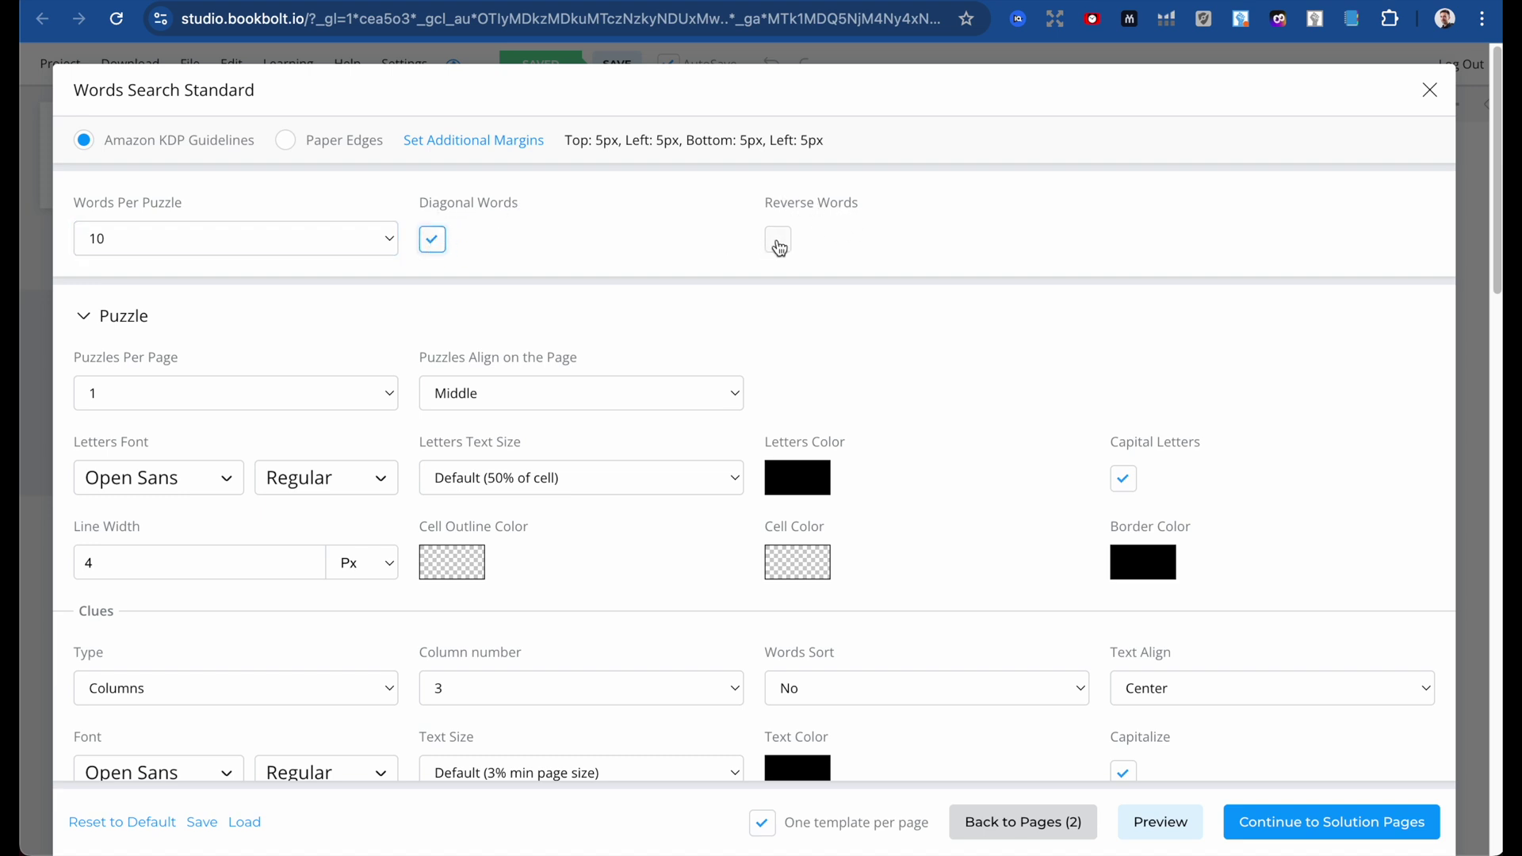
# Set 1 puzzle per page with the puzzle aligned in the middle of the page.
pyautogui.scroll(-1, 322, 333)
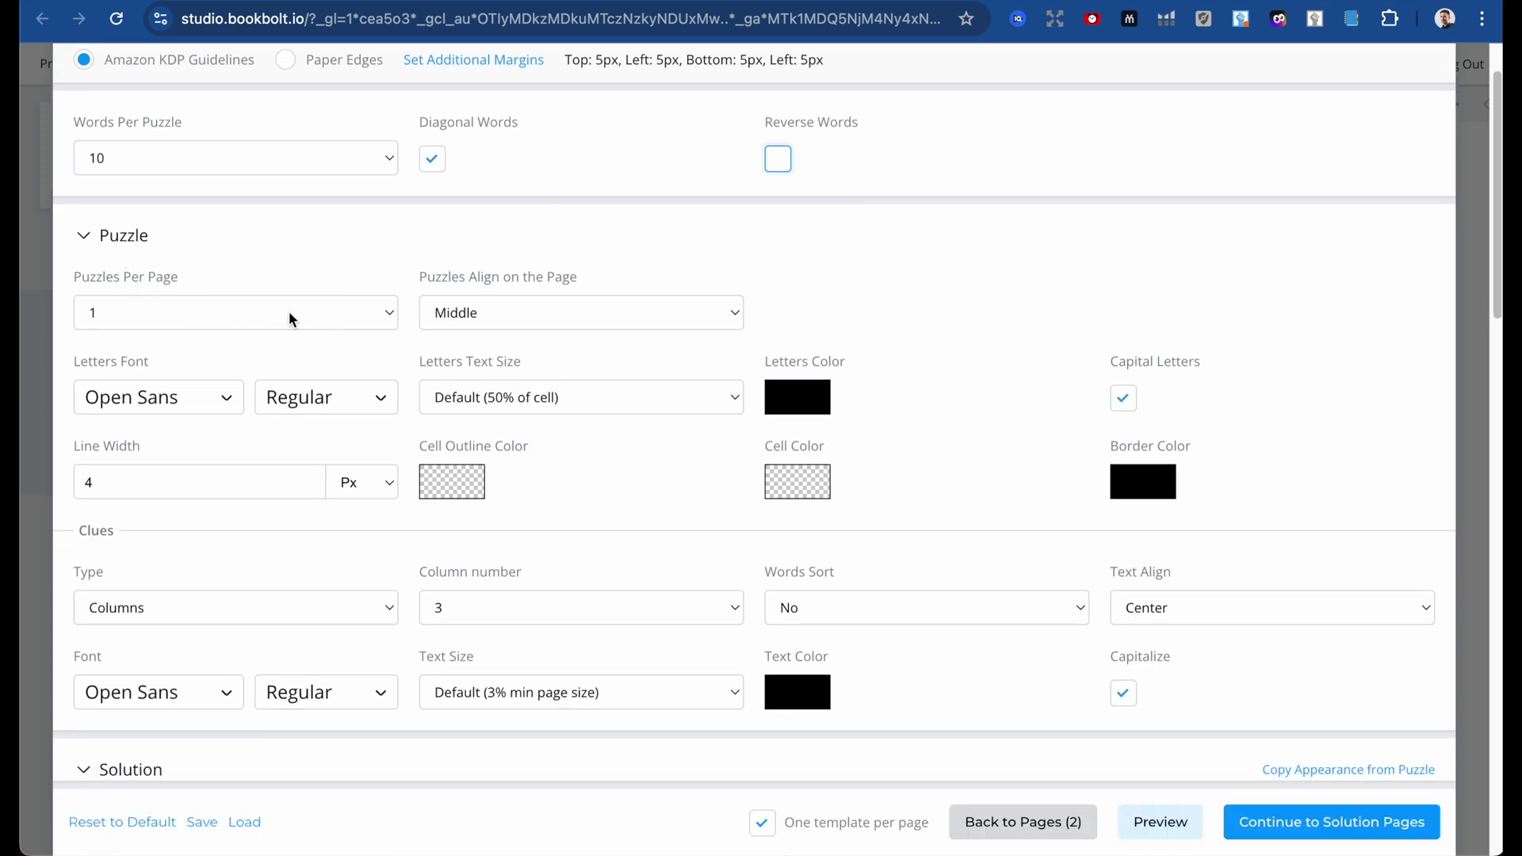
pyautogui.click(290, 316)
pyautogui.click(329, 322)
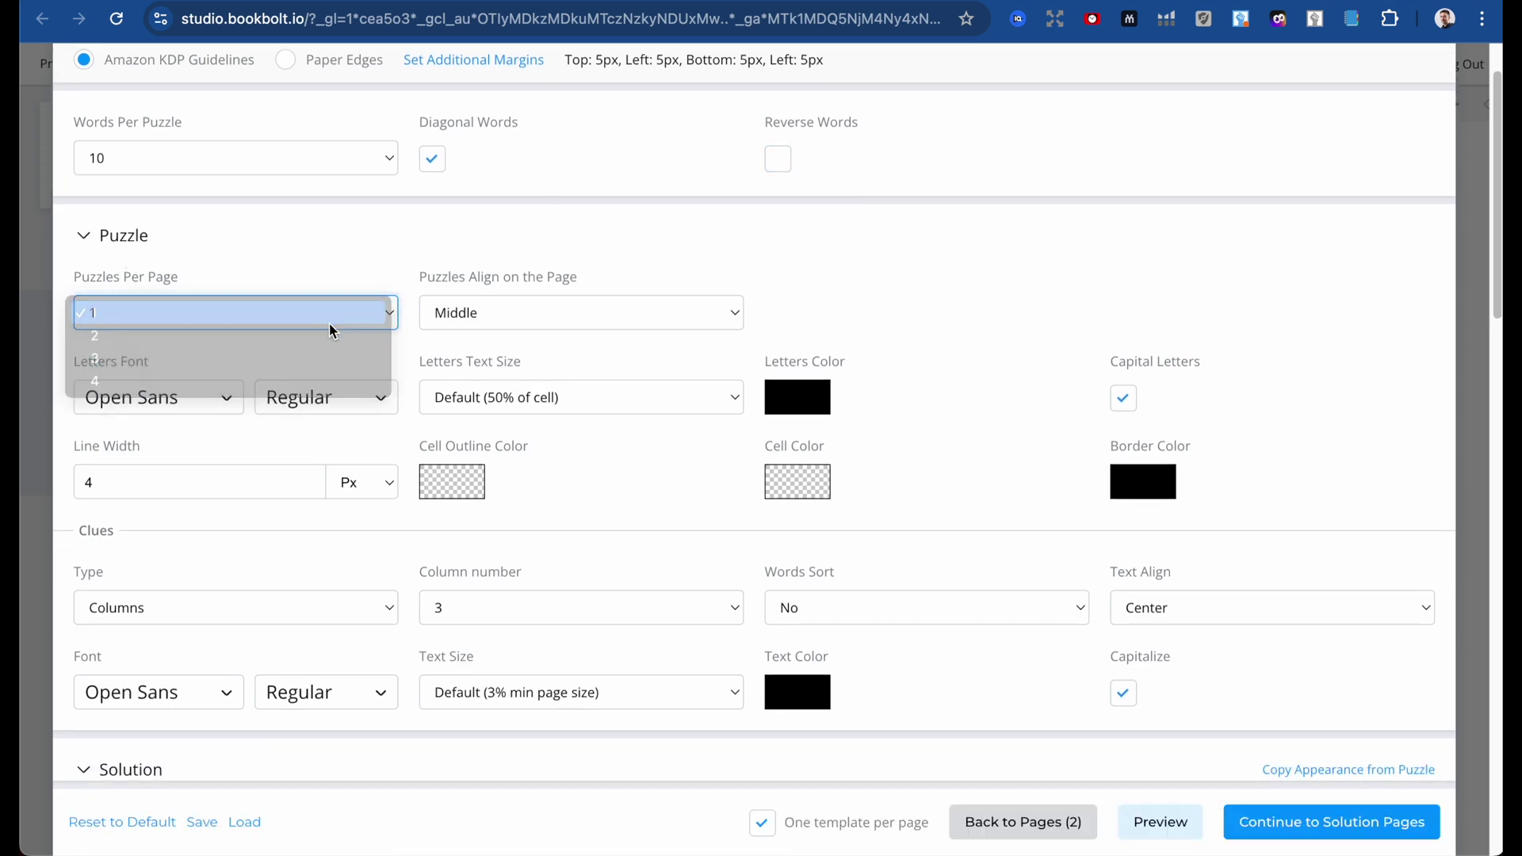
pyautogui.click(574, 320)
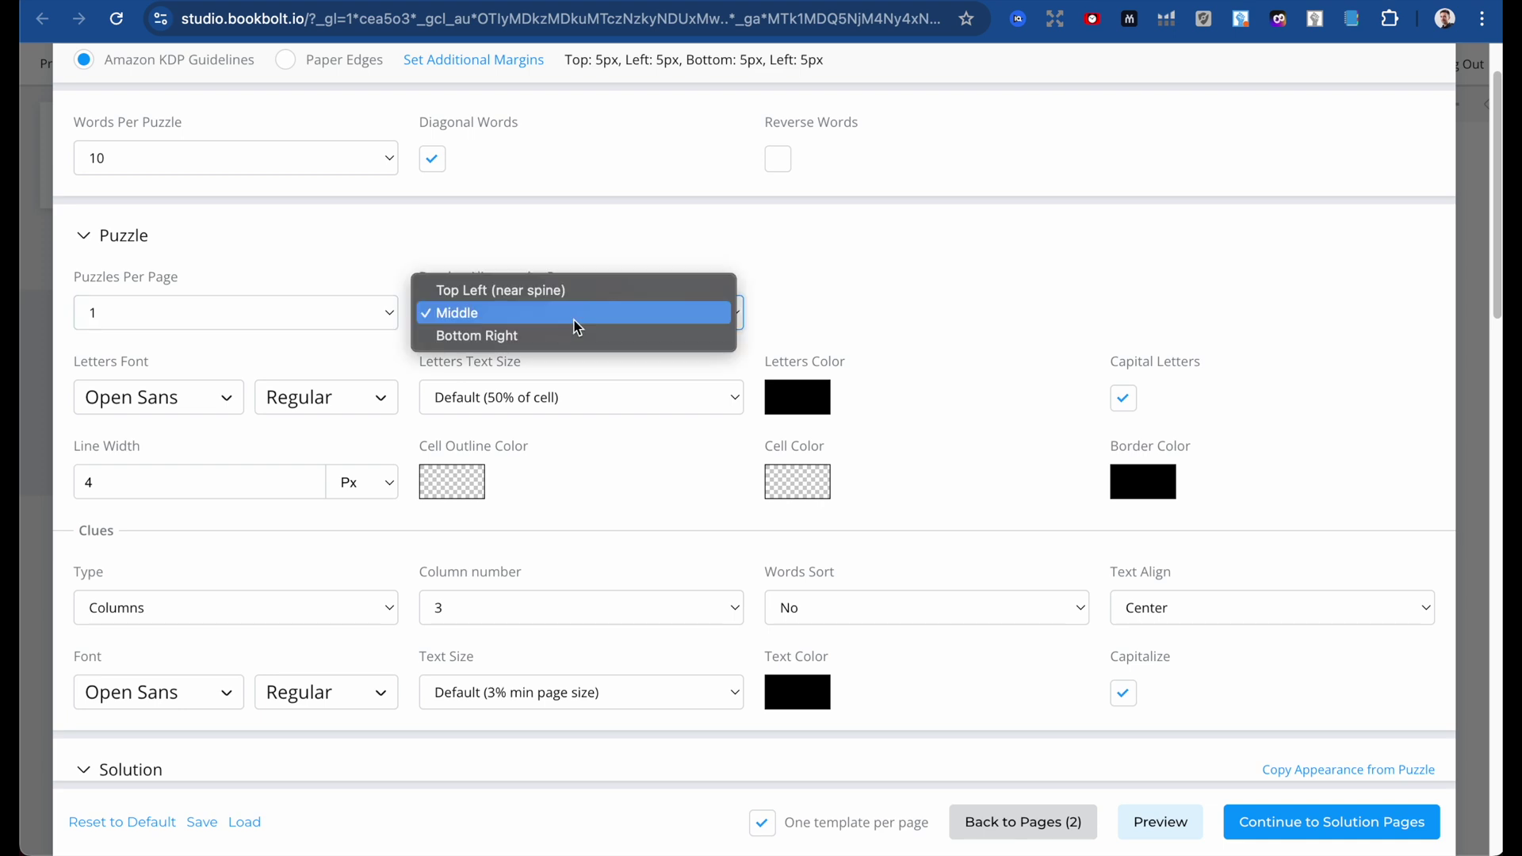
pyautogui.click(574, 320)
pyautogui.scroll(-1, 349, 347)
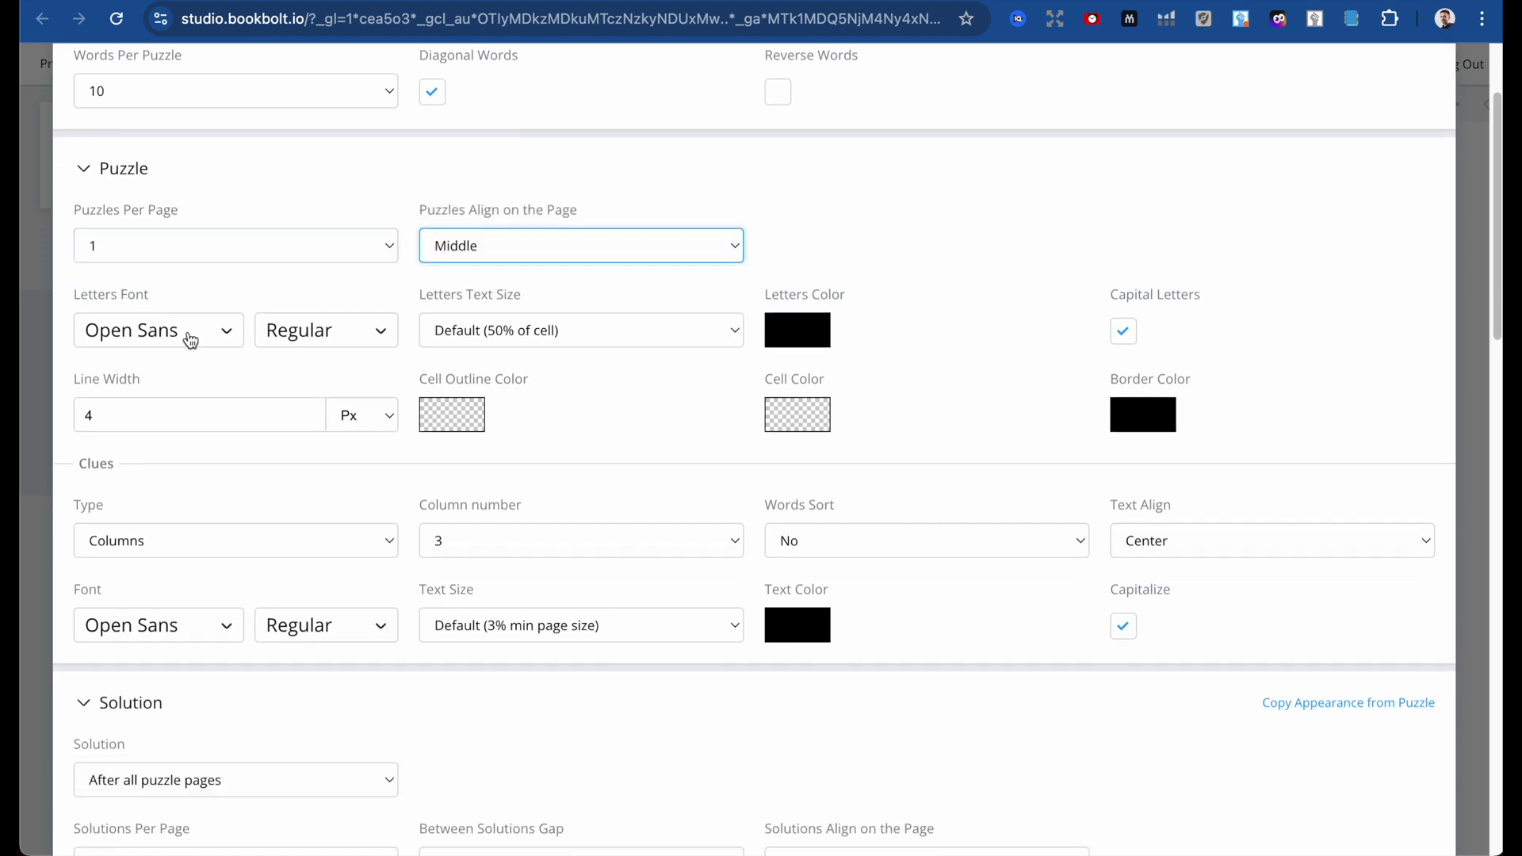
# Look through the free and uploaded fonts for the puzzle letters, and check the letters' text size setting.
pyautogui.click(191, 340)
pyautogui.scroll(-10, 200, 604)
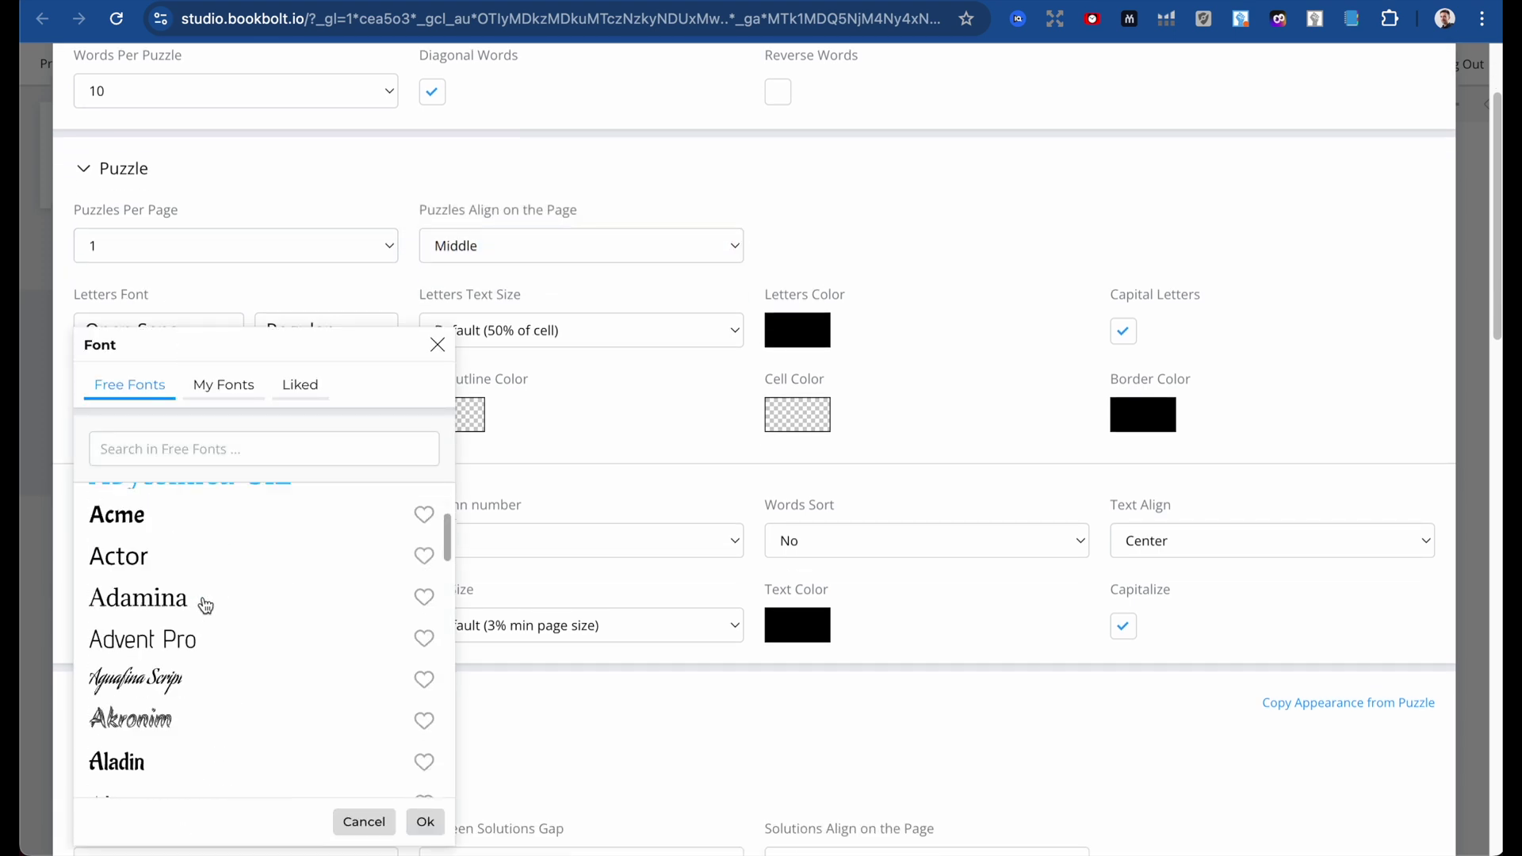
pyautogui.scroll(10, 204, 607)
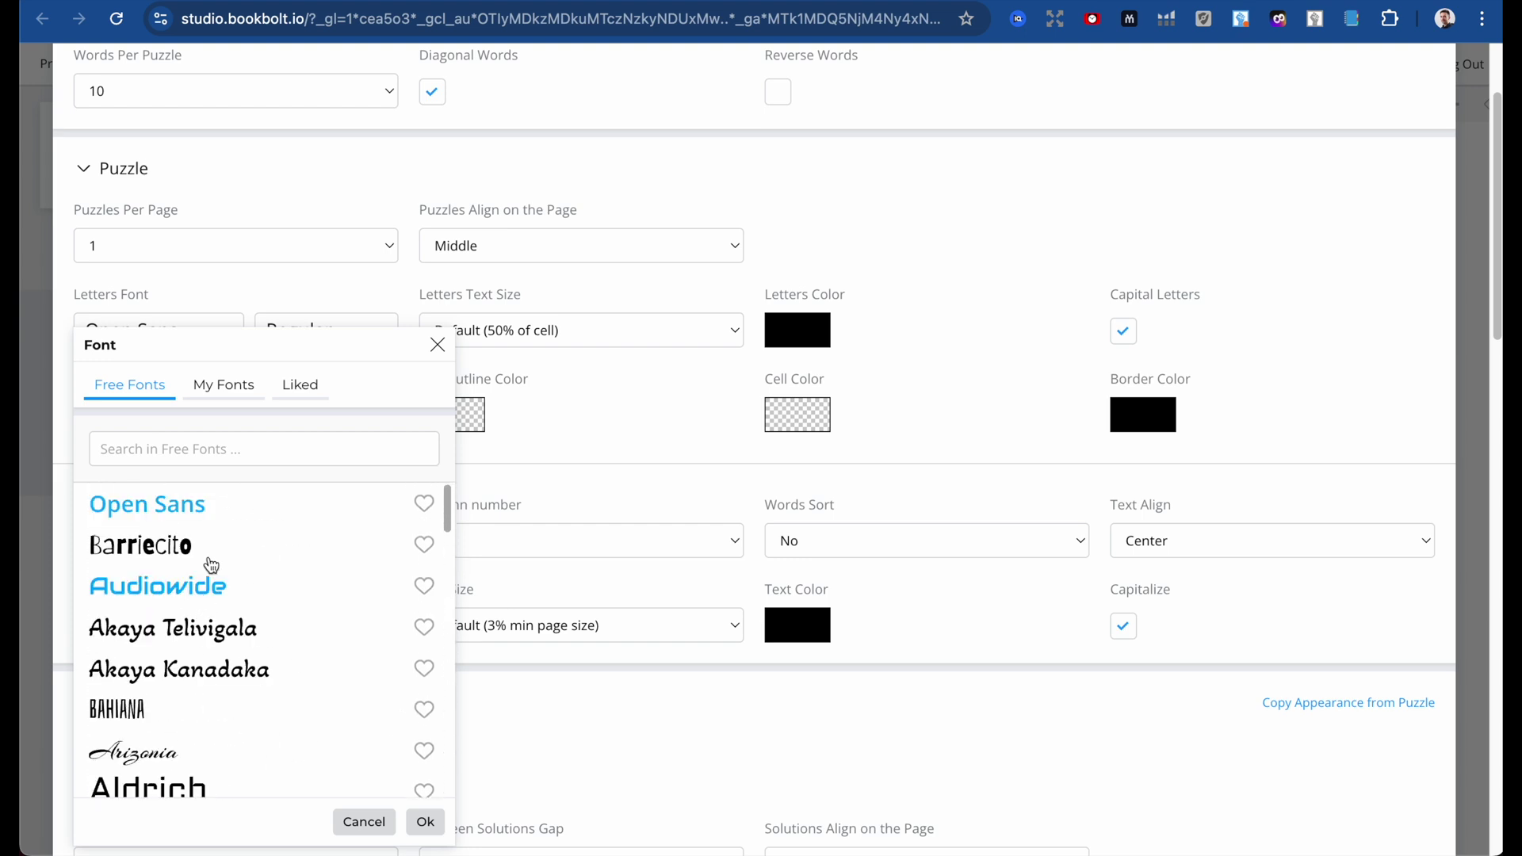
pyautogui.click(228, 386)
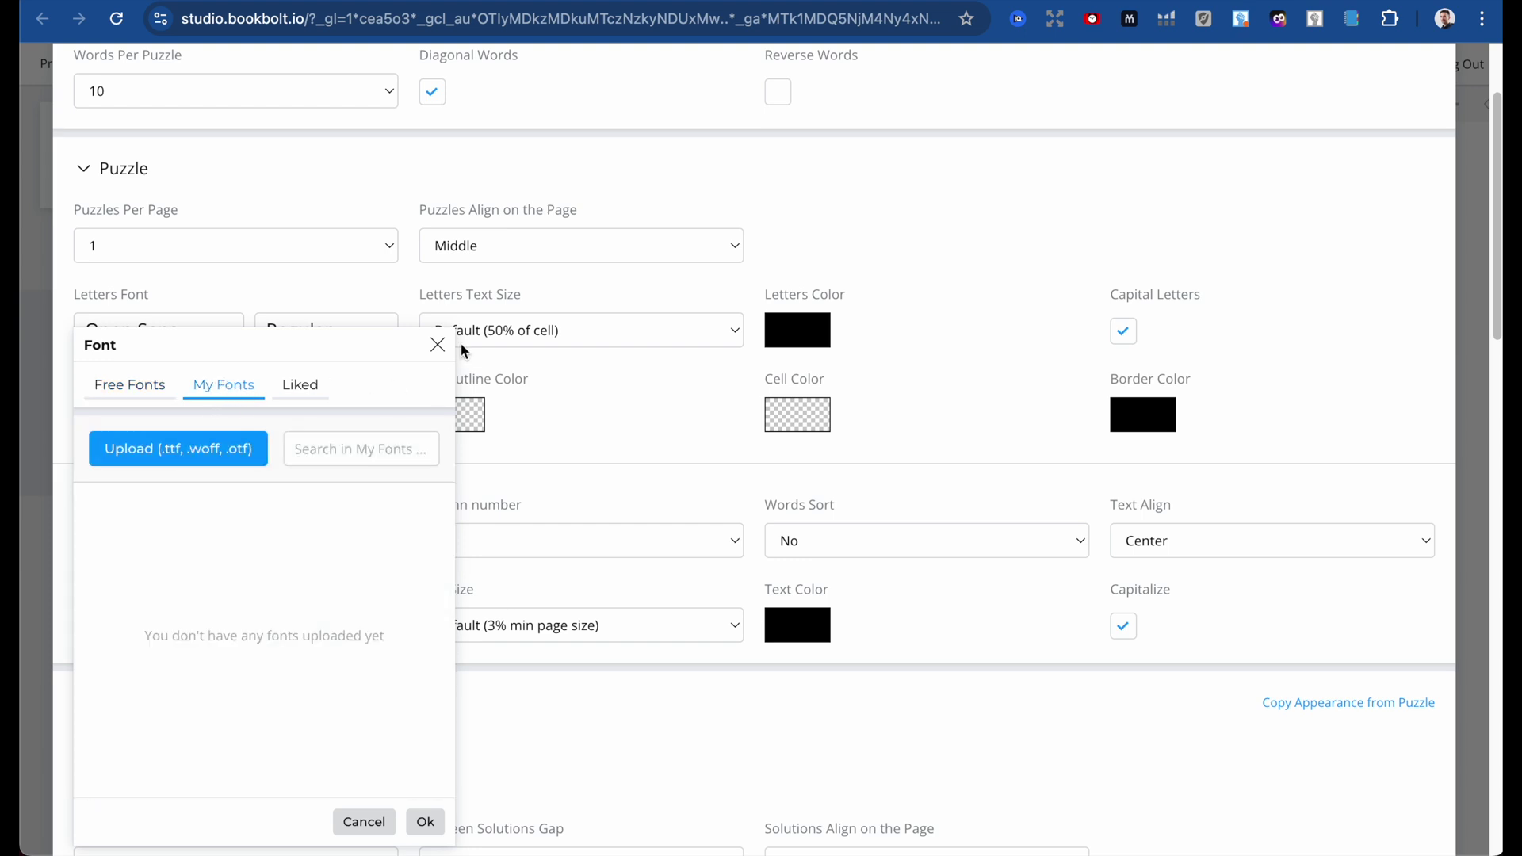
pyautogui.click(436, 344)
pyautogui.click(598, 339)
pyautogui.click(594, 333)
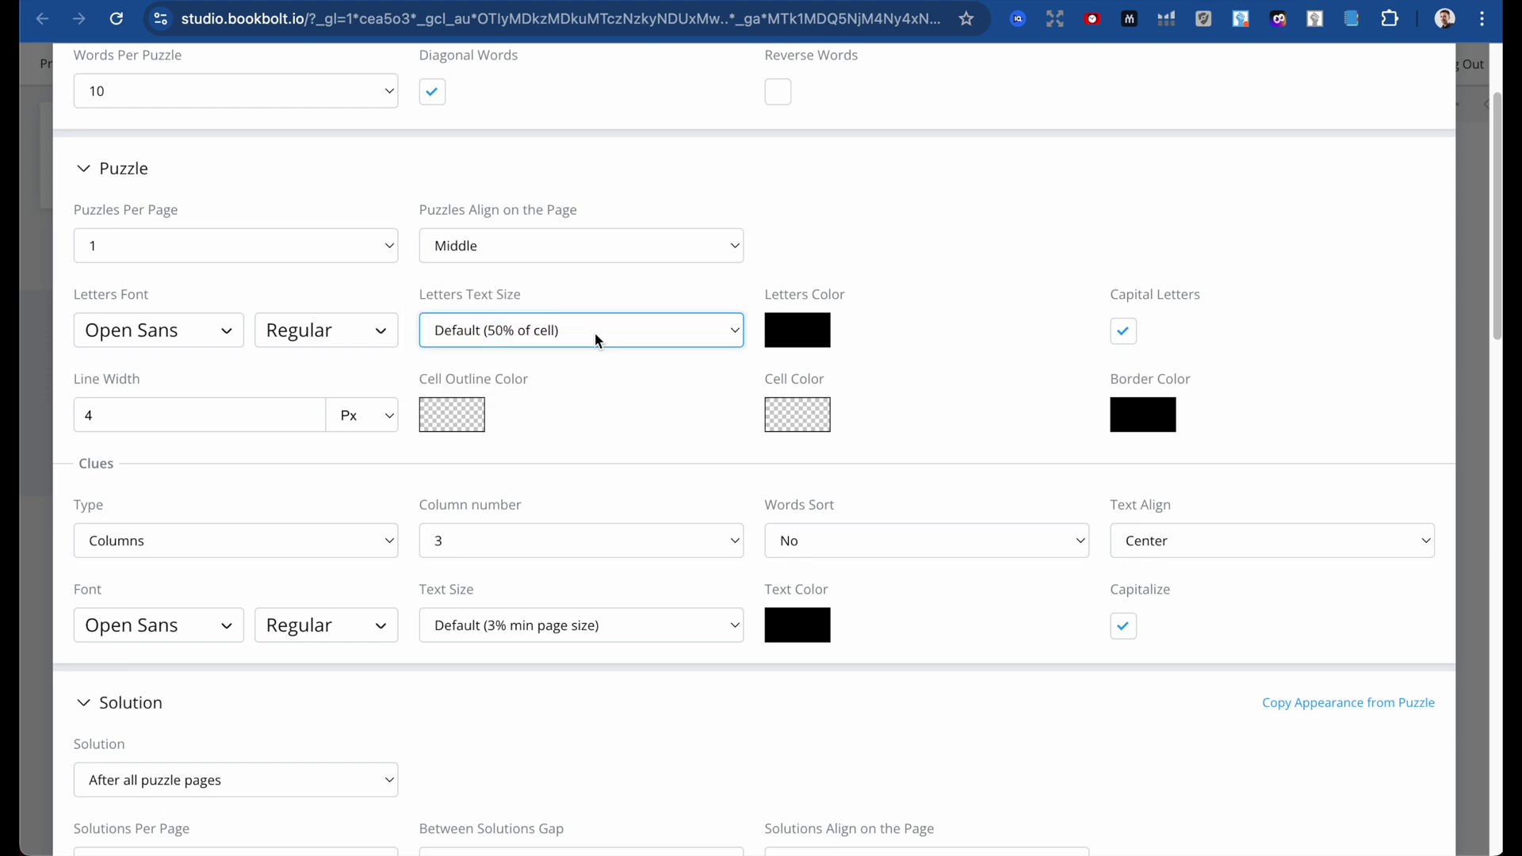
# Set the puzzle clues to the Columns type with 3 columns.
pyautogui.scroll(-4, 741, 451)
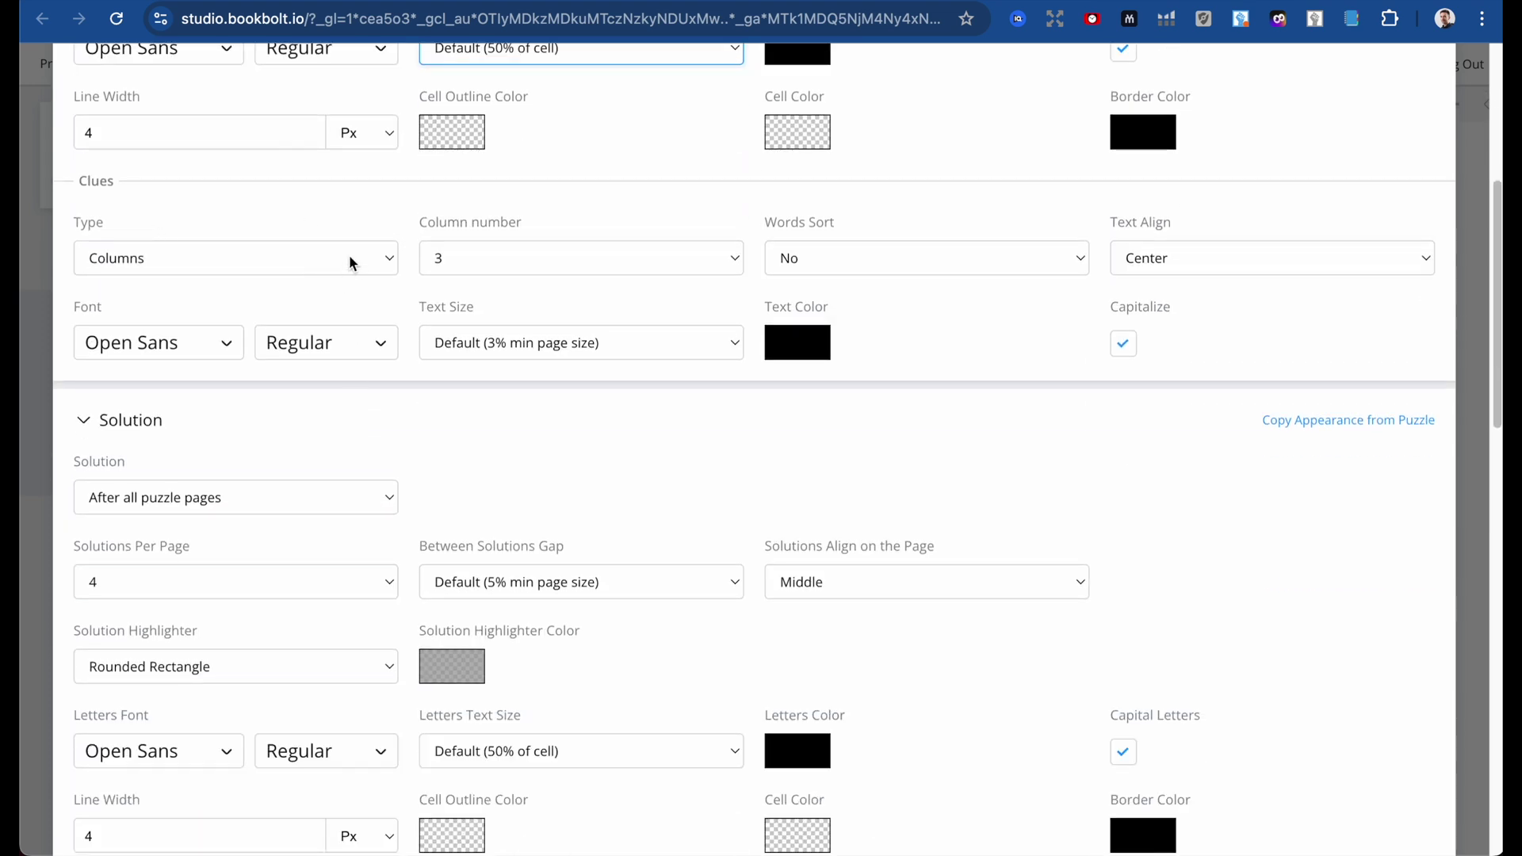
pyautogui.click(306, 266)
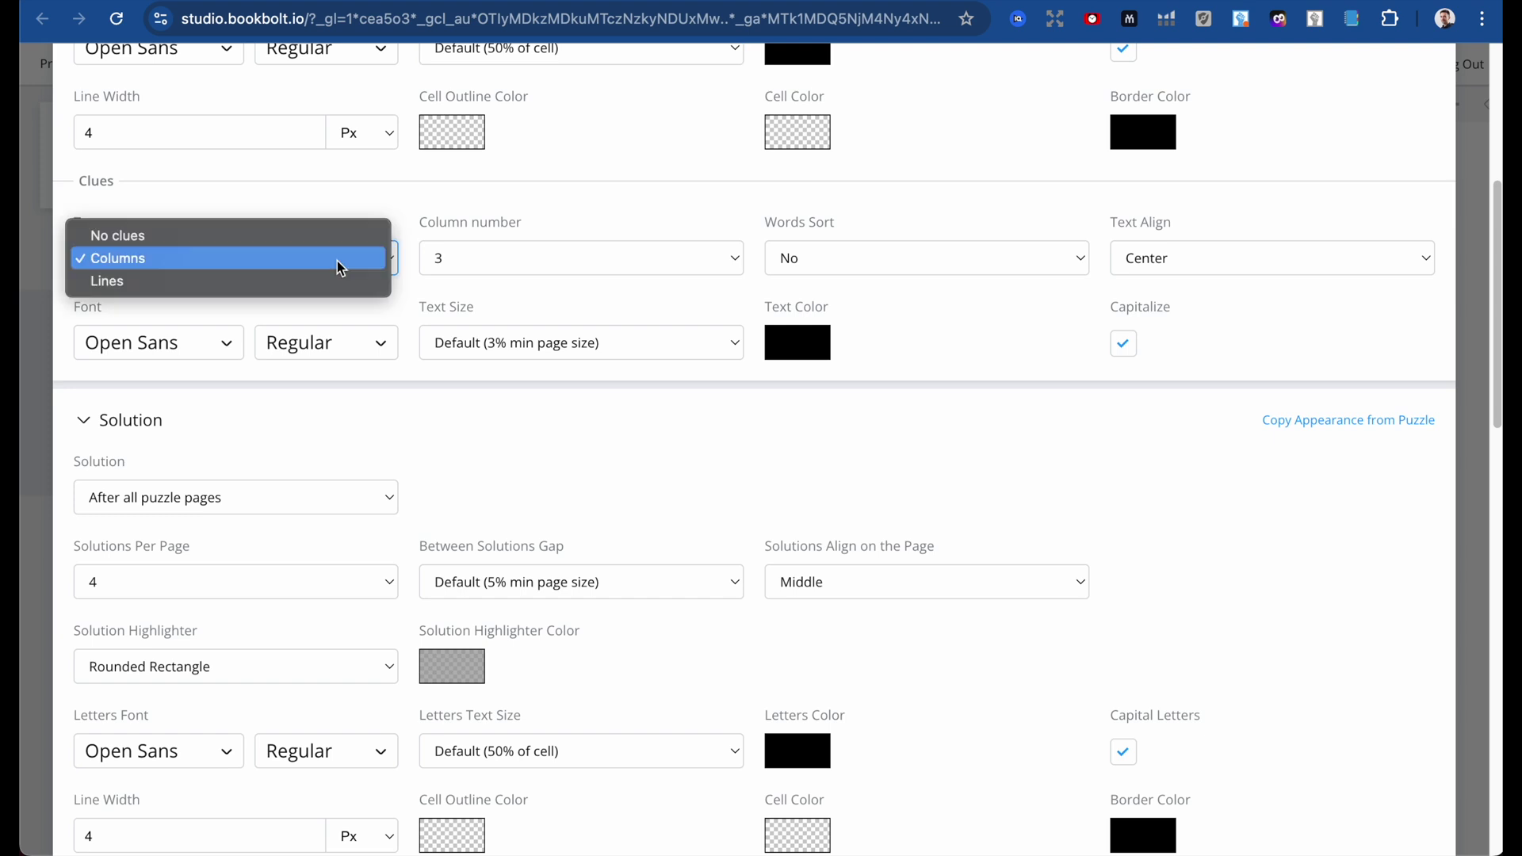
pyautogui.click(341, 268)
pyautogui.click(531, 266)
pyautogui.click(663, 268)
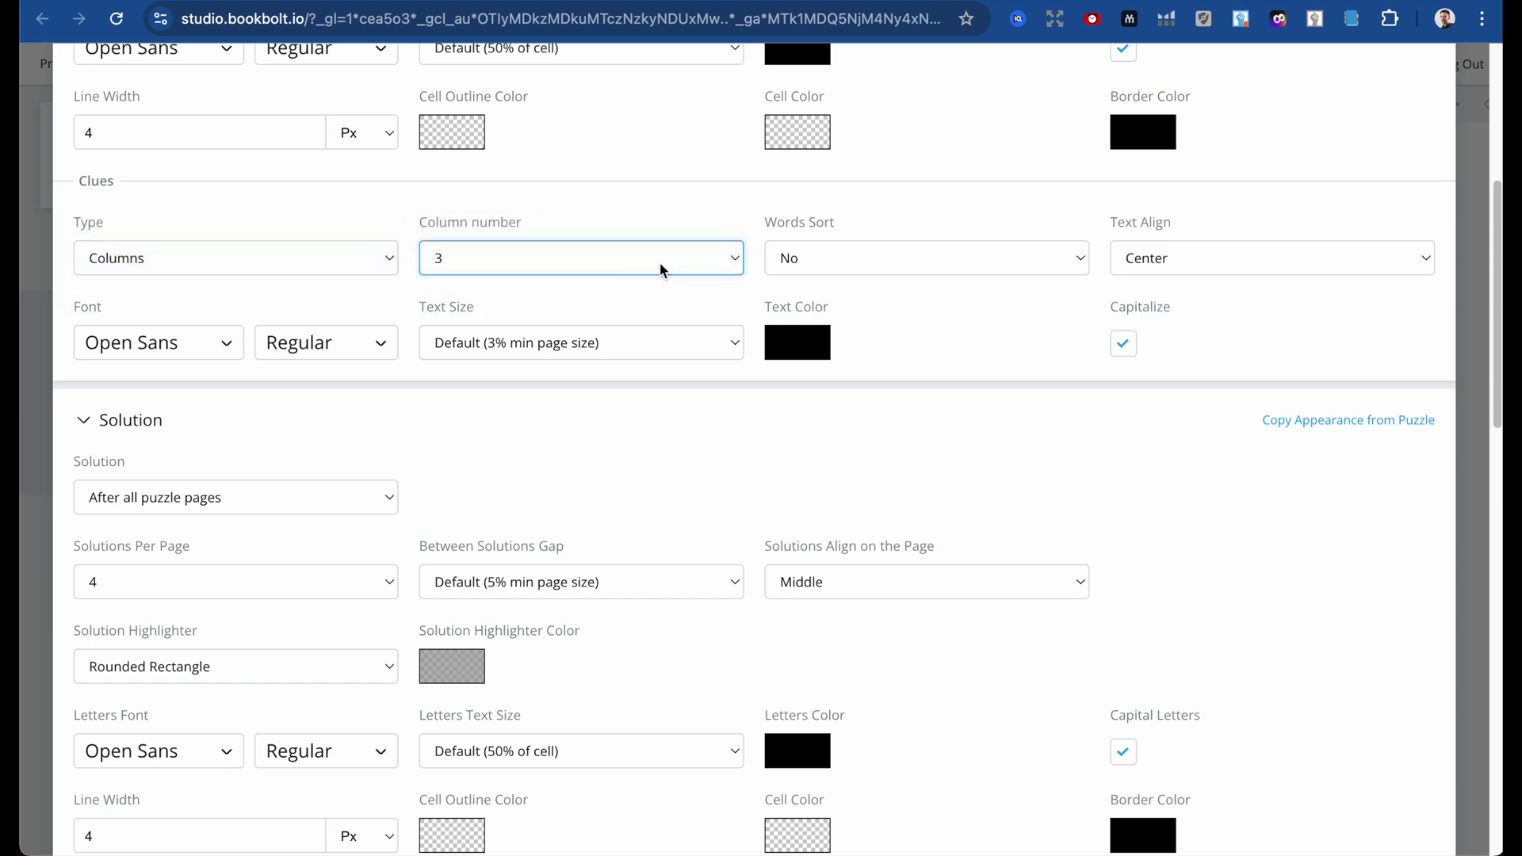
# Place the solutions after all puzzle pages, with 4 solutions per page.
pyautogui.scroll(-1, 663, 270)
pyautogui.scroll(-3, 647, 273)
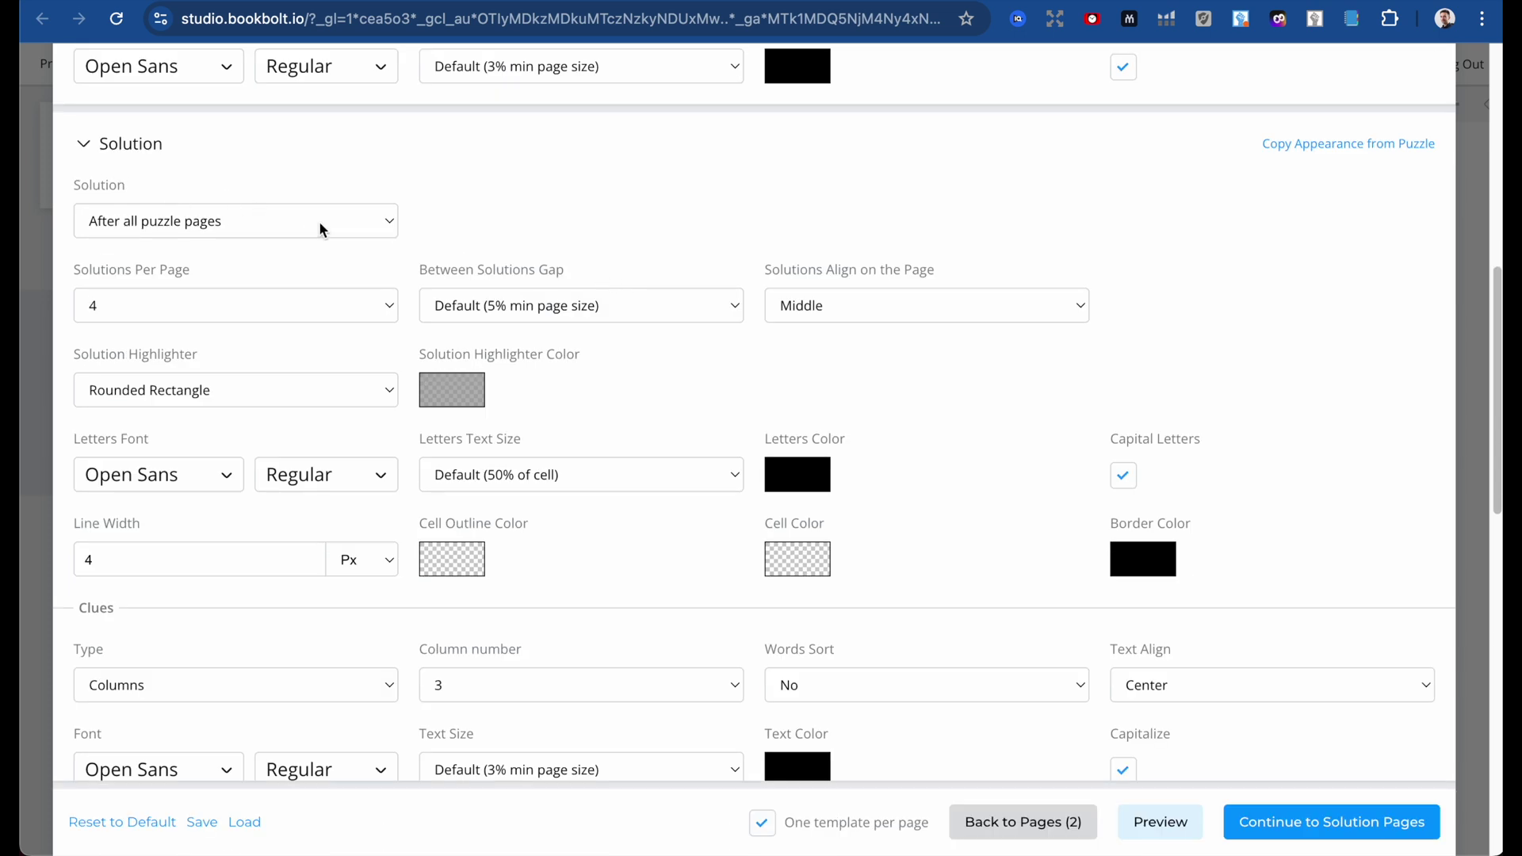
pyautogui.click(337, 228)
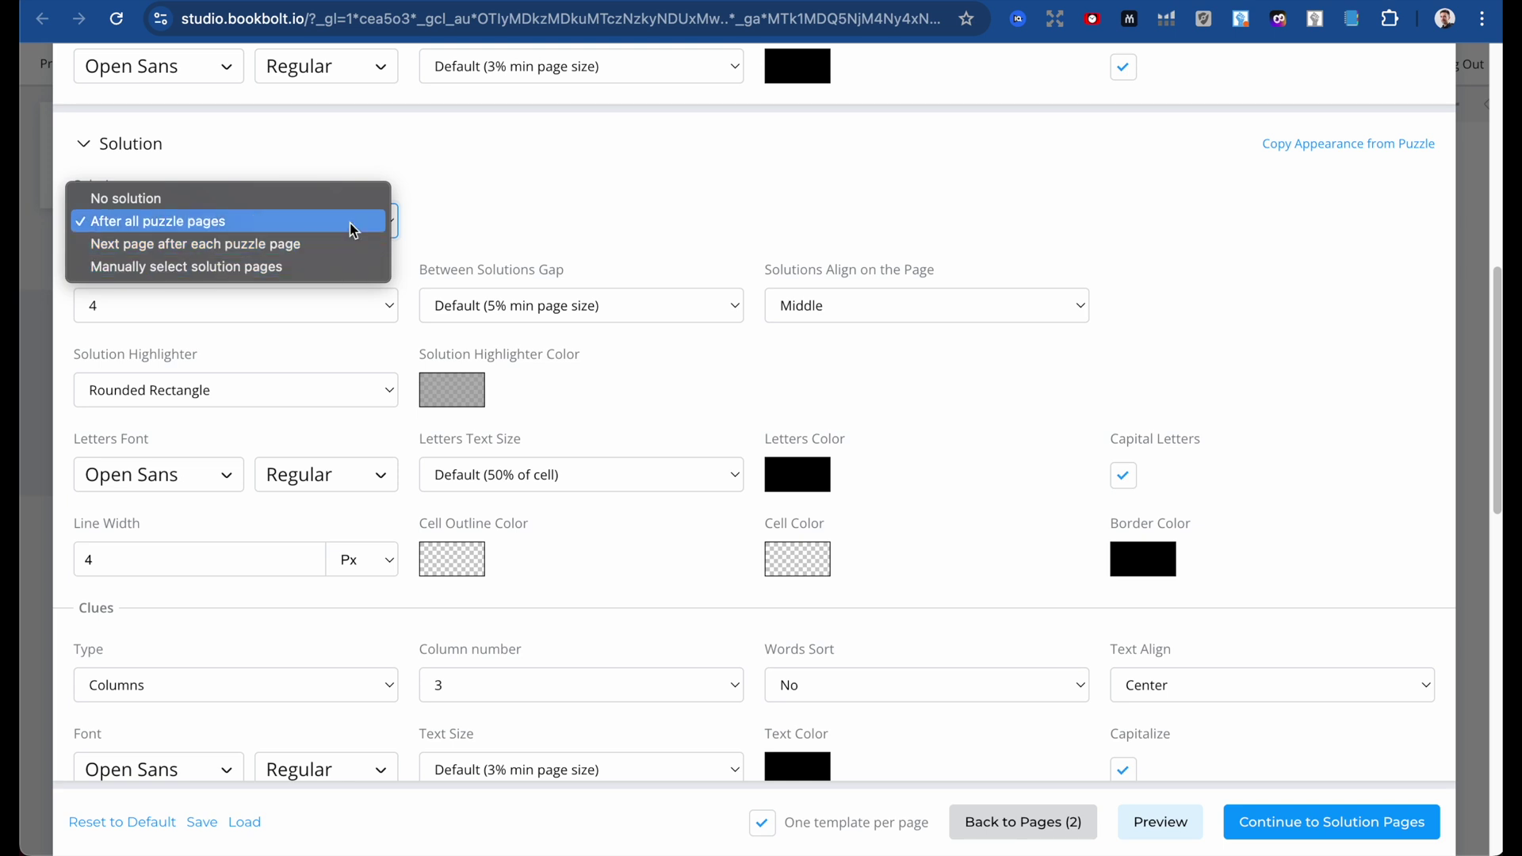
pyautogui.click(254, 225)
pyautogui.click(298, 297)
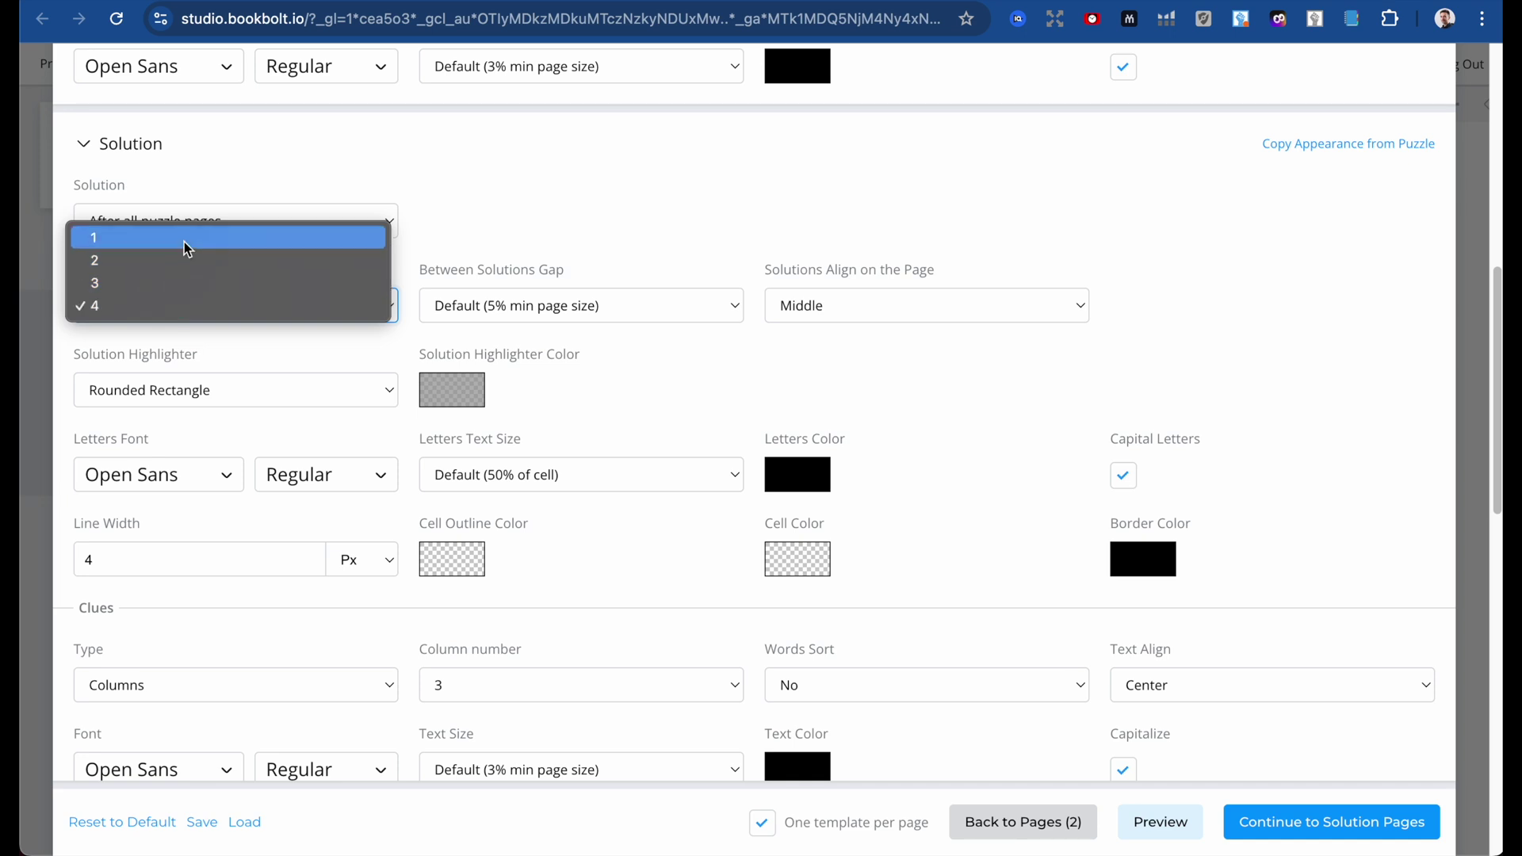
pyautogui.click(181, 310)
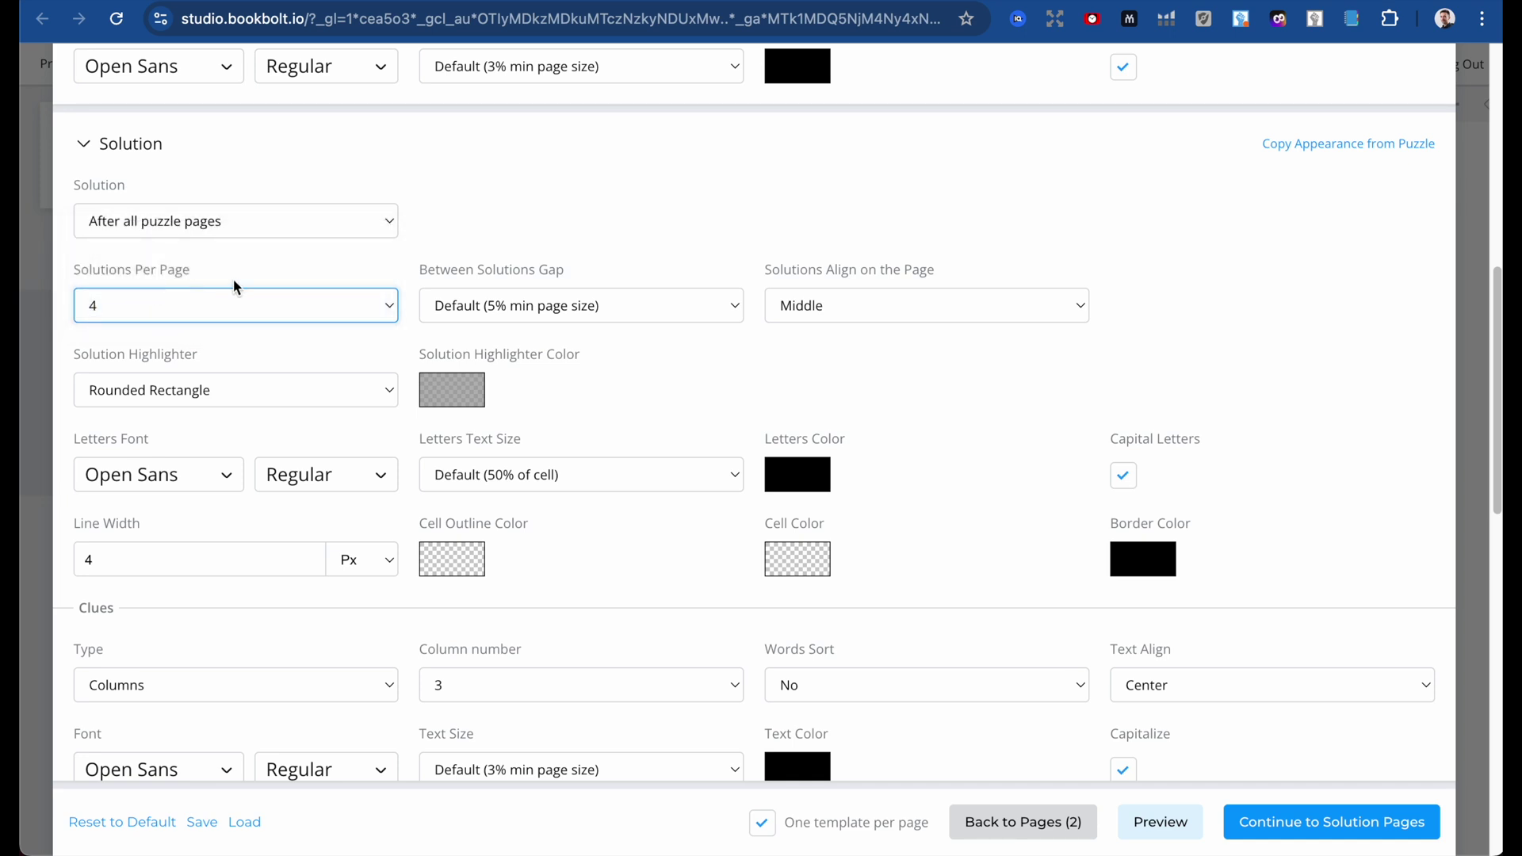
# Lay out the solutions with the Default (5% min page size) gap, Middle alignment and a Rounded Rectangle highlighter.
pyautogui.click(596, 306)
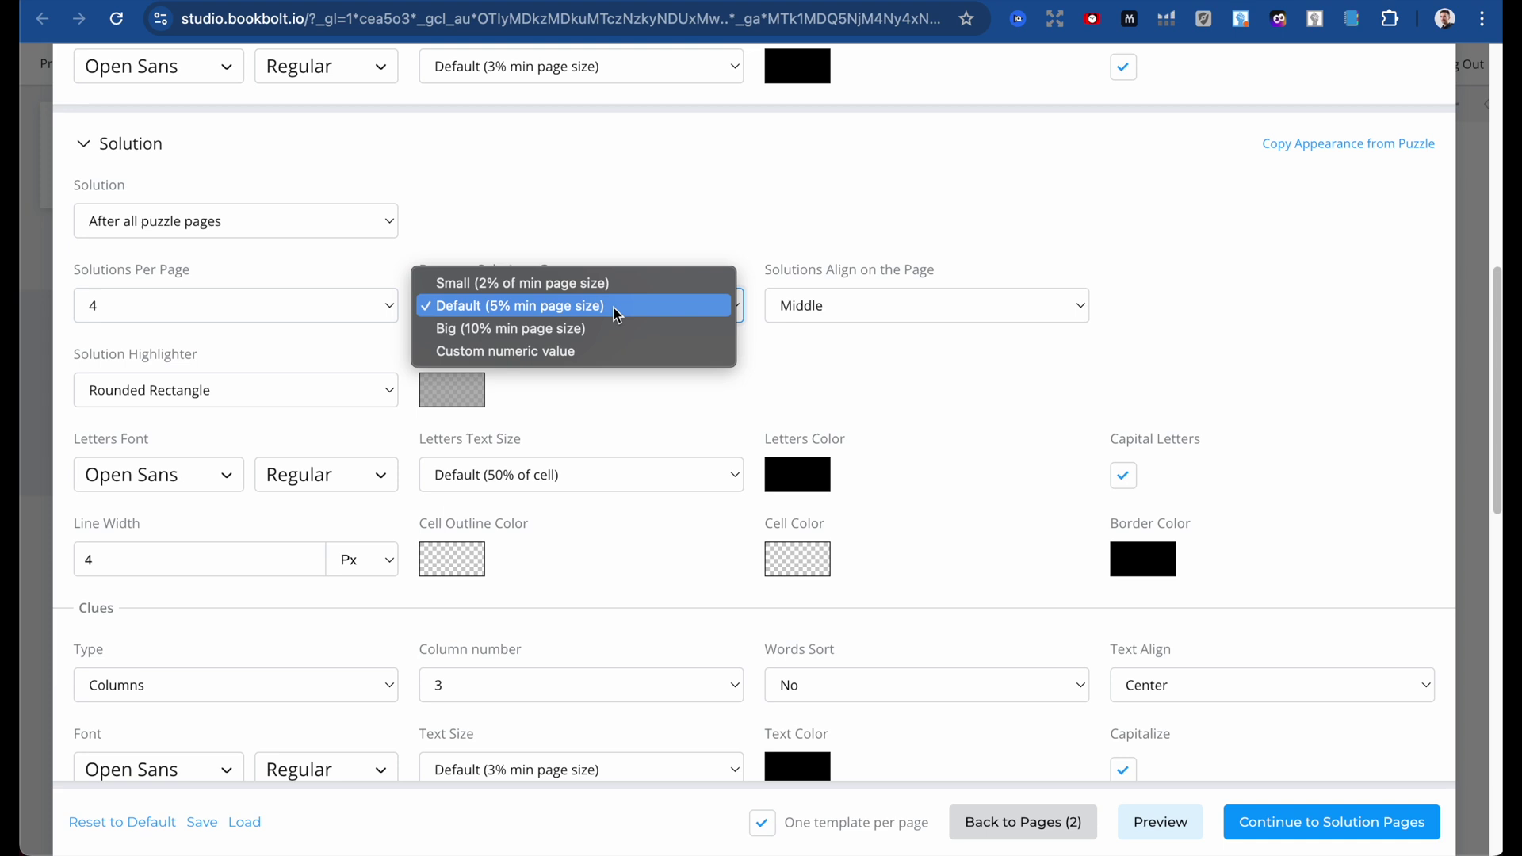
pyautogui.click(613, 308)
pyautogui.click(926, 309)
pyautogui.click(927, 307)
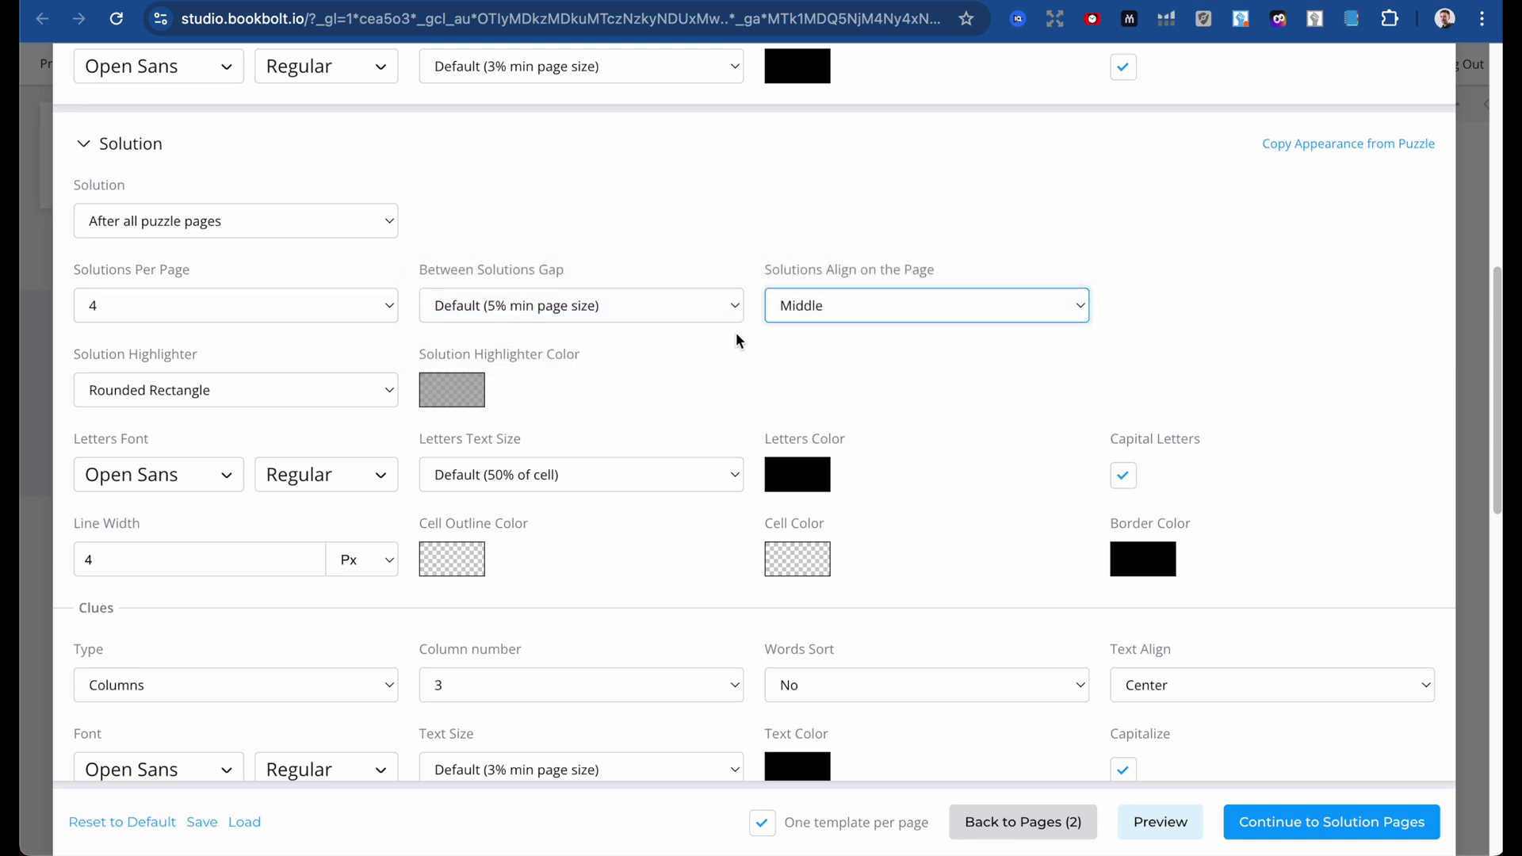
pyautogui.click(363, 395)
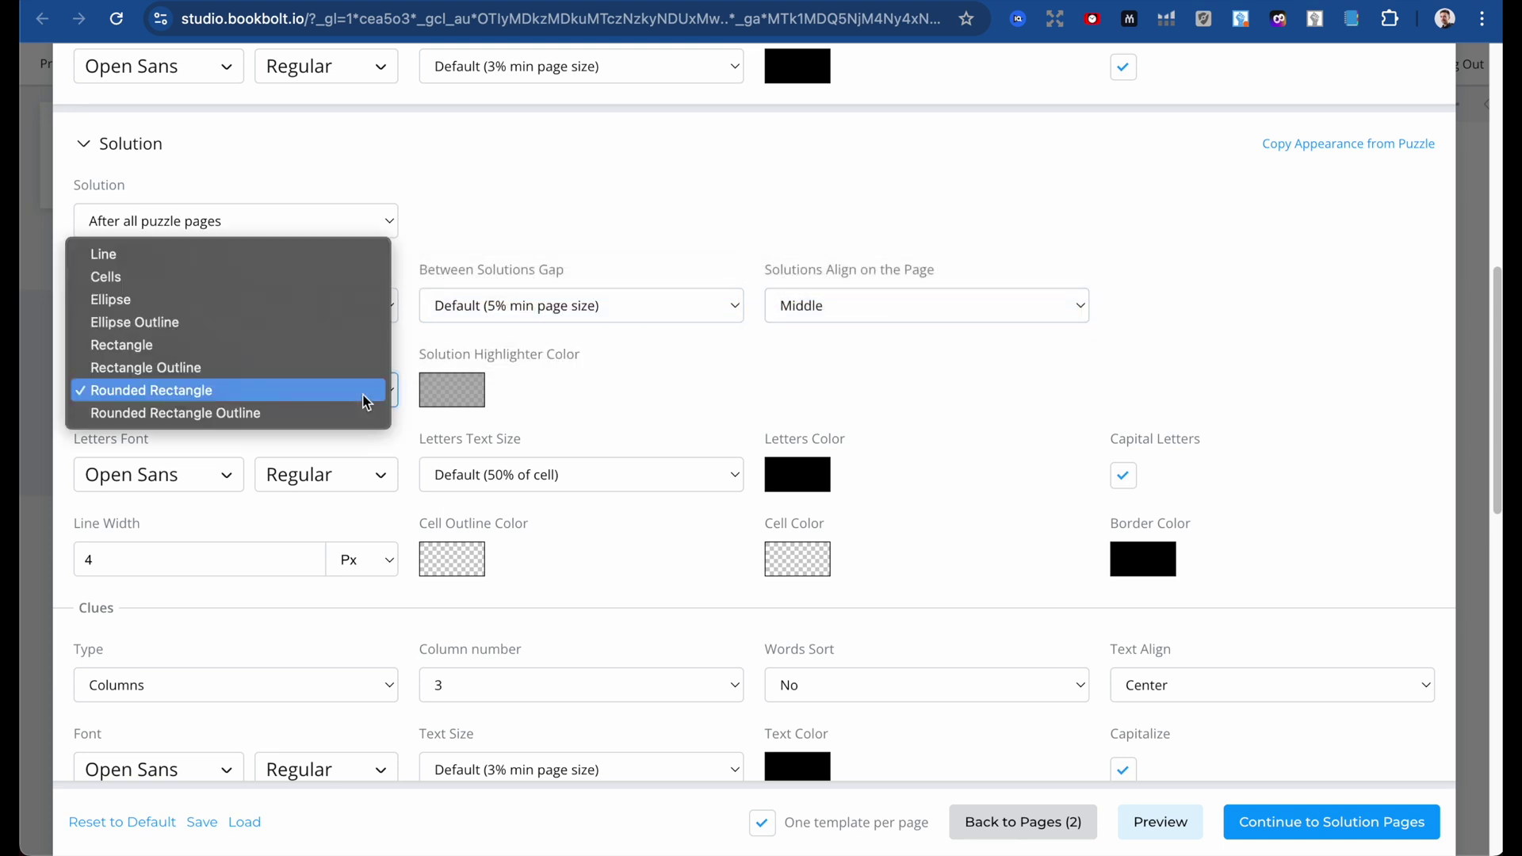
pyautogui.click(316, 396)
# Choose the Custom title option for the puzzles and keep the start number at 1.
pyautogui.scroll(-2, 672, 398)
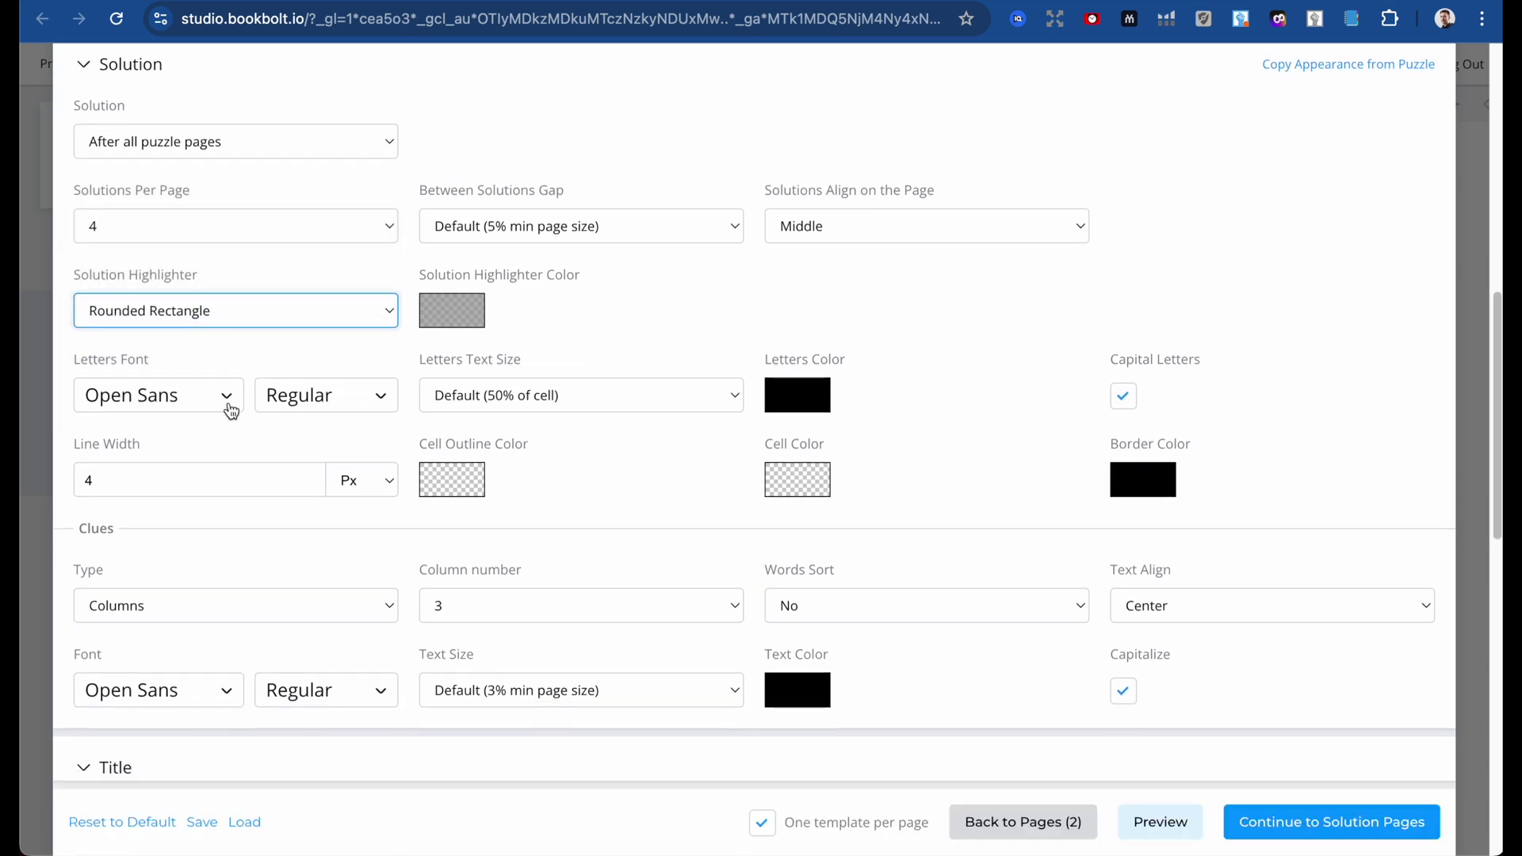
pyautogui.scroll(-5, 181, 403)
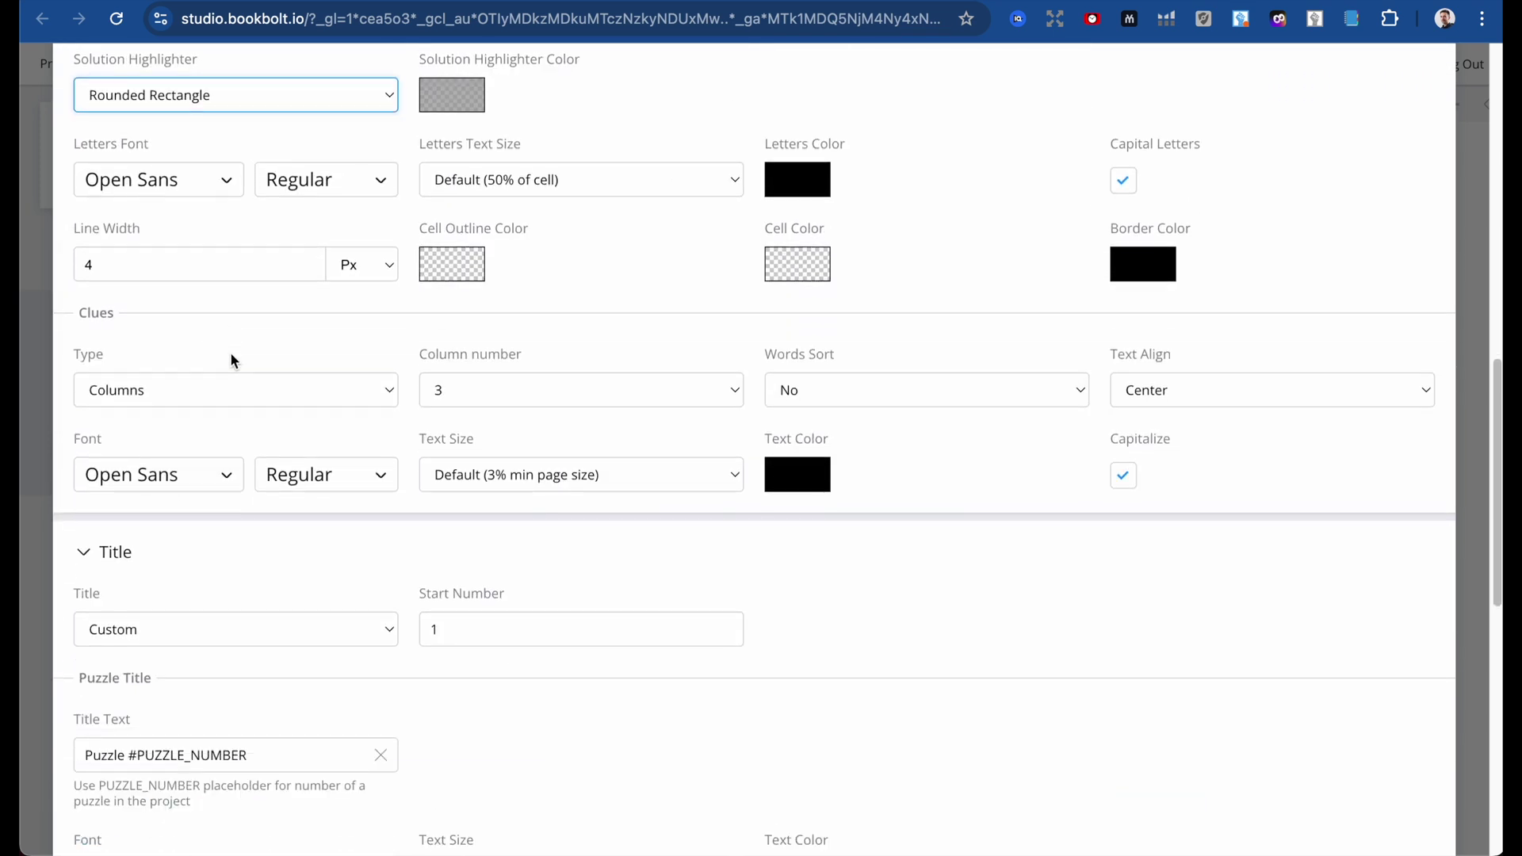
pyautogui.scroll(-2, 245, 363)
pyautogui.scroll(-10, 256, 328)
pyautogui.scroll(3, 258, 328)
pyautogui.click(285, 200)
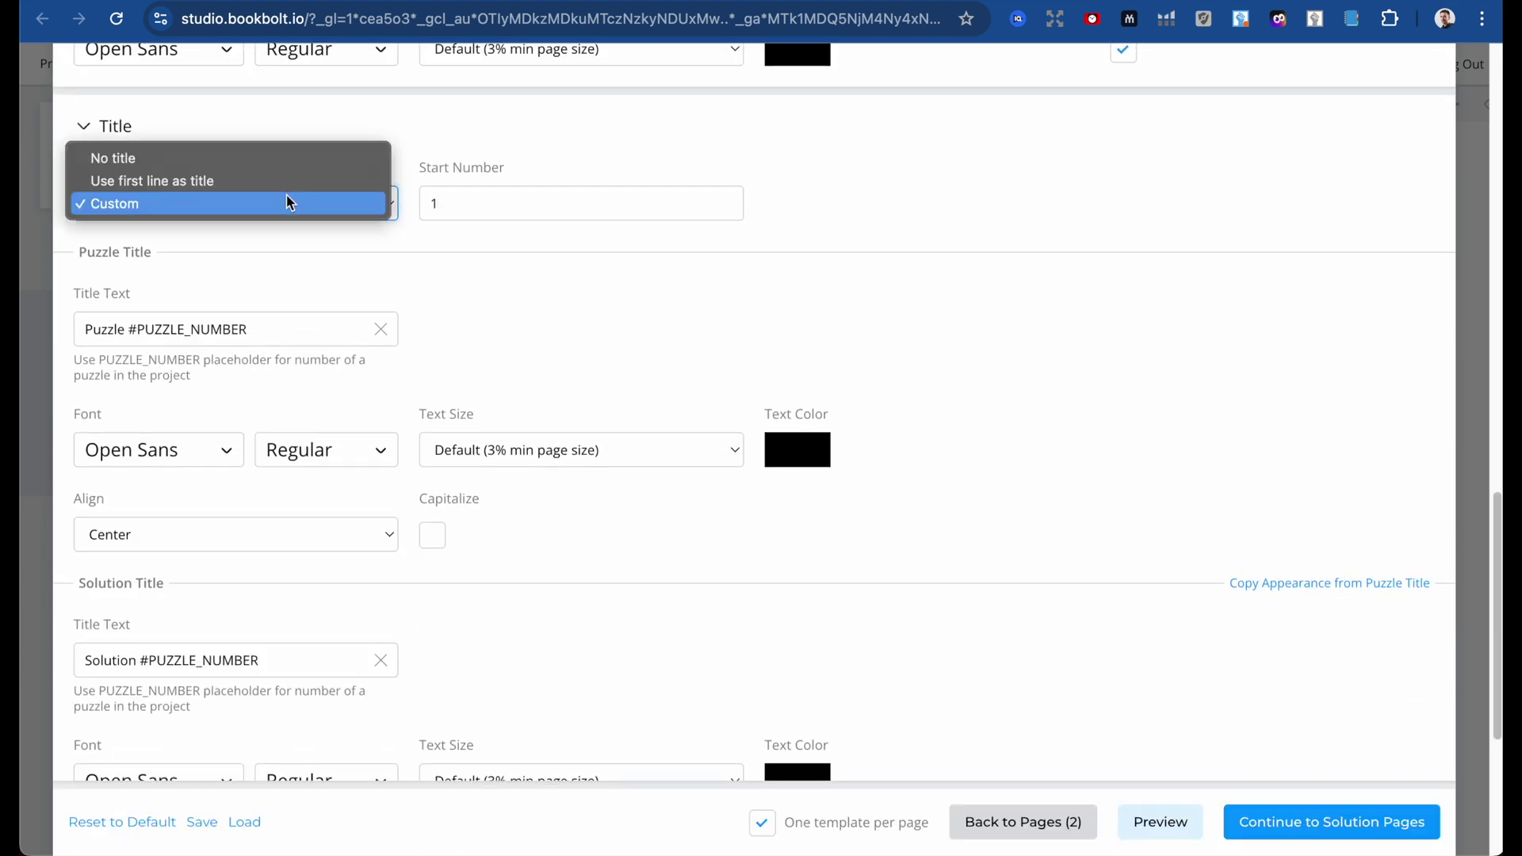
pyautogui.click(289, 204)
pyautogui.click(581, 207)
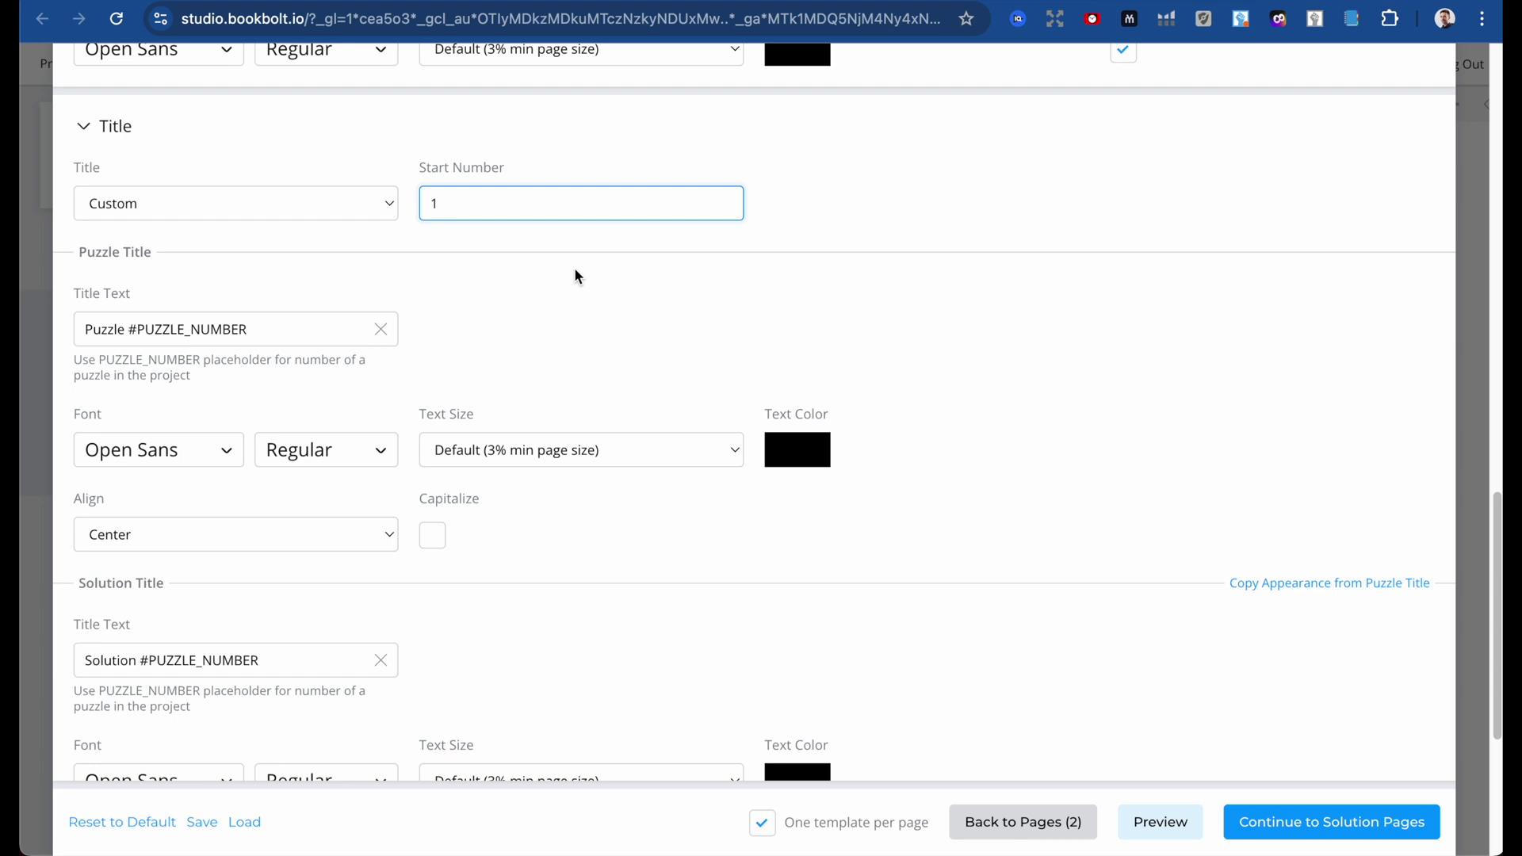
# Examine the puzzle title text, its PUZZLE_NUMBER placeholder hint and the start number setting.
pyautogui.click(282, 327)
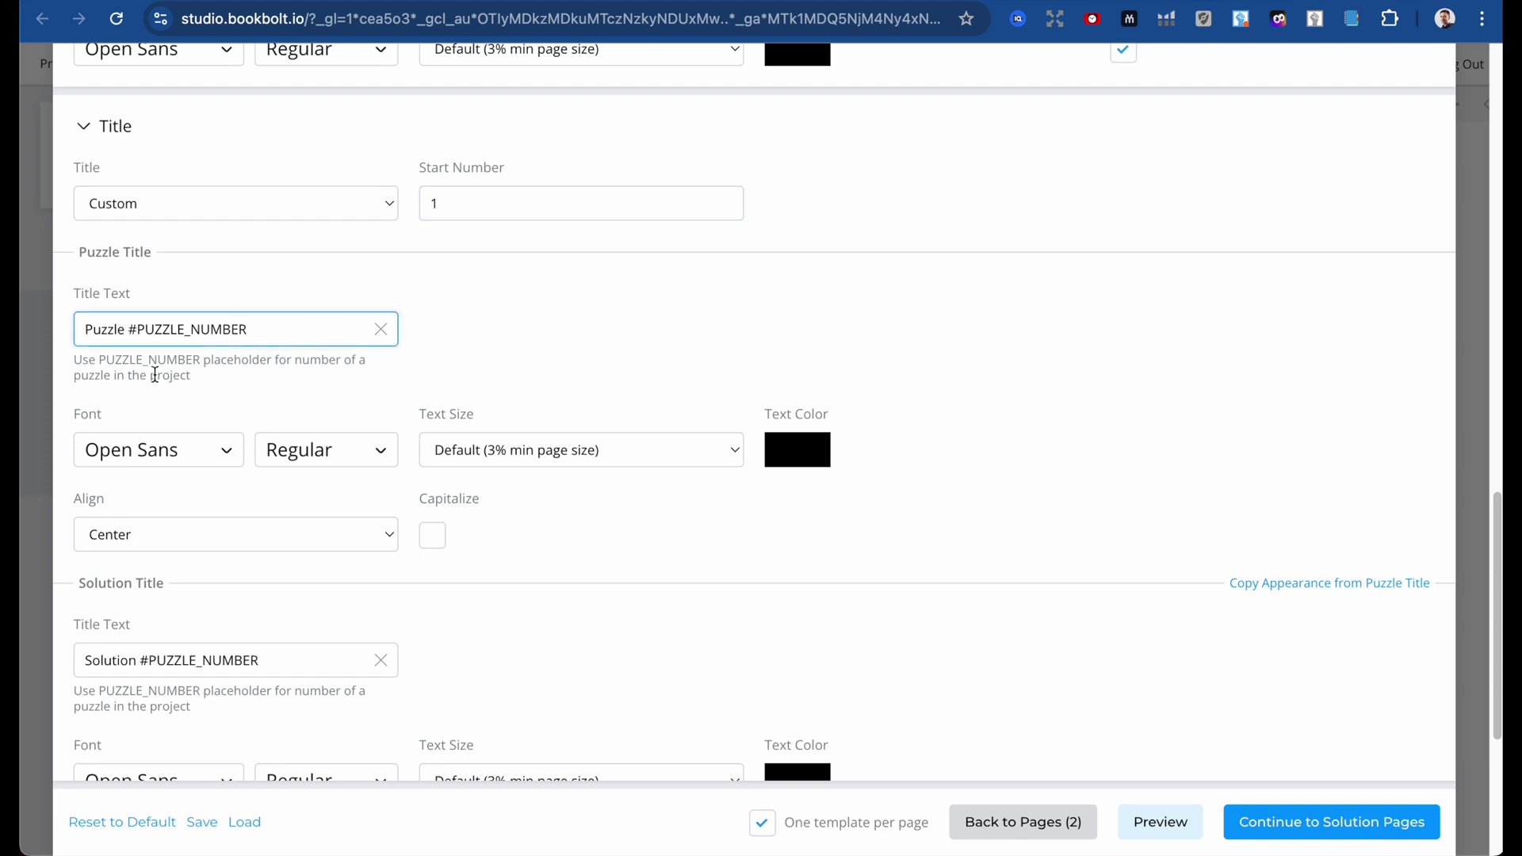
pyautogui.moveTo(77, 363); pyautogui.dragTo(224, 382)
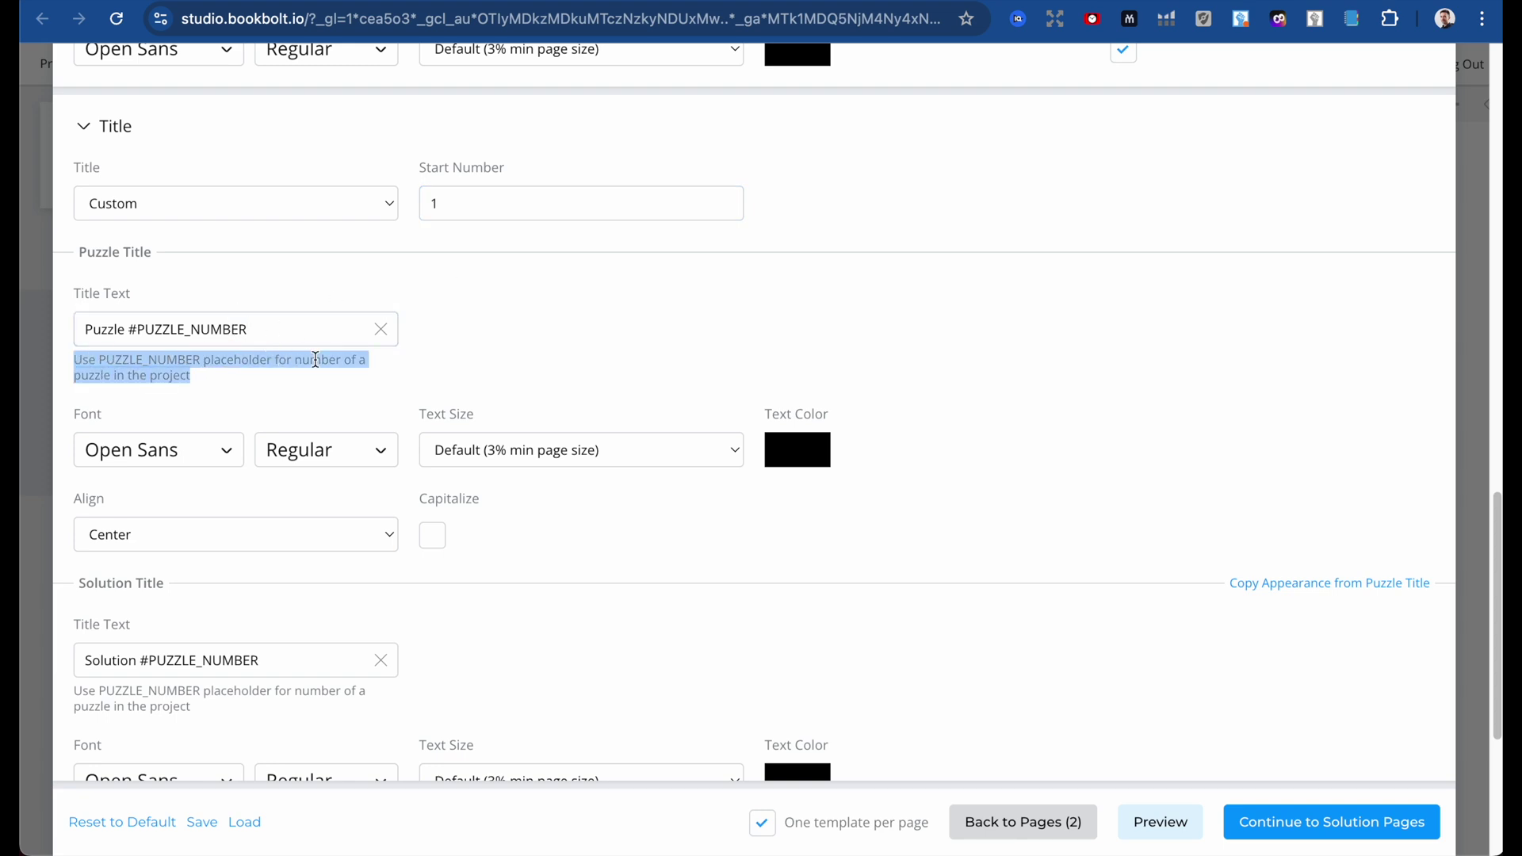
pyautogui.click(192, 382)
pyautogui.doubleClick(425, 197)
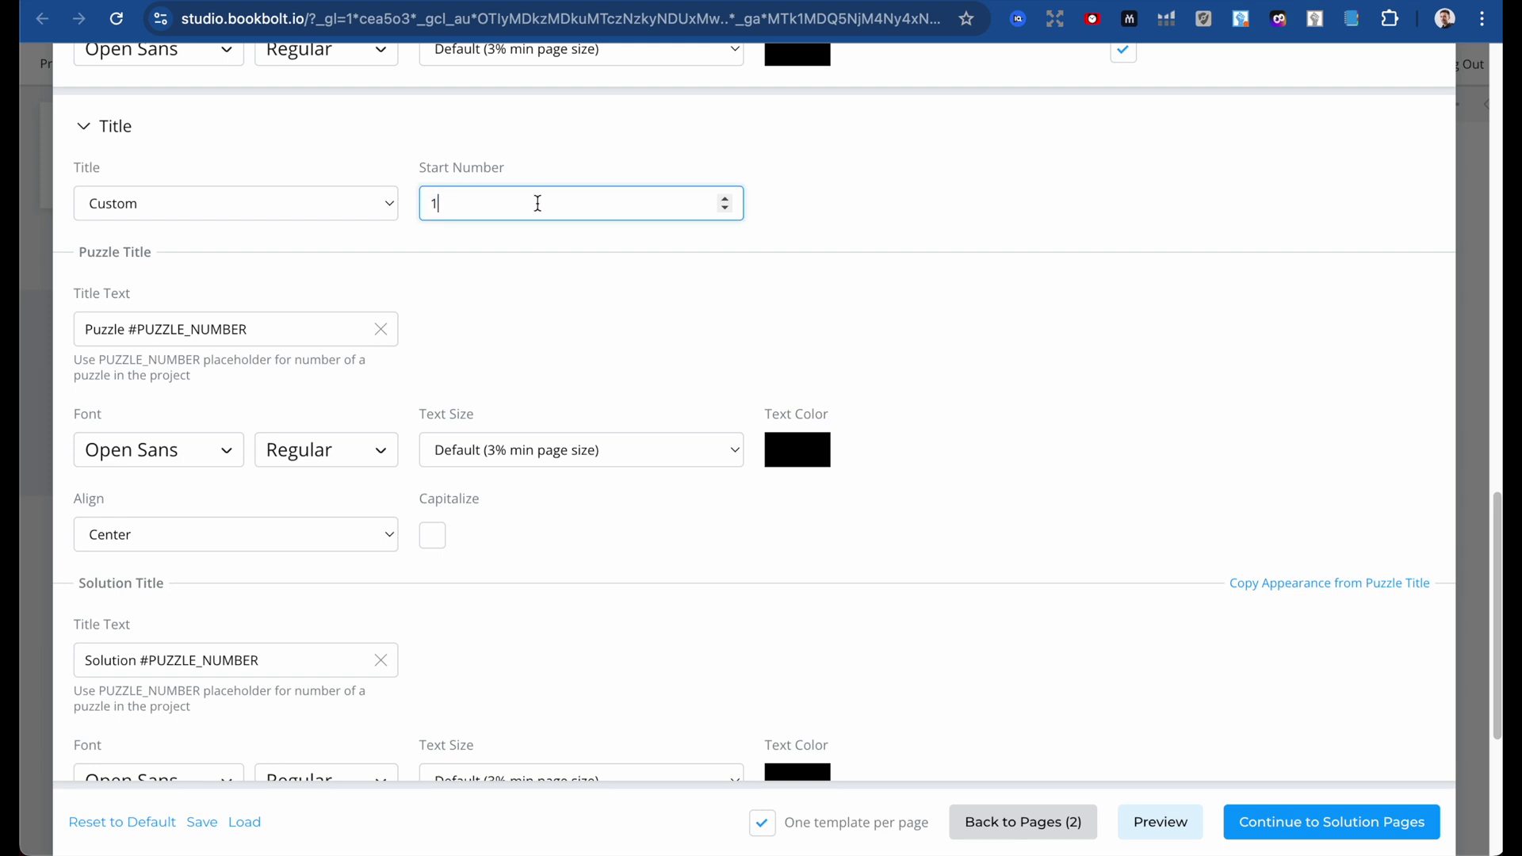
pyautogui.hotkey('shift', 'Tab')
# Try the Capitalize option for the puzzle title.
pyautogui.scroll(-2, 444, 316)
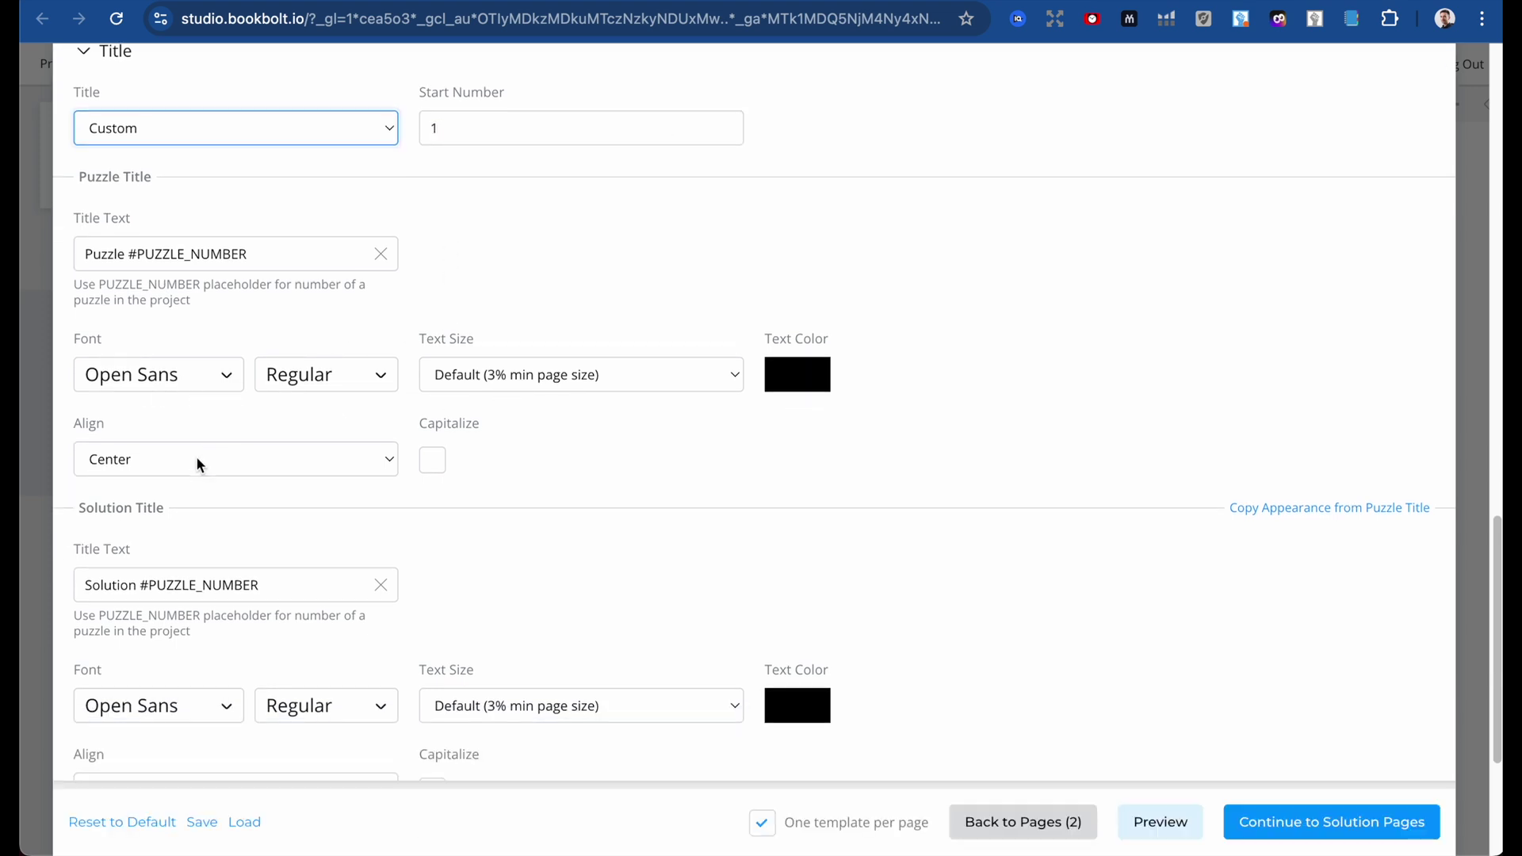
pyautogui.scroll(-2, 365, 412)
pyautogui.click(432, 357)
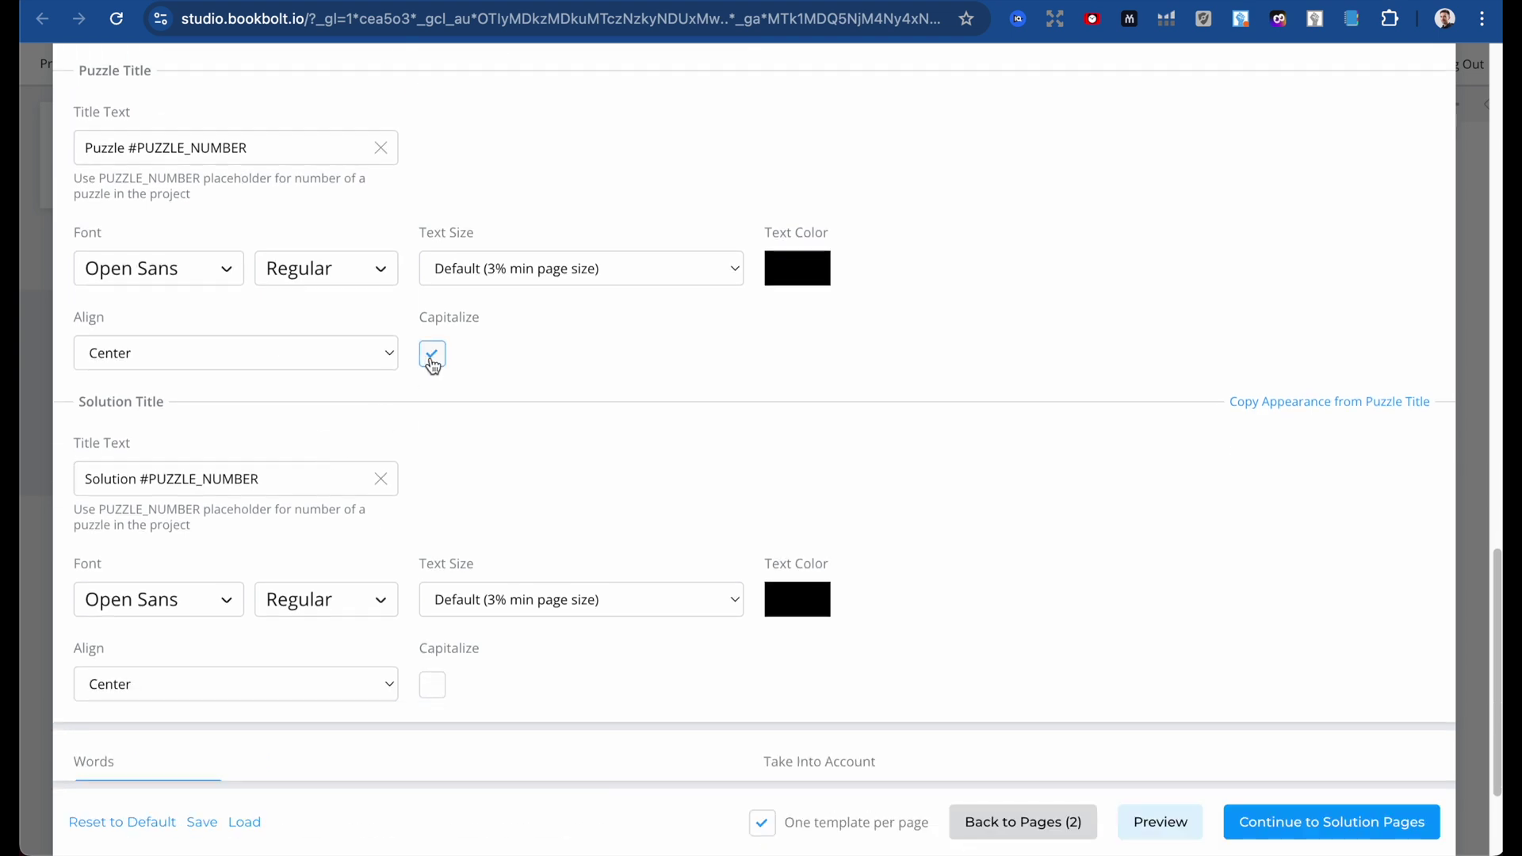
pyautogui.scroll(-4, 355, 373)
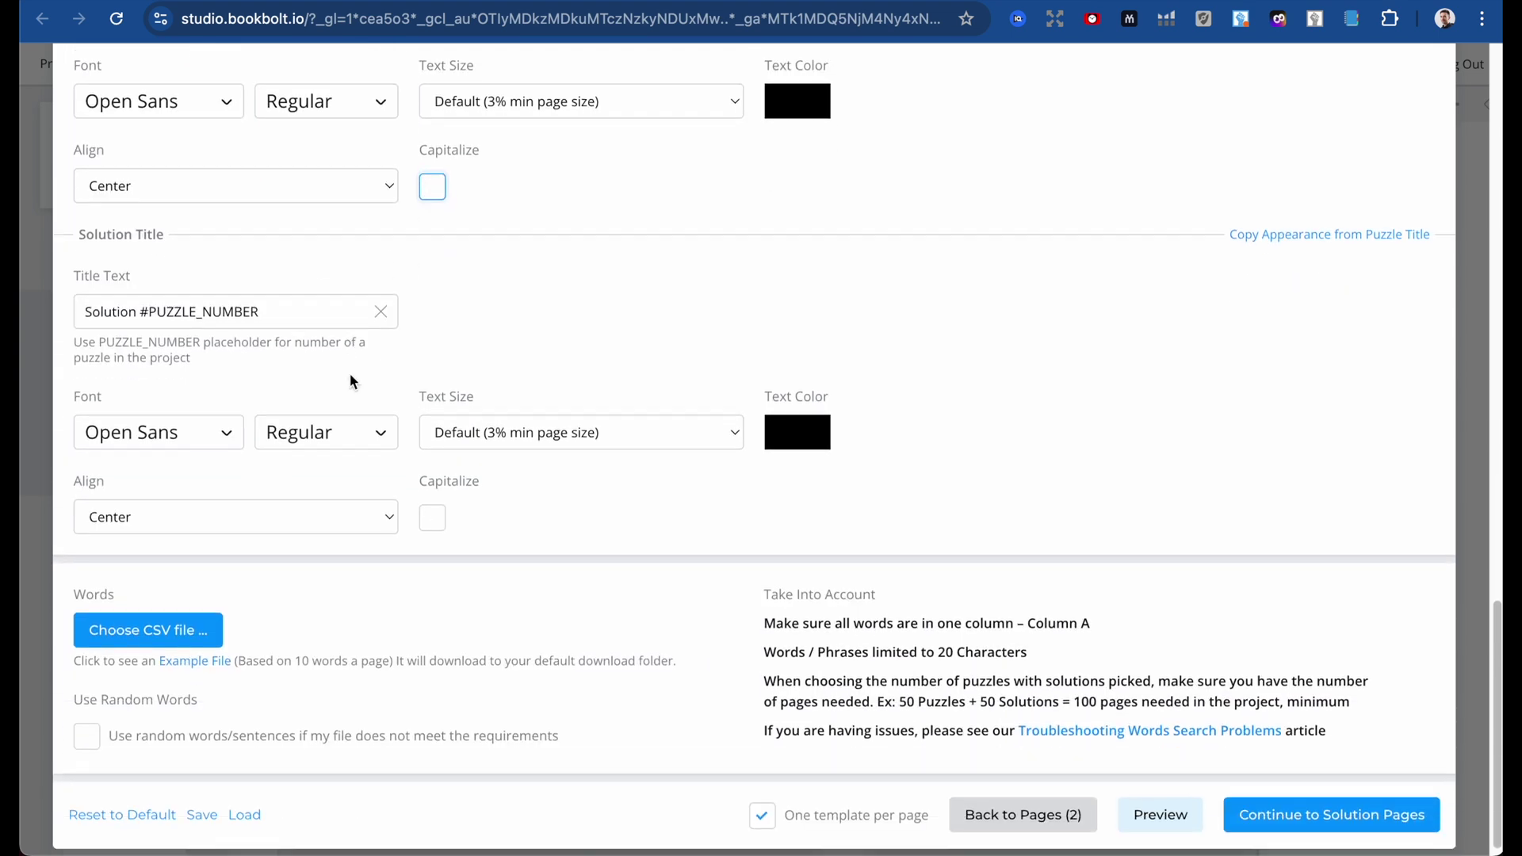
# Examine the solution title settings and the Take Into Account notes on word column, phrase length and page count requirements.
pyautogui.scroll(1, 354, 377)
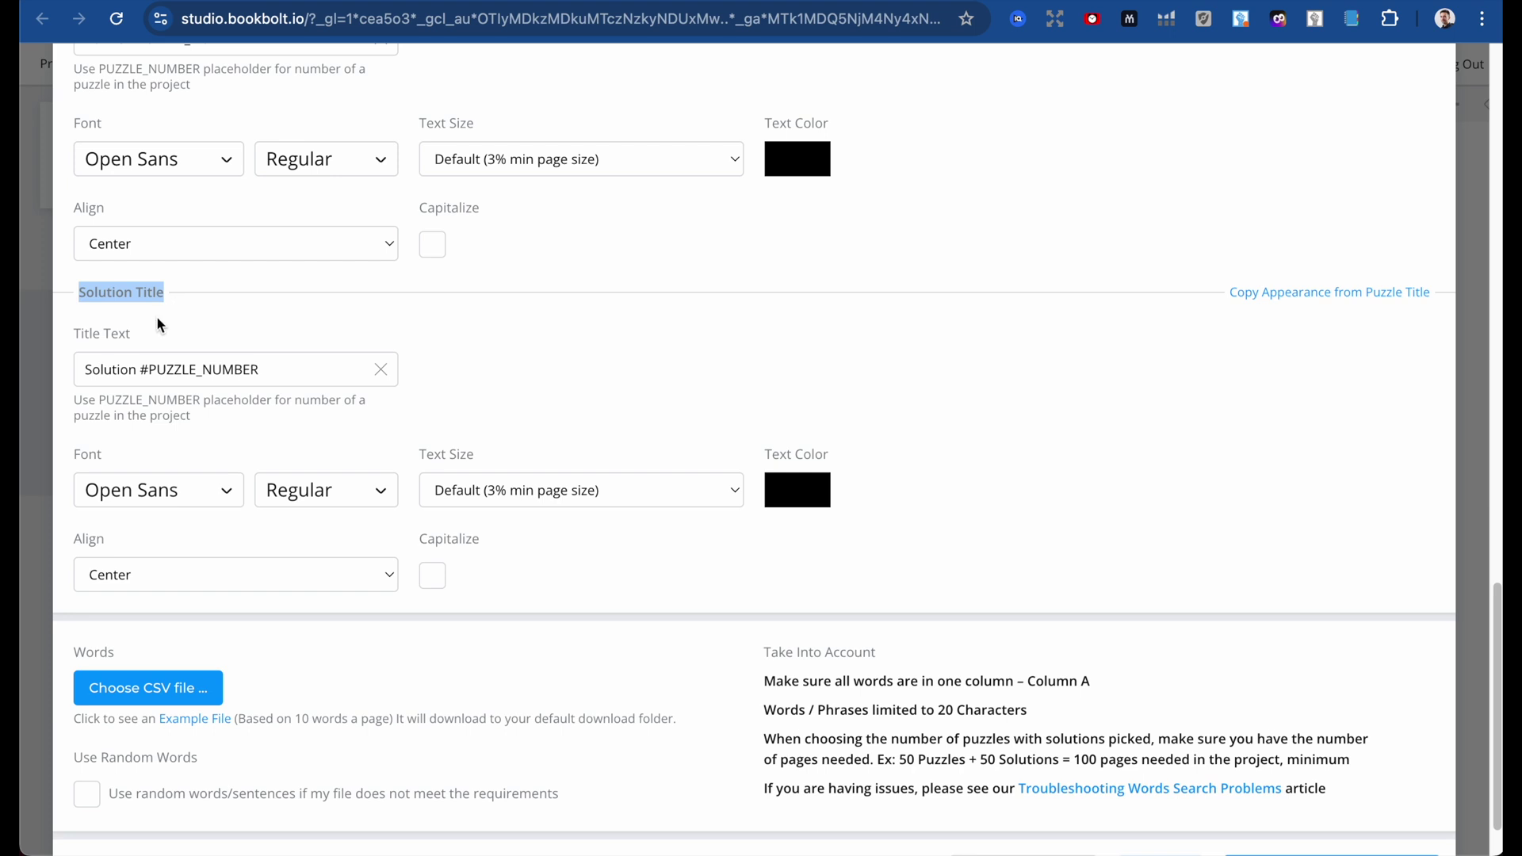
pyautogui.click(164, 370)
pyautogui.click(533, 363)
pyautogui.scroll(-2, 317, 475)
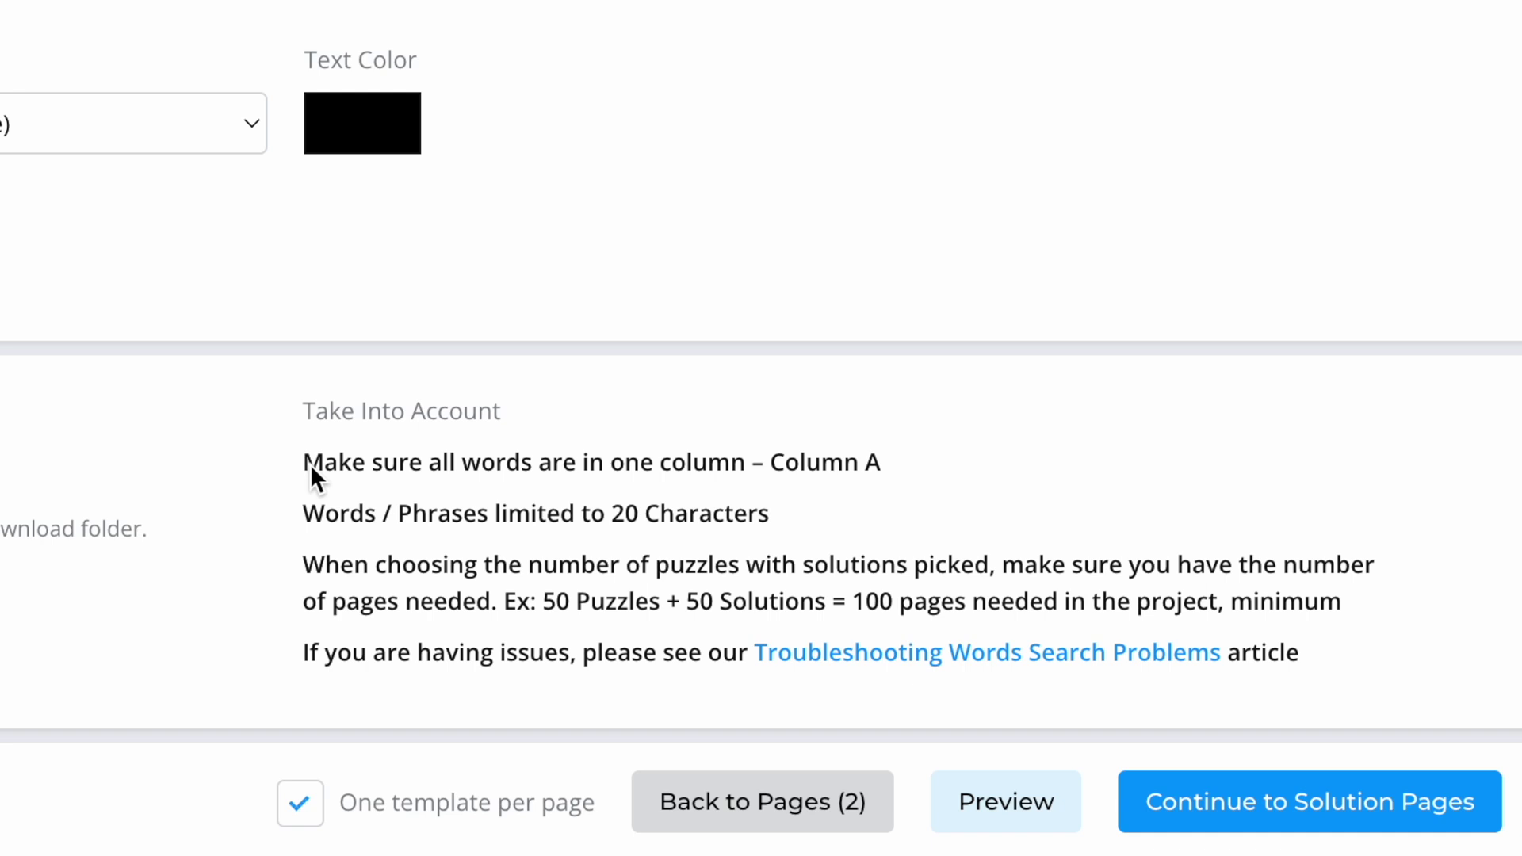
pyautogui.moveTo(304, 460); pyautogui.dragTo(1336, 602)
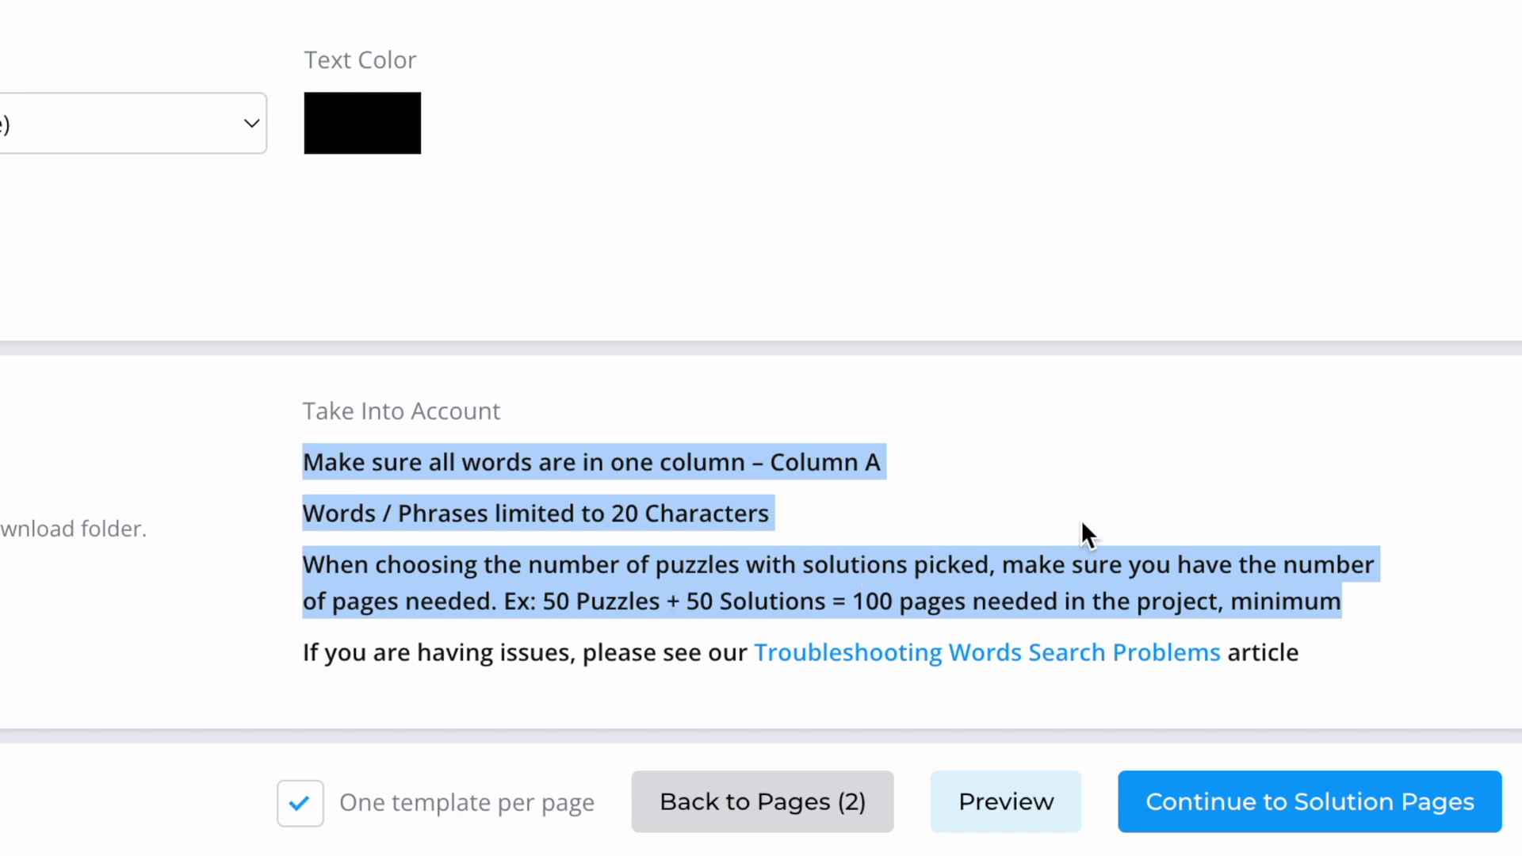
pyautogui.moveTo(665, 602); pyautogui.dragTo(863, 610)
pyautogui.moveTo(544, 604); pyautogui.dragTo(1339, 601)
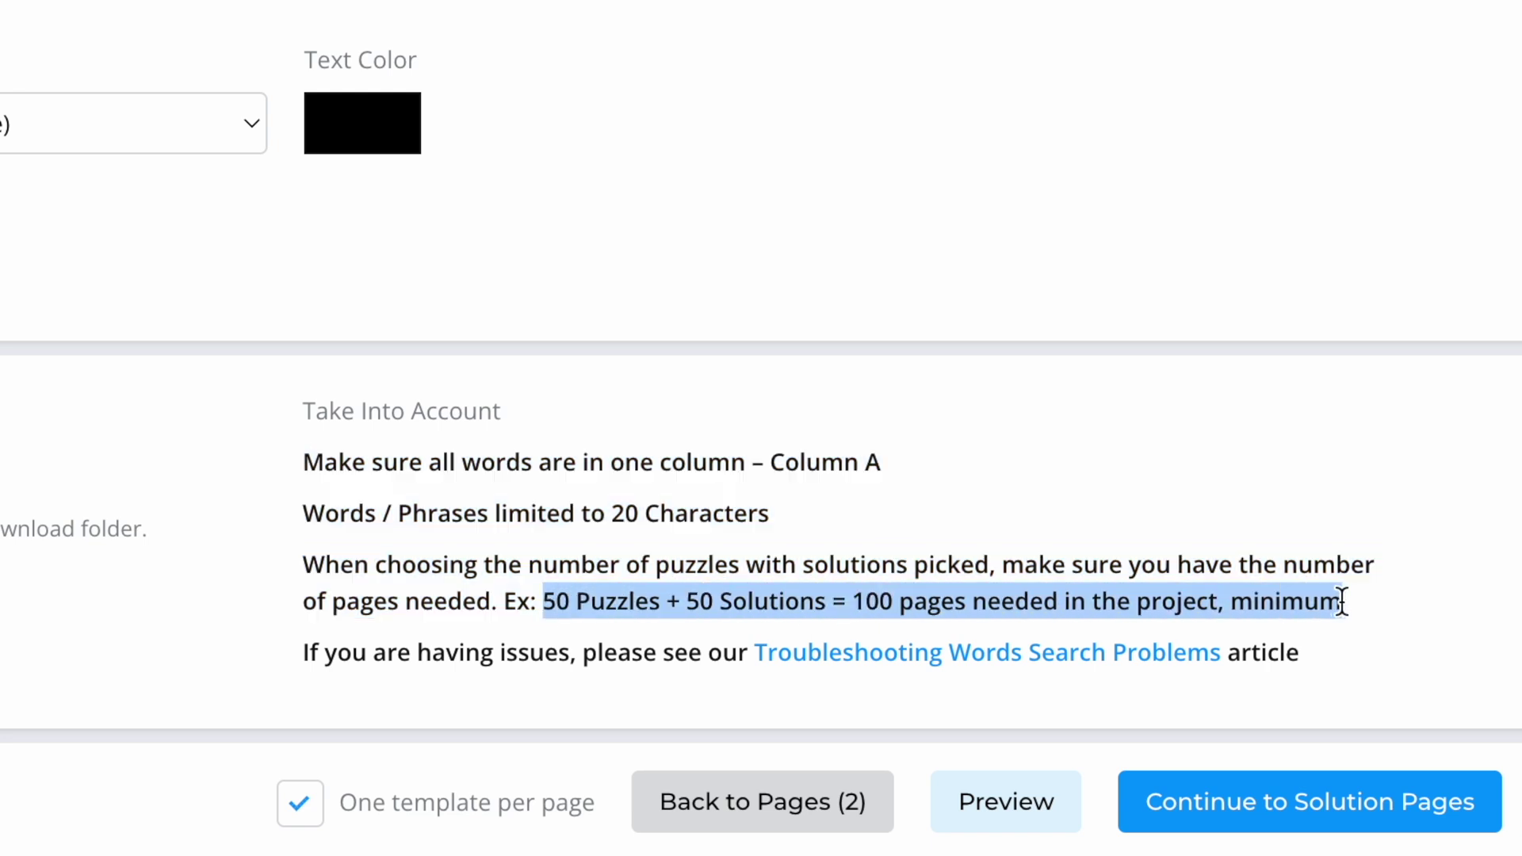
pyautogui.click(876, 598)
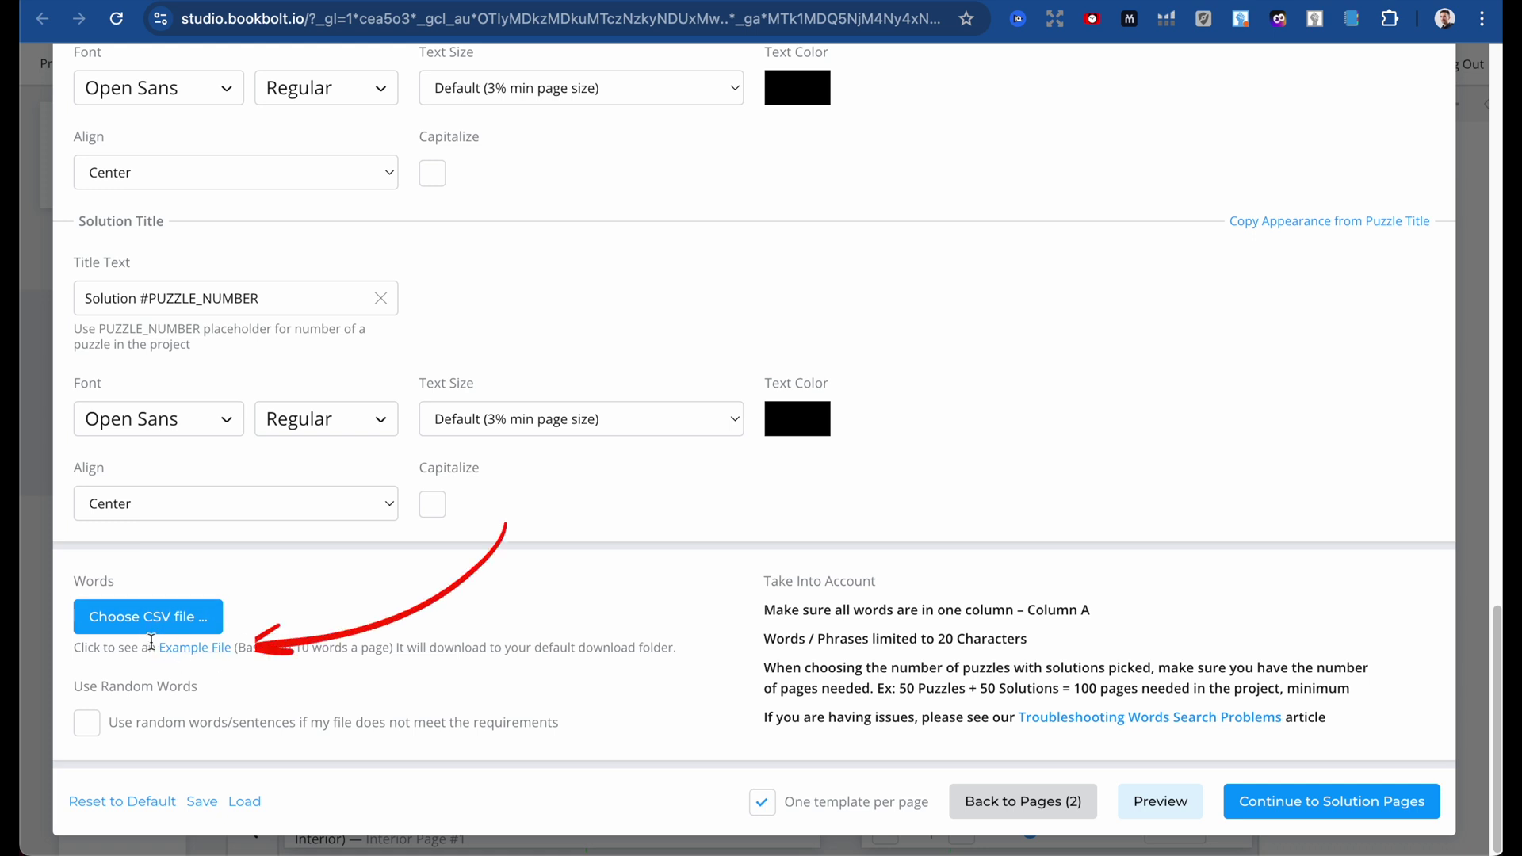
# Download and open the example word file in Numbers, and examine how its ten-word groups are separated by blank rows.
pyautogui.click(198, 649)
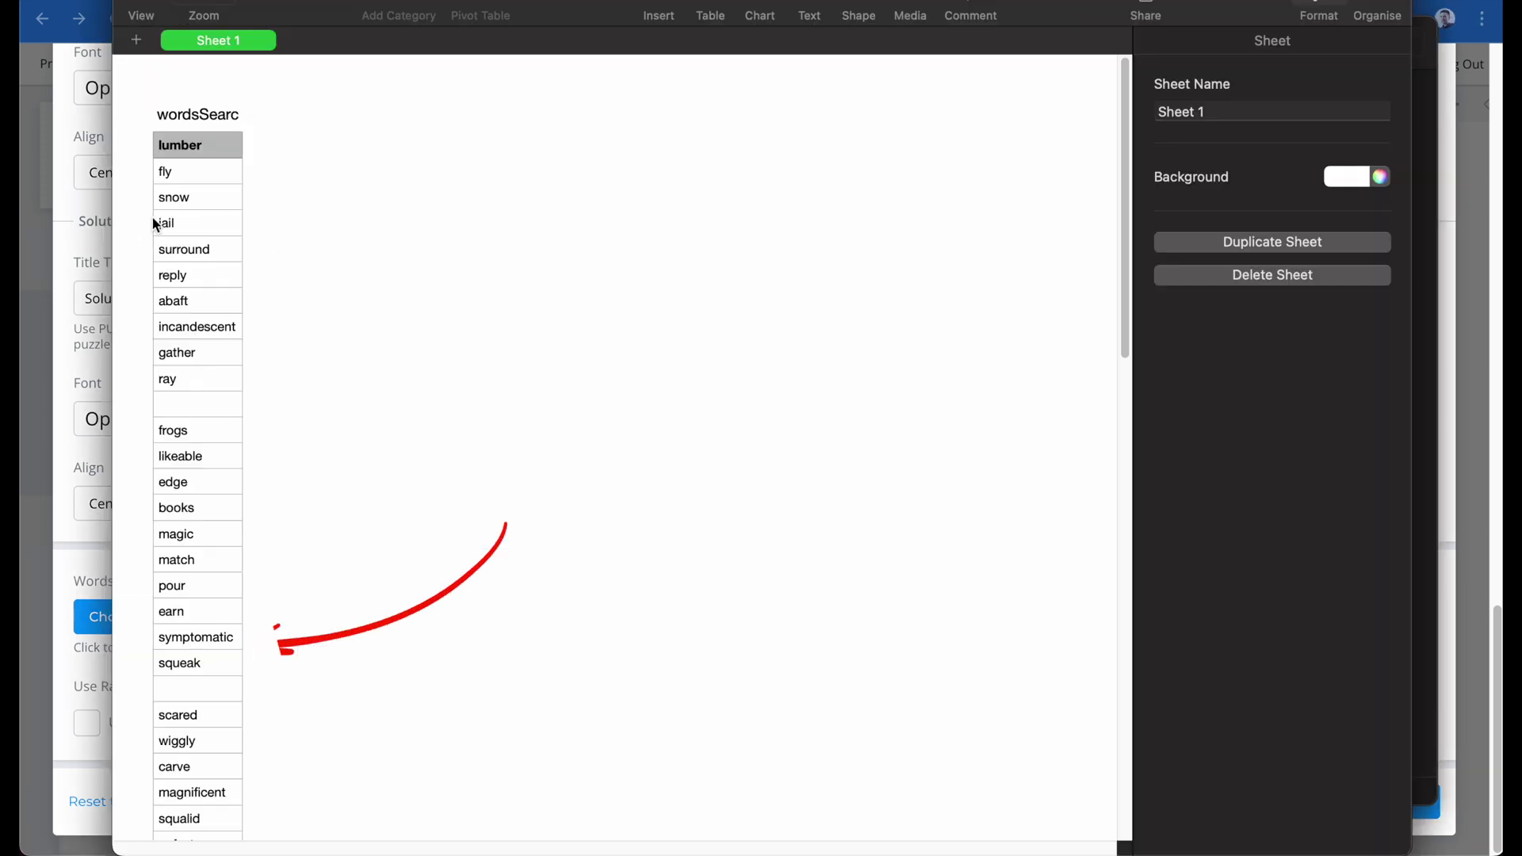
pyautogui.moveTo(217, 168); pyautogui.dragTo(199, 385)
pyautogui.click(202, 408)
pyautogui.click(139, 406)
pyautogui.click(135, 407)
pyautogui.scroll(-2, 207, 387)
pyautogui.moveTo(209, 388); pyautogui.dragTo(187, 622)
pyautogui.scroll(-10, 204, 479)
pyautogui.moveTo(214, 191); pyautogui.dragTo(197, 425)
pyautogui.scroll(6, 238, 357)
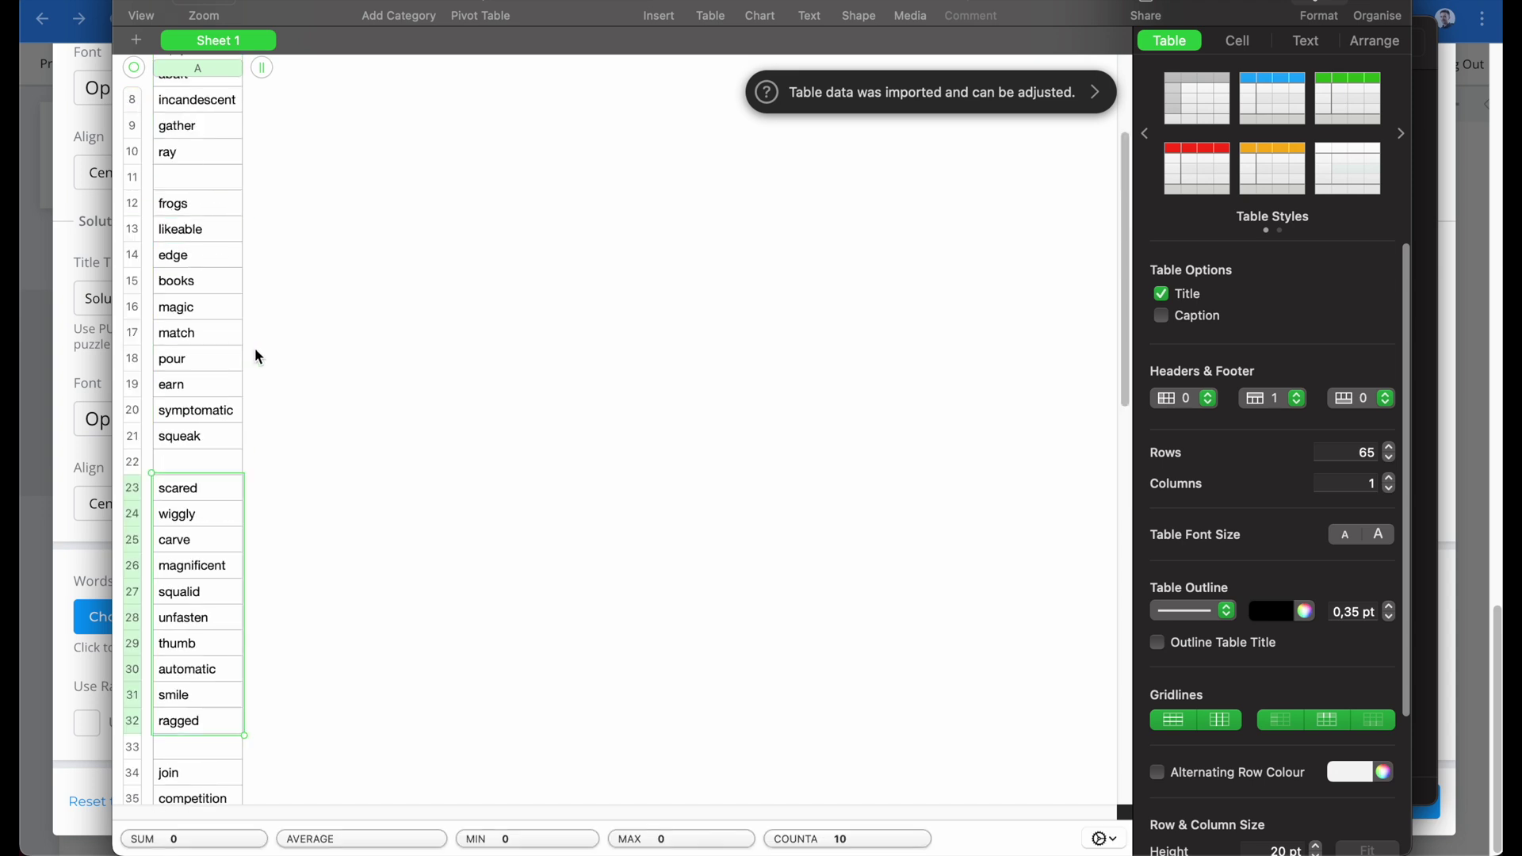
pyautogui.scroll(3, 238, 317)
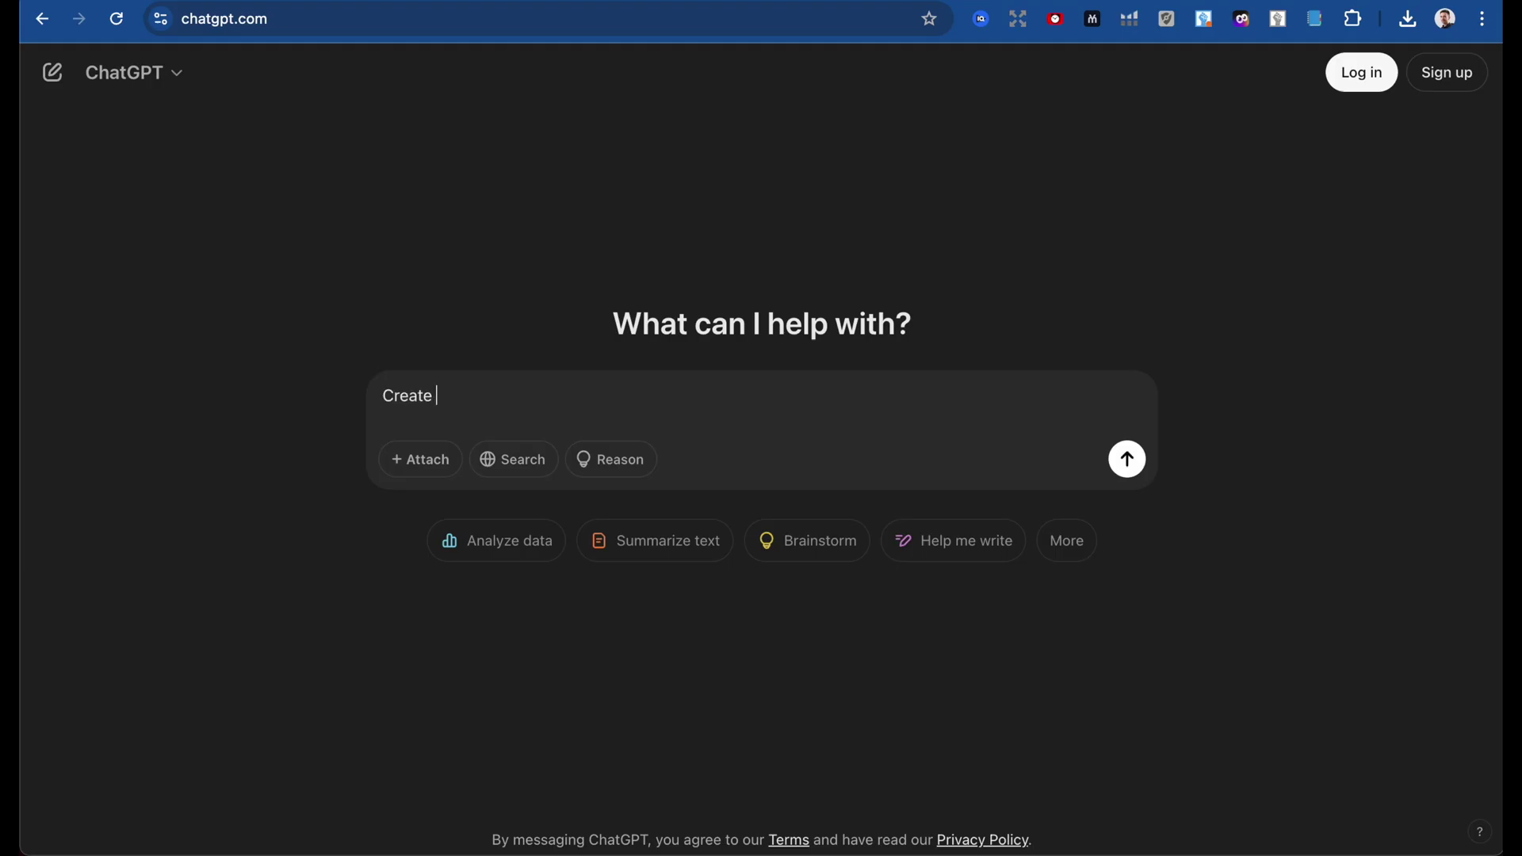
# Ask ChatGPT for 30 different spring-themed words for a word search book.
pyautogui.write('me a words on a spring theme f')
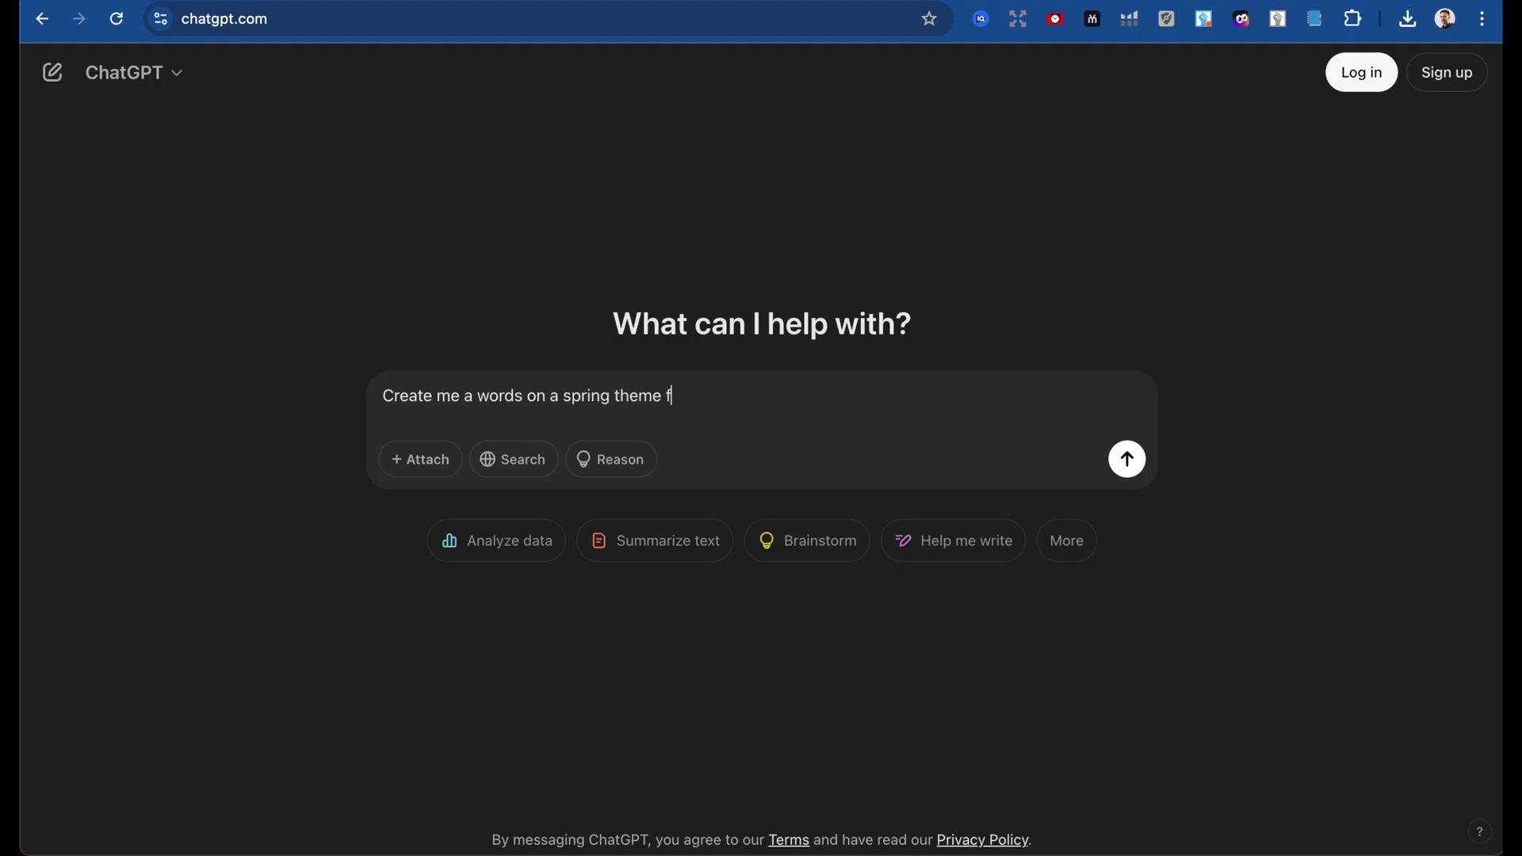
pyautogui.write('or a word search book. I need 30 differnet words on this theme')
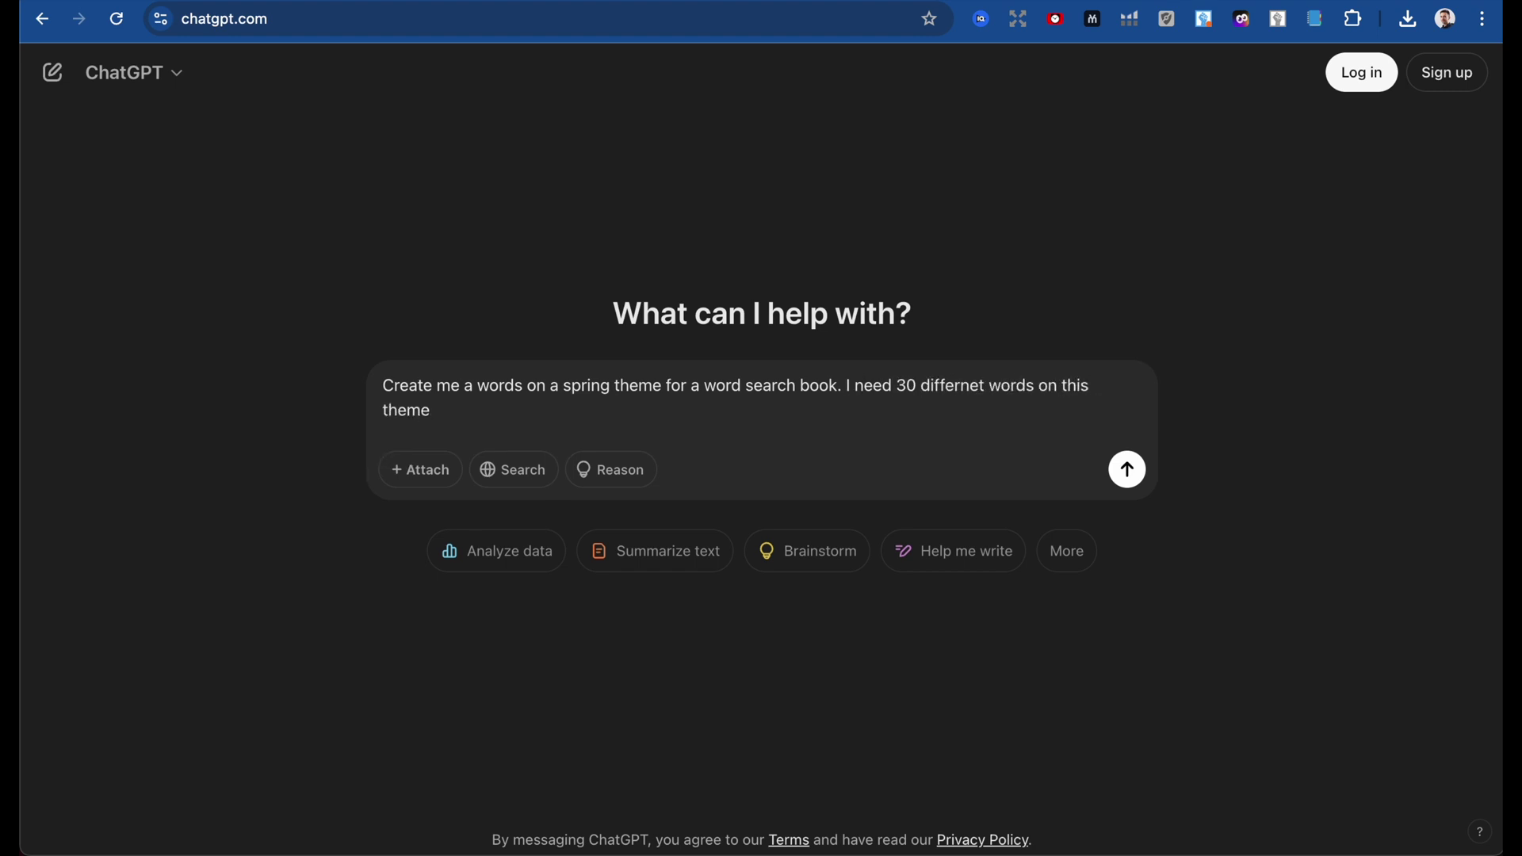
pyautogui.write('.')
pyautogui.press('Return')
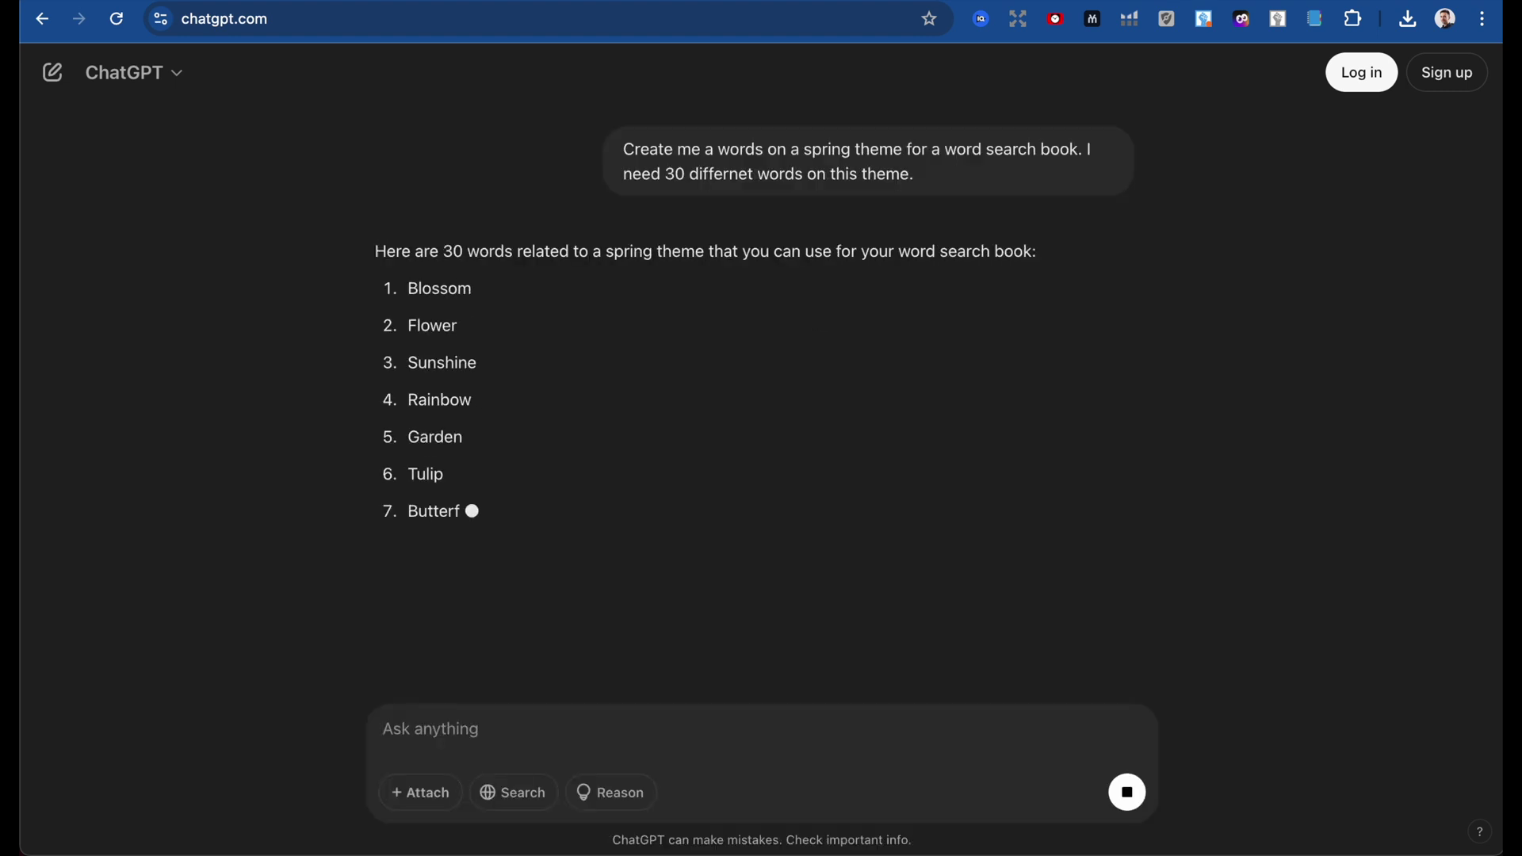
# Copy the 30 spring words from the ChatGPT answer and paste them into the example sheet in Numbers starting at cell A2.
pyautogui.scroll(-4, 499, 377)
pyautogui.scroll(-7, 504, 382)
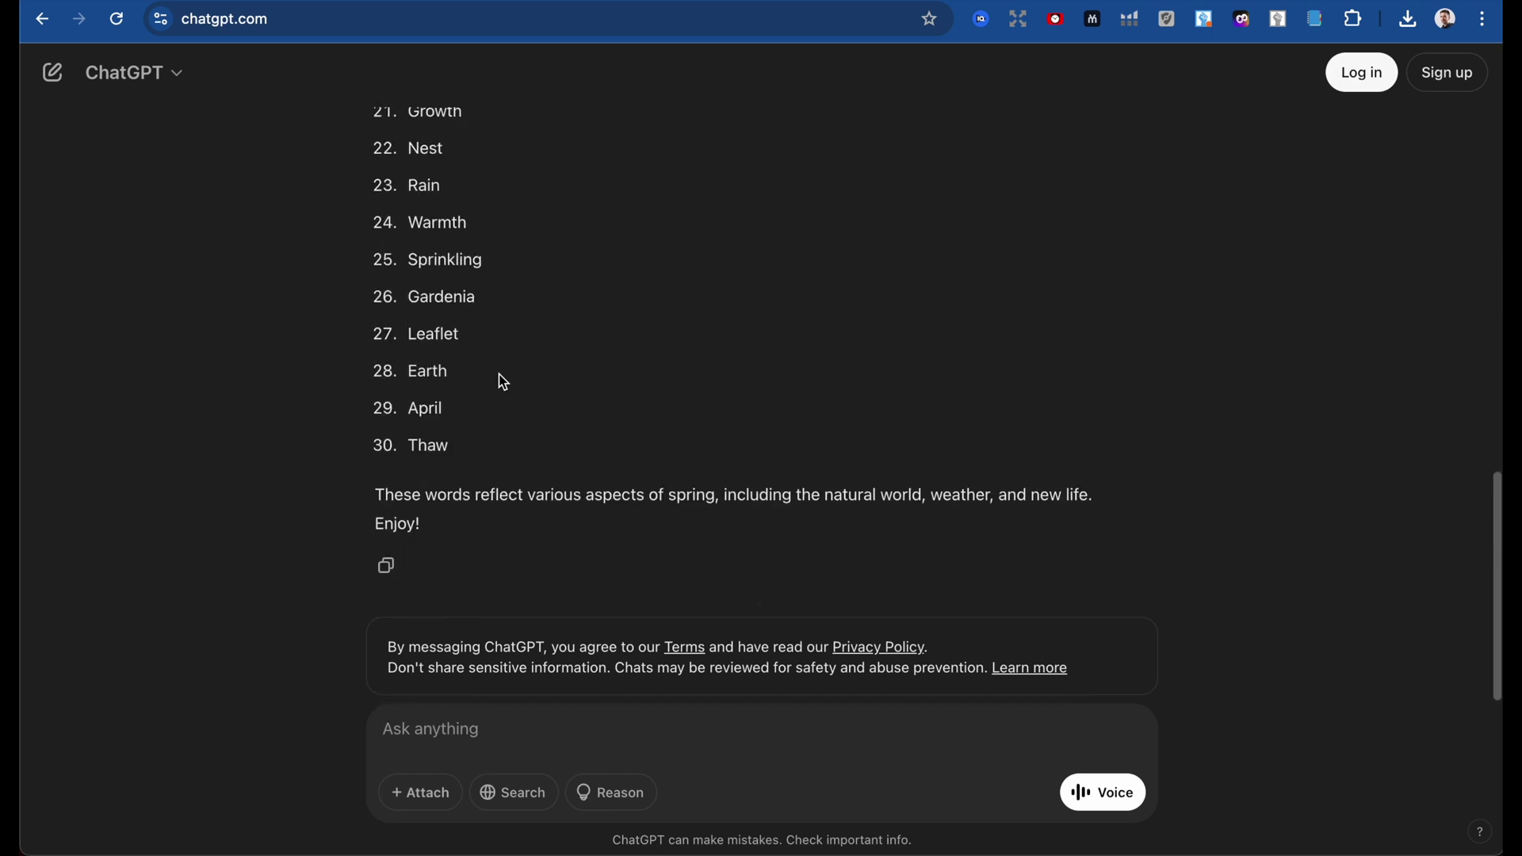
pyautogui.scroll(10, 503, 382)
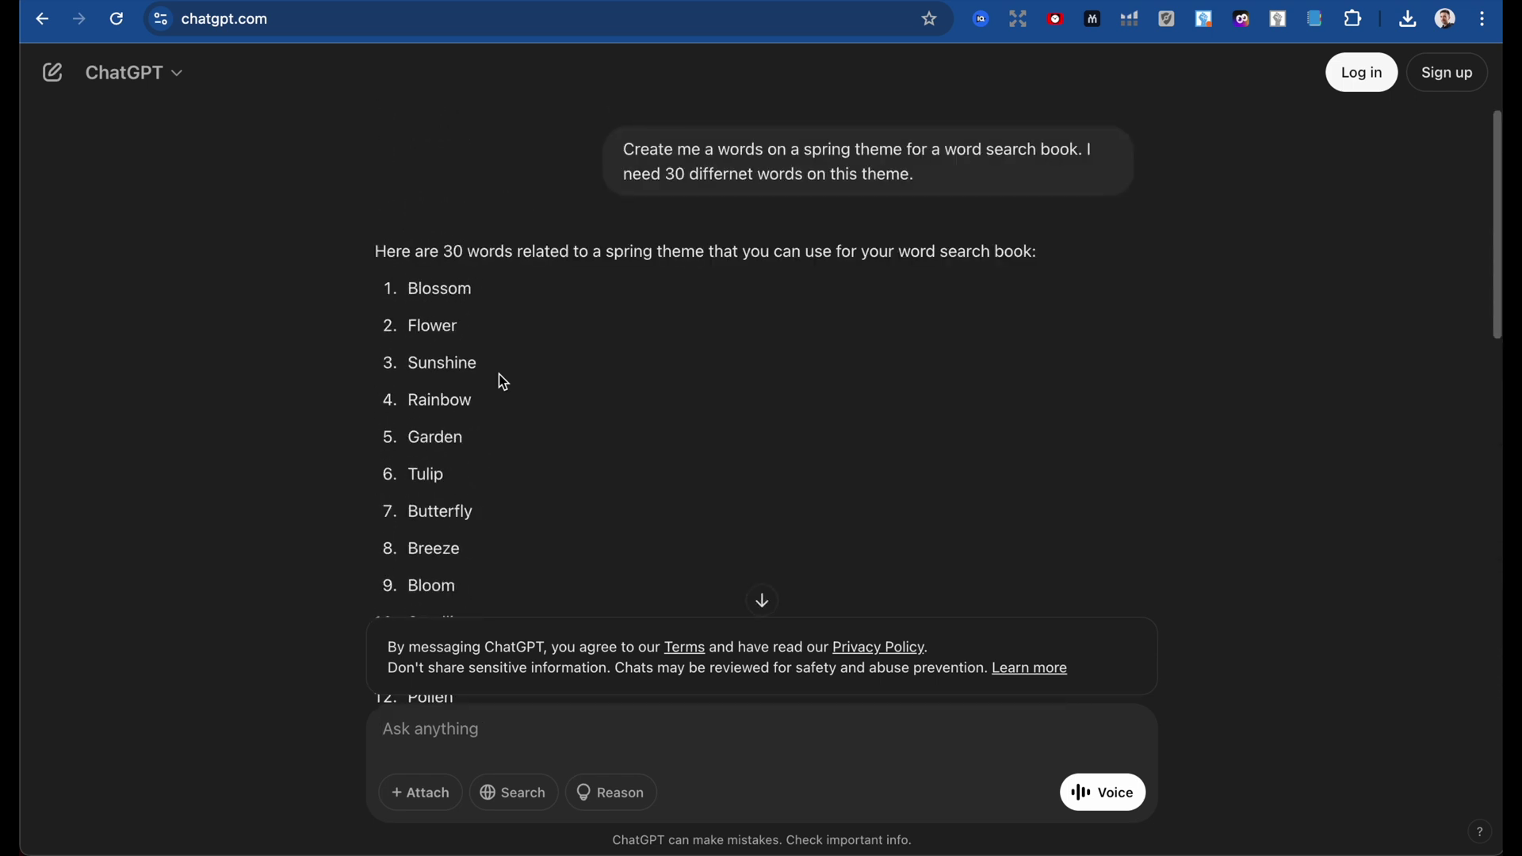
pyautogui.moveTo(414, 287); pyautogui.dragTo(448, 445)
pyautogui.press('super+c')
pyautogui.click(1072, 804)
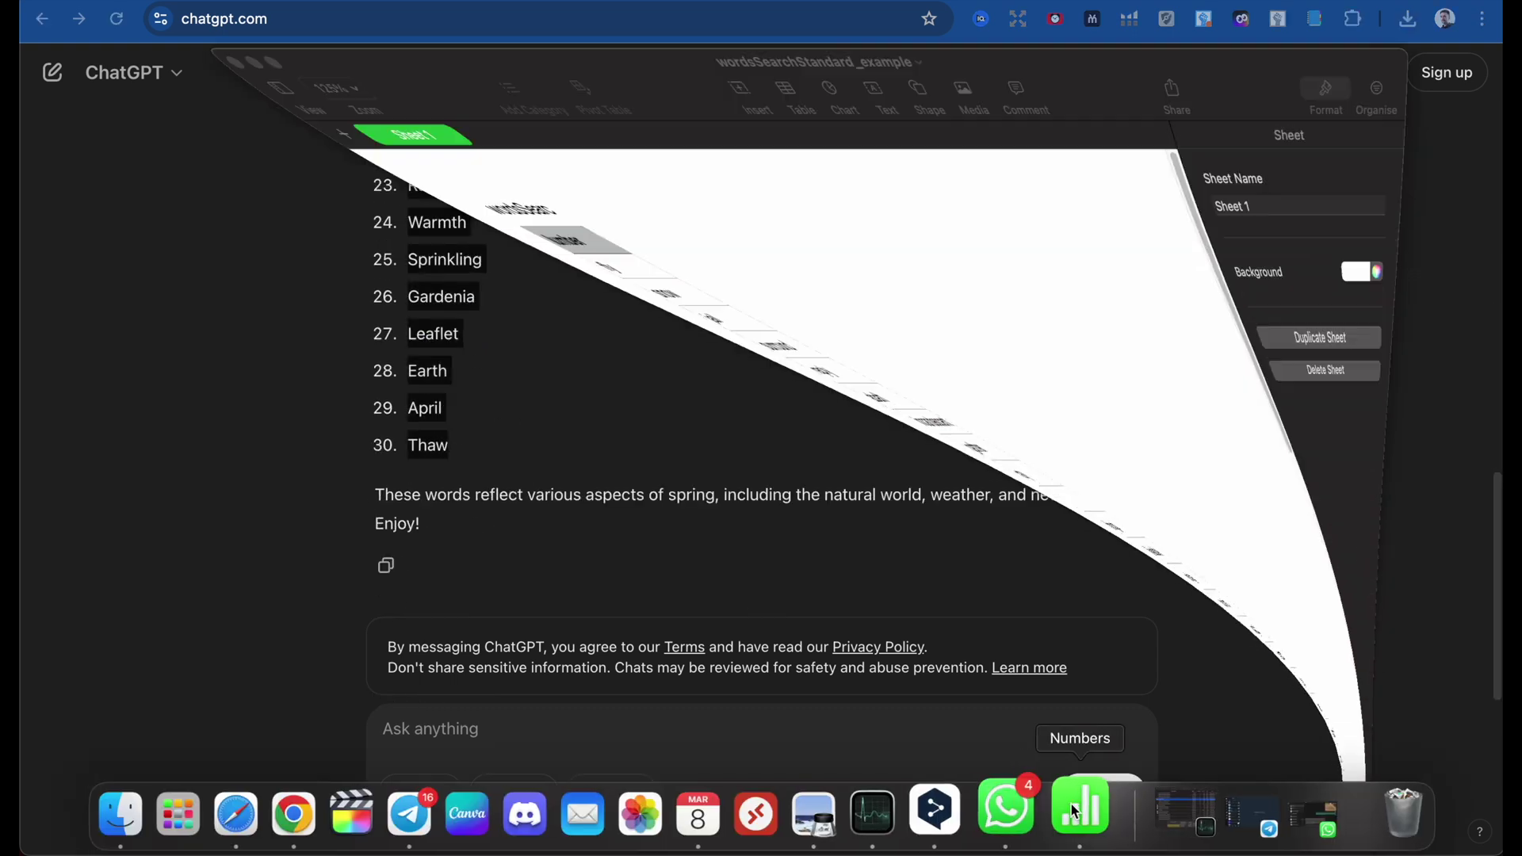
pyautogui.click(229, 175)
pyautogui.press('super+v')
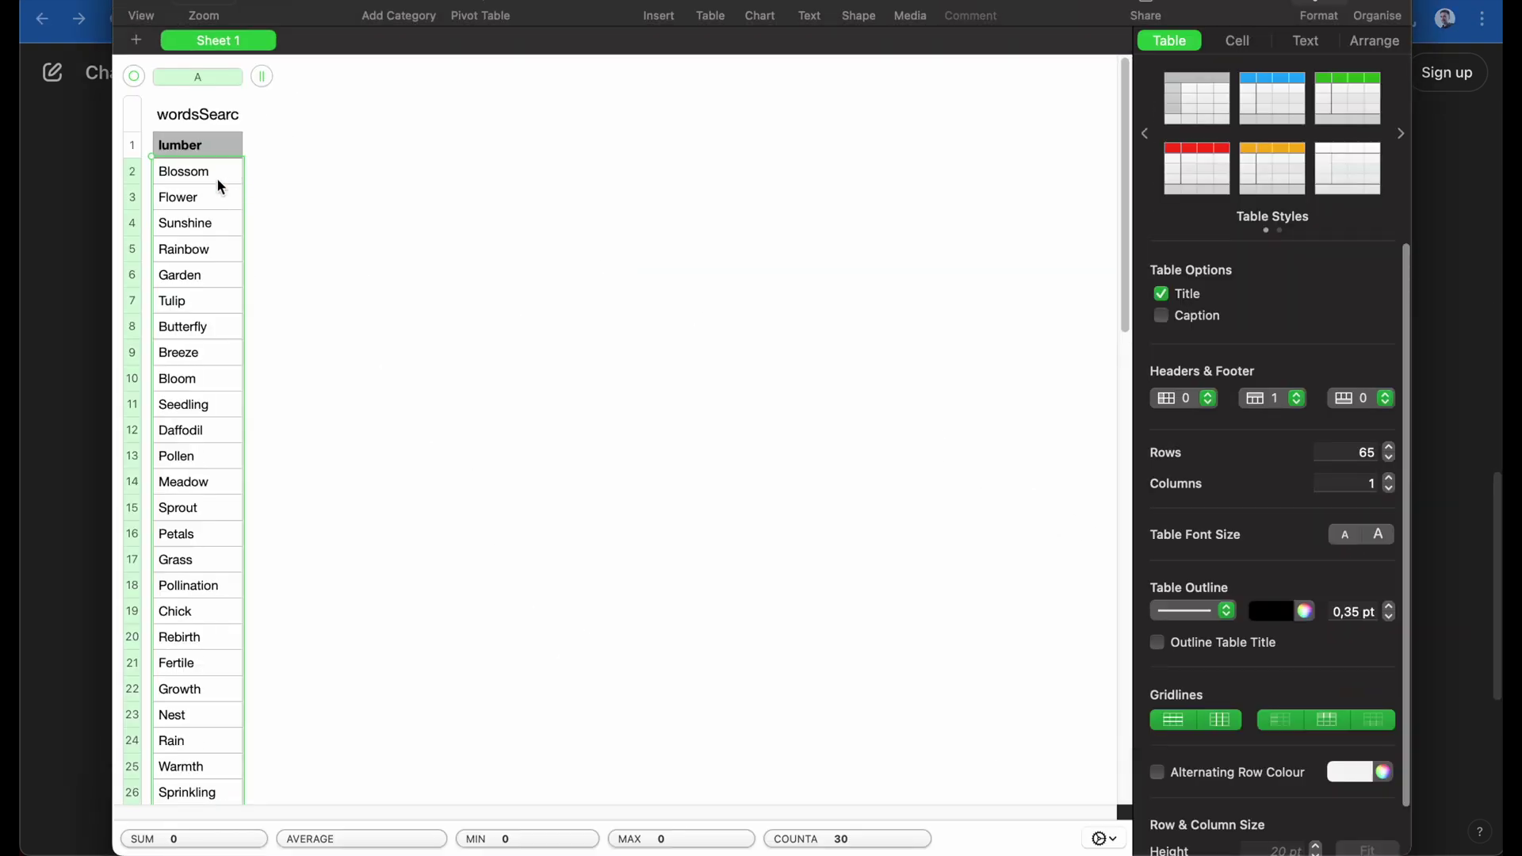
# Split the word column into ten-word groups by inserting blank rows above Seedling and Fertile, and review the sample words below.
pyautogui.moveTo(220, 185); pyautogui.dragTo(190, 659)
pyautogui.rightClick(176, 388)
pyautogui.click(195, 300)
pyautogui.scroll(-3, 127, 494)
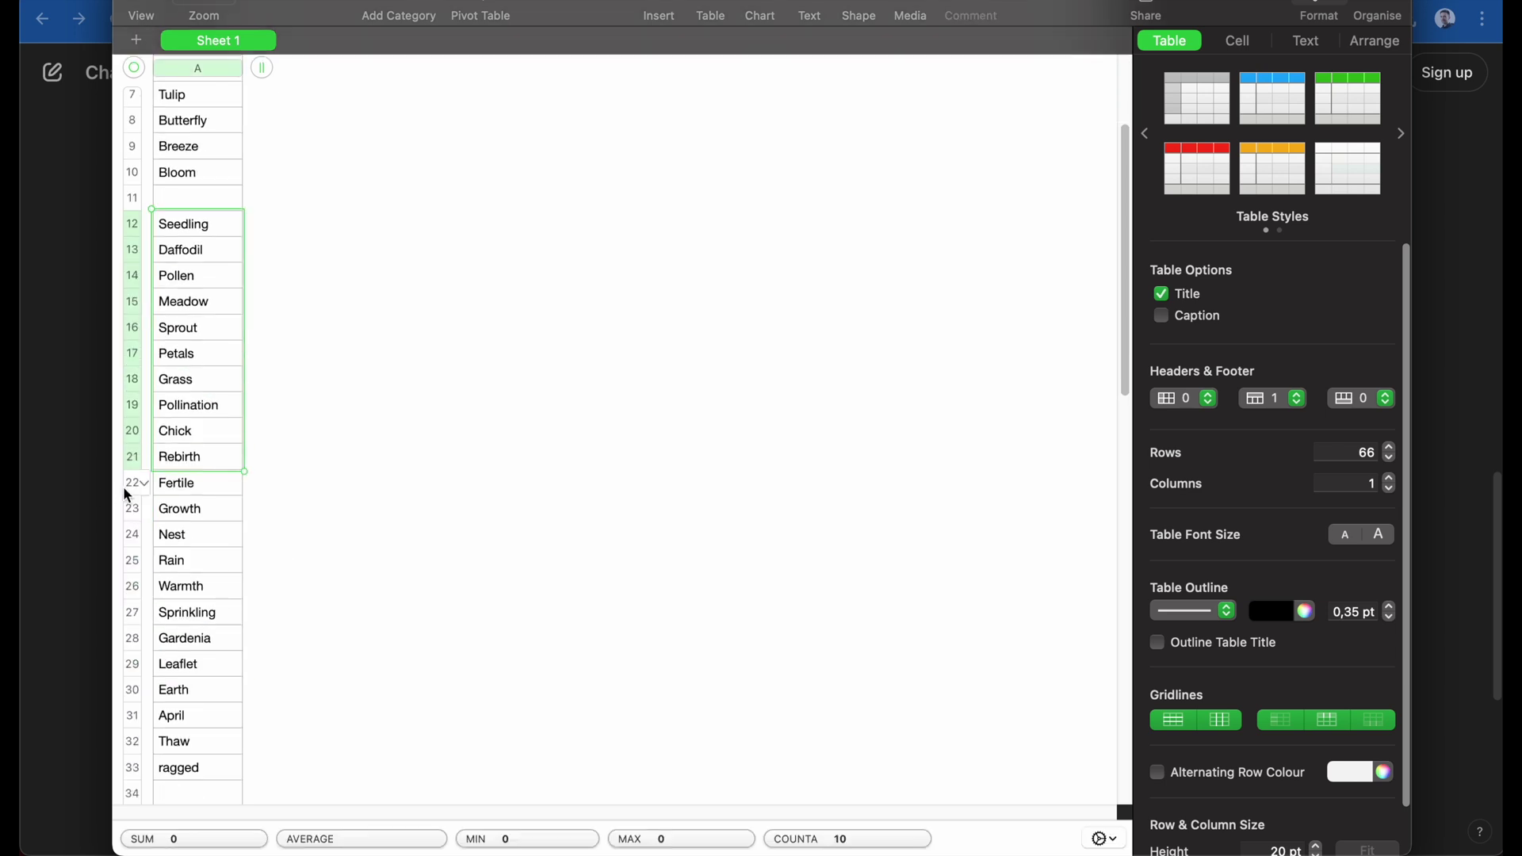
pyautogui.rightClick(127, 491)
pyautogui.click(220, 303)
pyautogui.scroll(-8, 189, 448)
pyautogui.click(194, 398)
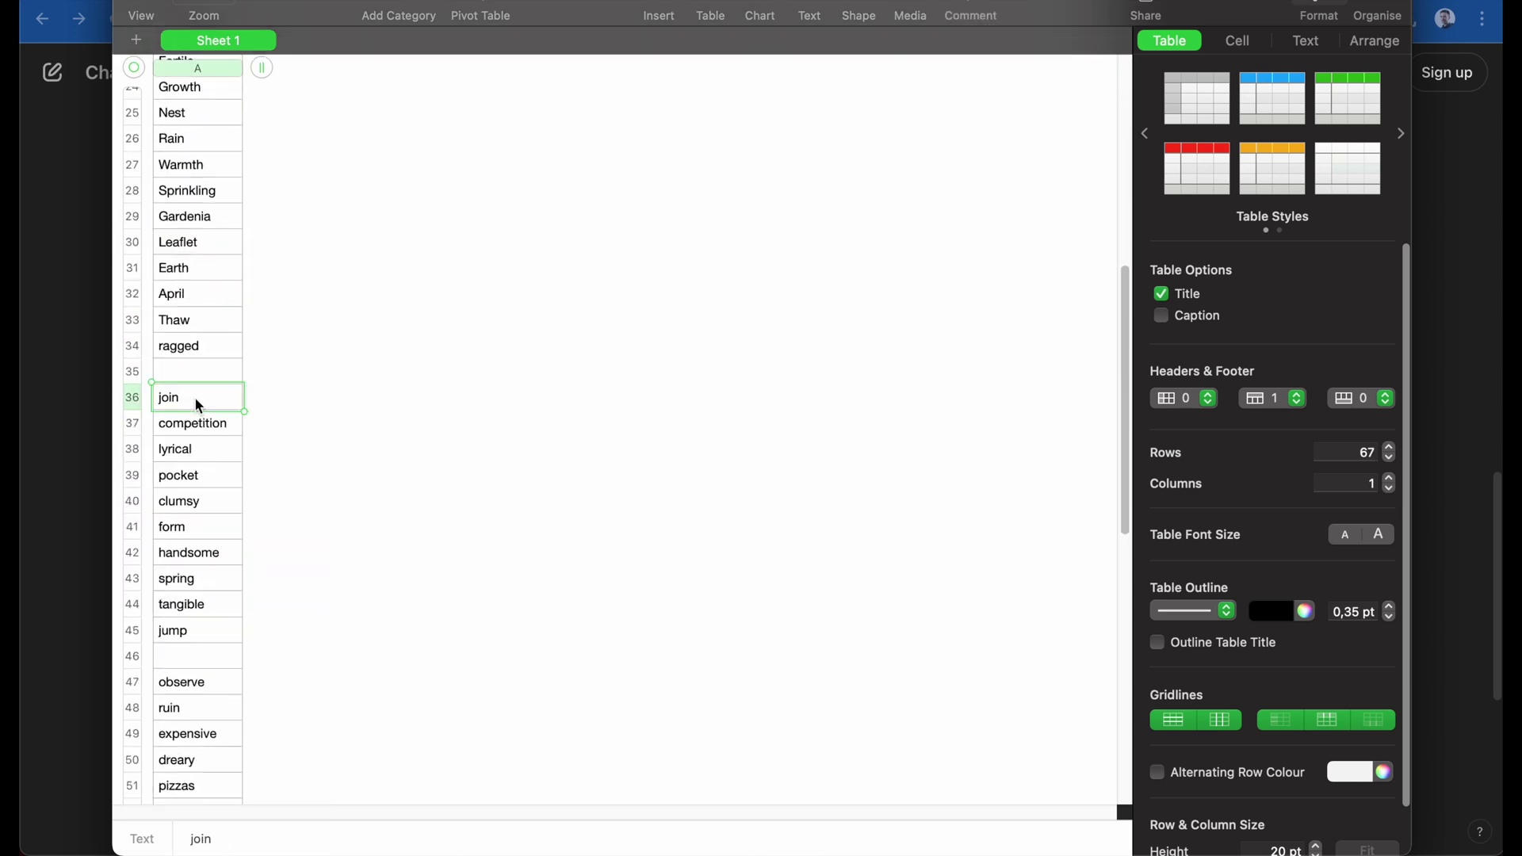
pyautogui.moveTo(198, 406); pyautogui.dragTo(194, 475)
pyautogui.scroll(-10, 194, 476)
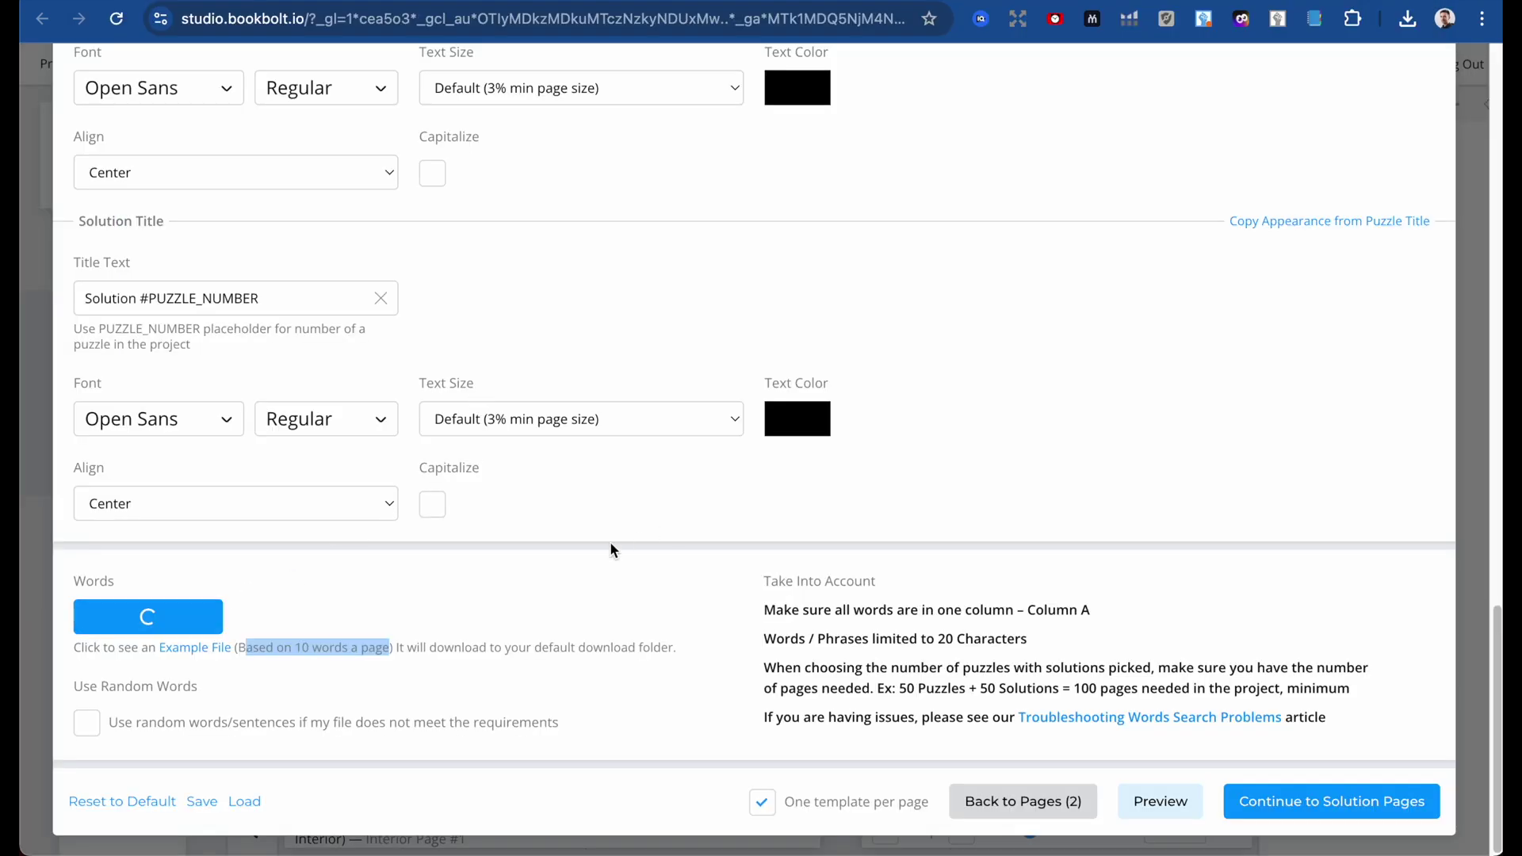
# In Book Bolt Studio, assign the solutions to page 3, generate the puzzle pages, and open pages 2 and 3 for checking.
pyautogui.click(1309, 810)
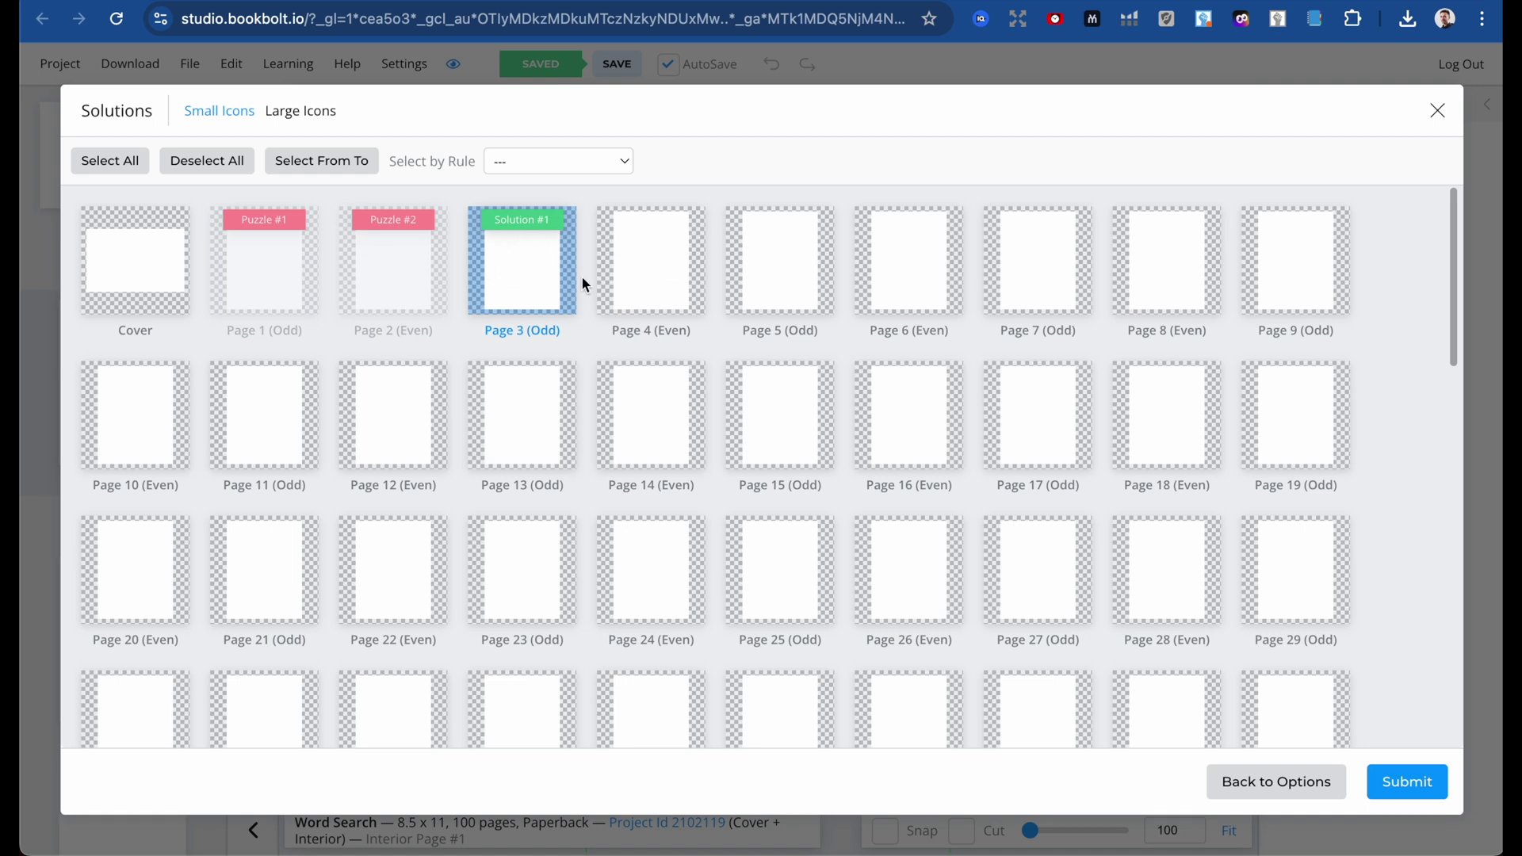
pyautogui.click(1430, 795)
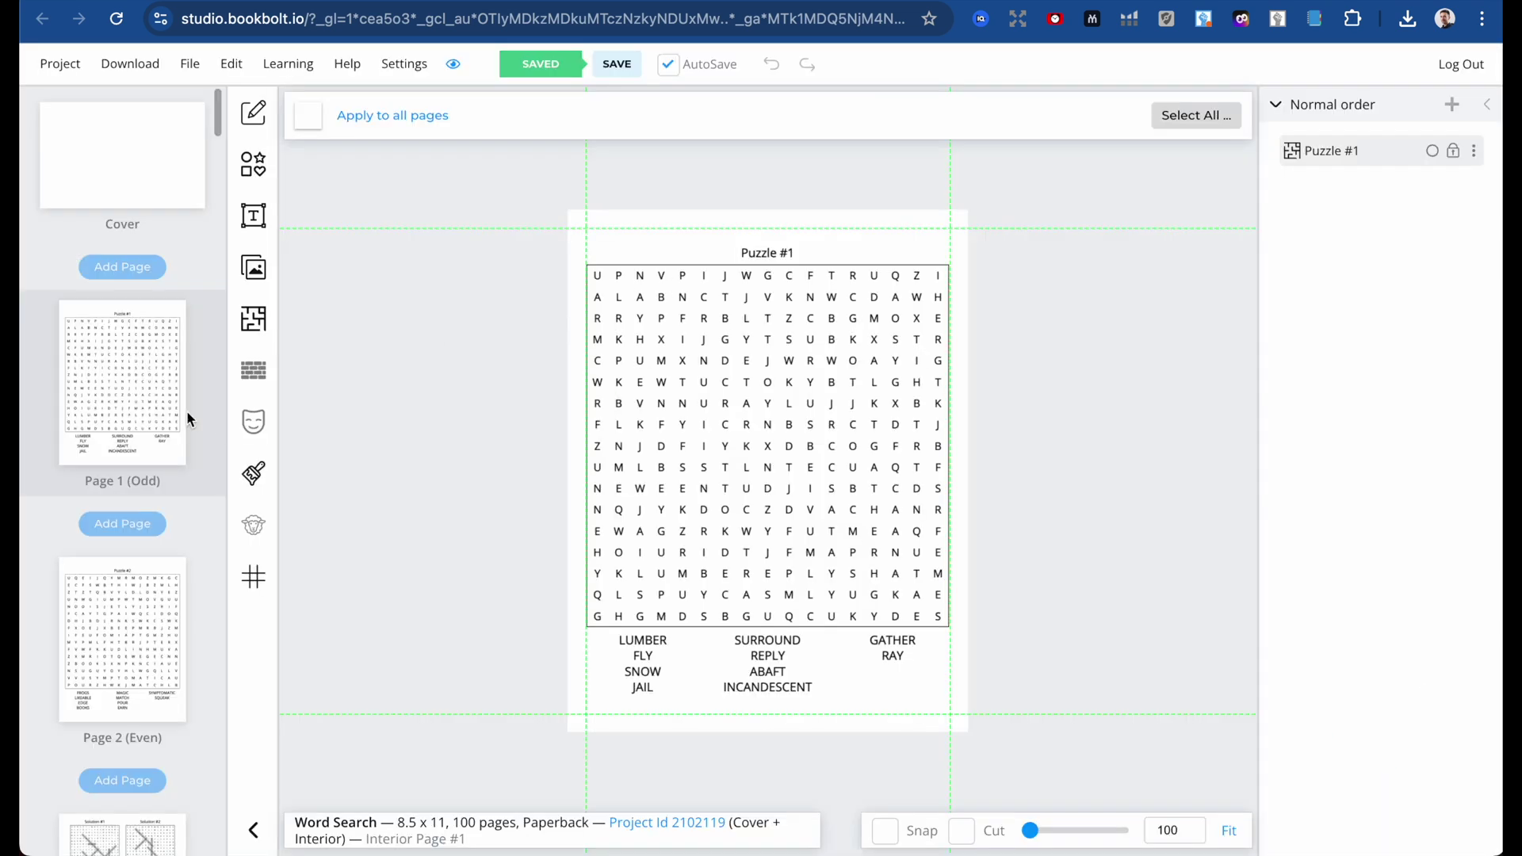
pyautogui.click(125, 616)
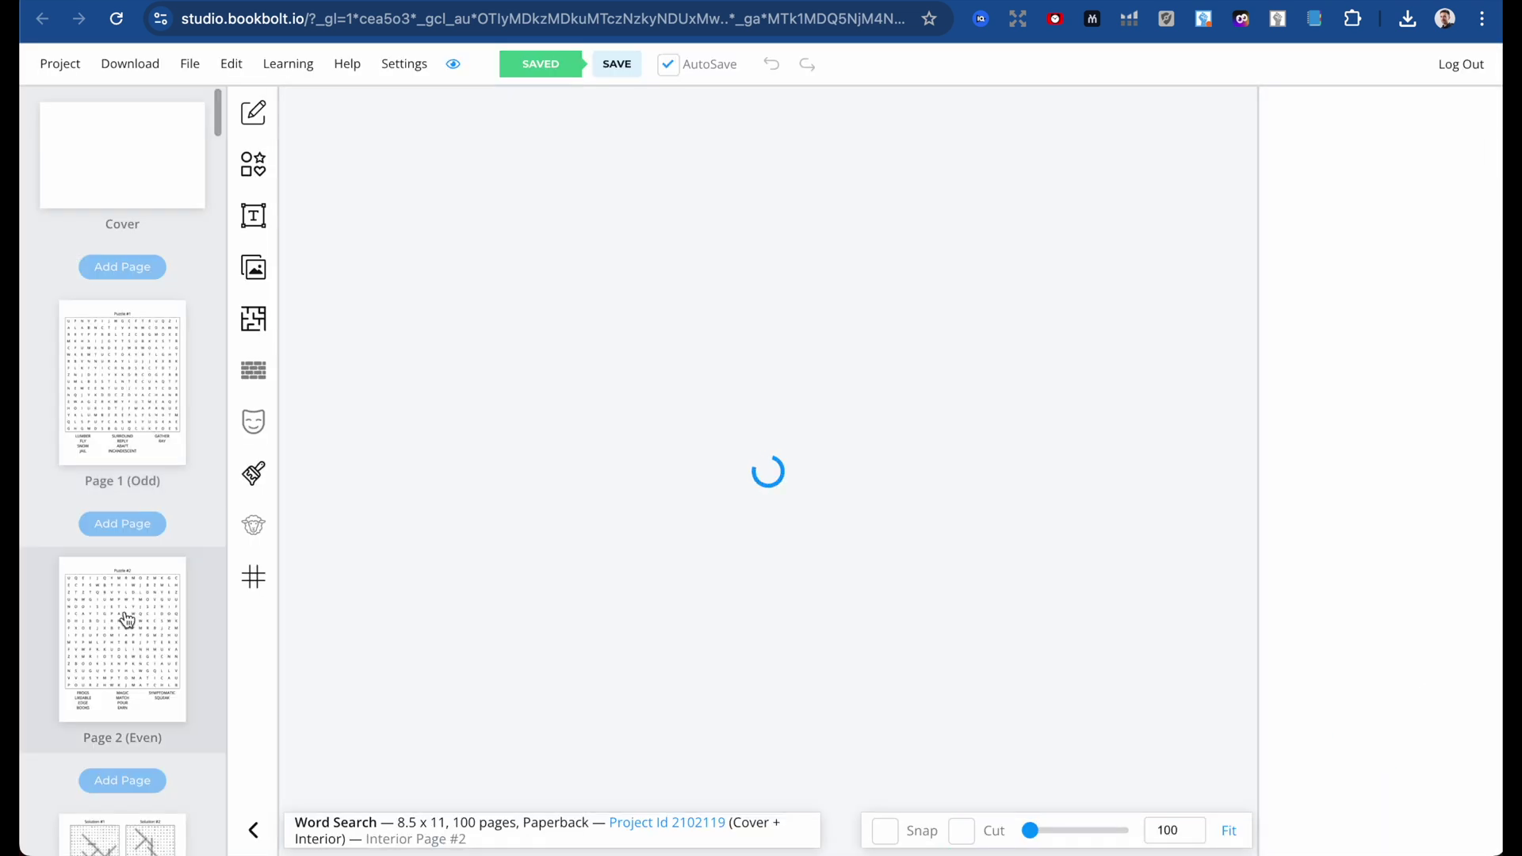
pyautogui.scroll(-5, 138, 512)
pyautogui.scroll(1, 140, 515)
pyautogui.click(137, 451)
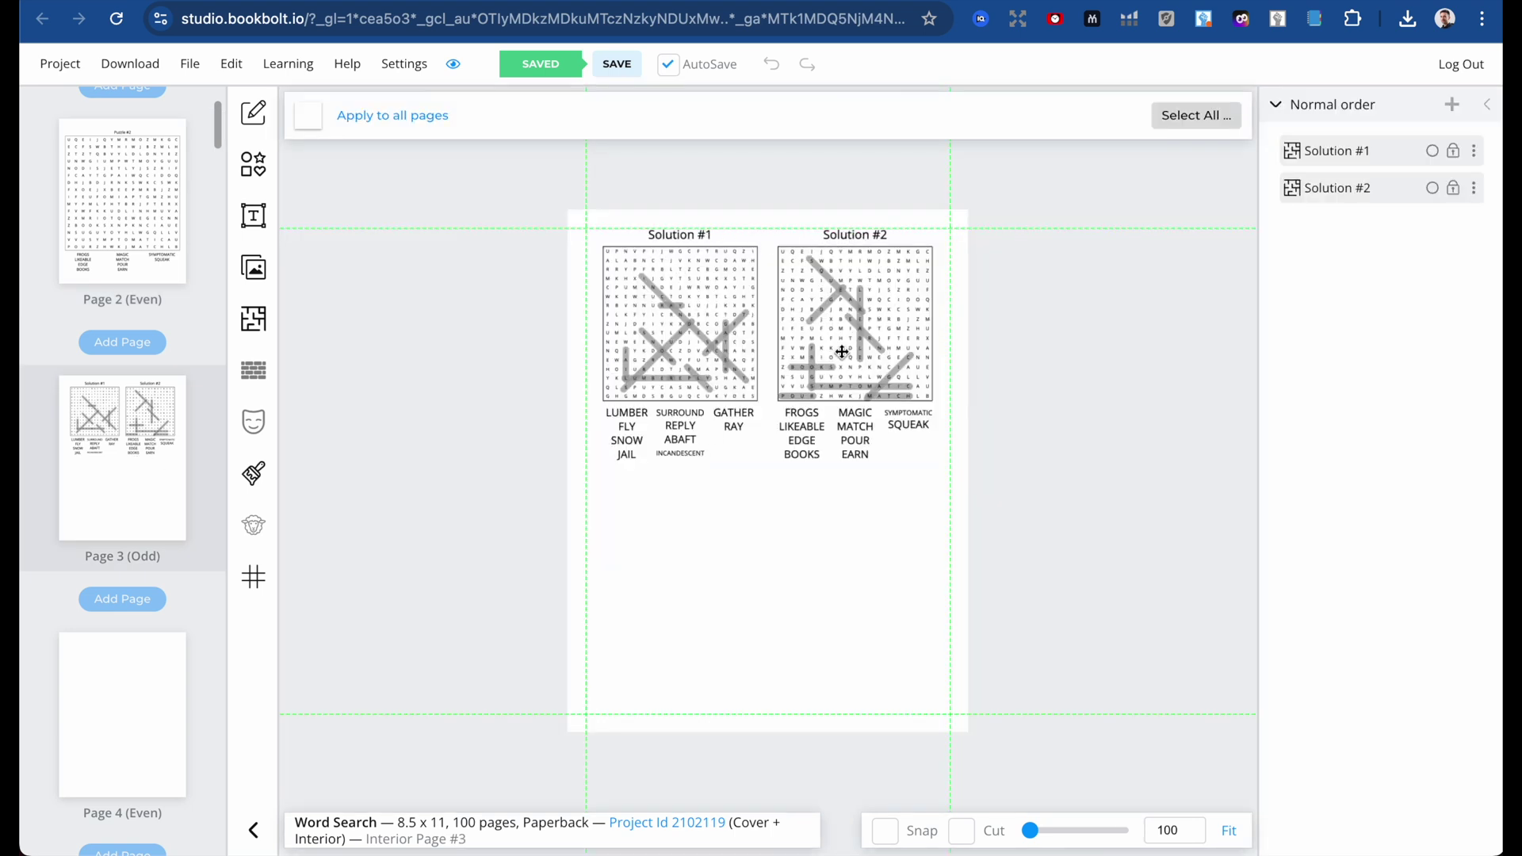
# Return to page 1 and open the contents of the Puzzle #1 object for editing.
pyautogui.scroll(5, 105, 277)
pyautogui.click(122, 381)
pyautogui.click(1452, 150)
pyautogui.click(1473, 150)
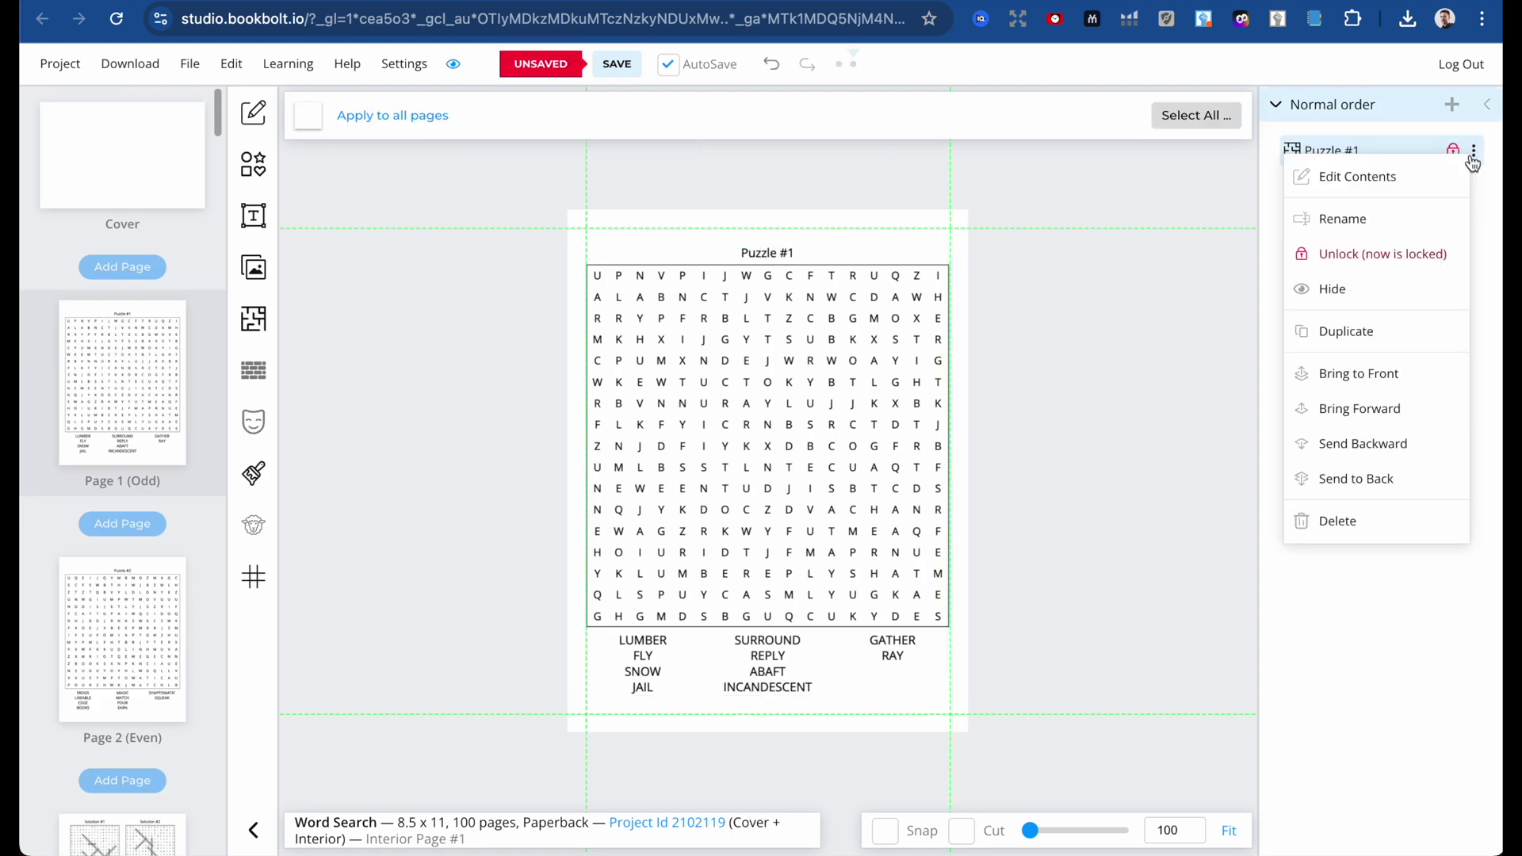
pyautogui.click(1450, 176)
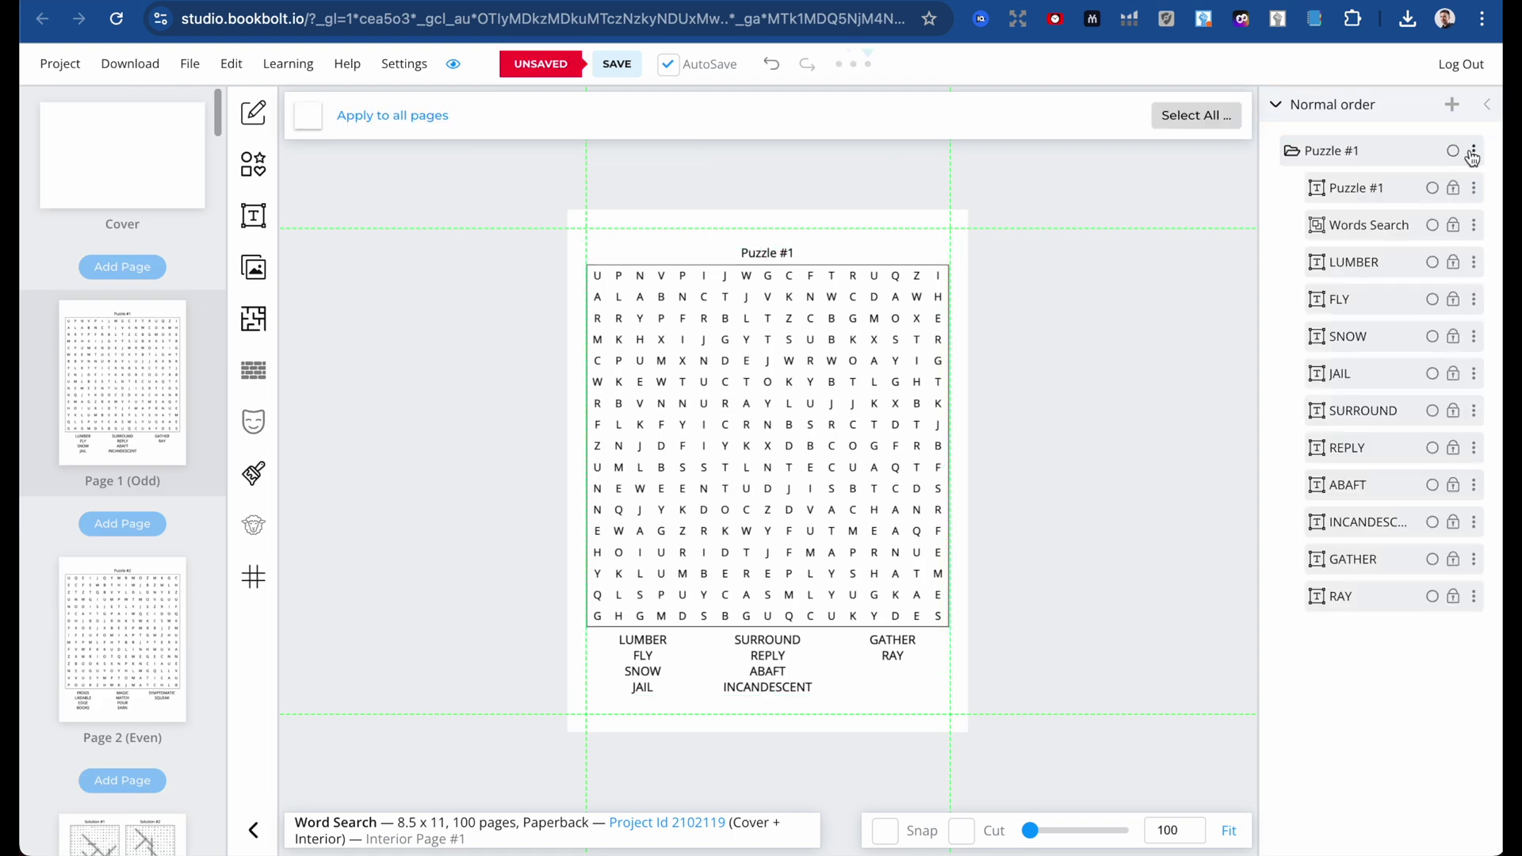
# Change the font of the word SURROUND in the page 1 word list to Barriecito.
pyautogui.click(766, 649)
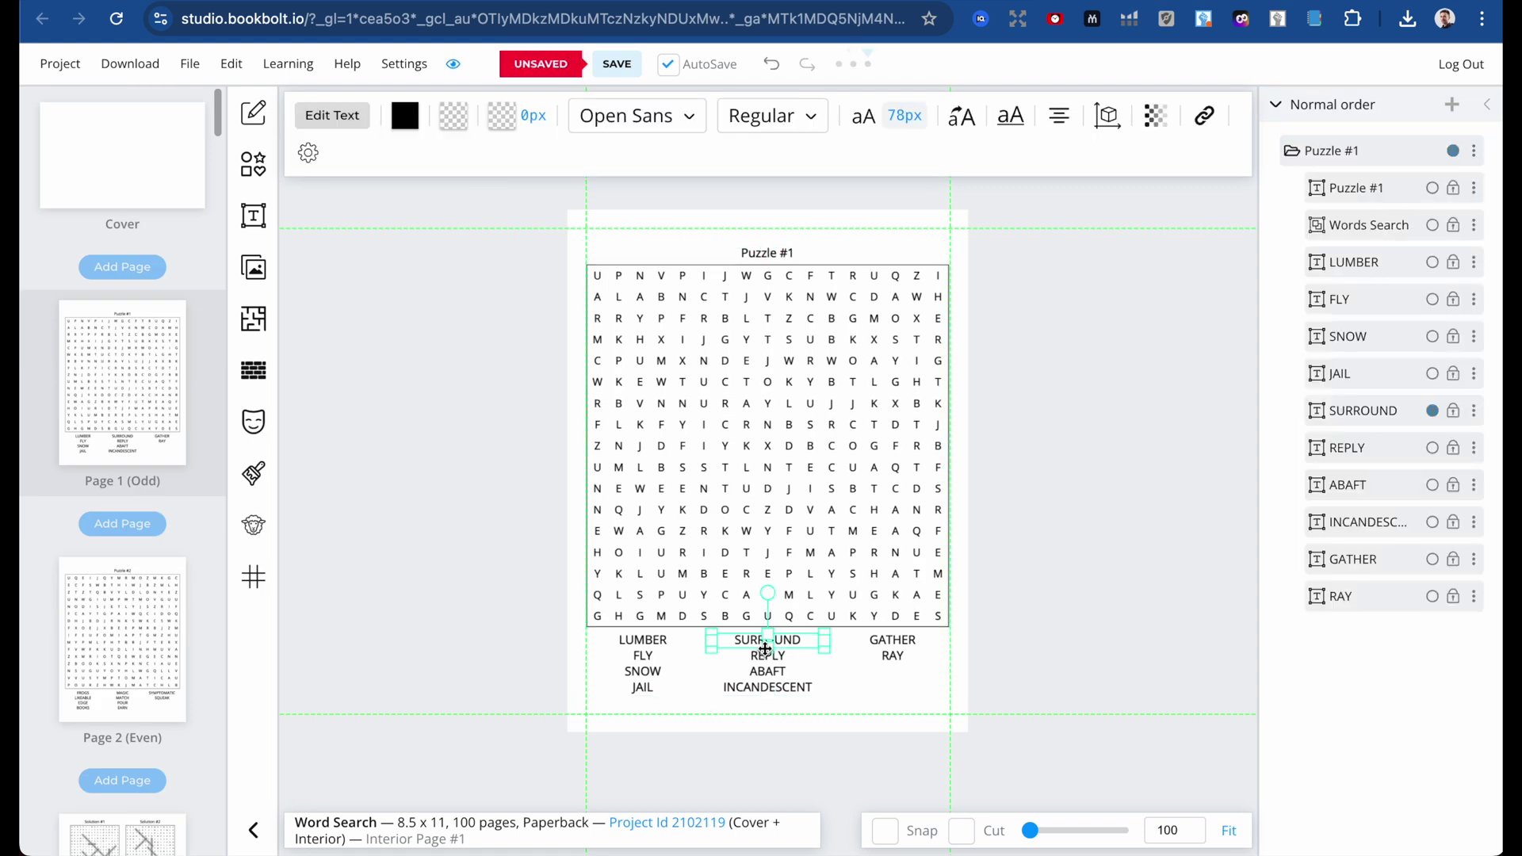
pyautogui.click(642, 119)
pyautogui.click(681, 354)
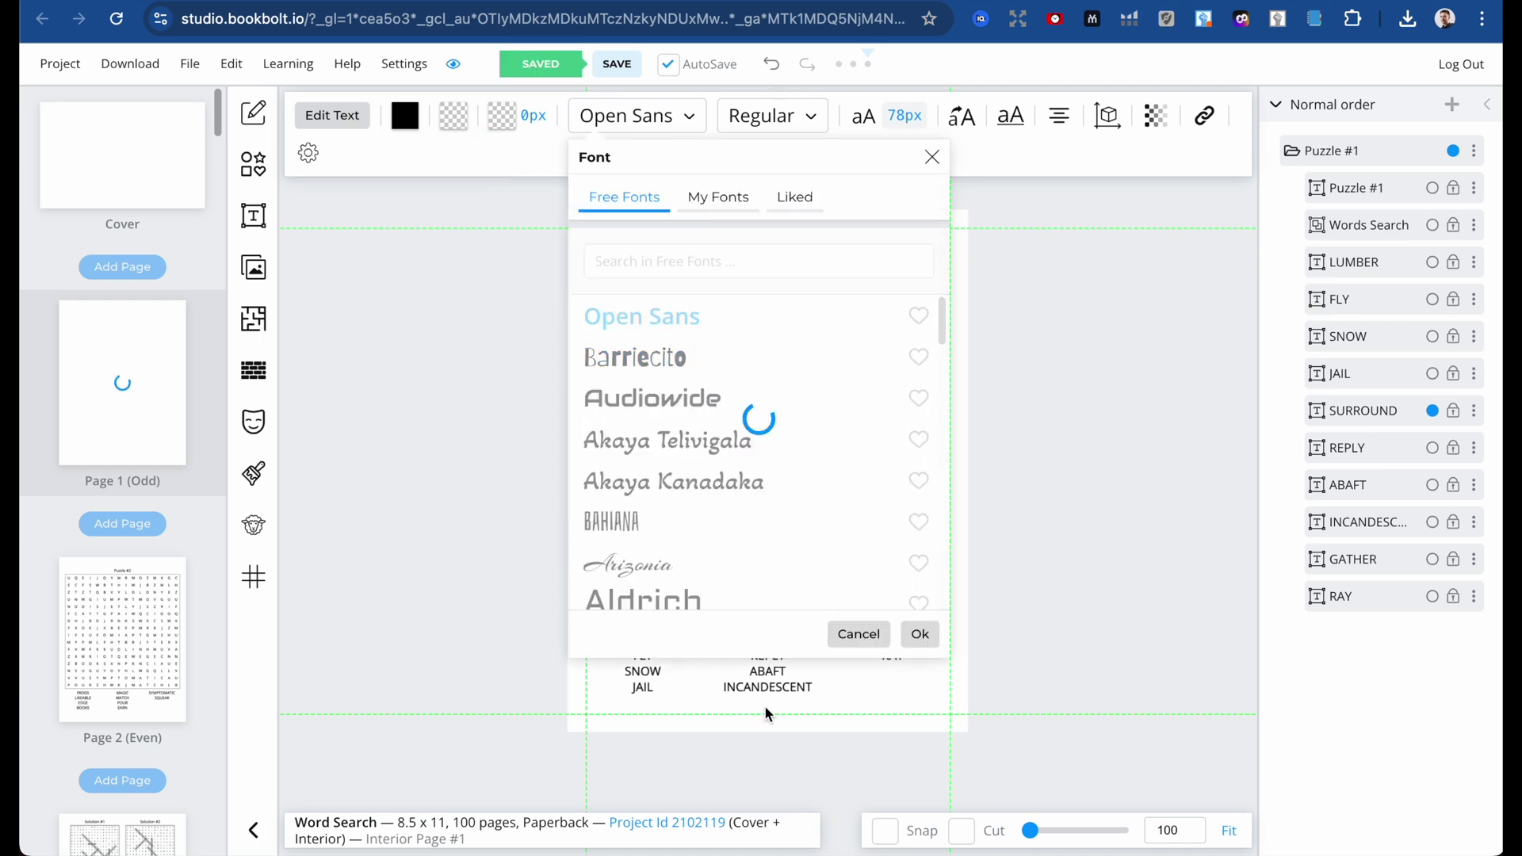
pyautogui.click(767, 713)
pyautogui.click(672, 658)
# Select the puzzle title, then the Words Search letter grid, and scale the grid down slightly.
pyautogui.click(806, 254)
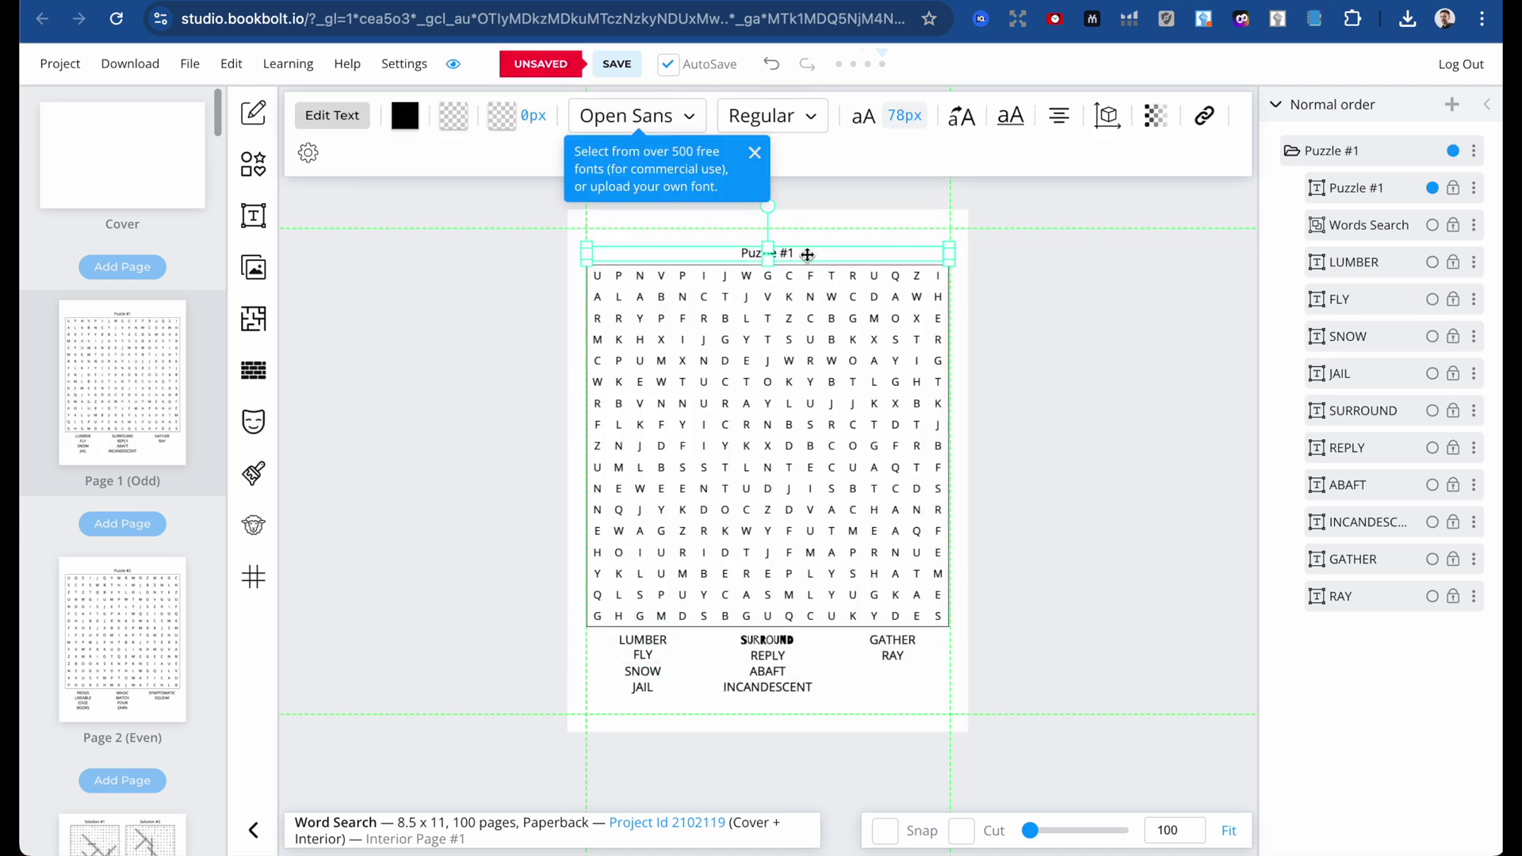
pyautogui.click(731, 305)
pyautogui.click(731, 305)
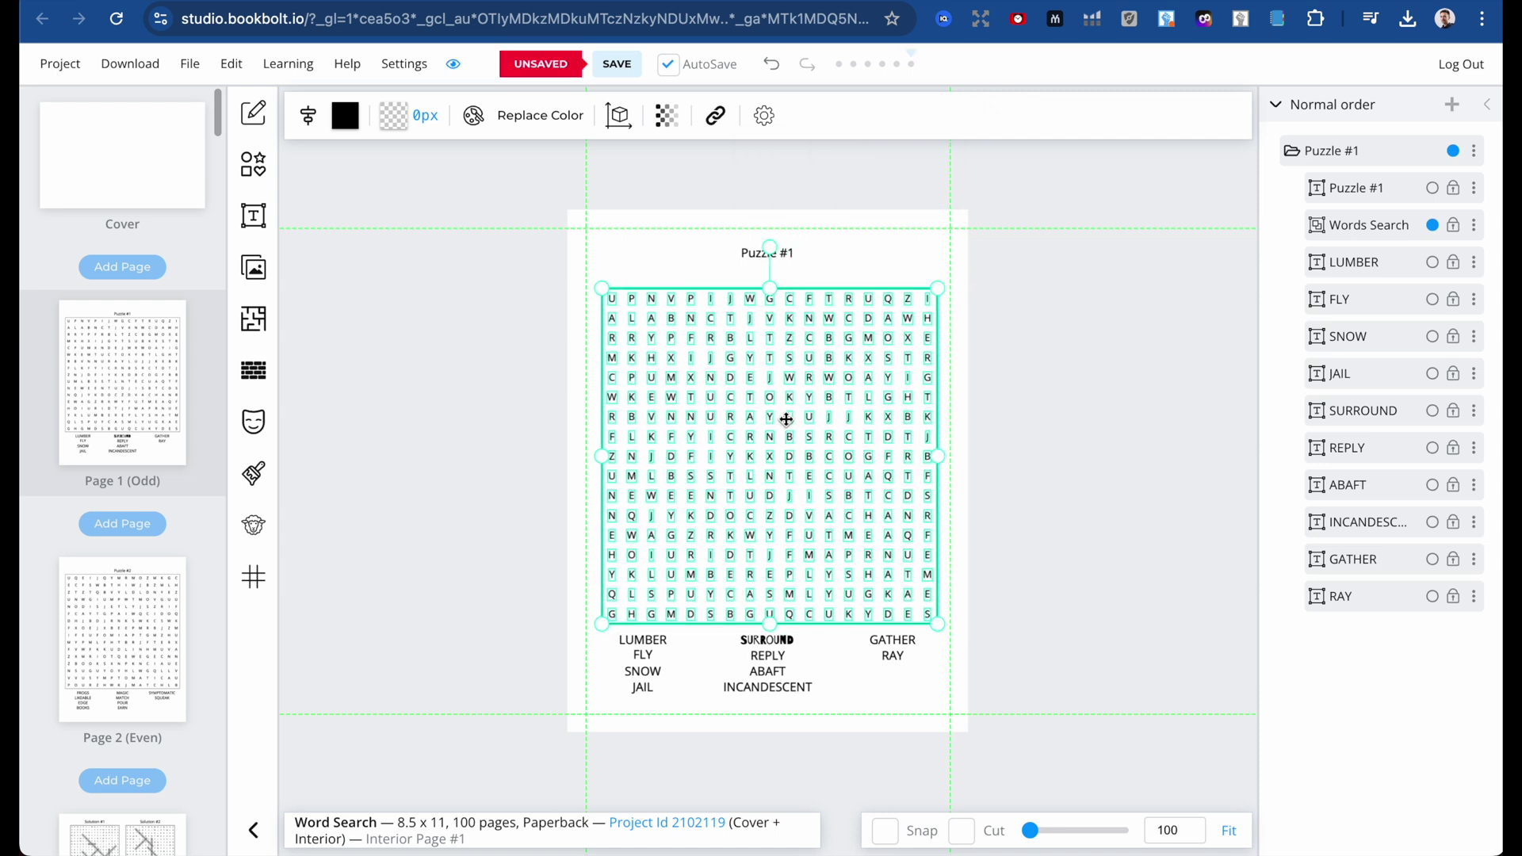
# Search Pixabay for "banner" and insert the outlined wavy ribbon banner on page 1.
pyautogui.click(261, 264)
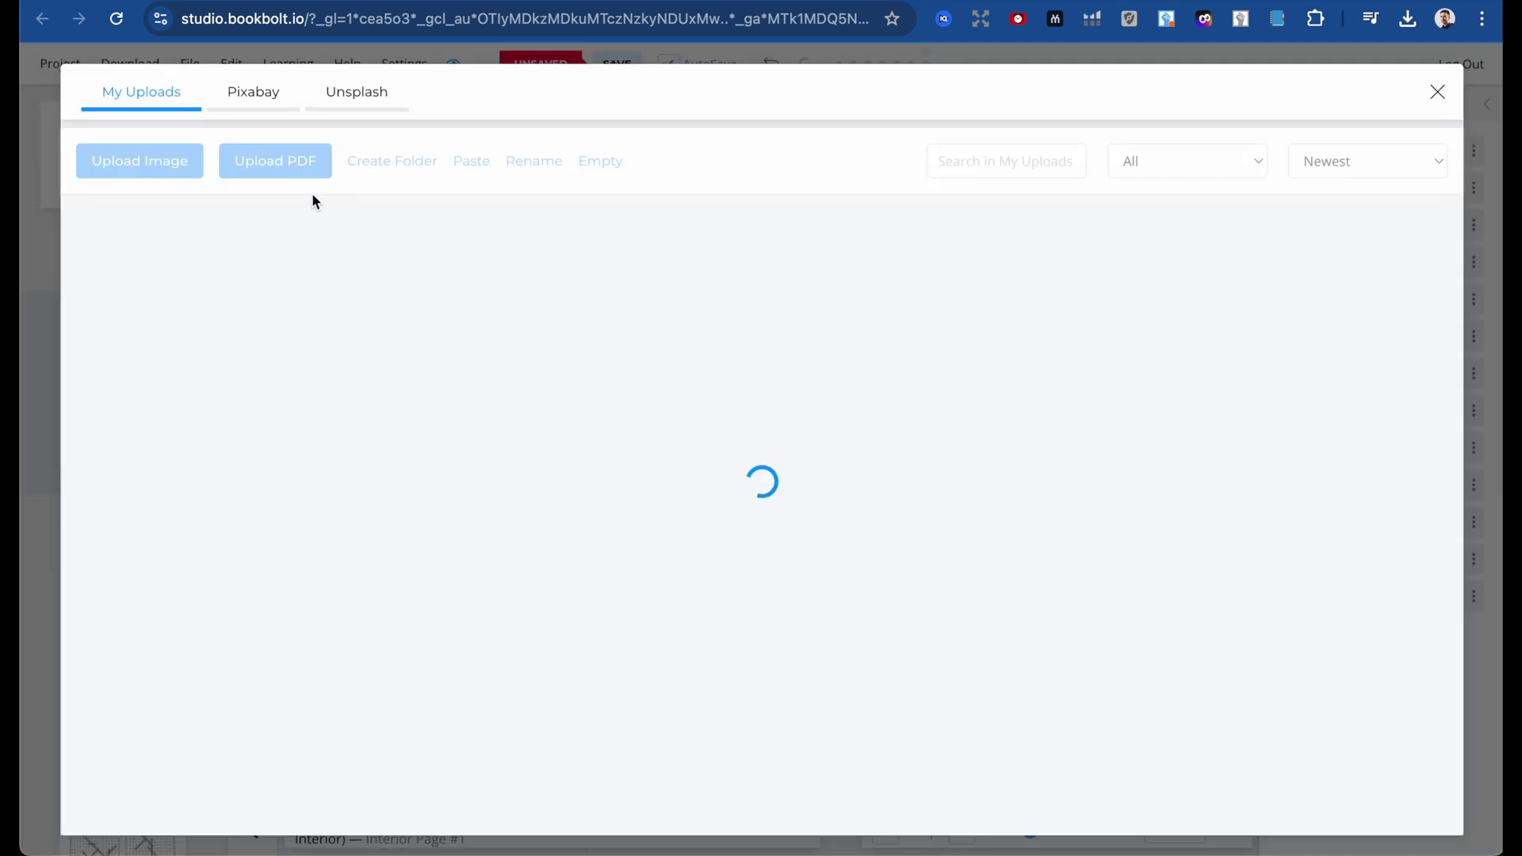
pyautogui.click(268, 111)
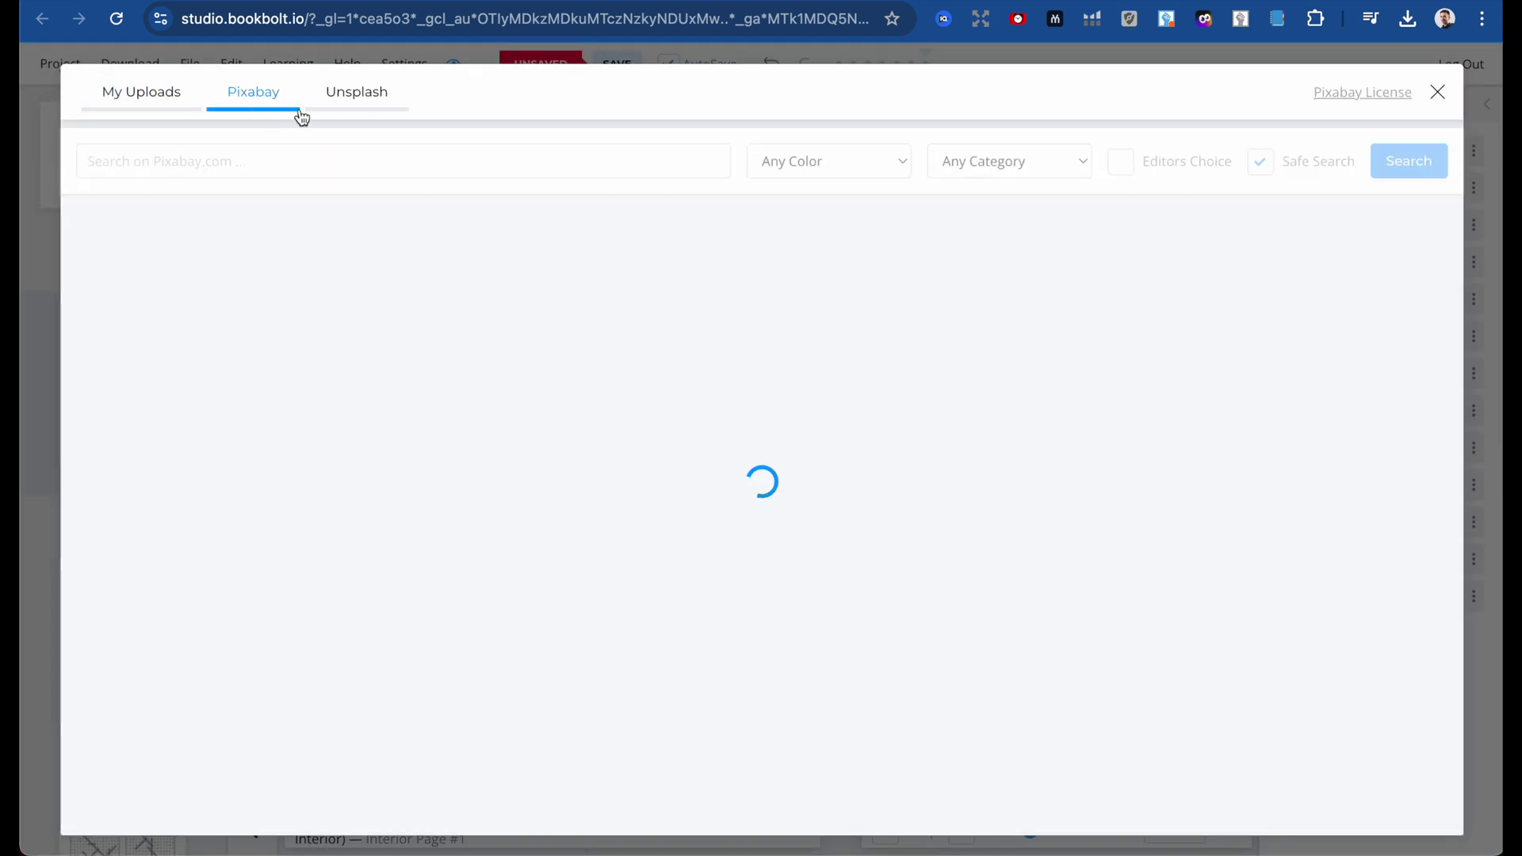
pyautogui.write('banner')
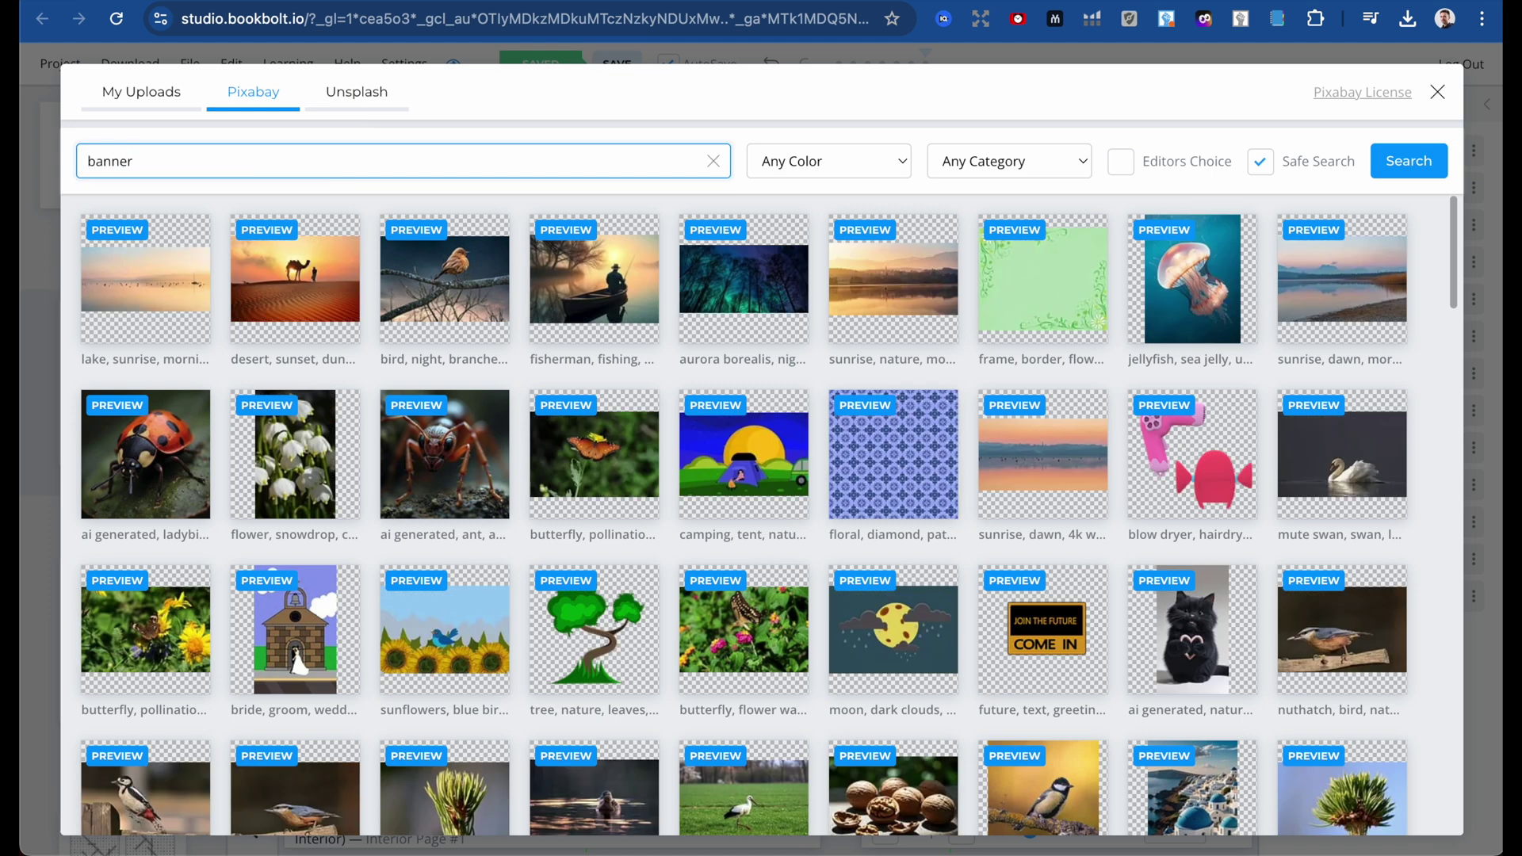
pyautogui.press('Return')
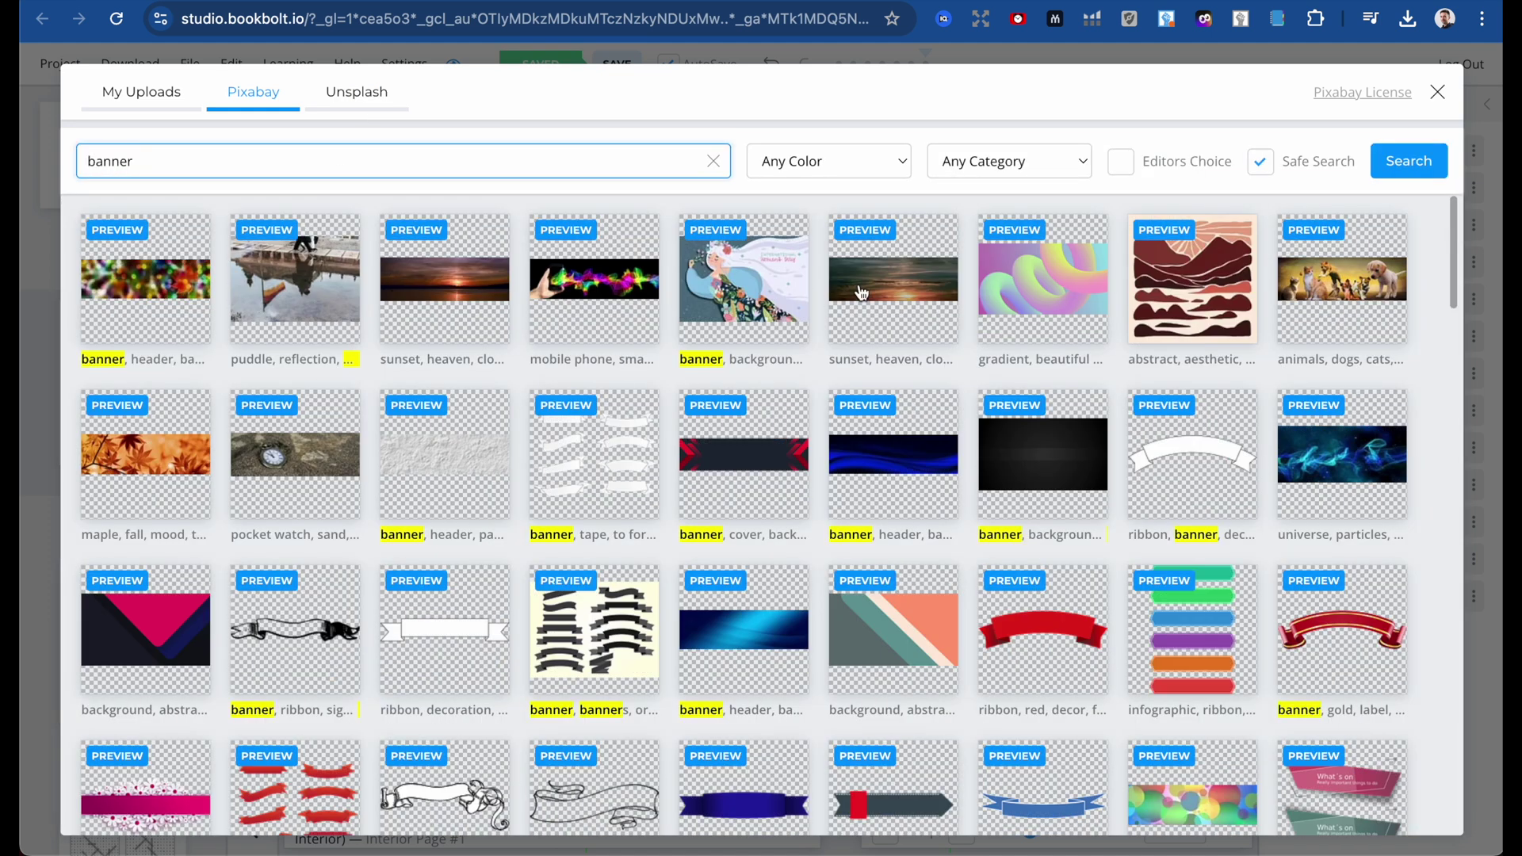
pyautogui.scroll(-5, 912, 325)
pyautogui.scroll(1, 915, 327)
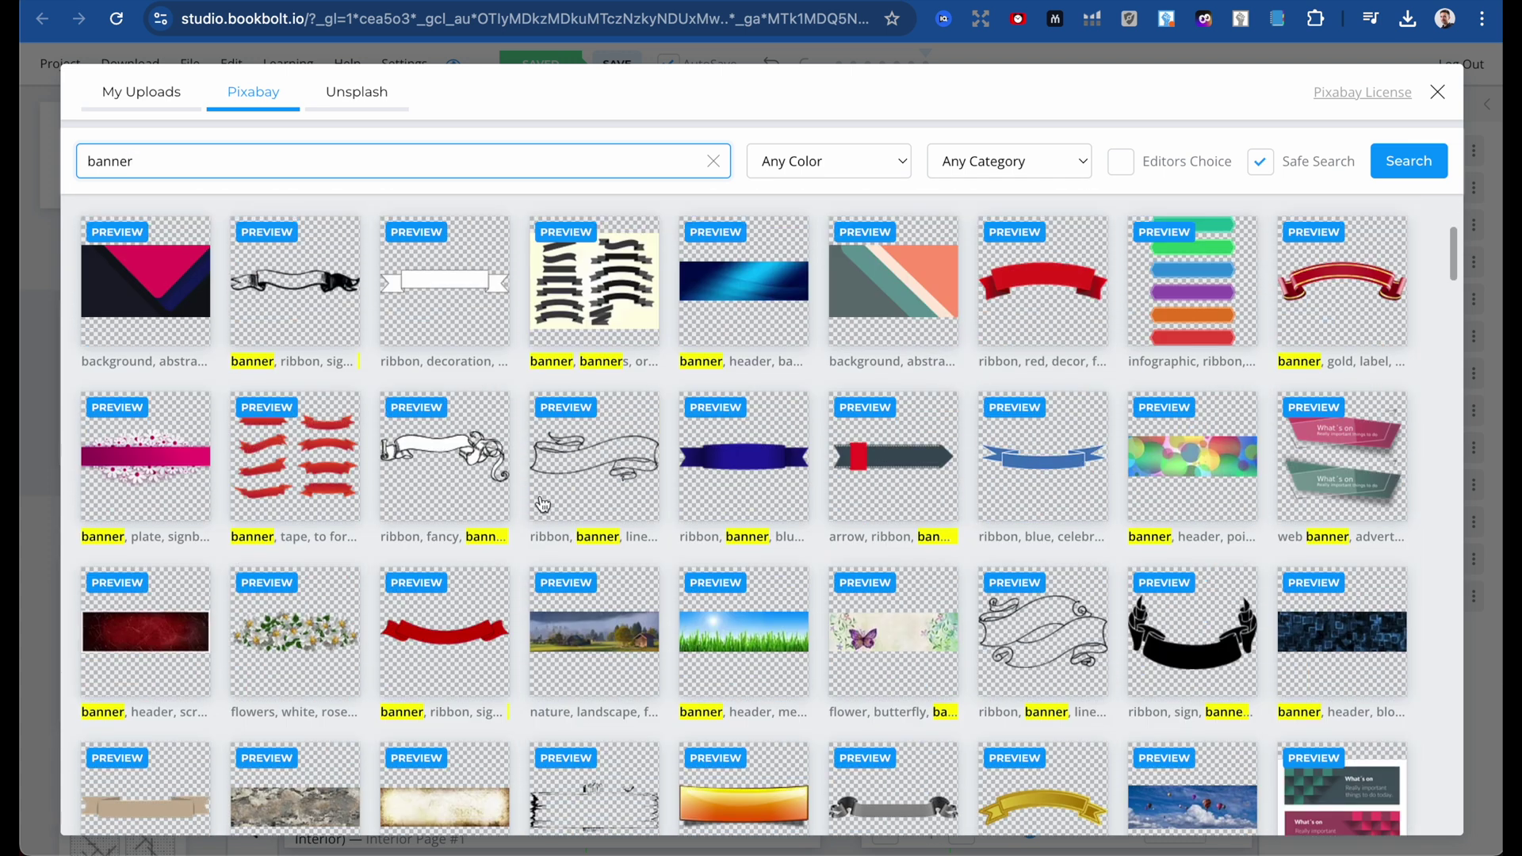
pyautogui.click(587, 454)
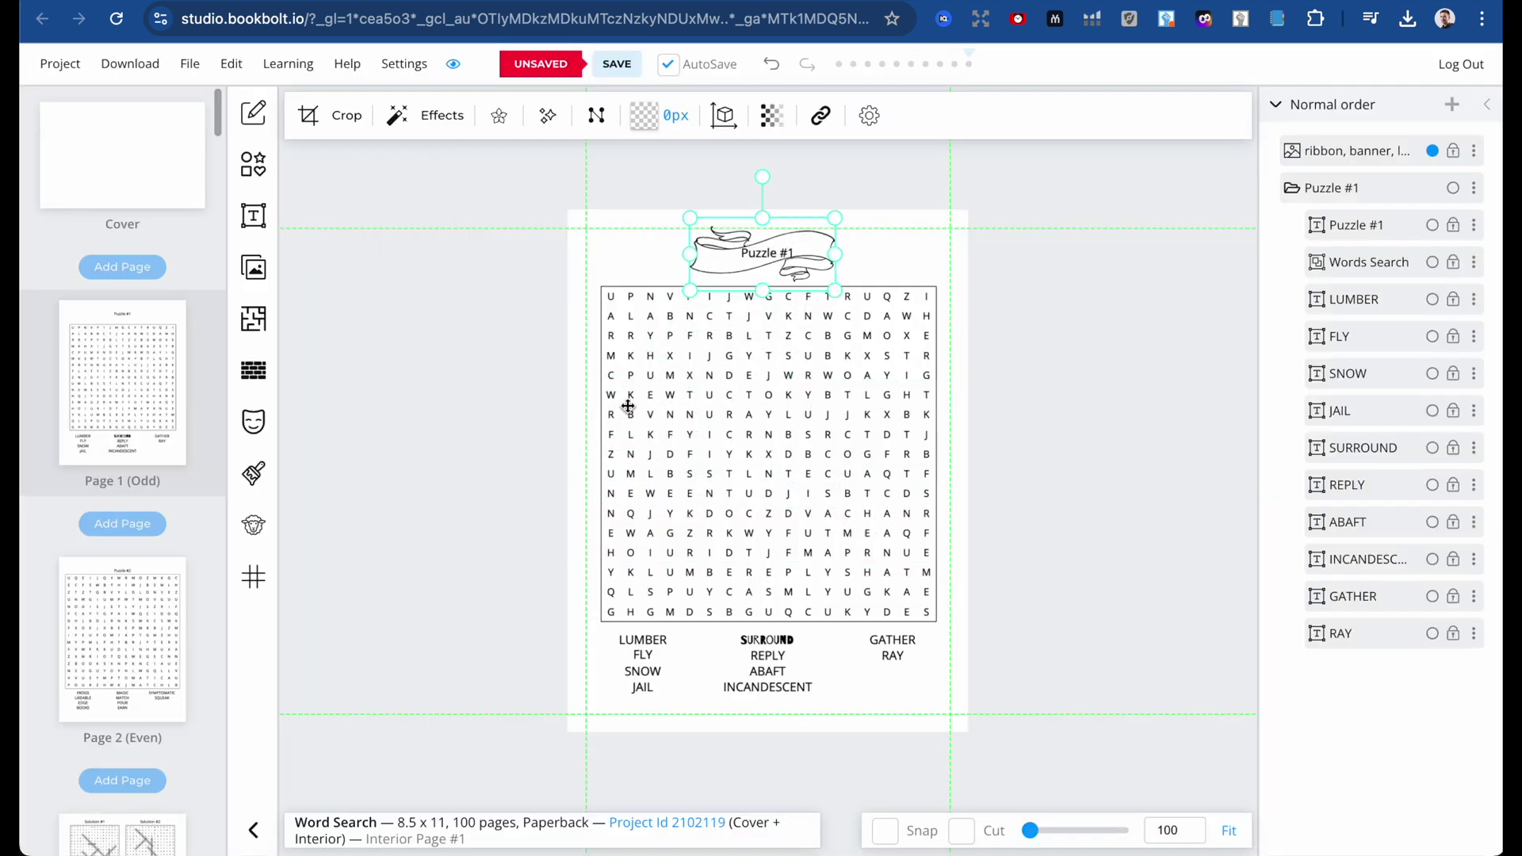
# Shrink the letter grid further and re-center it on page 1 between the title and the word list.
pyautogui.click(628, 406)
pyautogui.moveTo(600, 286); pyautogui.dragTo(635, 320)
pyautogui.moveTo(816, 442); pyautogui.dragTo(803, 436)
# Lower the Puzzle #1 title on page 1 and reposition the ribbon banner around it.
pyautogui.moveTo(721, 265); pyautogui.dragTo(747, 384)
pyautogui.moveTo(758, 250); pyautogui.dragTo(758, 267)
pyautogui.click(783, 383)
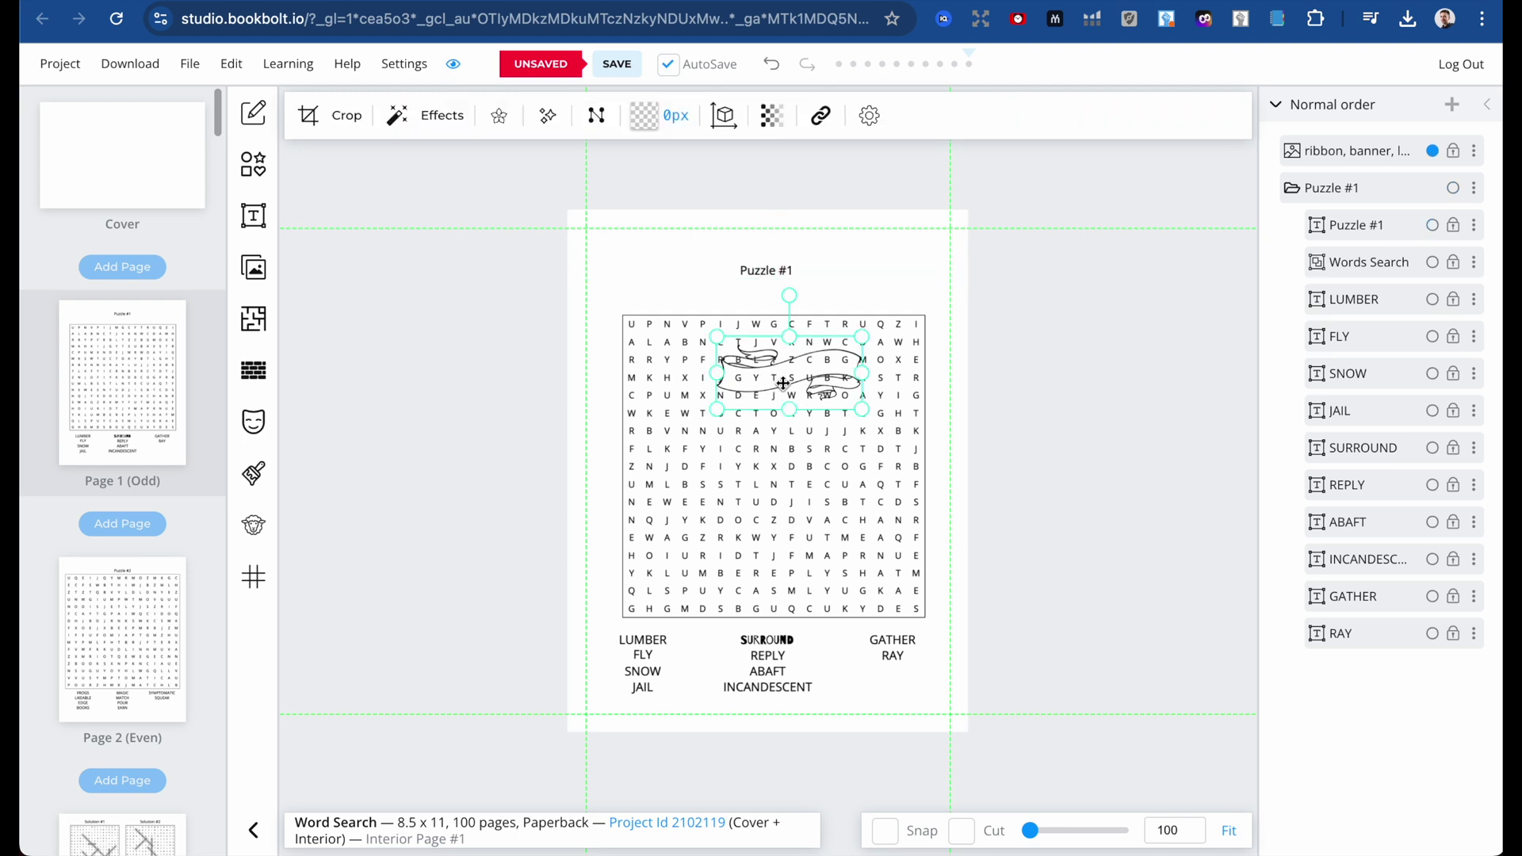
pyautogui.moveTo(783, 384); pyautogui.dragTo(756, 283)
pyautogui.click(758, 273)
pyautogui.click(484, 295)
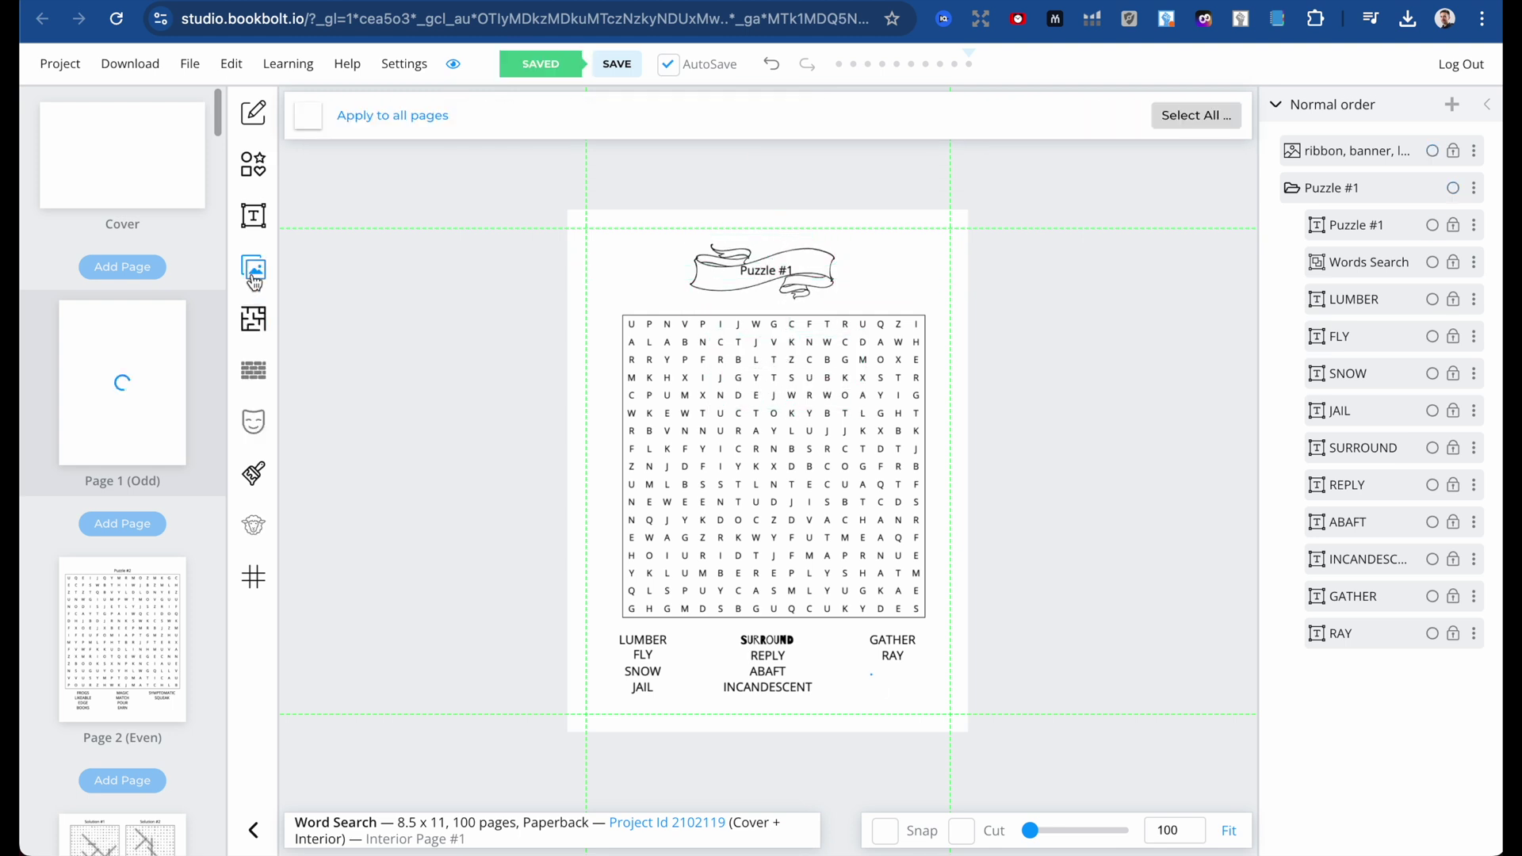
# Search Unsplash for "flower" images limited to Black & White.
pyautogui.click(253, 273)
pyautogui.click(356, 92)
pyautogui.click(304, 163)
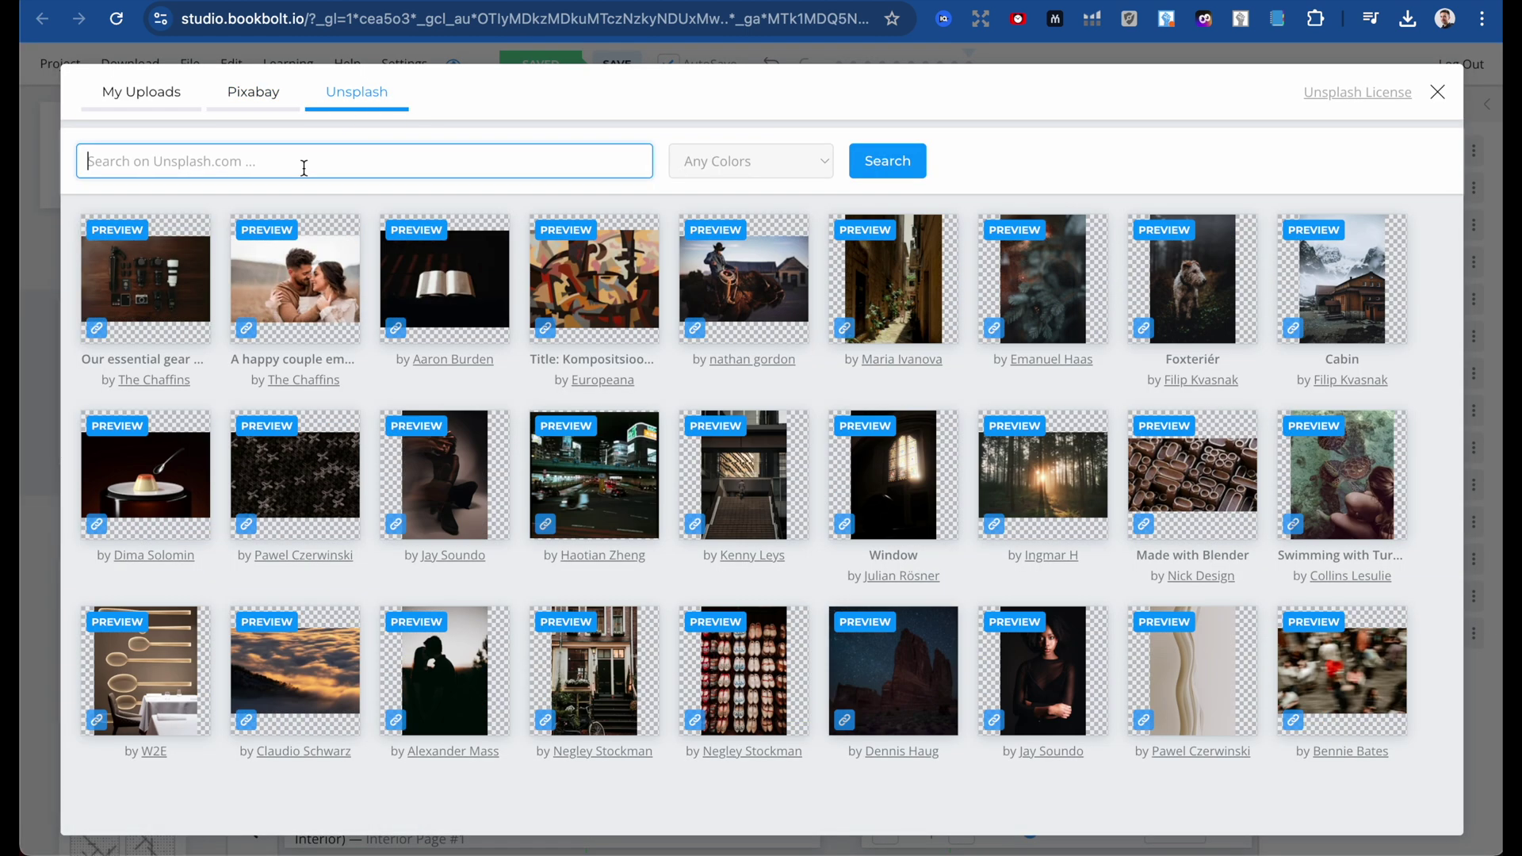
pyautogui.write('flower')
pyautogui.press('Return')
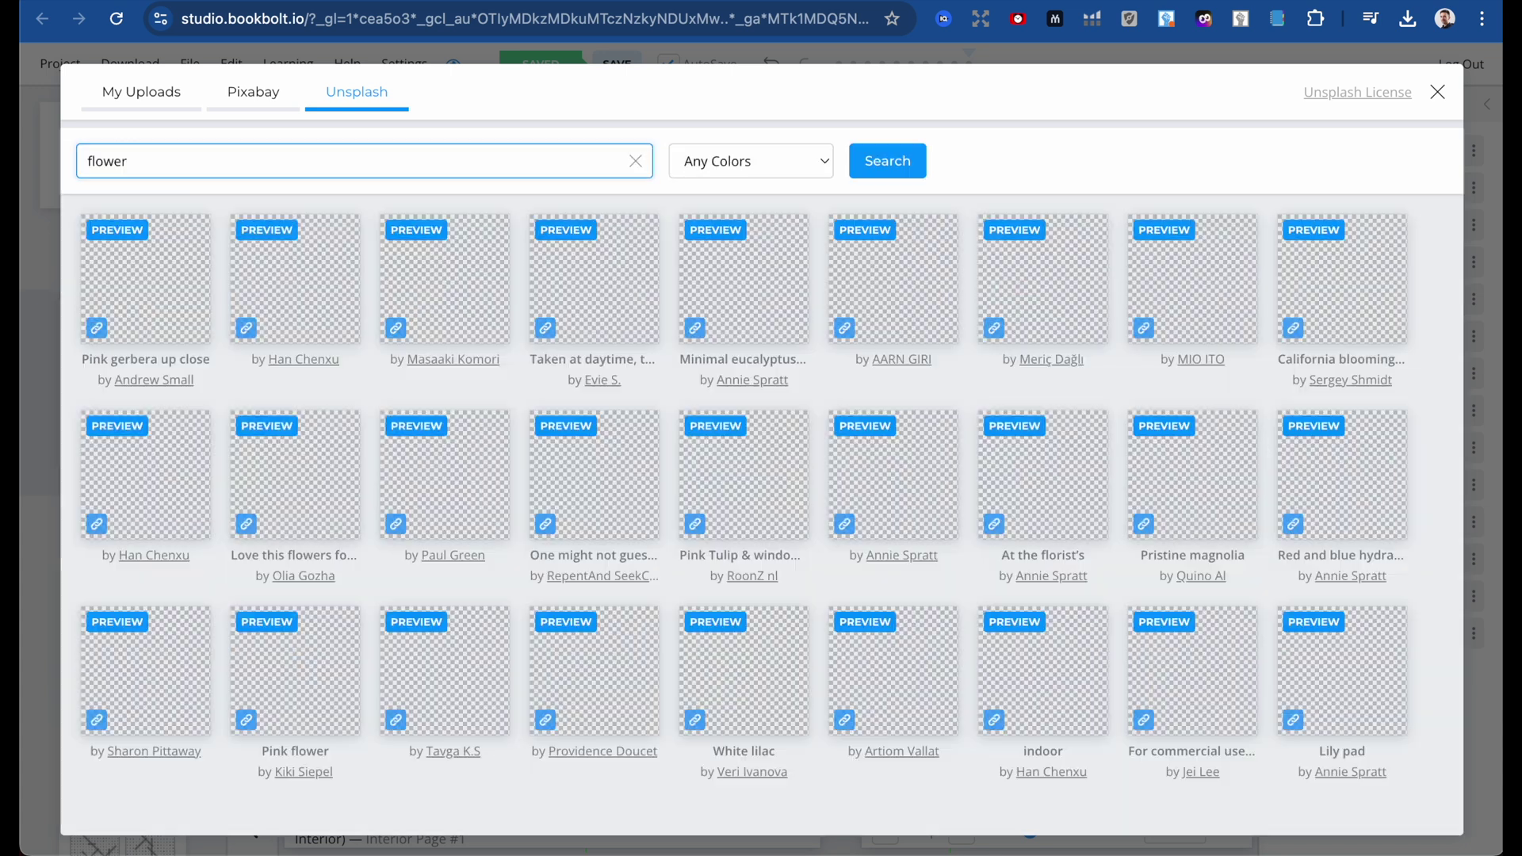
pyautogui.click(746, 176)
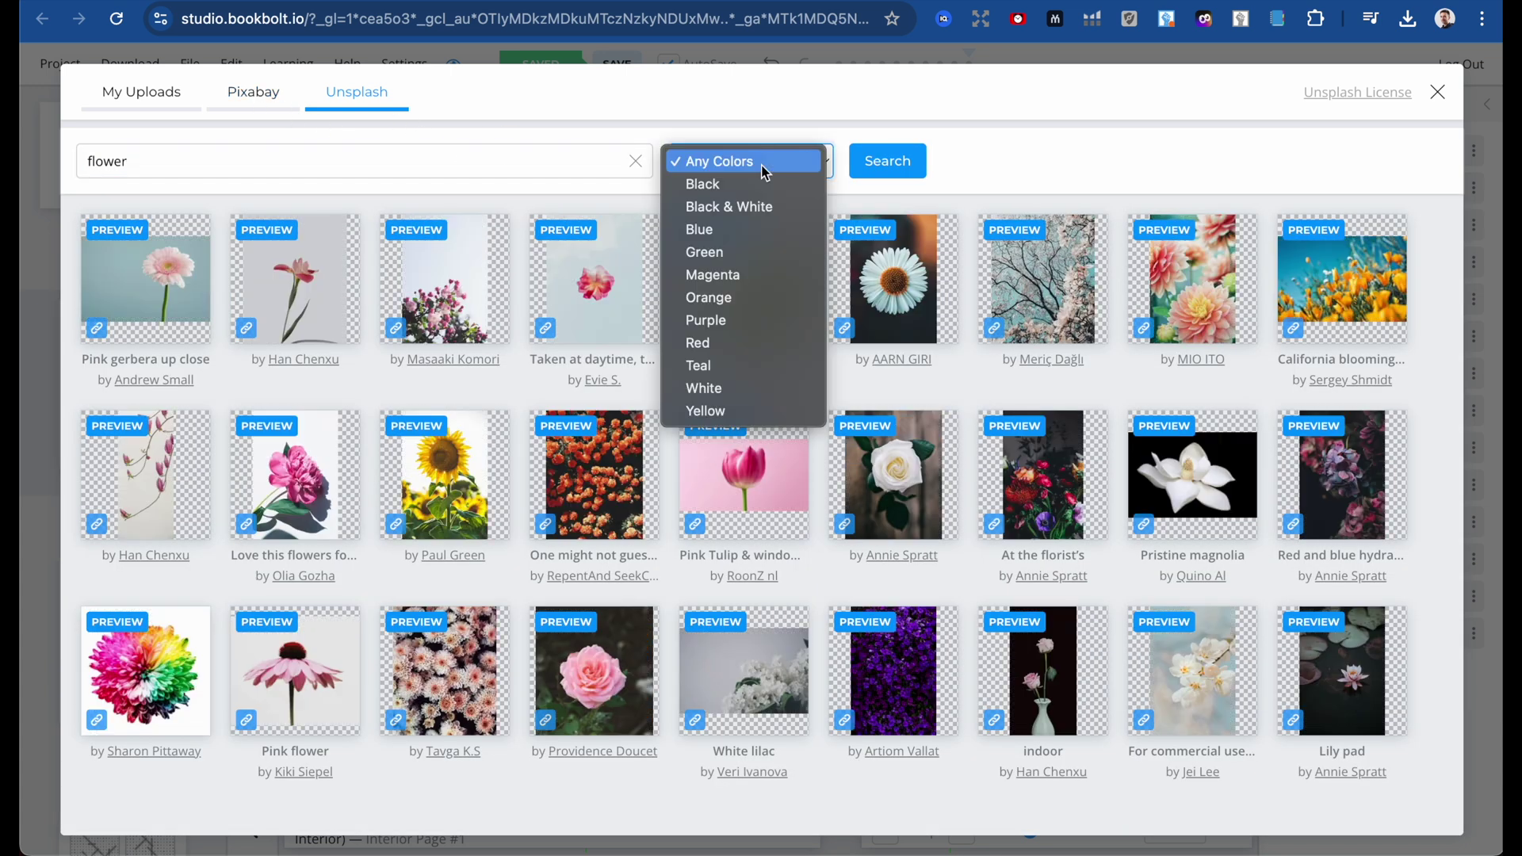
pyautogui.click(763, 208)
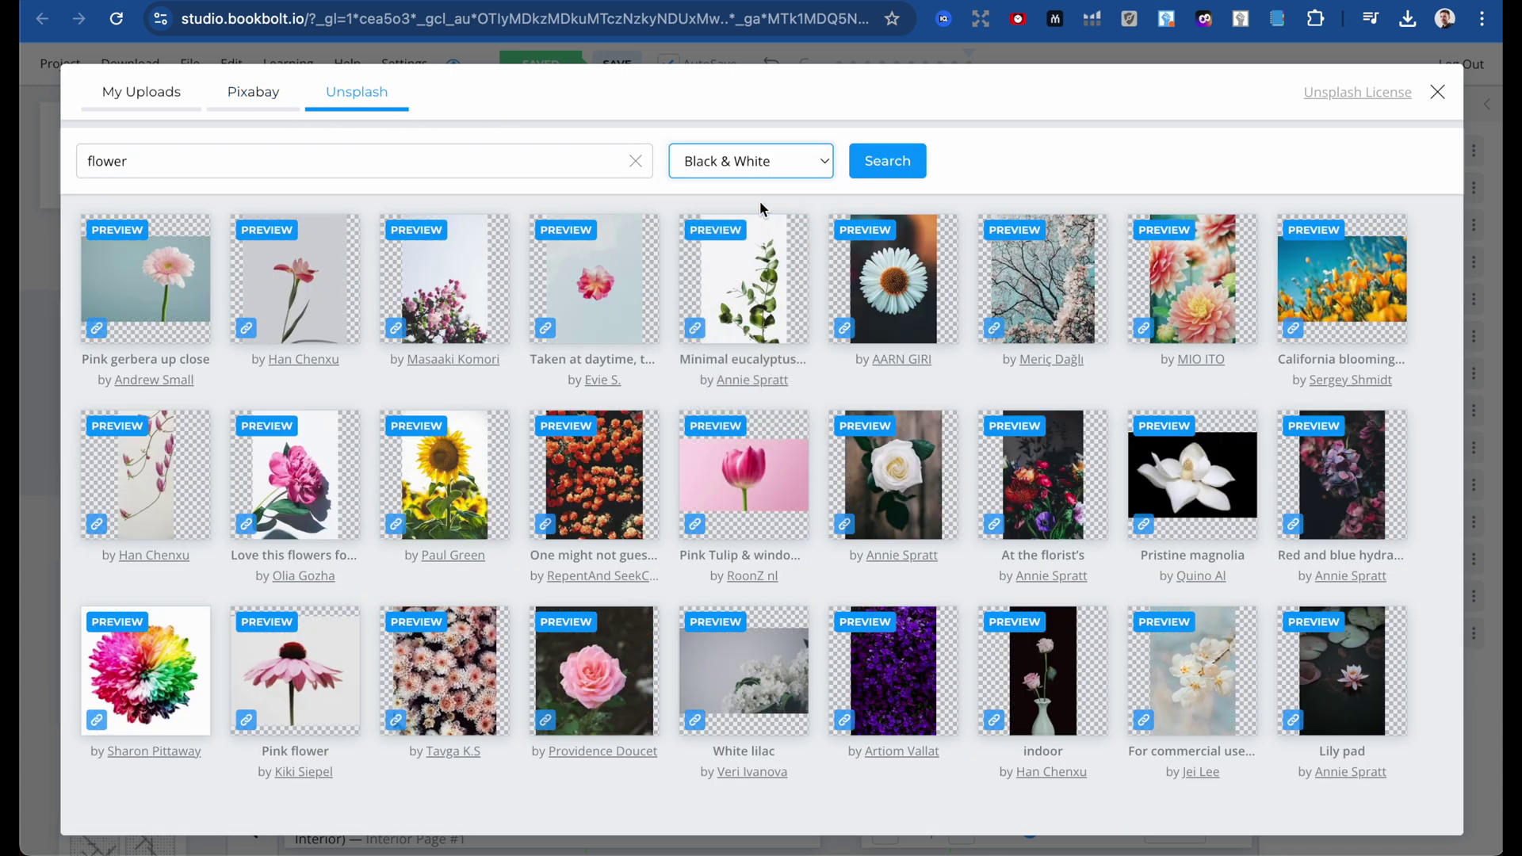
pyautogui.click(902, 179)
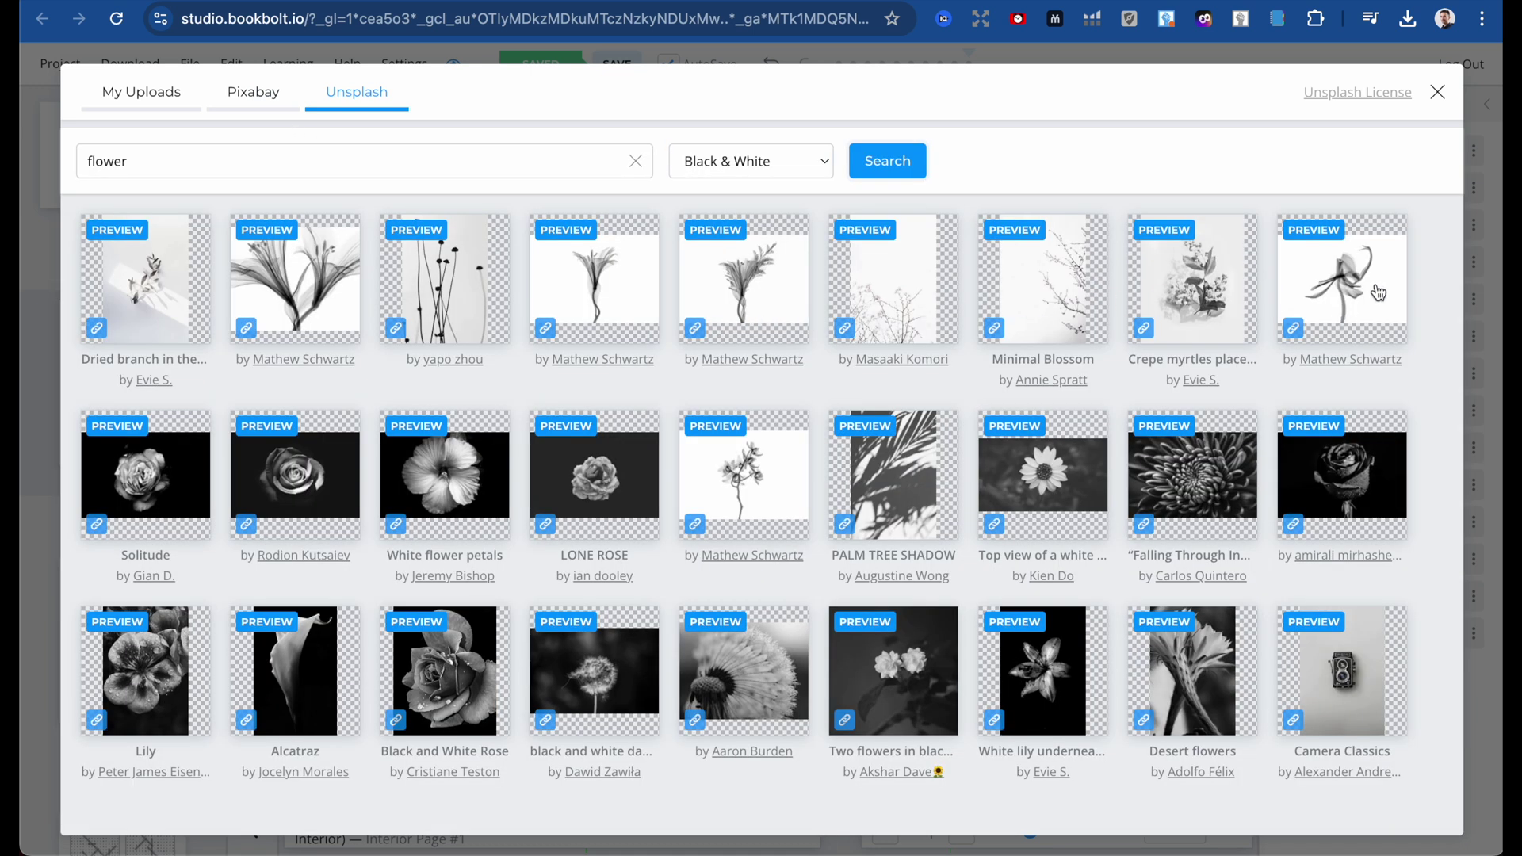
# Insert the photo of thin blossoming branches, enlarge it to cover page 1, and send it to the back.
pyautogui.click(890, 299)
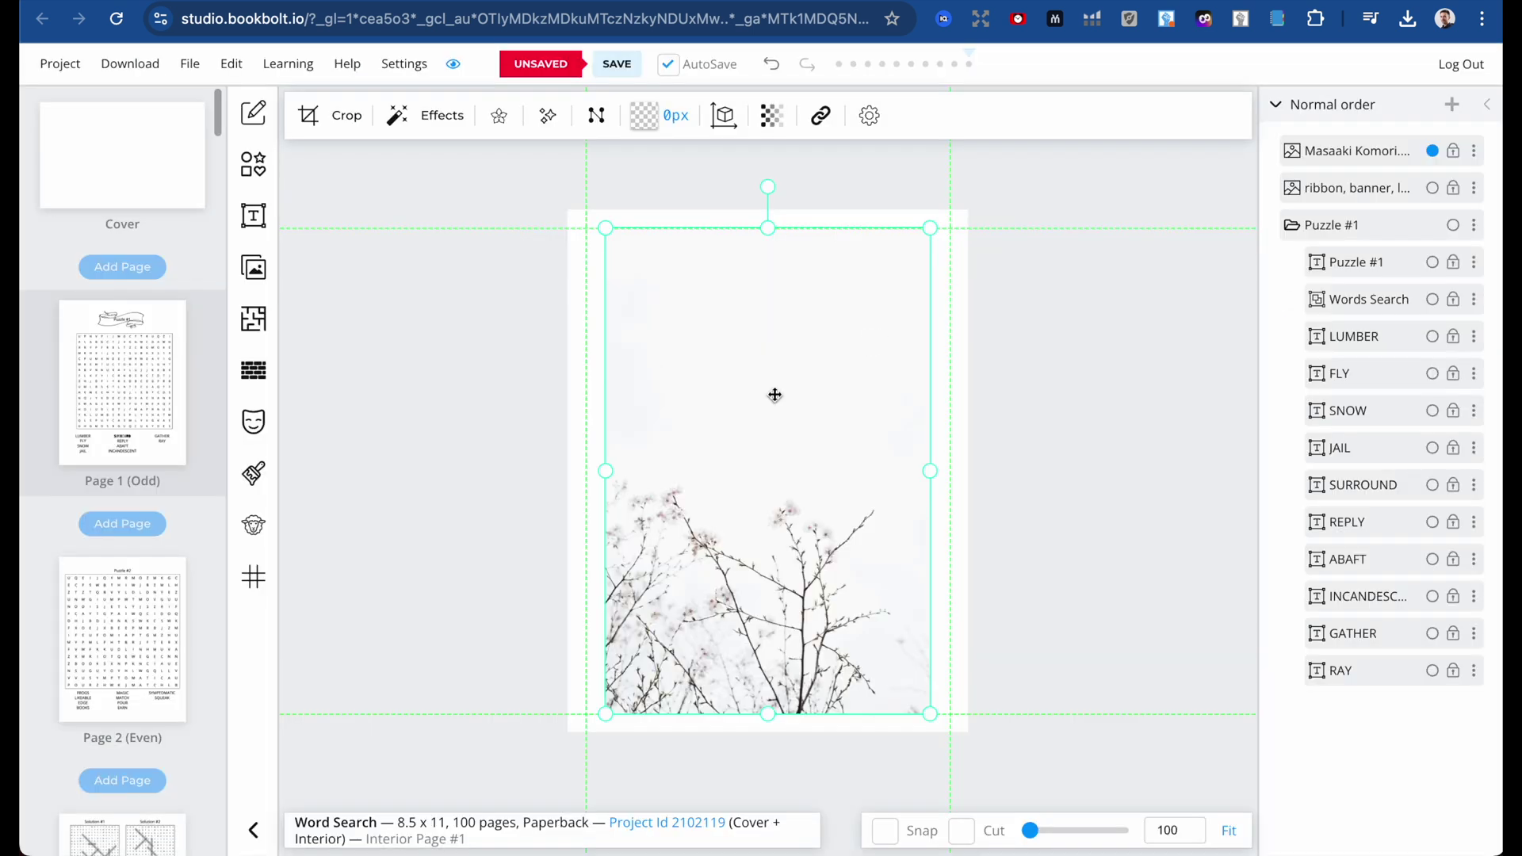
pyautogui.rightClick(767, 293)
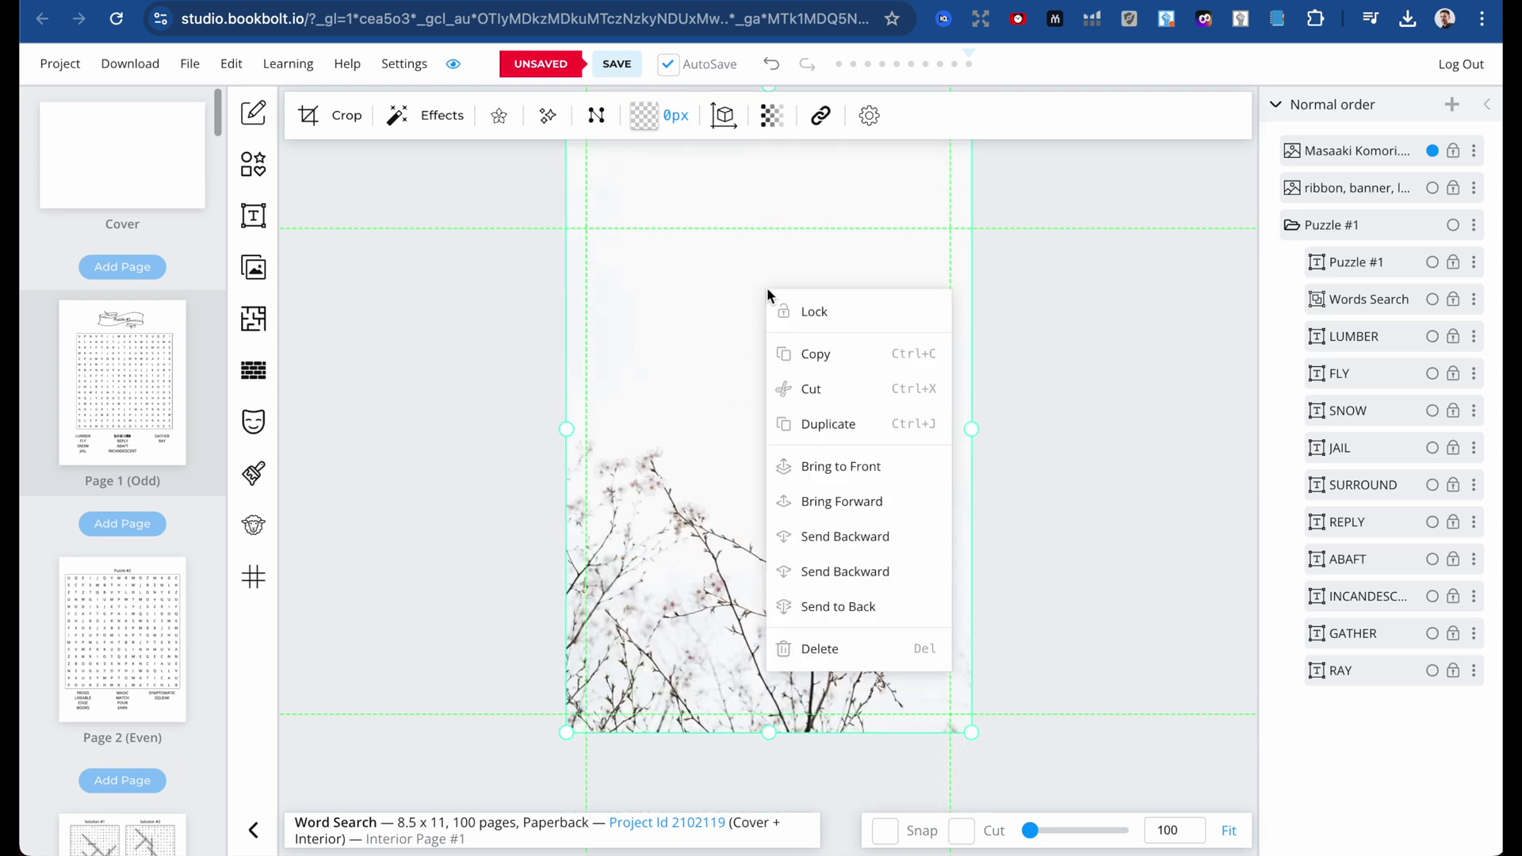
pyautogui.click(903, 604)
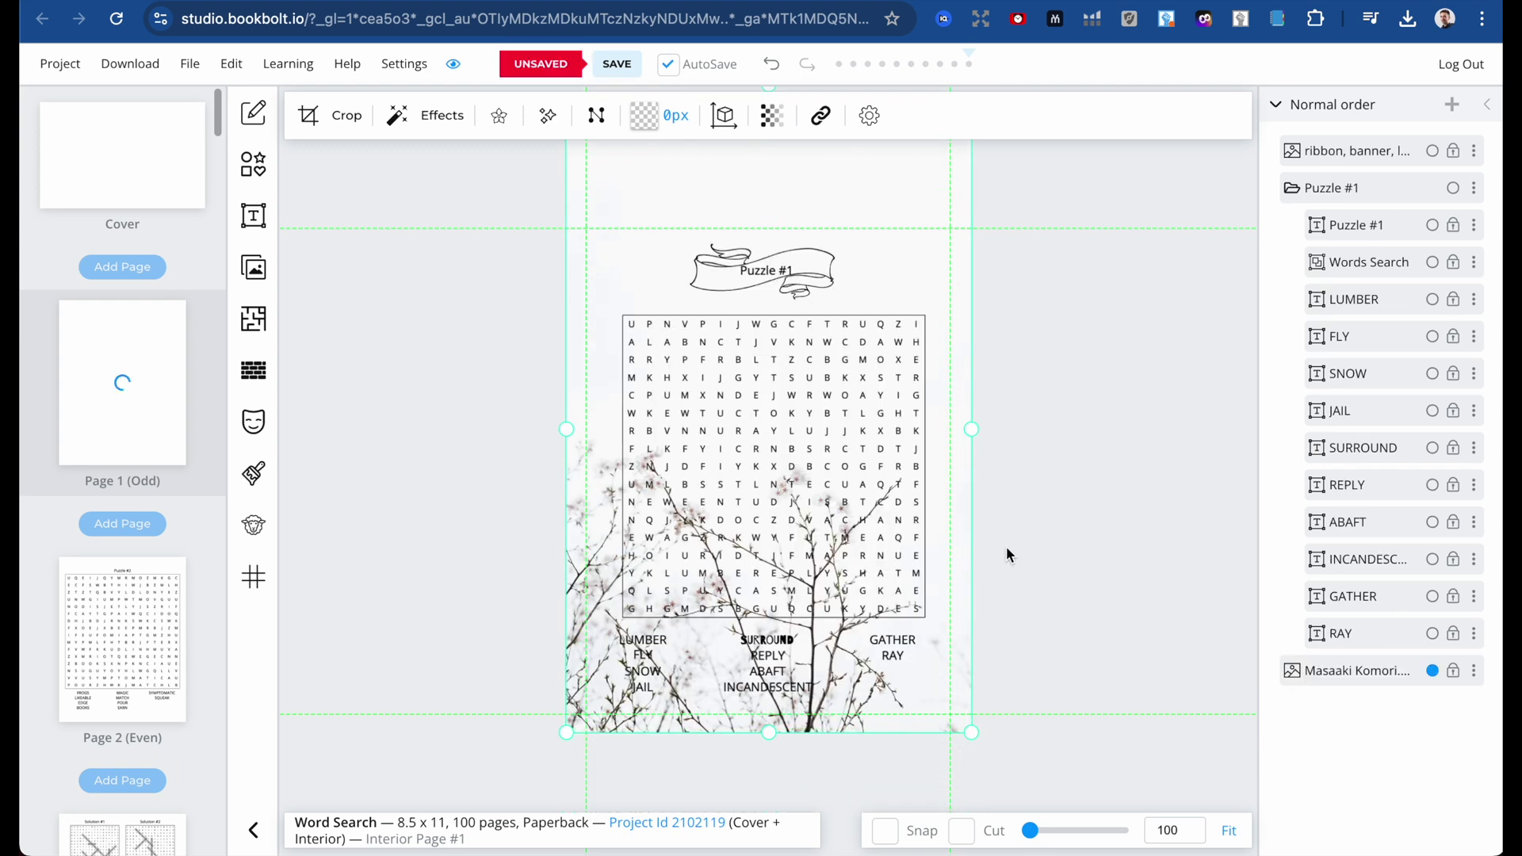
# Try lowering the page 1 background photo's opacity to 17.
pyautogui.click(771, 115)
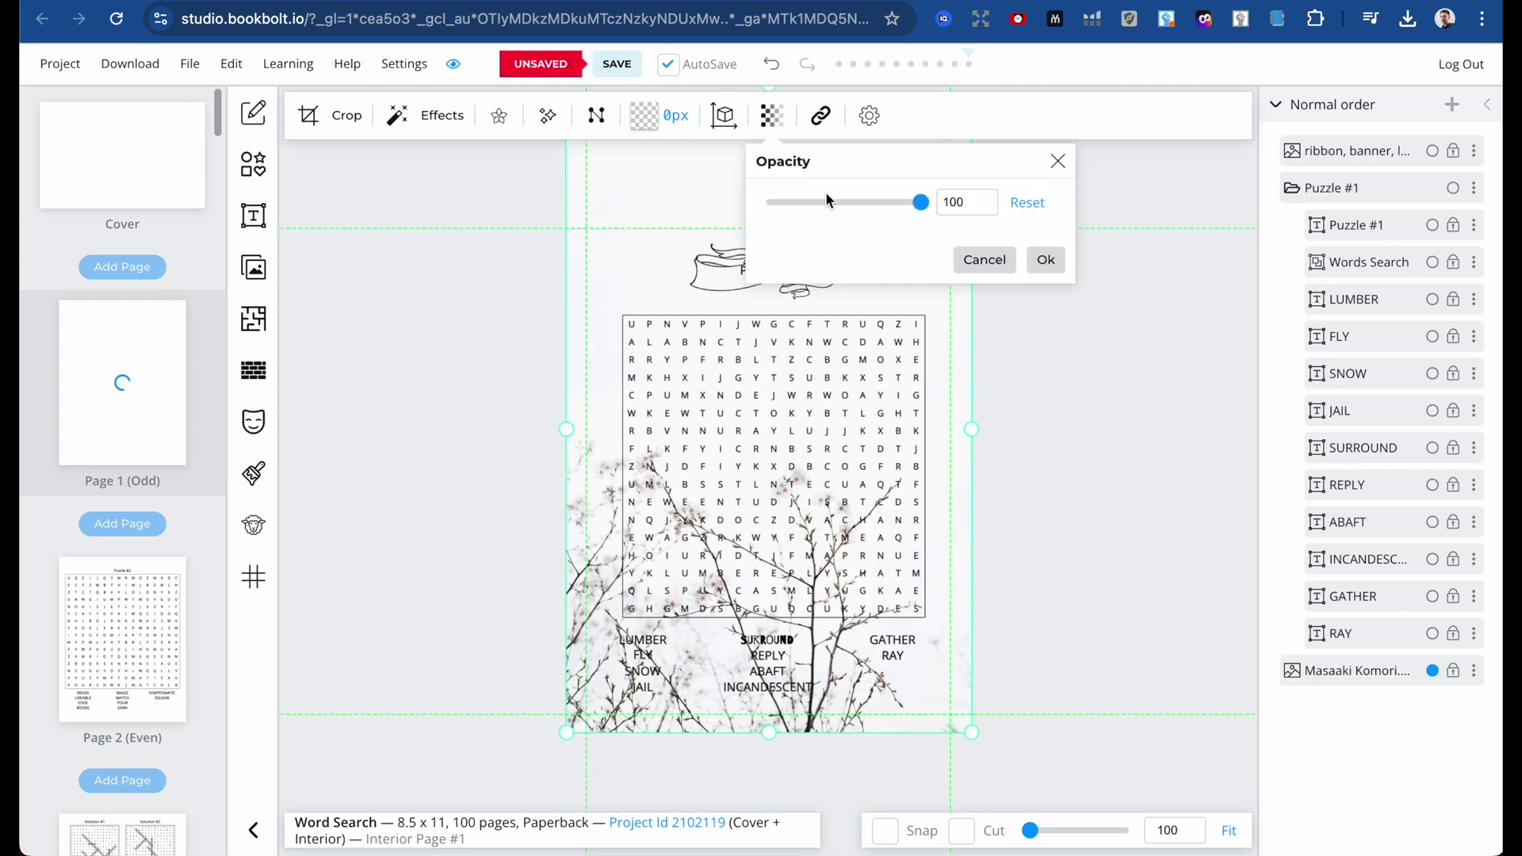
pyautogui.moveTo(917, 202); pyautogui.dragTo(794, 219)
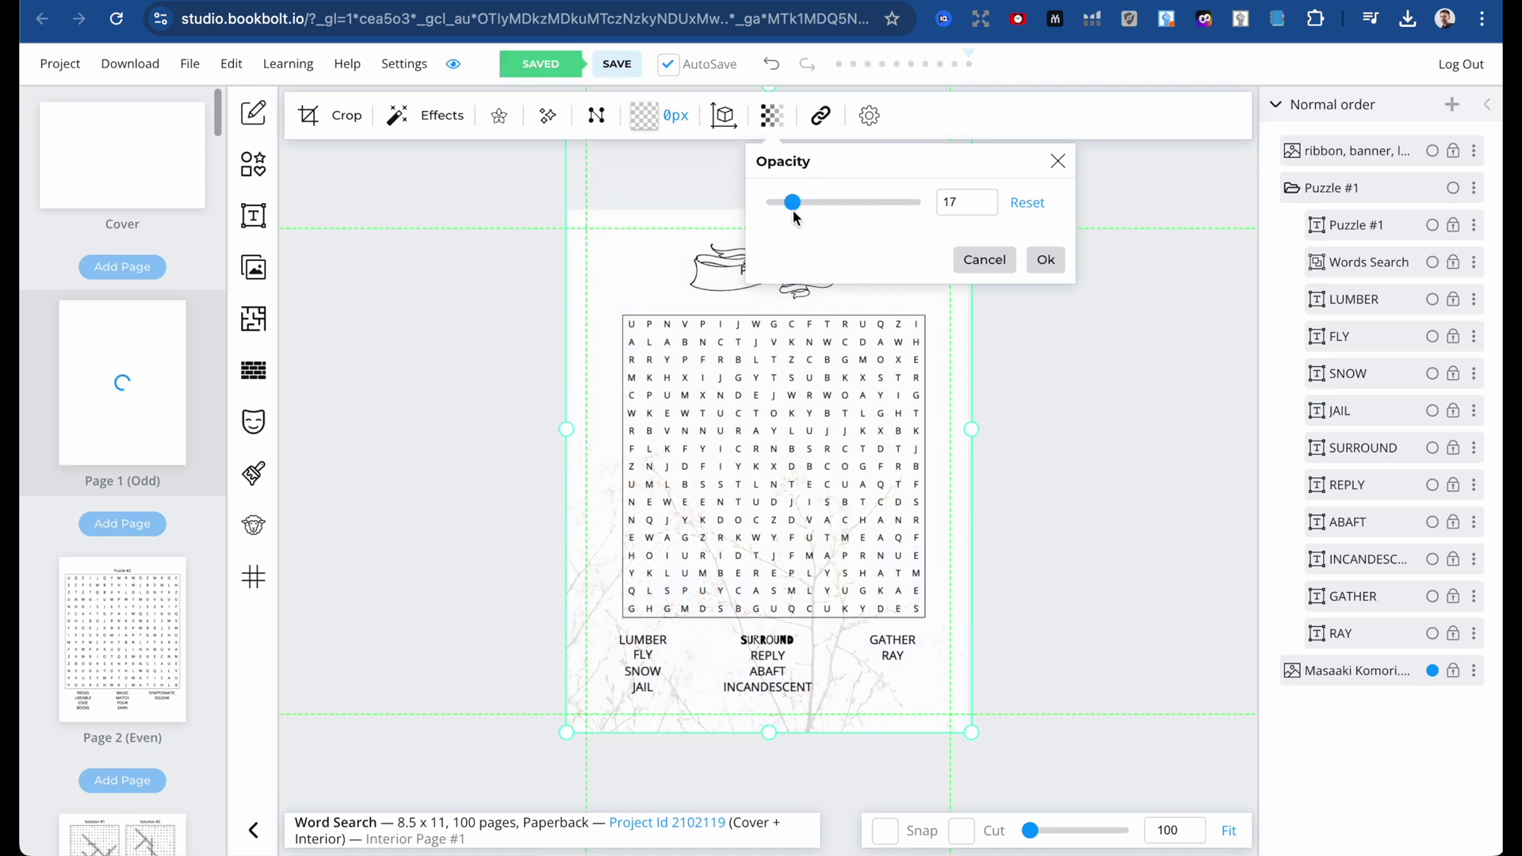
# Open page 2 and search Pixabay for "flower" images with the color filter set to Grayscale.
pyautogui.click(102, 618)
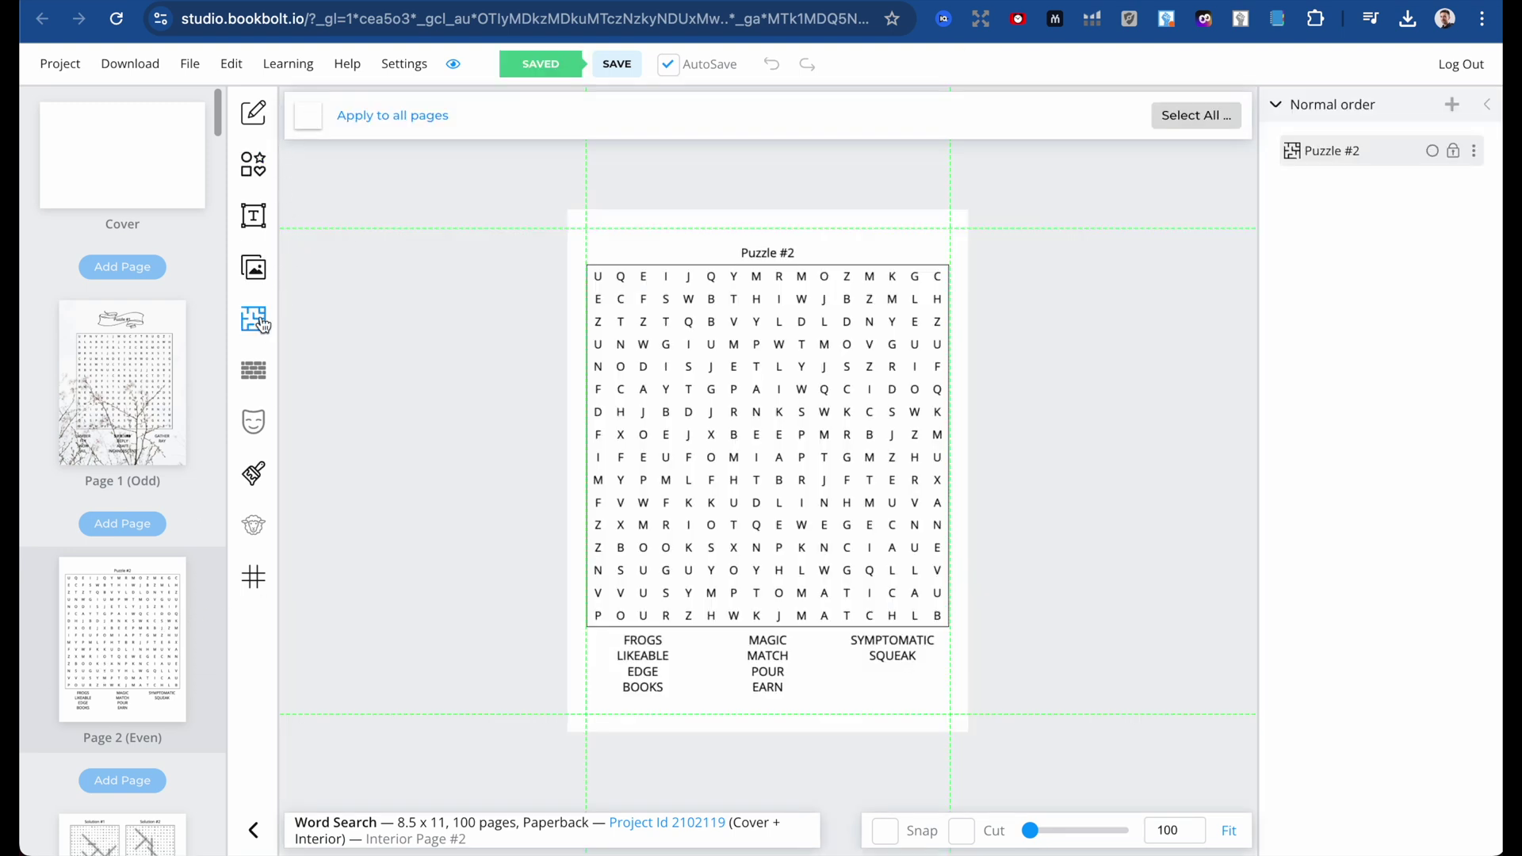
pyautogui.click(254, 270)
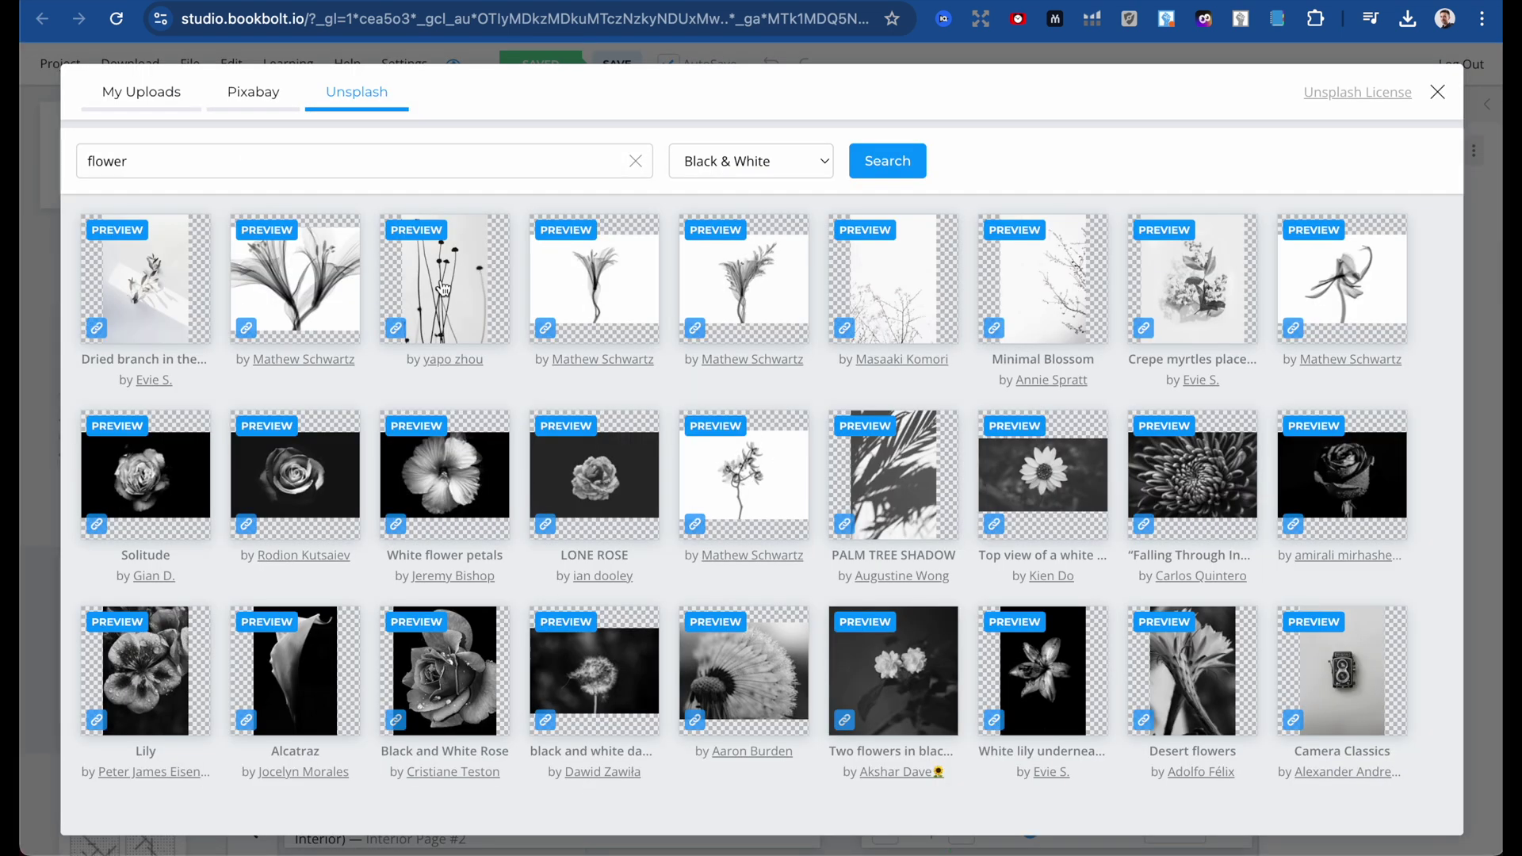
pyautogui.click(252, 99)
pyautogui.click(832, 163)
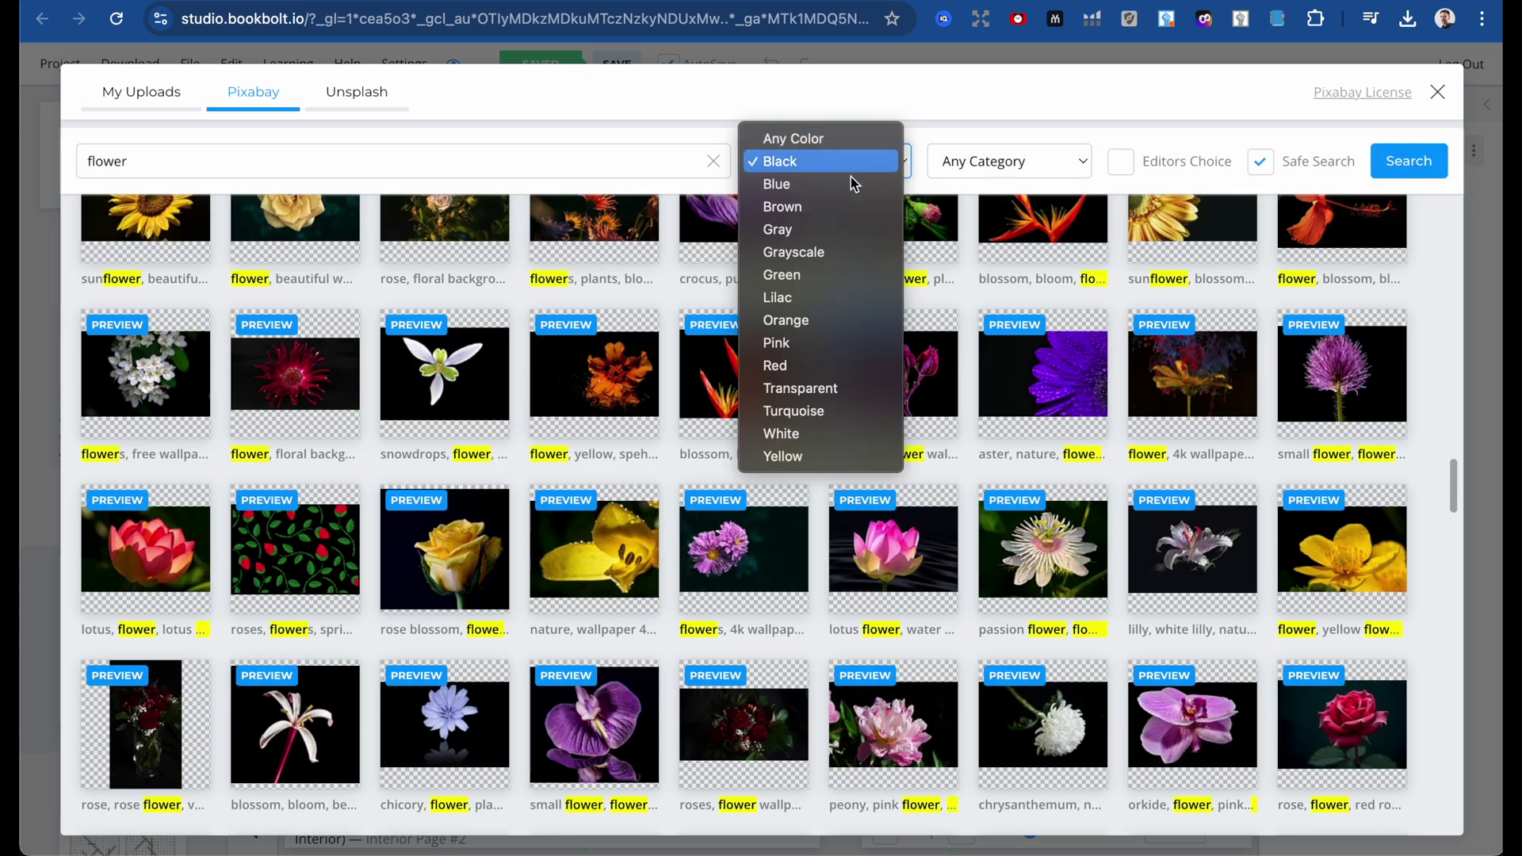
pyautogui.click(835, 252)
pyautogui.click(1429, 176)
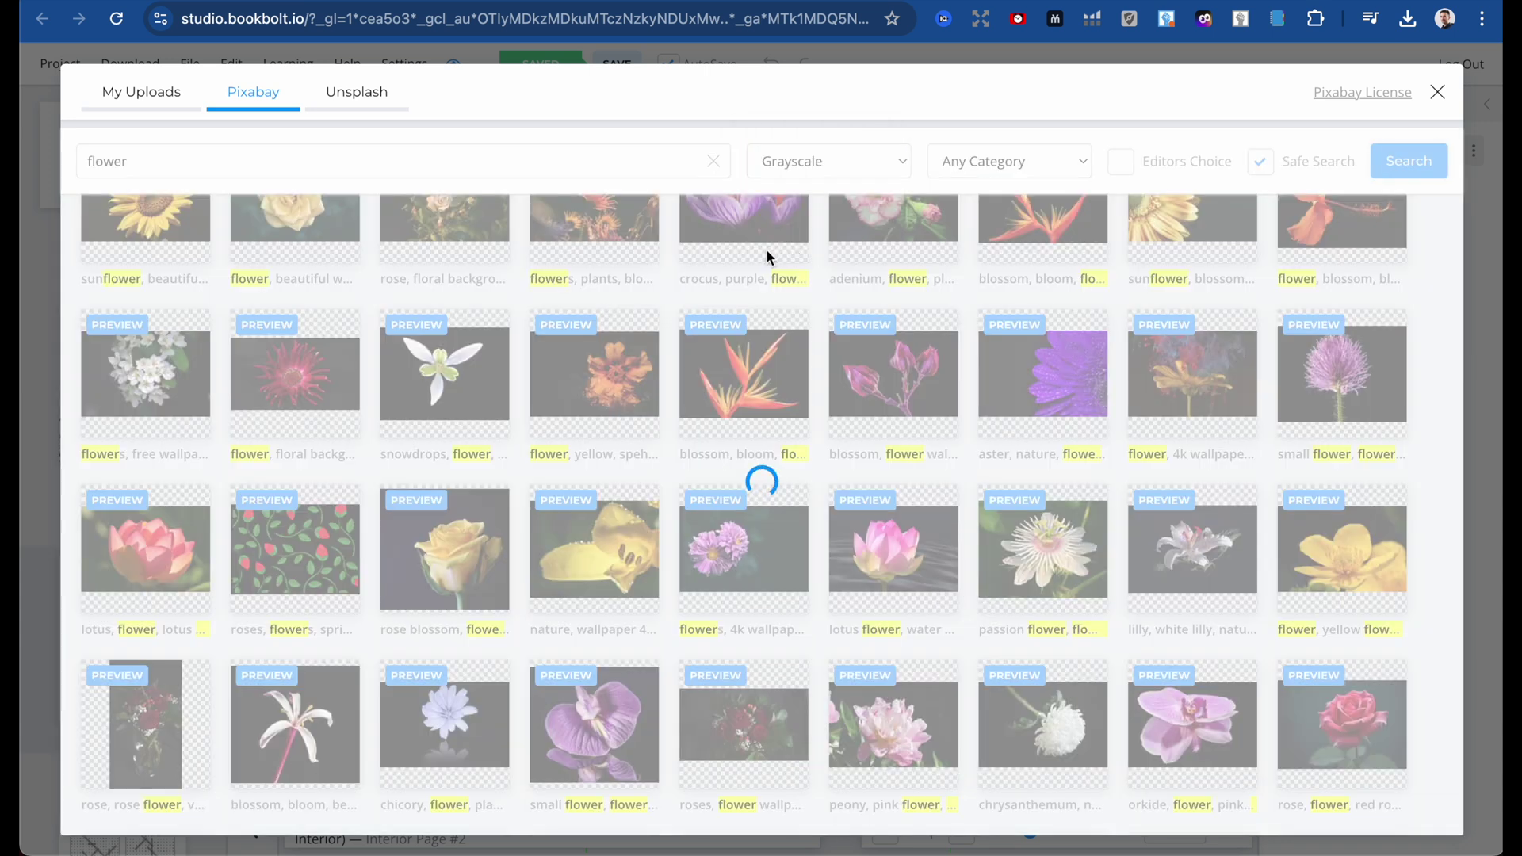
# Insert the rose line drawing behind the page 2 puzzle, scale it down slightly, and set its opacity to 11.
pyautogui.click(311, 641)
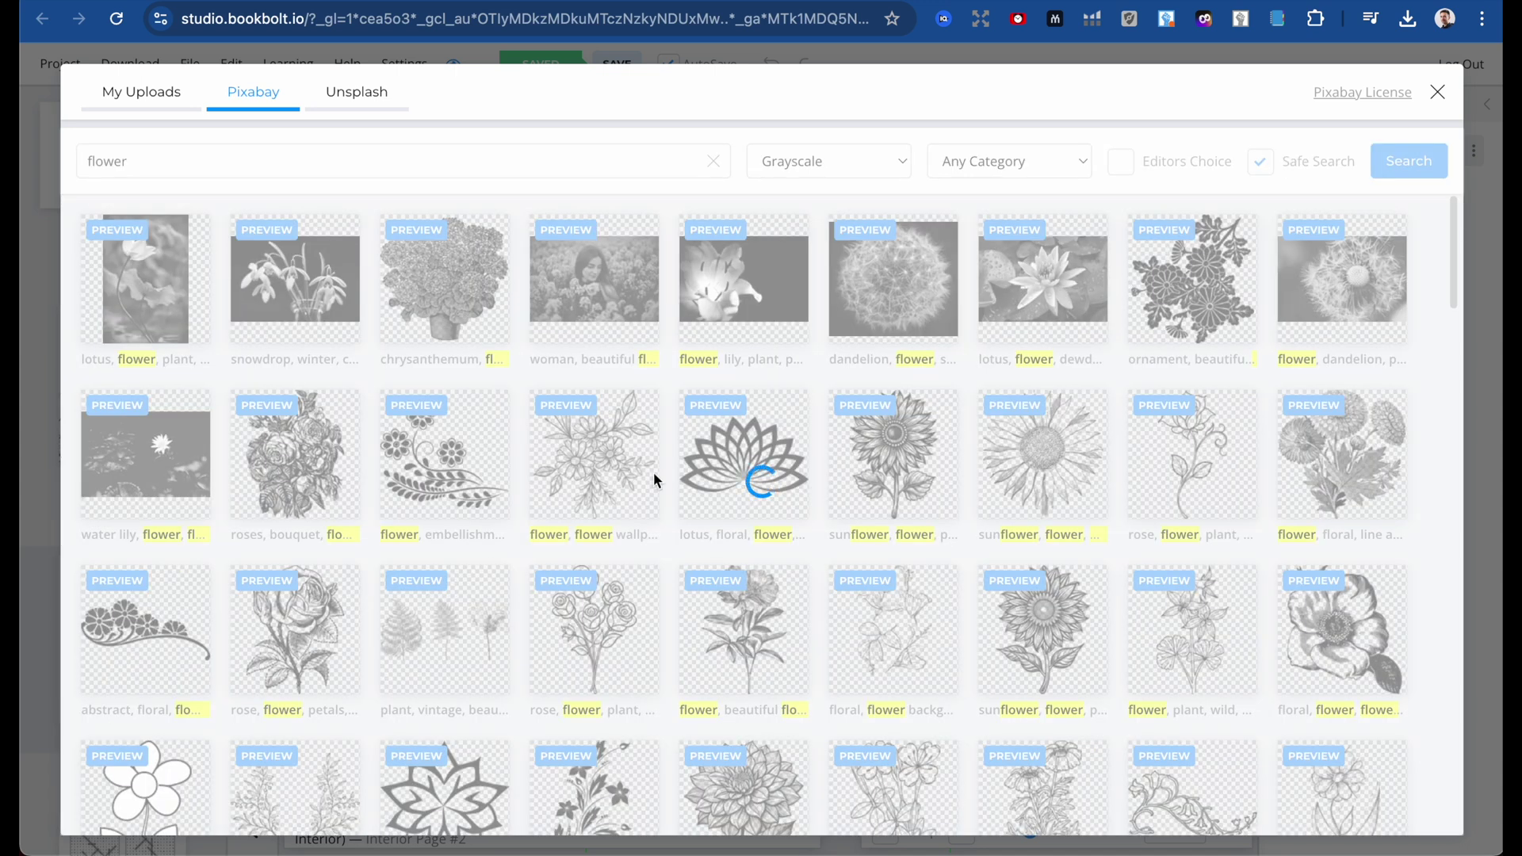
pyautogui.moveTo(620, 276); pyautogui.dragTo(640, 301)
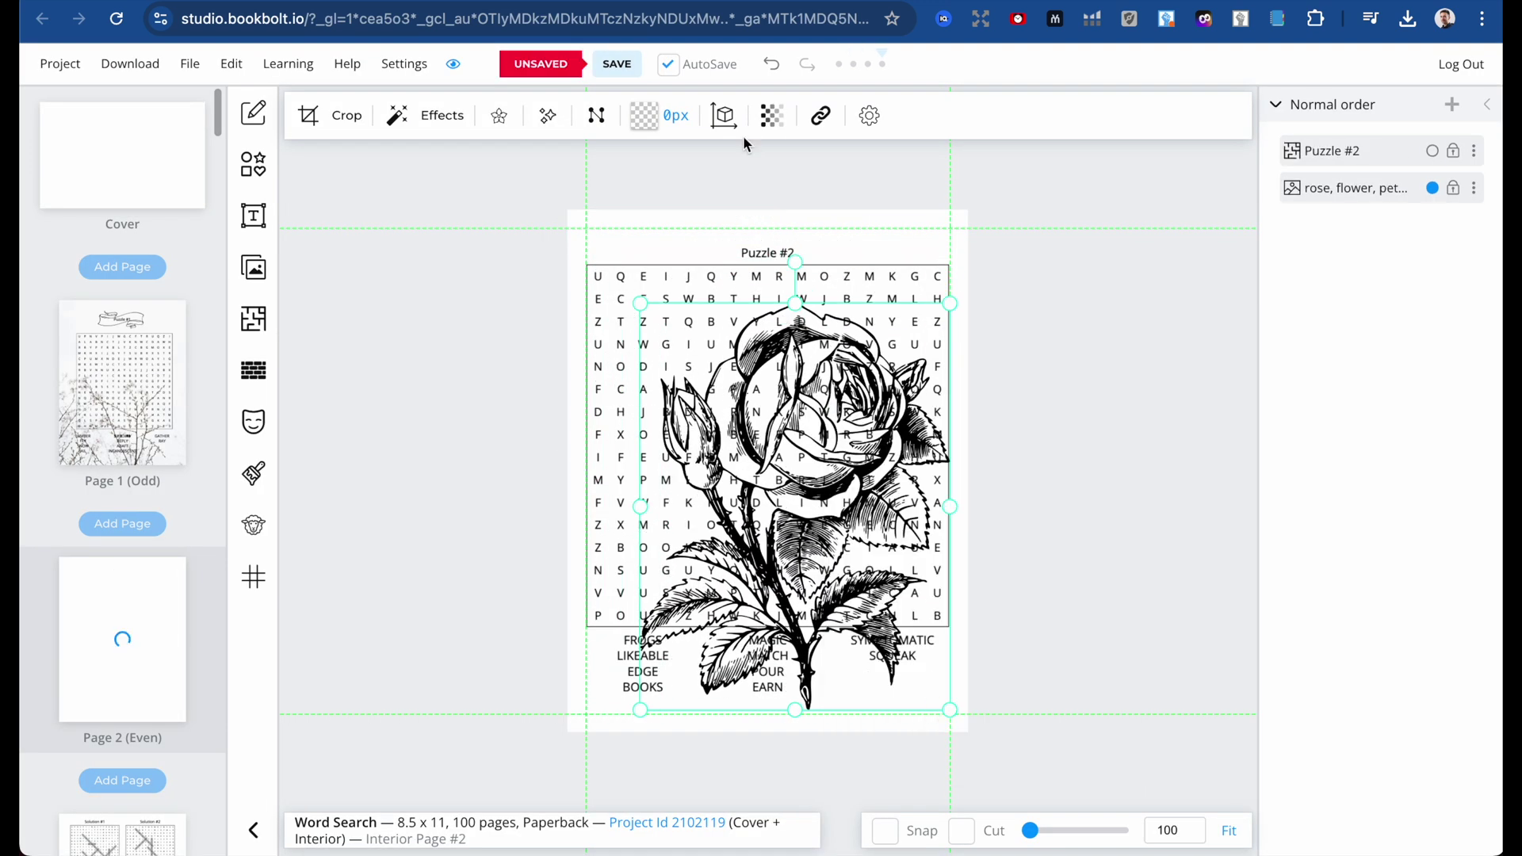
pyautogui.click(771, 115)
pyautogui.moveTo(809, 212); pyautogui.dragTo(783, 208)
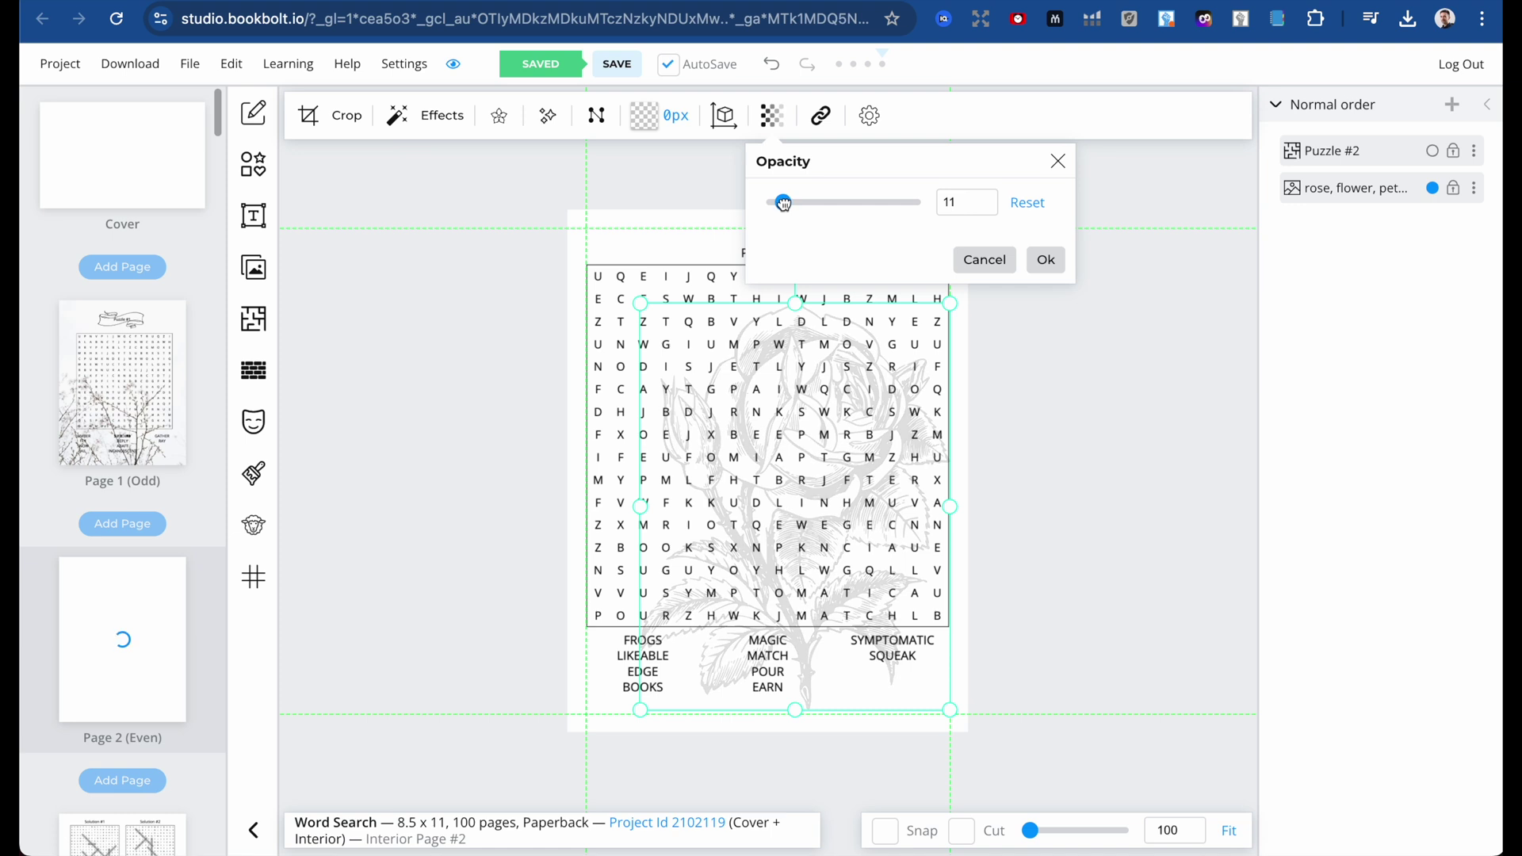
# Scale the page 2 puzzle down slightly and copy the ribbon banner from page 1 onto page 2.
pyautogui.click(626, 301)
pyautogui.moveTo(756, 261); pyautogui.dragTo(757, 270)
pyautogui.click(127, 384)
pyautogui.click(932, 152)
pyautogui.click(807, 289)
pyautogui.hotkey('ctrl', 'c')
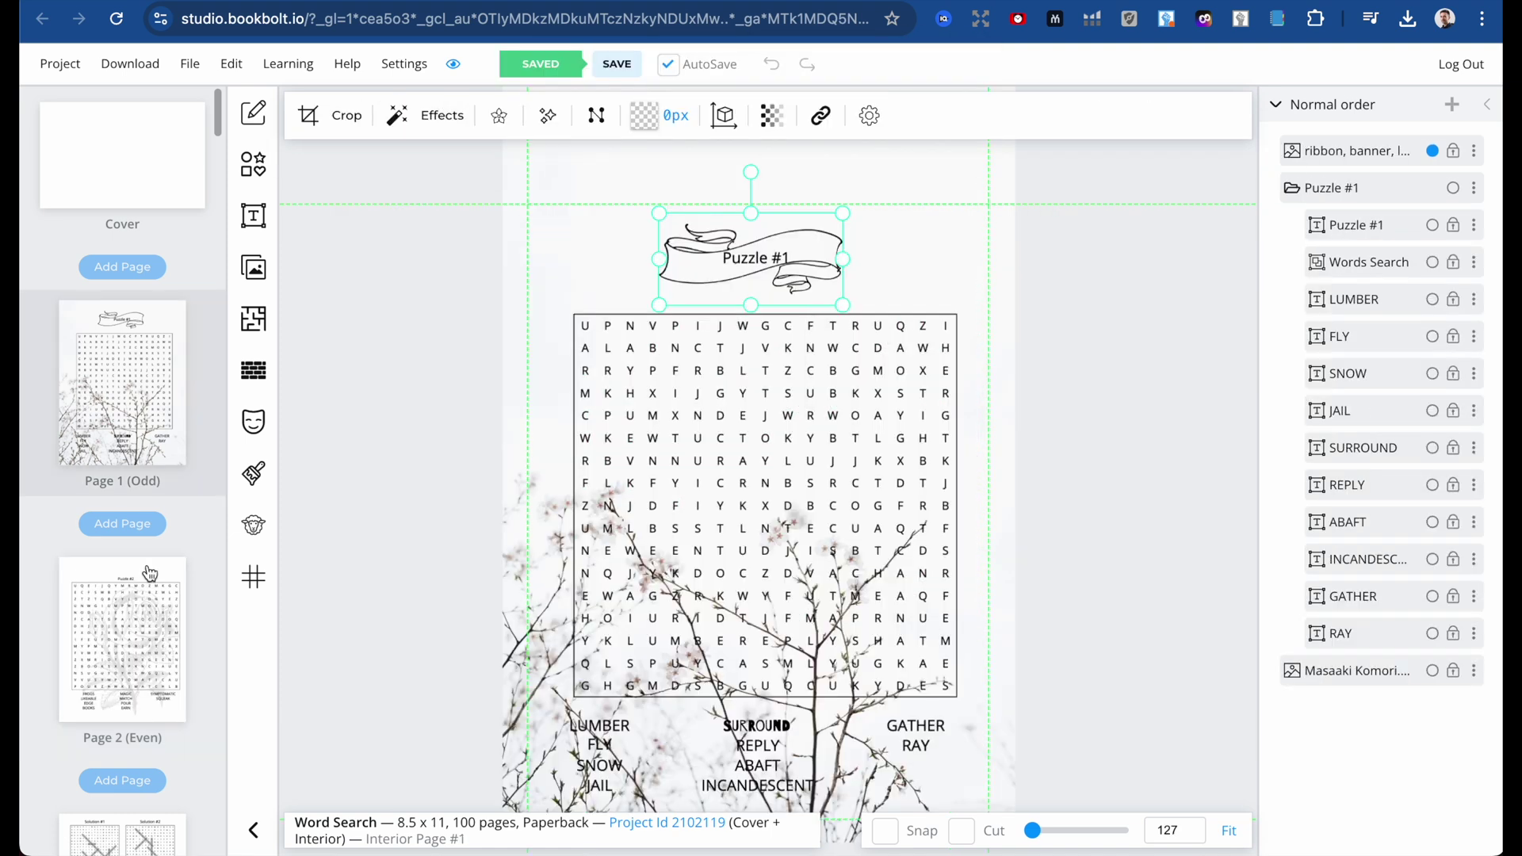
pyautogui.click(147, 572)
pyautogui.hotkey('ctrl', 'v')
pyautogui.hotkey('ctrl', 'z')
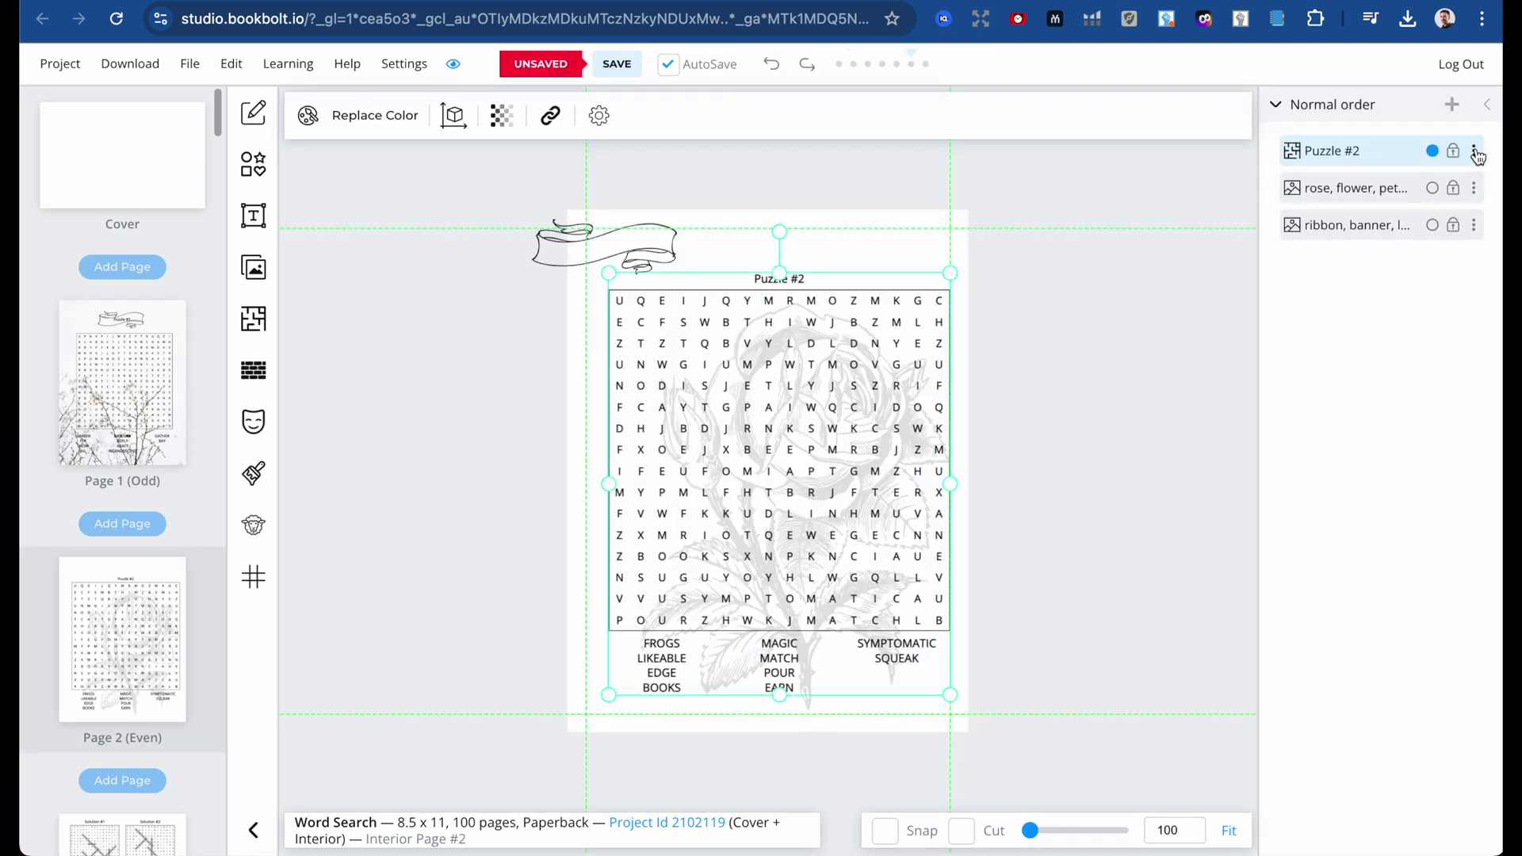
# Open the Puzzle #2 layer's options and move the ribbon banner over the page 2 puzzle title.
pyautogui.click(1474, 152)
pyautogui.click(1334, 168)
pyautogui.click(796, 279)
pyautogui.click(603, 247)
pyautogui.moveTo(602, 247); pyautogui.dragTo(773, 256)
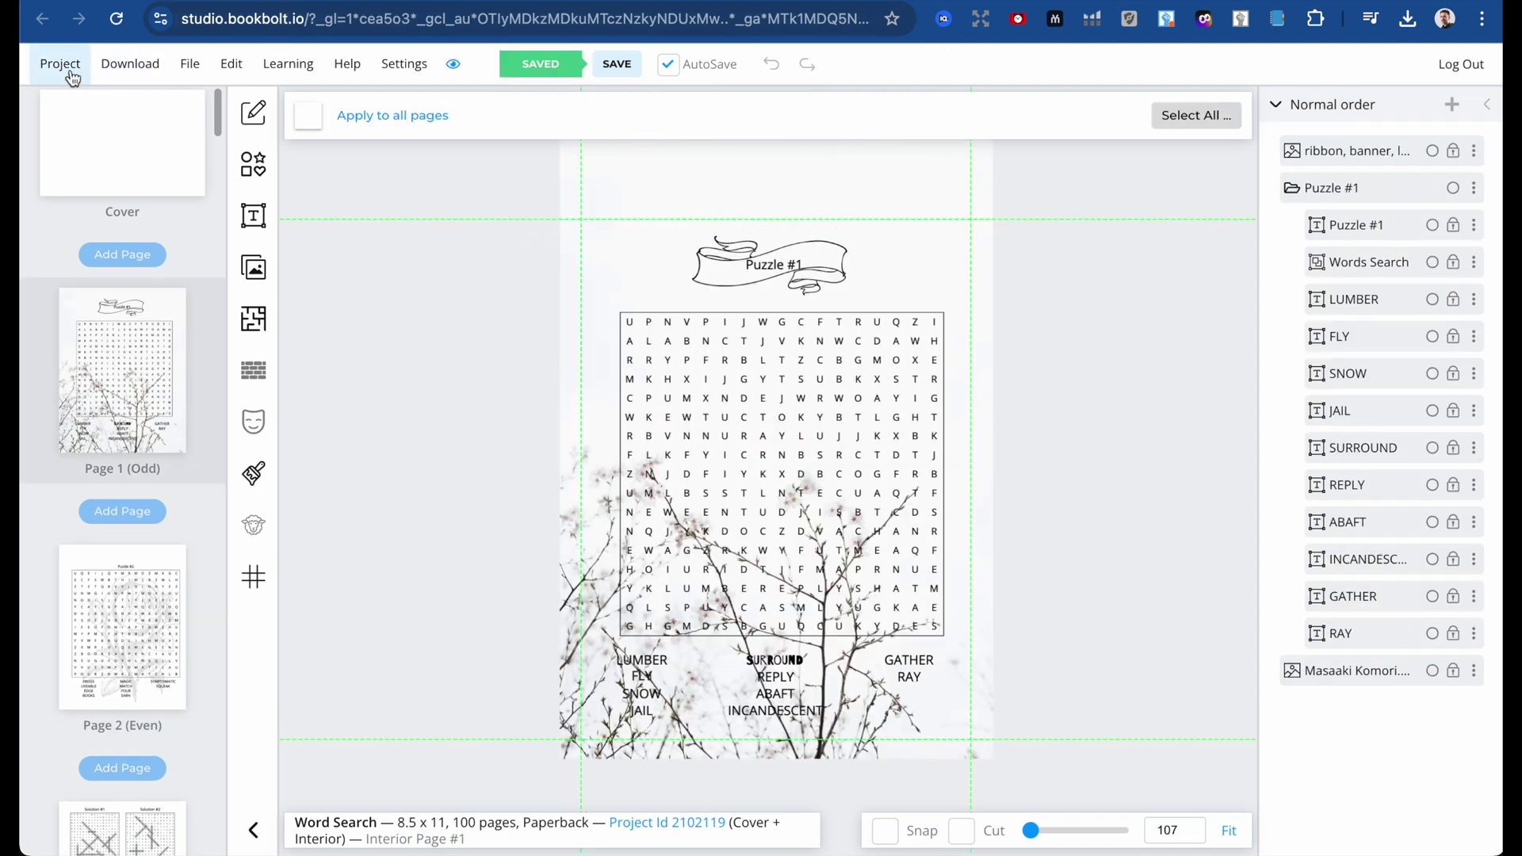
pyautogui.click(129, 70)
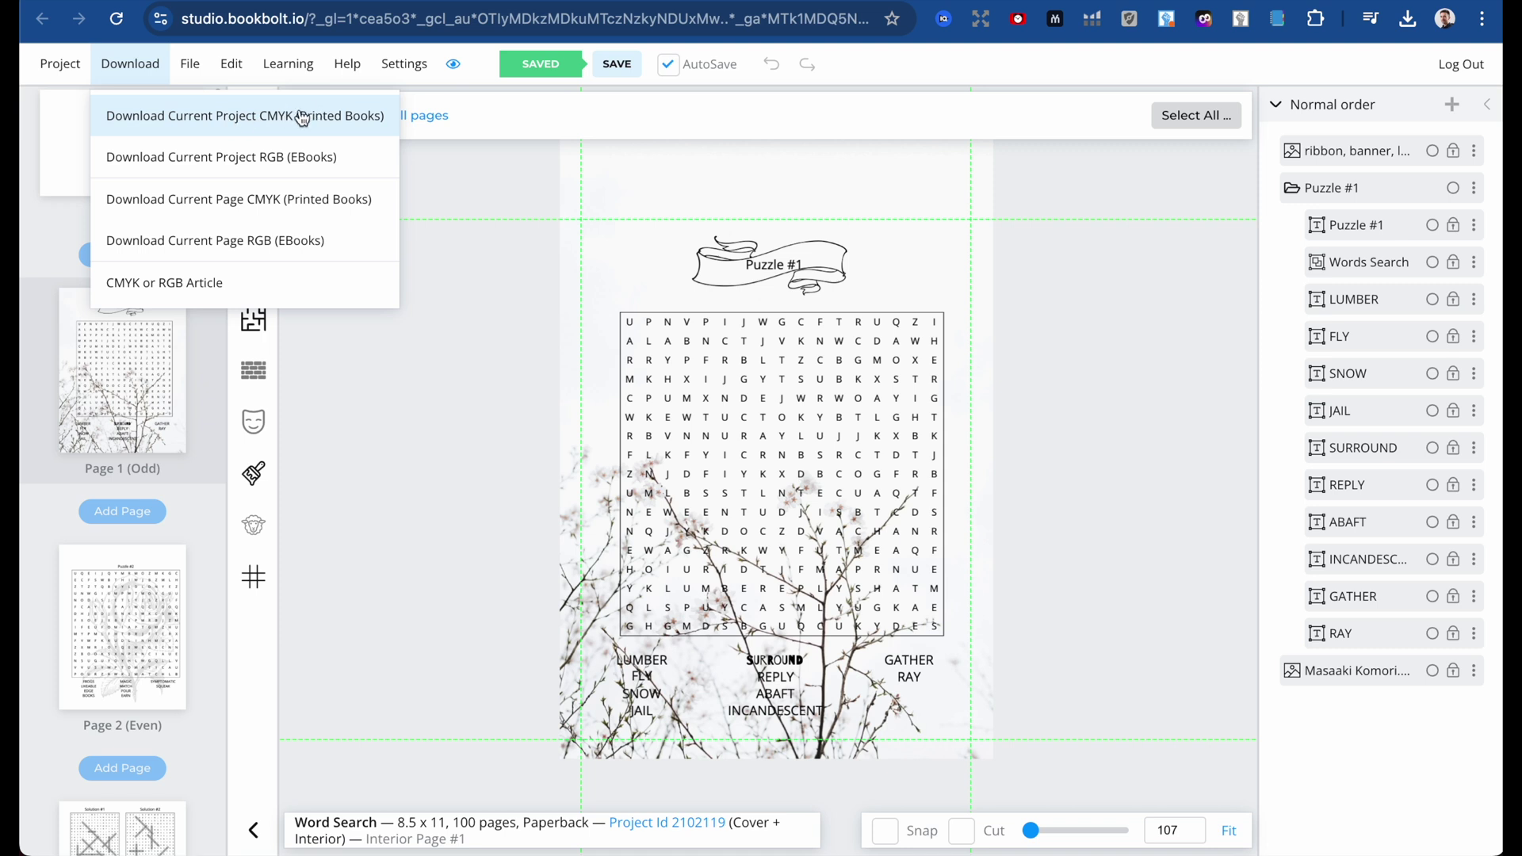
pyautogui.scroll(-10, 124, 487)
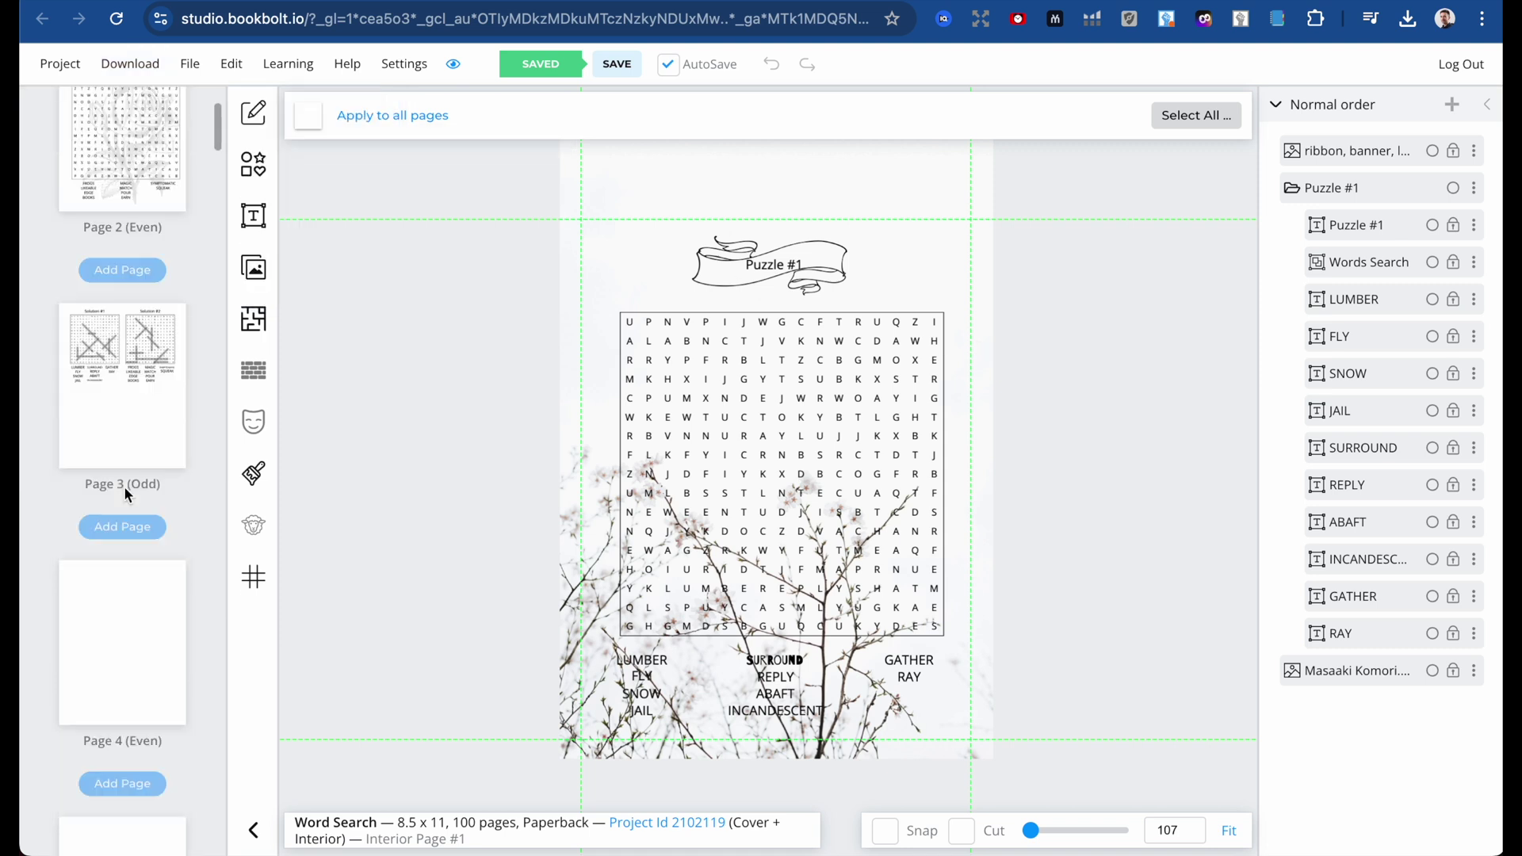
# Choose the Words Search Custom interior template for pages 4 and 5 and continue to its options.
pyautogui.click(253, 319)
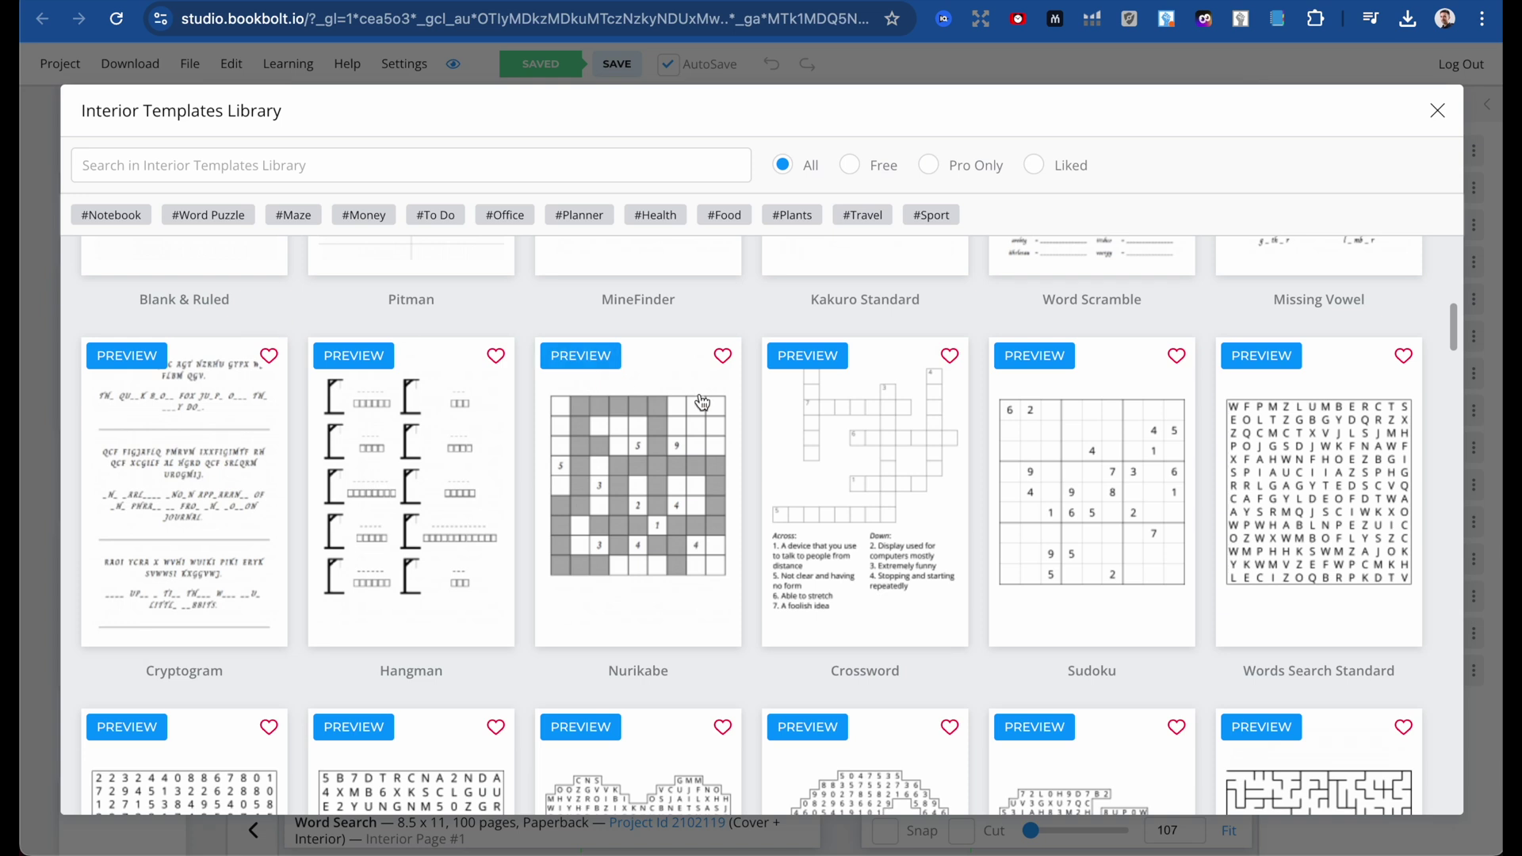
pyautogui.scroll(-3, 989, 452)
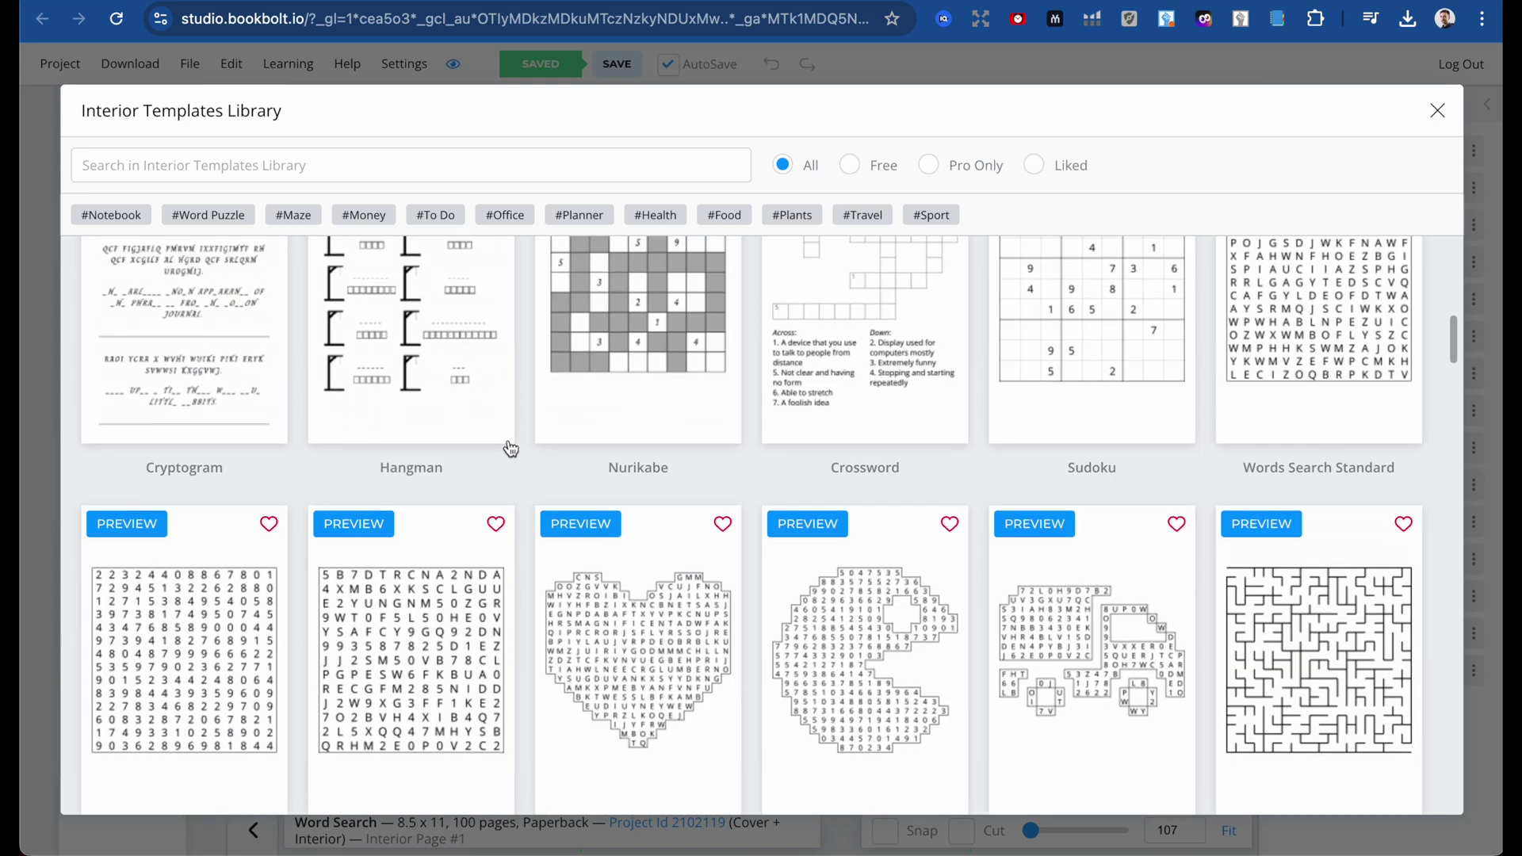
pyautogui.scroll(-6, 501, 454)
pyautogui.scroll(2, 503, 457)
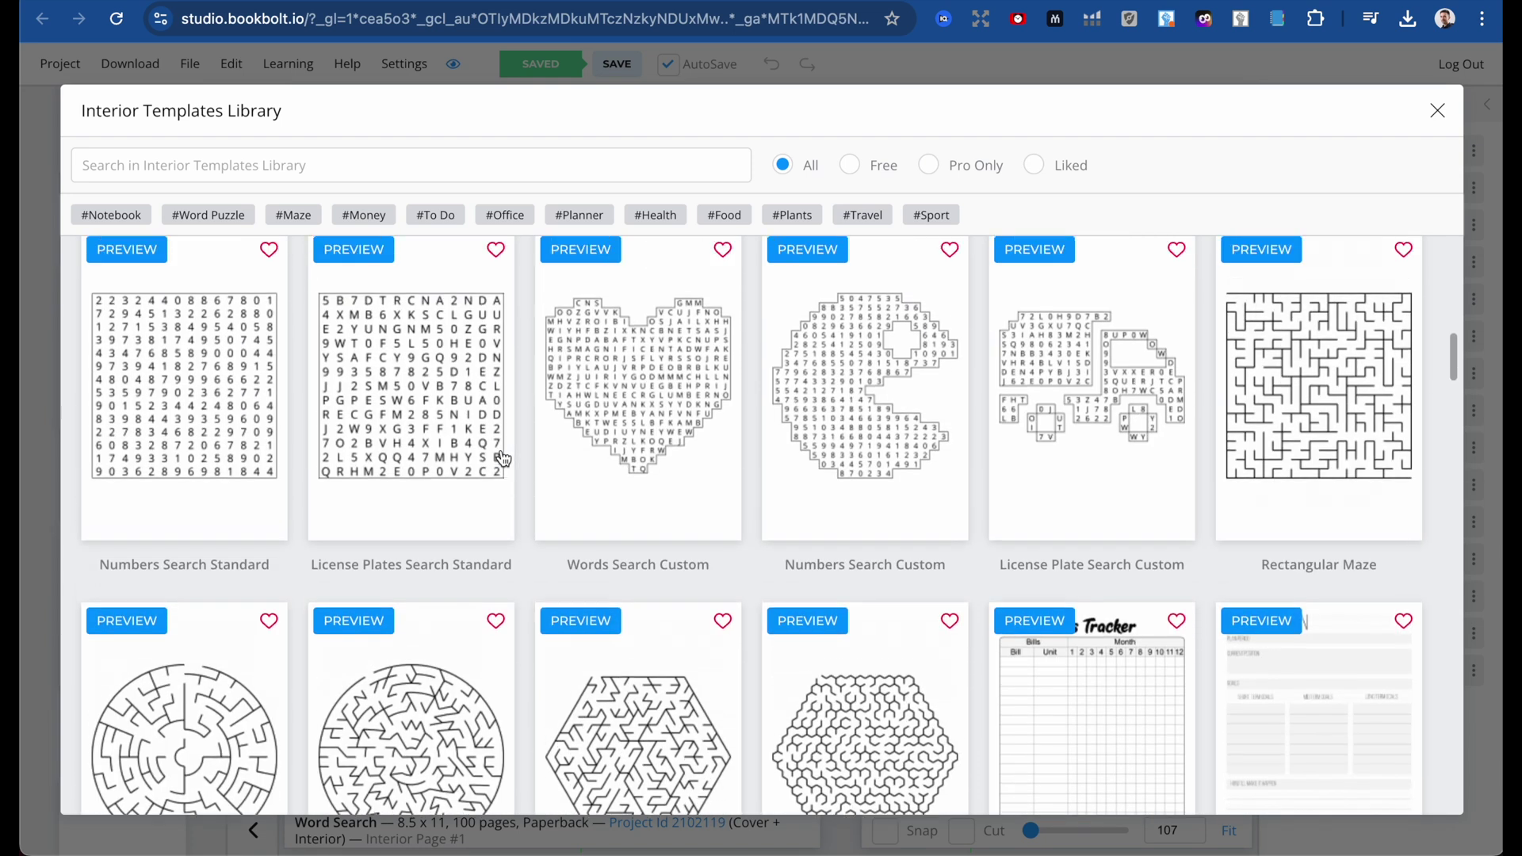
pyautogui.scroll(1, 503, 457)
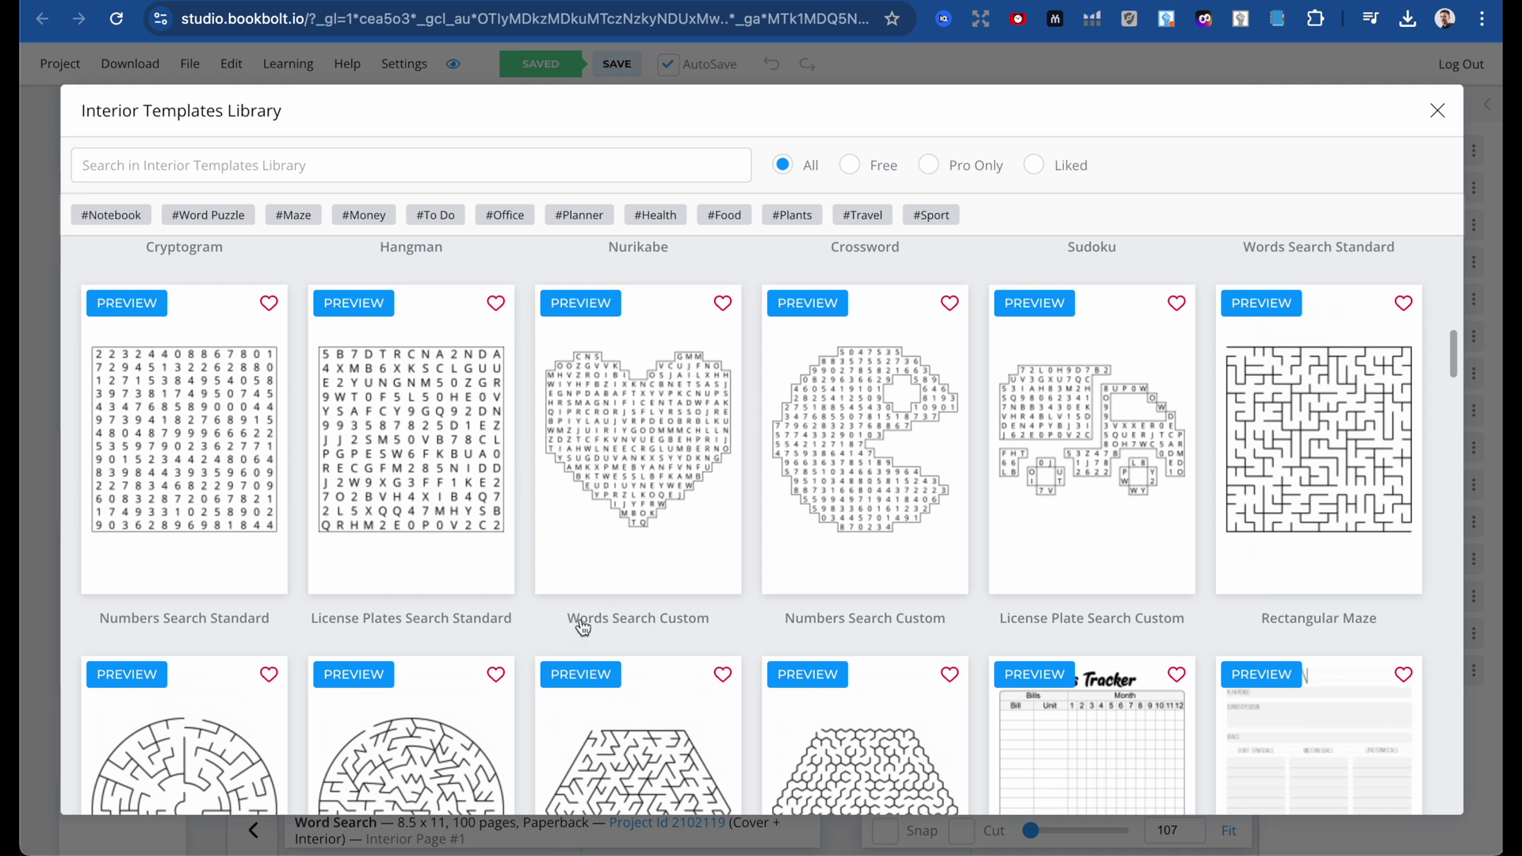
pyautogui.click(635, 485)
pyautogui.click(671, 285)
pyautogui.click(781, 279)
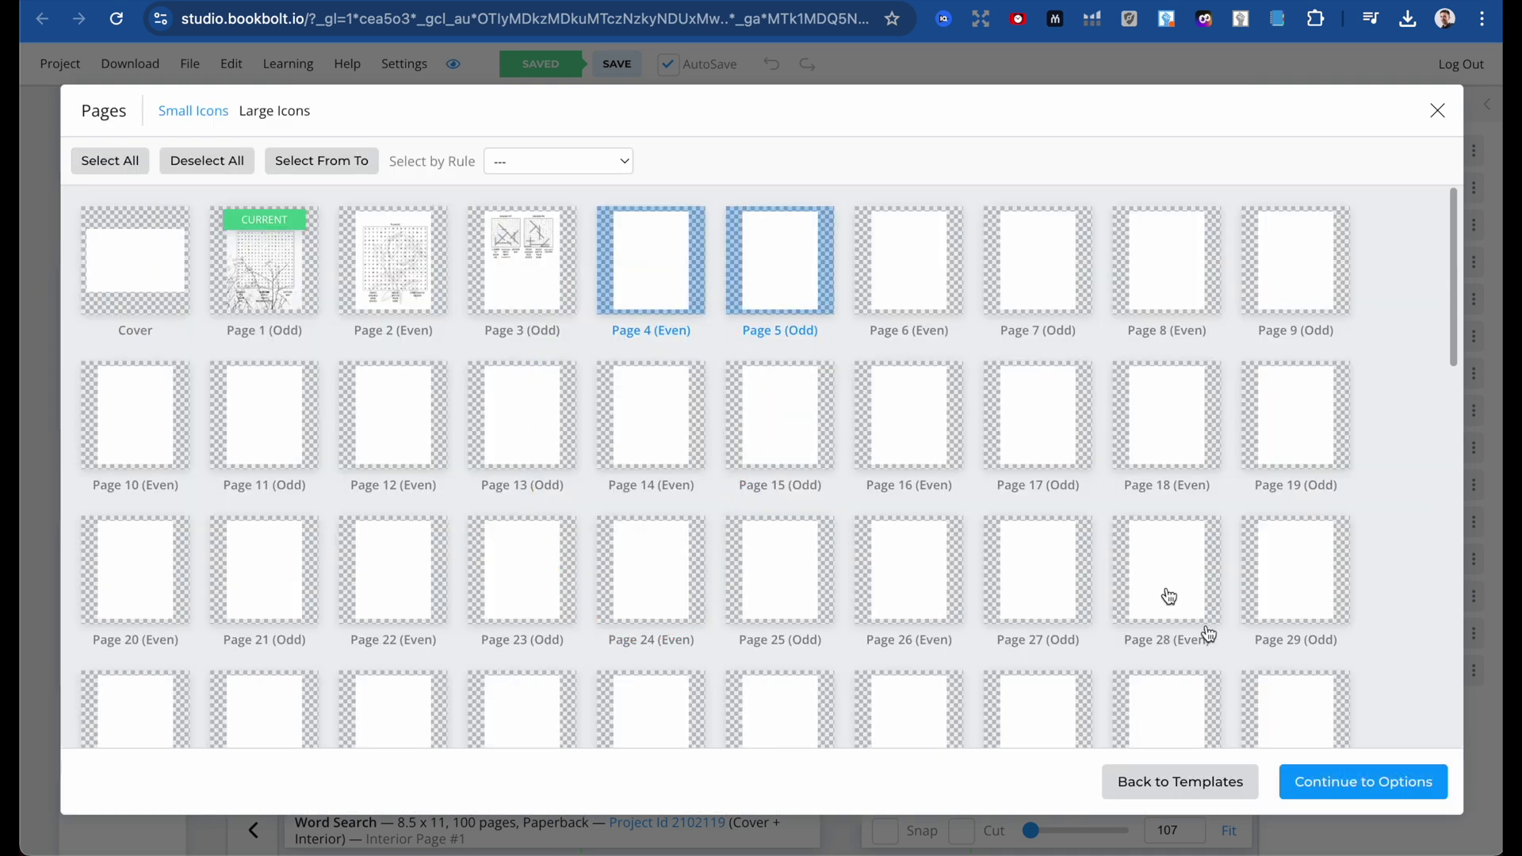
pyautogui.click(1385, 790)
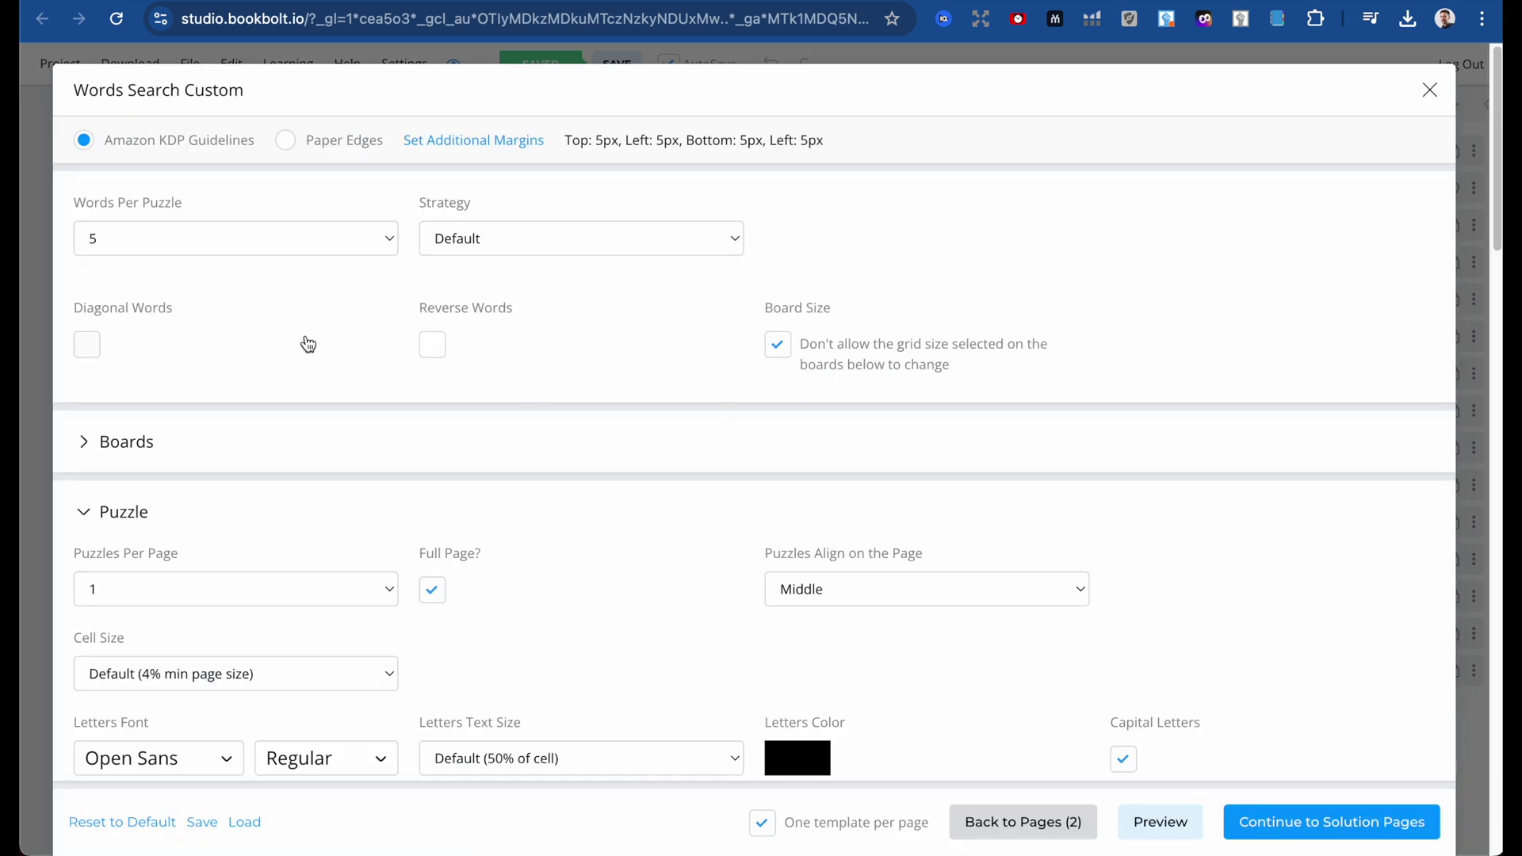
# Expand the Boards settings and try the Easy (10 x 10), Normal (20 x 20) and Hard (30 x 30) sizes on Board #1.
pyautogui.click(84, 456)
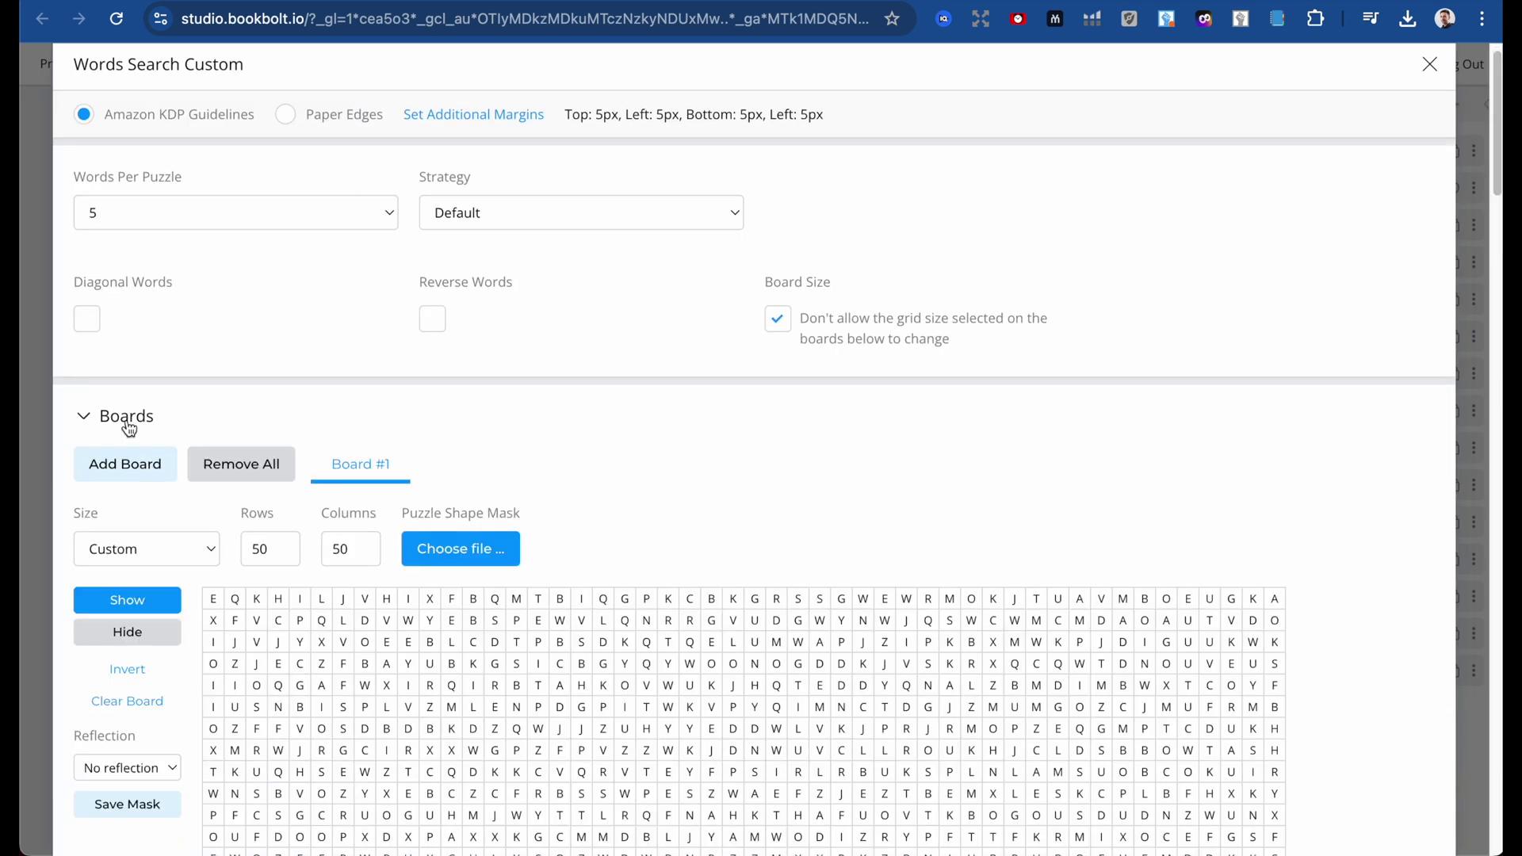
pyautogui.scroll(-3, 129, 427)
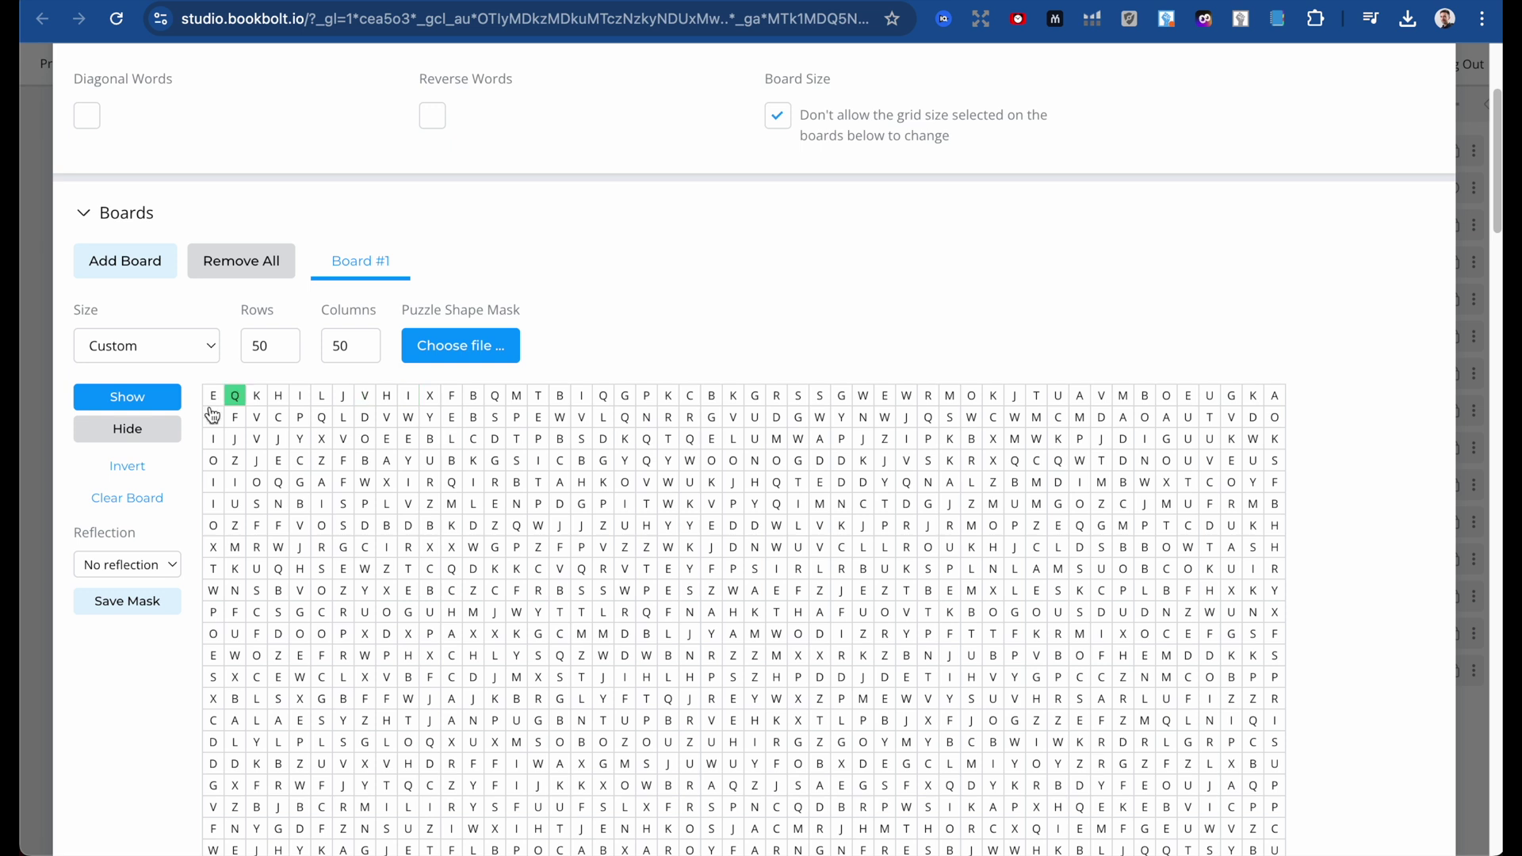
pyautogui.click(183, 355)
pyautogui.click(172, 279)
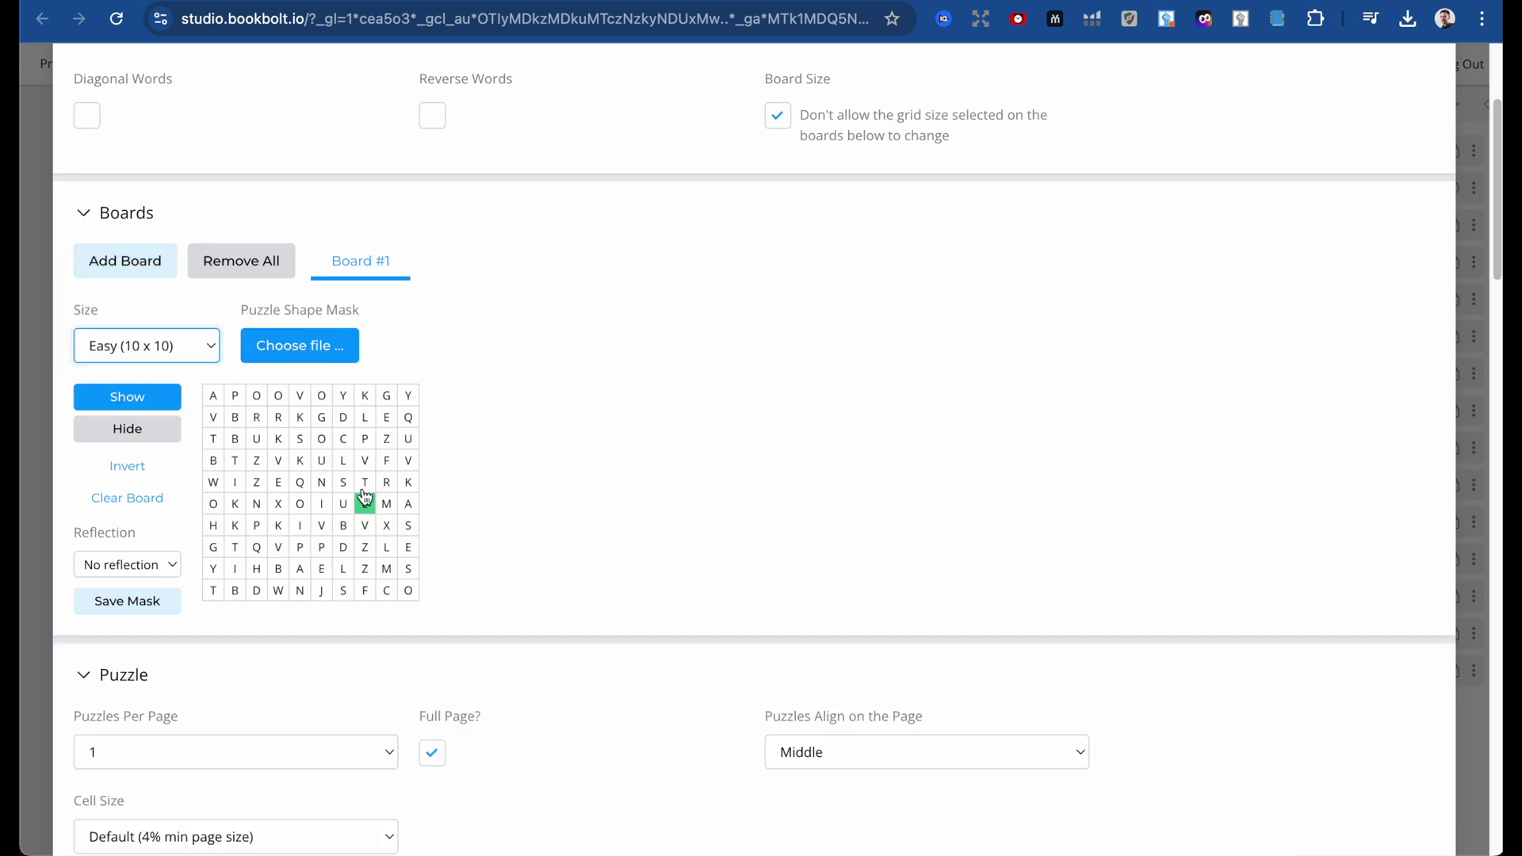
pyautogui.click(185, 349)
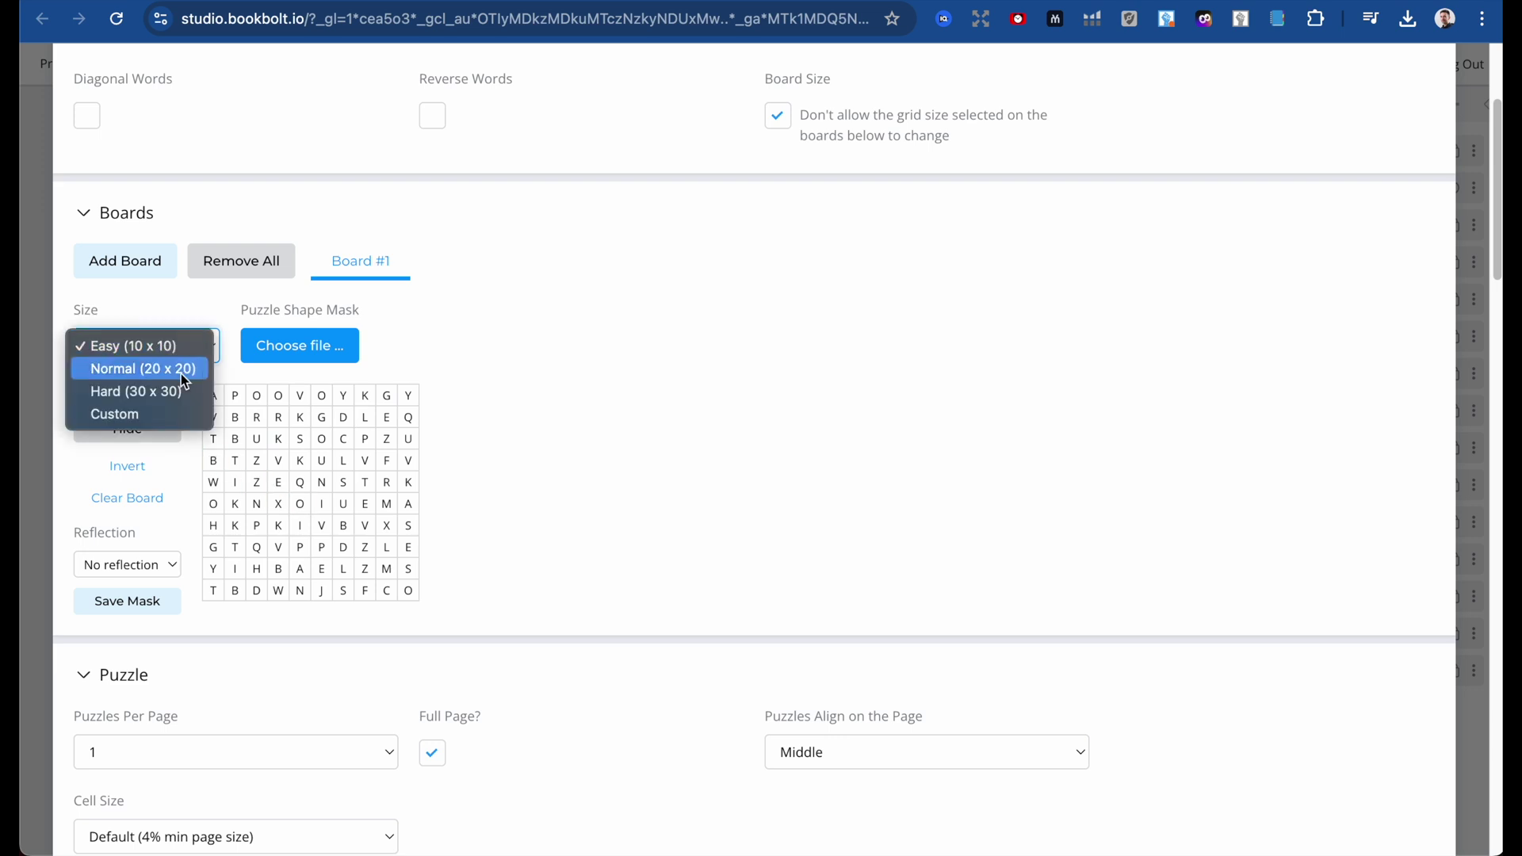
pyautogui.click(184, 371)
pyautogui.click(205, 343)
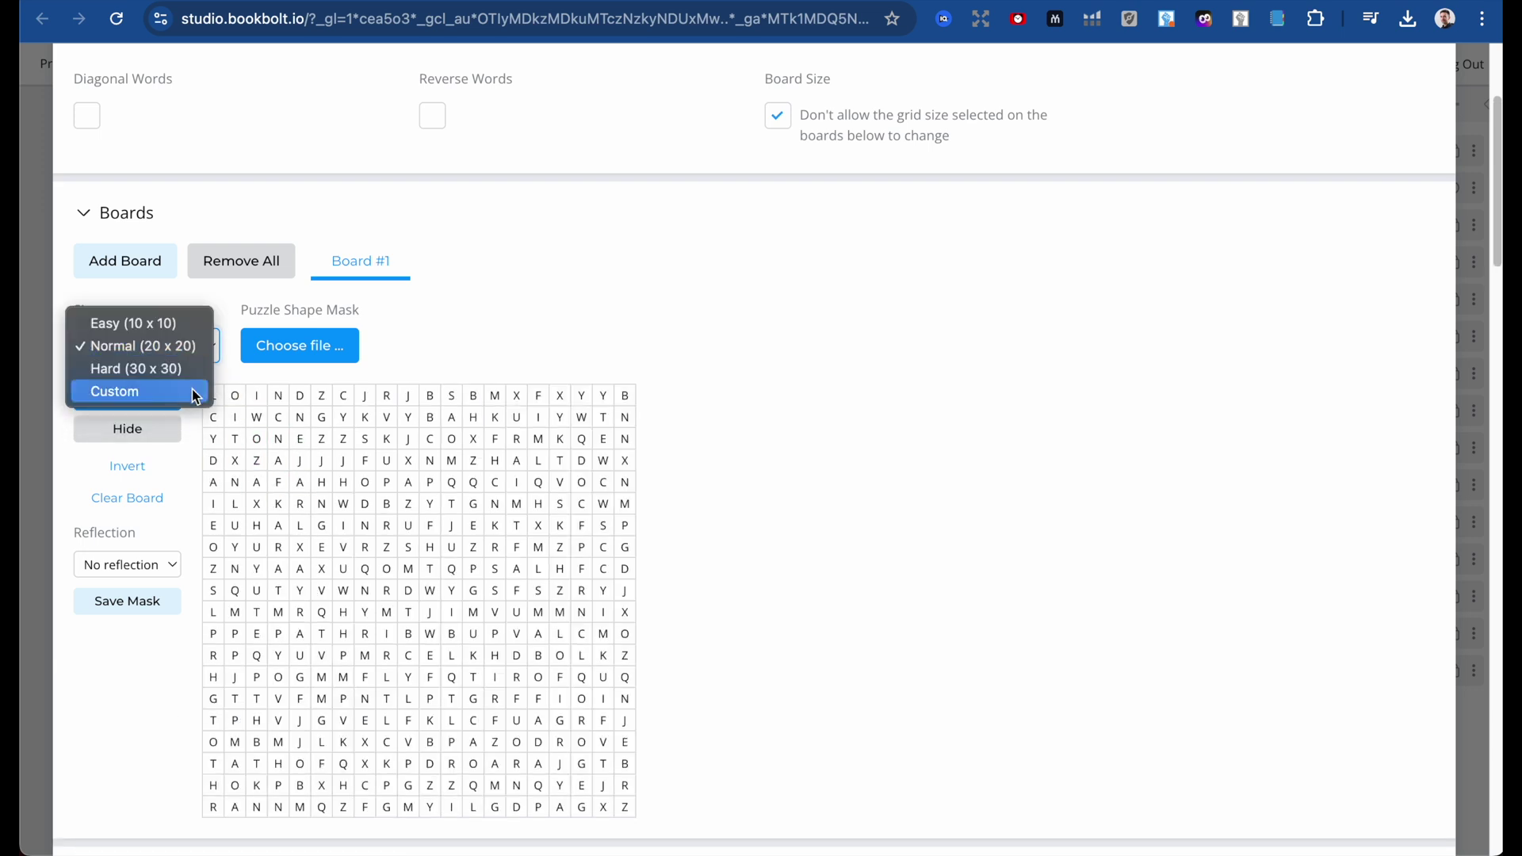
pyautogui.click(188, 372)
# Try the Custom size on Board #1 and adjust its row and column counts.
pyautogui.click(205, 346)
pyautogui.click(147, 374)
pyautogui.click(282, 352)
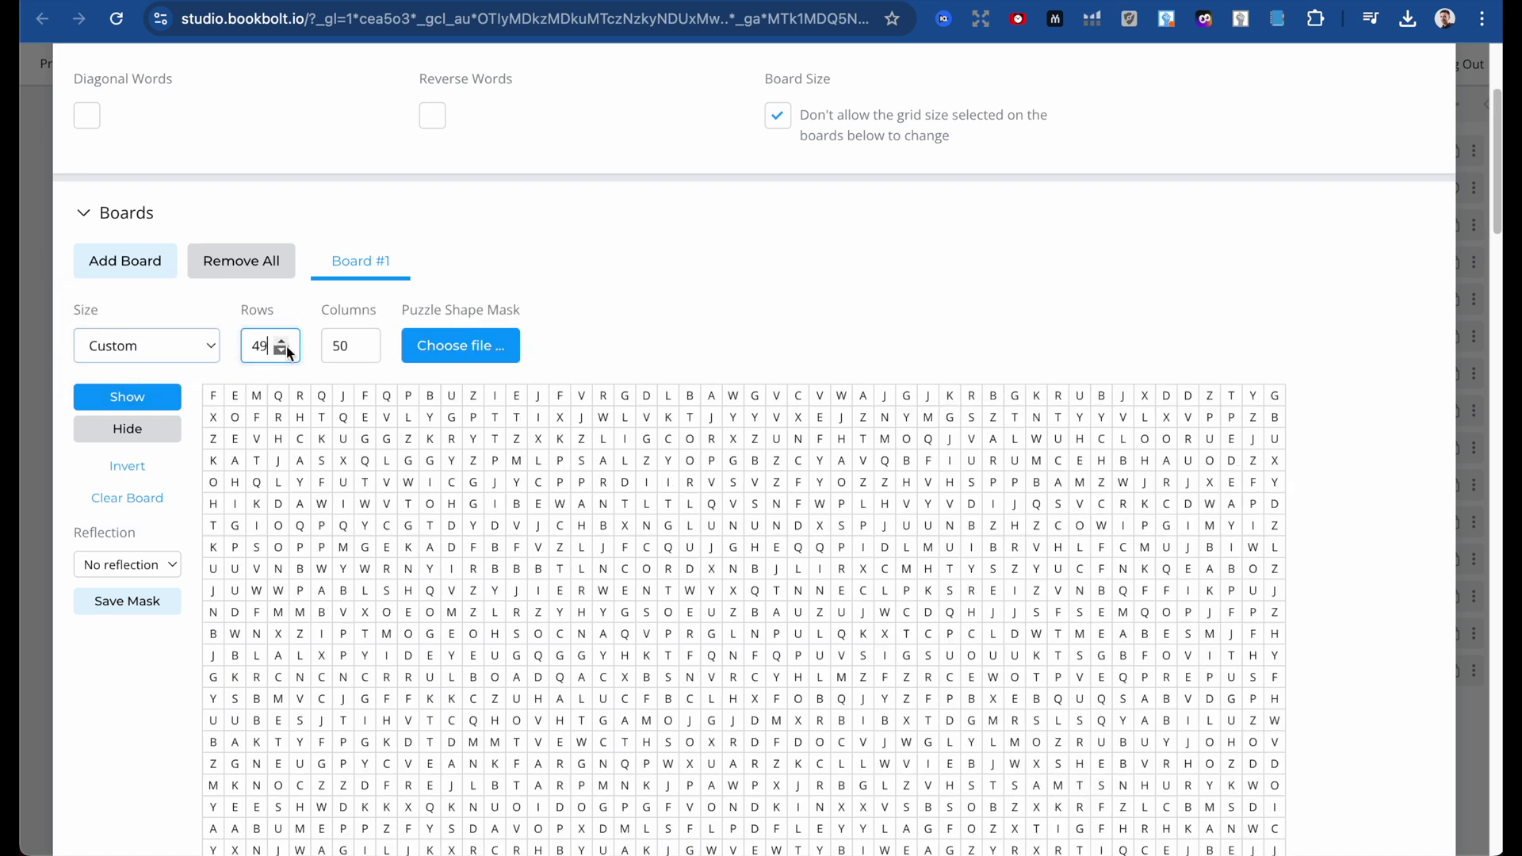
pyautogui.click(283, 346)
pyautogui.click(340, 347)
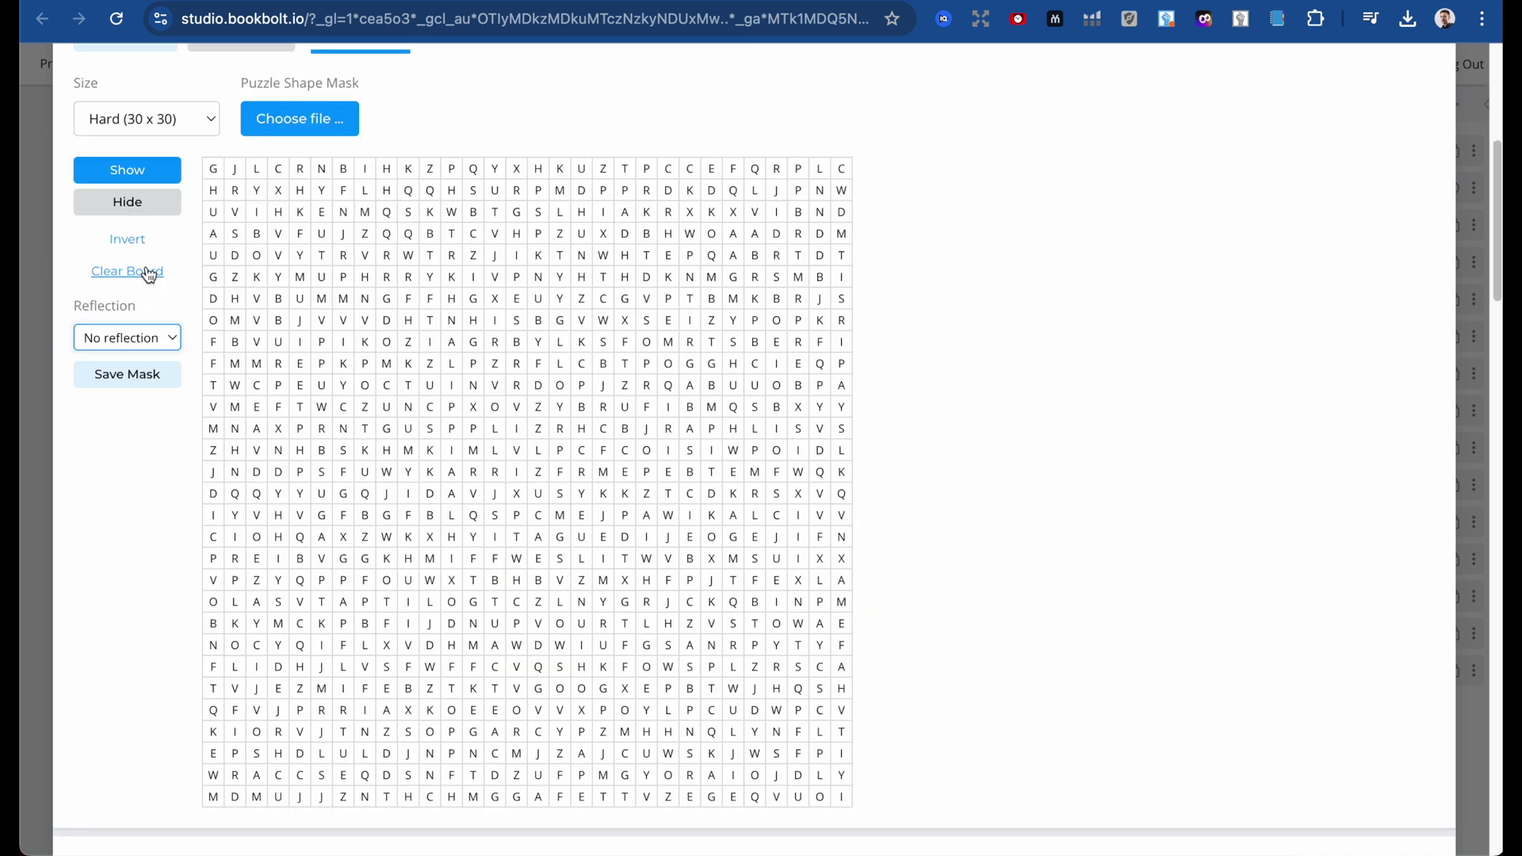
# Invert the Hard (30 x 30) board data and reveal letter cells freehand in a tree-like shape.
pyautogui.click(129, 239)
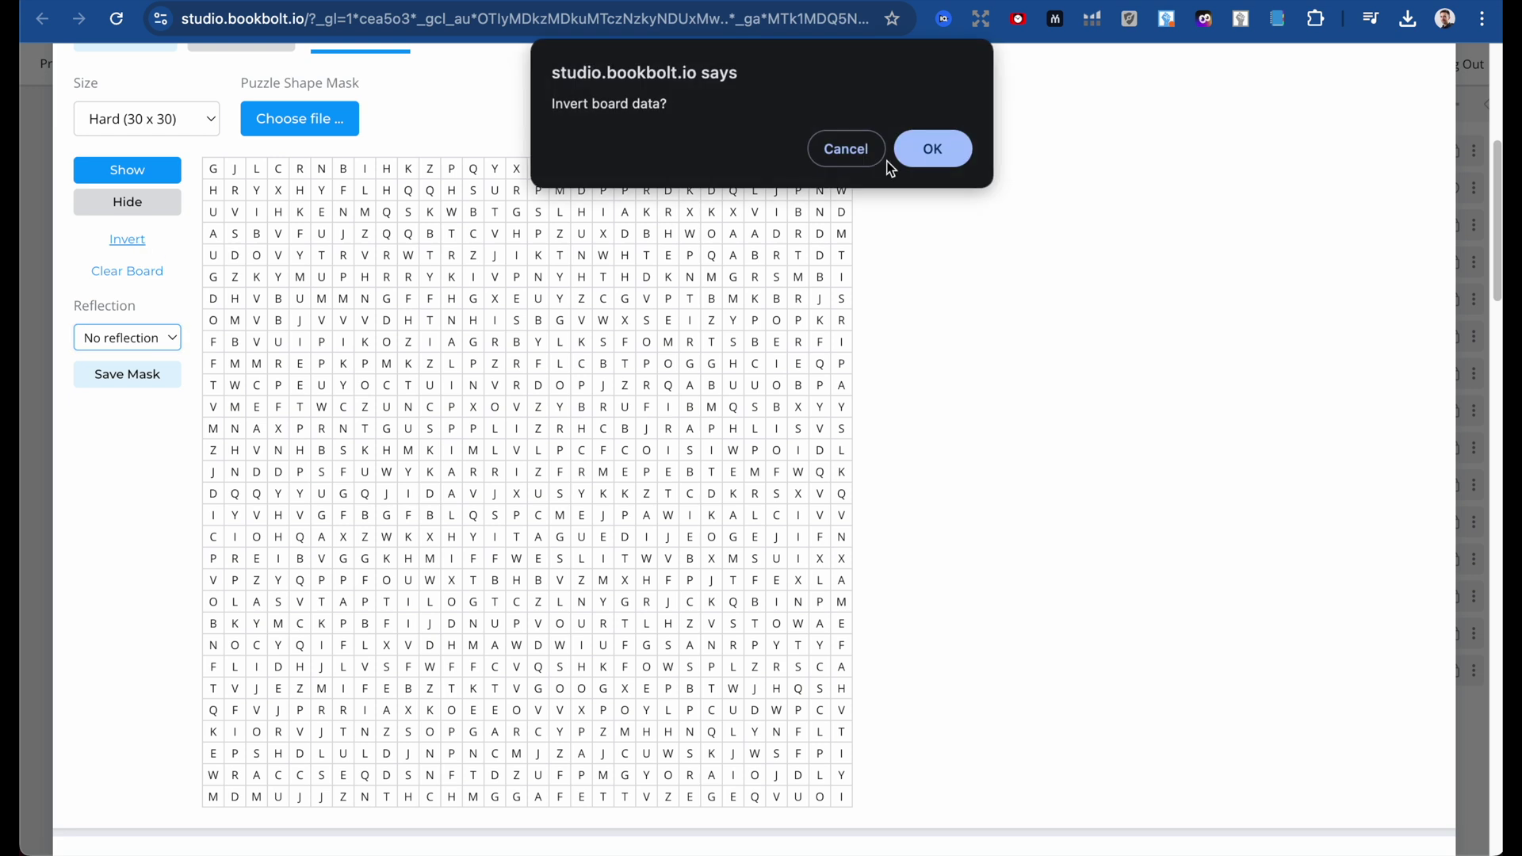
pyautogui.click(933, 149)
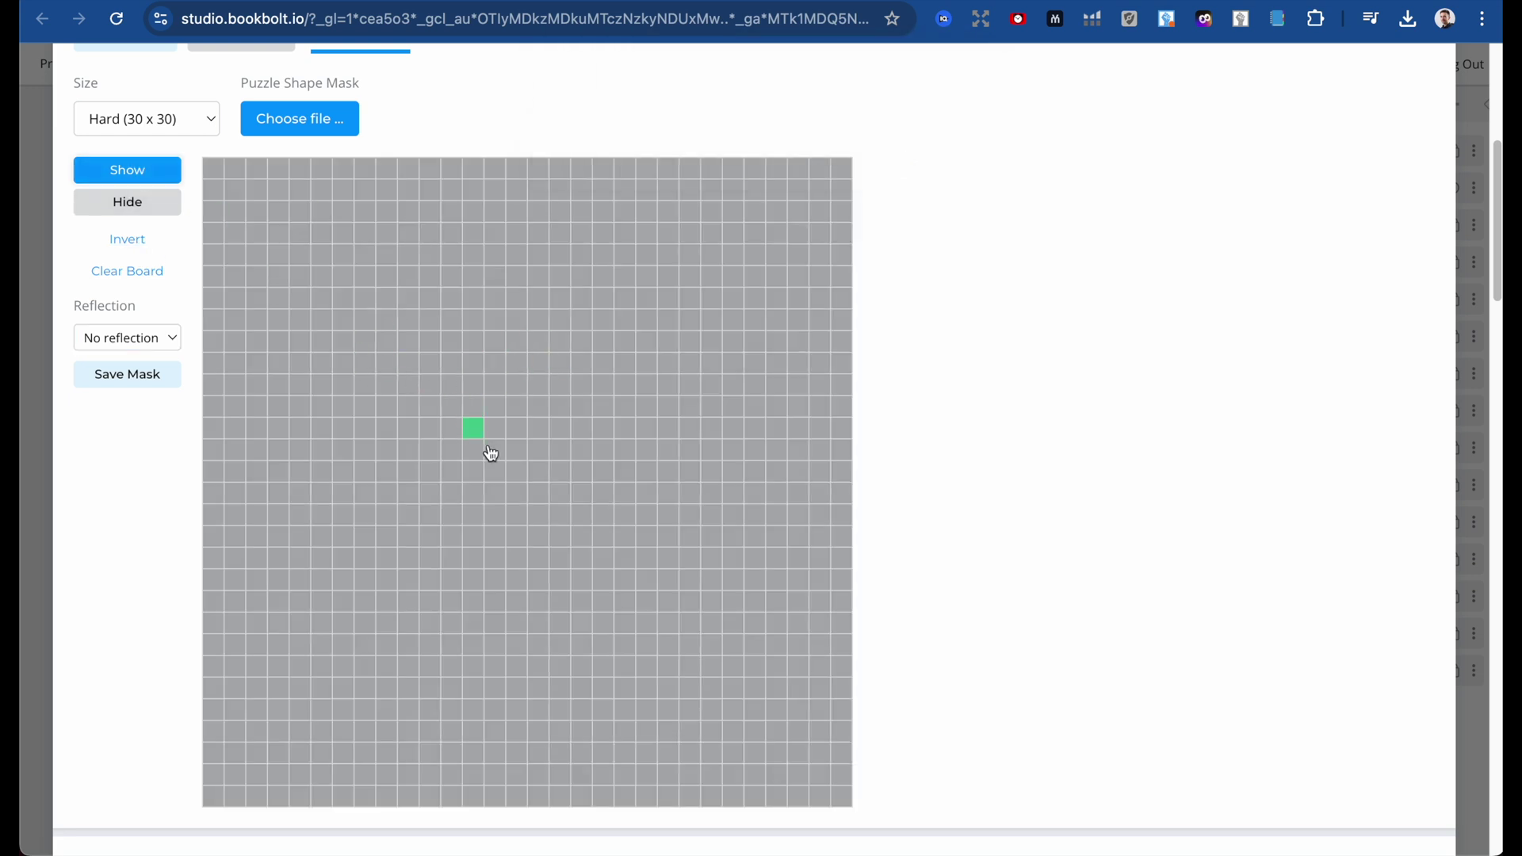
pyautogui.moveTo(470, 387)
pyautogui.mouseDown()
pyautogui.moveTo(476, 628)
pyautogui.moveTo(278, 231)
pyautogui.moveTo(435, 388)
pyautogui.moveTo(387, 434)
pyautogui.moveTo(587, 169)
pyautogui.moveTo(407, 710)
pyautogui.moveTo(571, 730)
pyautogui.mouseUp()
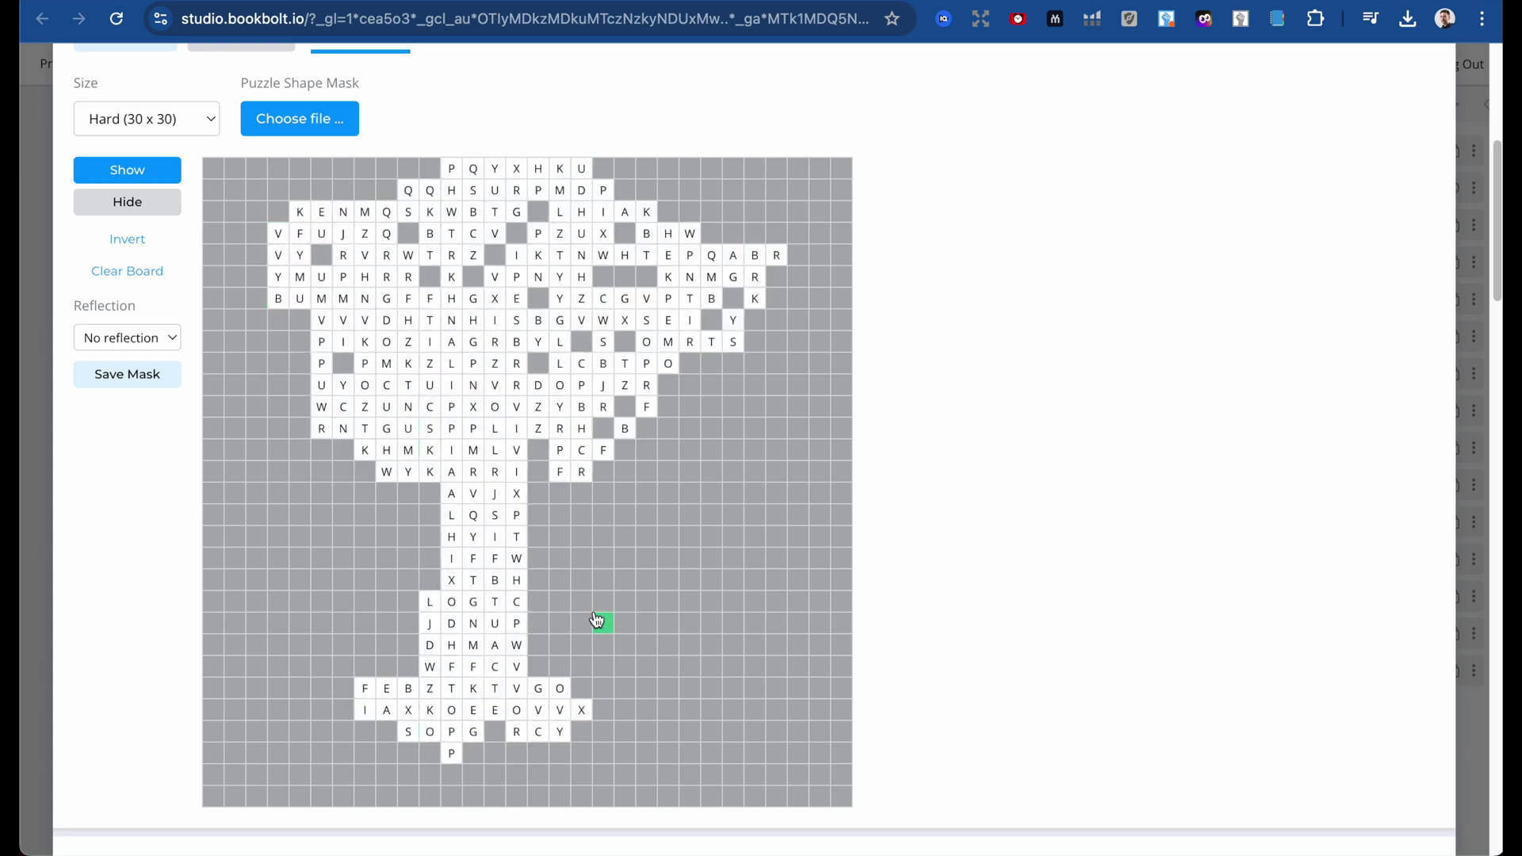
# Switch to hiding cells and remove stray letters around the edges and base of the hand-drawn shape.
pyautogui.click(138, 207)
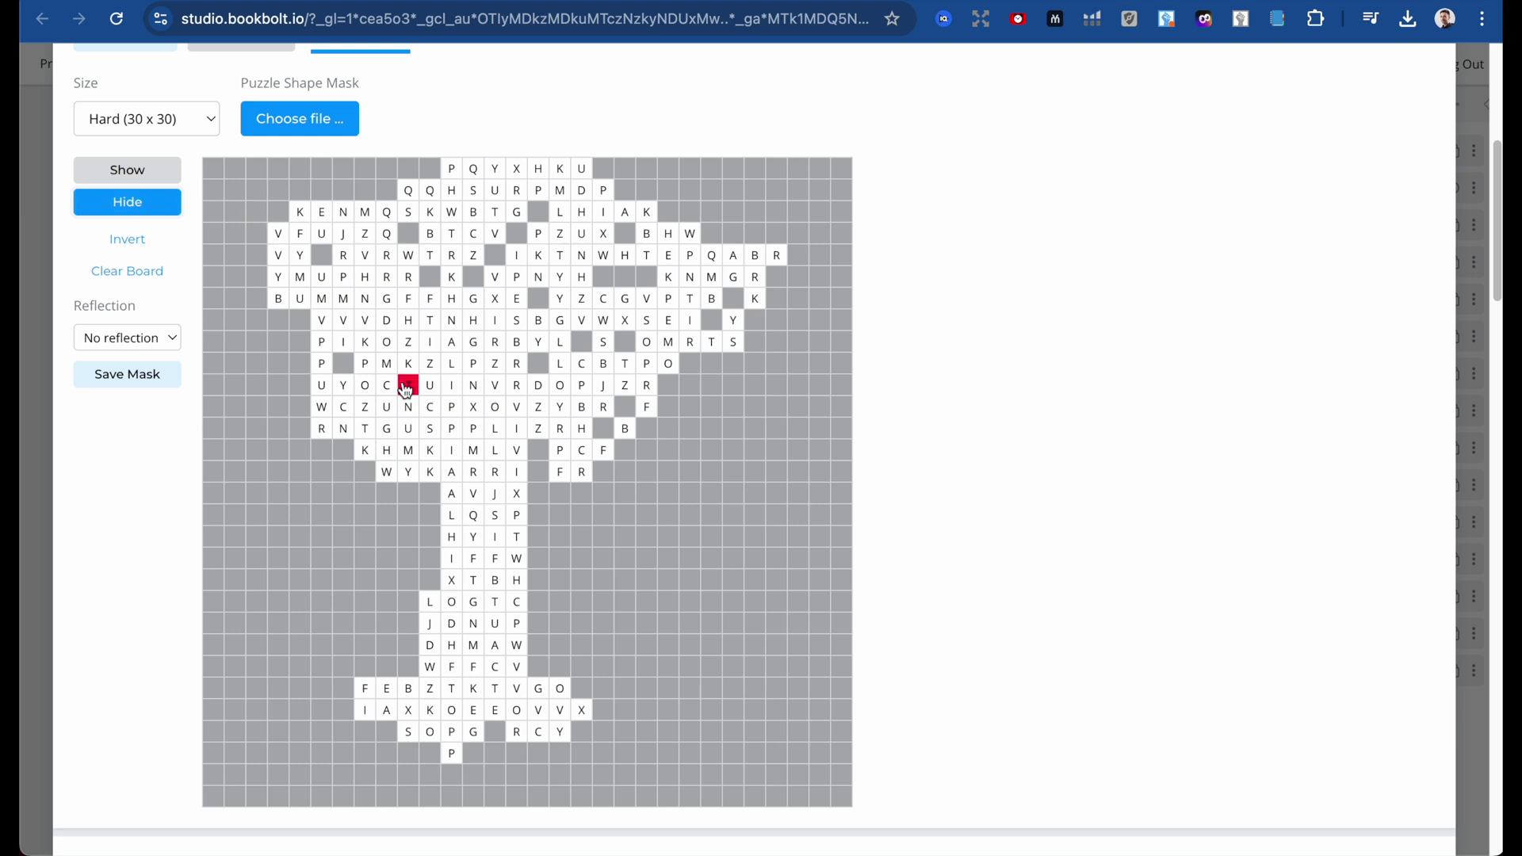
pyautogui.moveTo(759, 326)
pyautogui.mouseDown()
pyautogui.moveTo(777, 237)
pyautogui.moveTo(737, 252)
pyautogui.moveTo(753, 286)
pyautogui.moveTo(744, 372)
pyautogui.mouseUp()
pyautogui.moveTo(558, 492); pyautogui.dragTo(597, 473)
pyautogui.click(451, 753)
# Examine the heart outline and black cat images in untitled folder 5 in Finder as candidates for the puzzle shape mask.
pyautogui.click(300, 119)
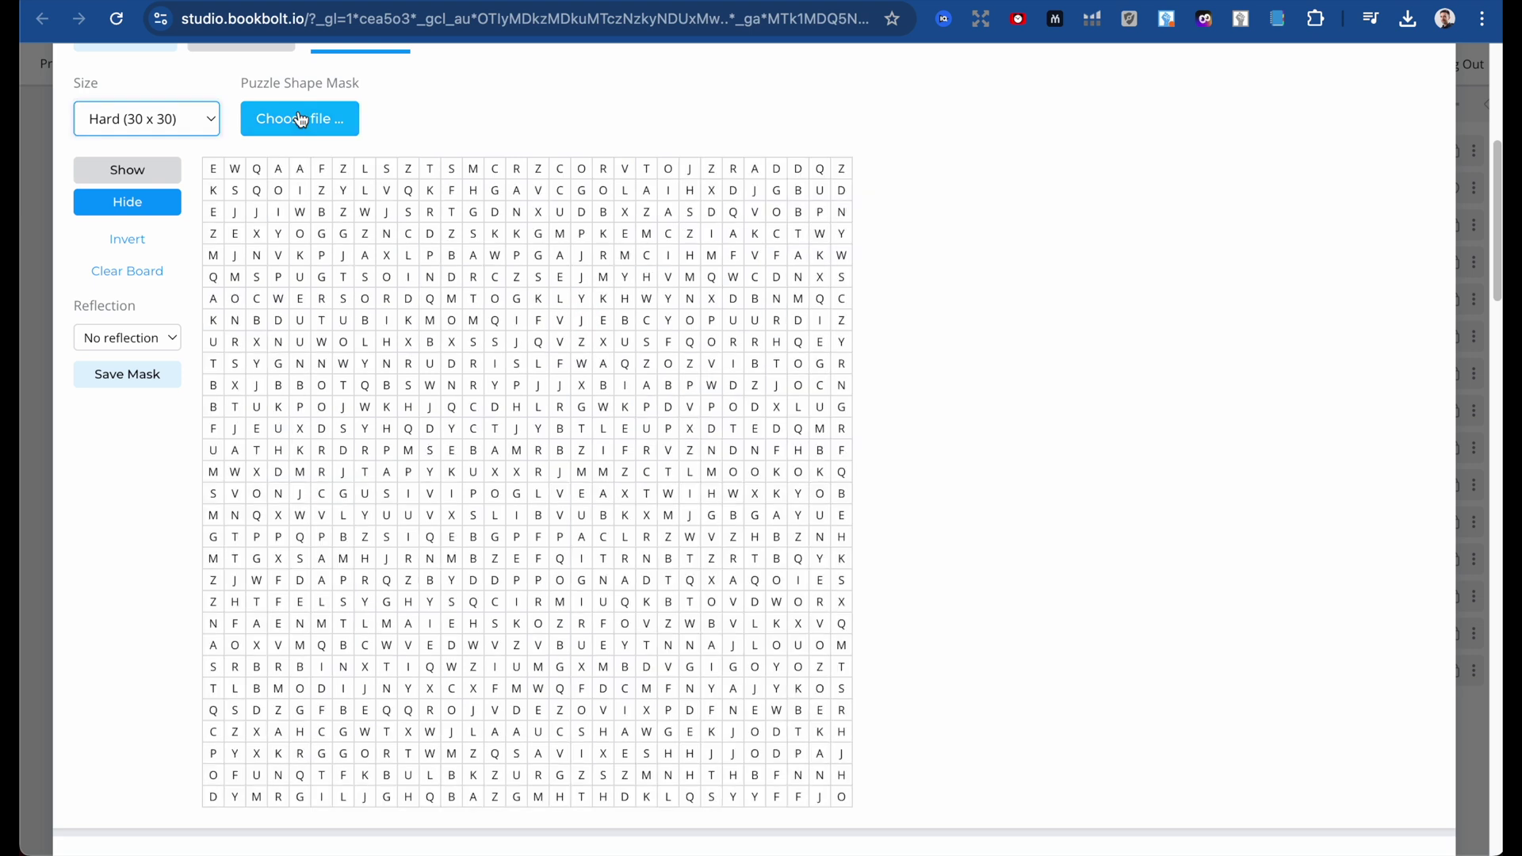
pyautogui.press('space')
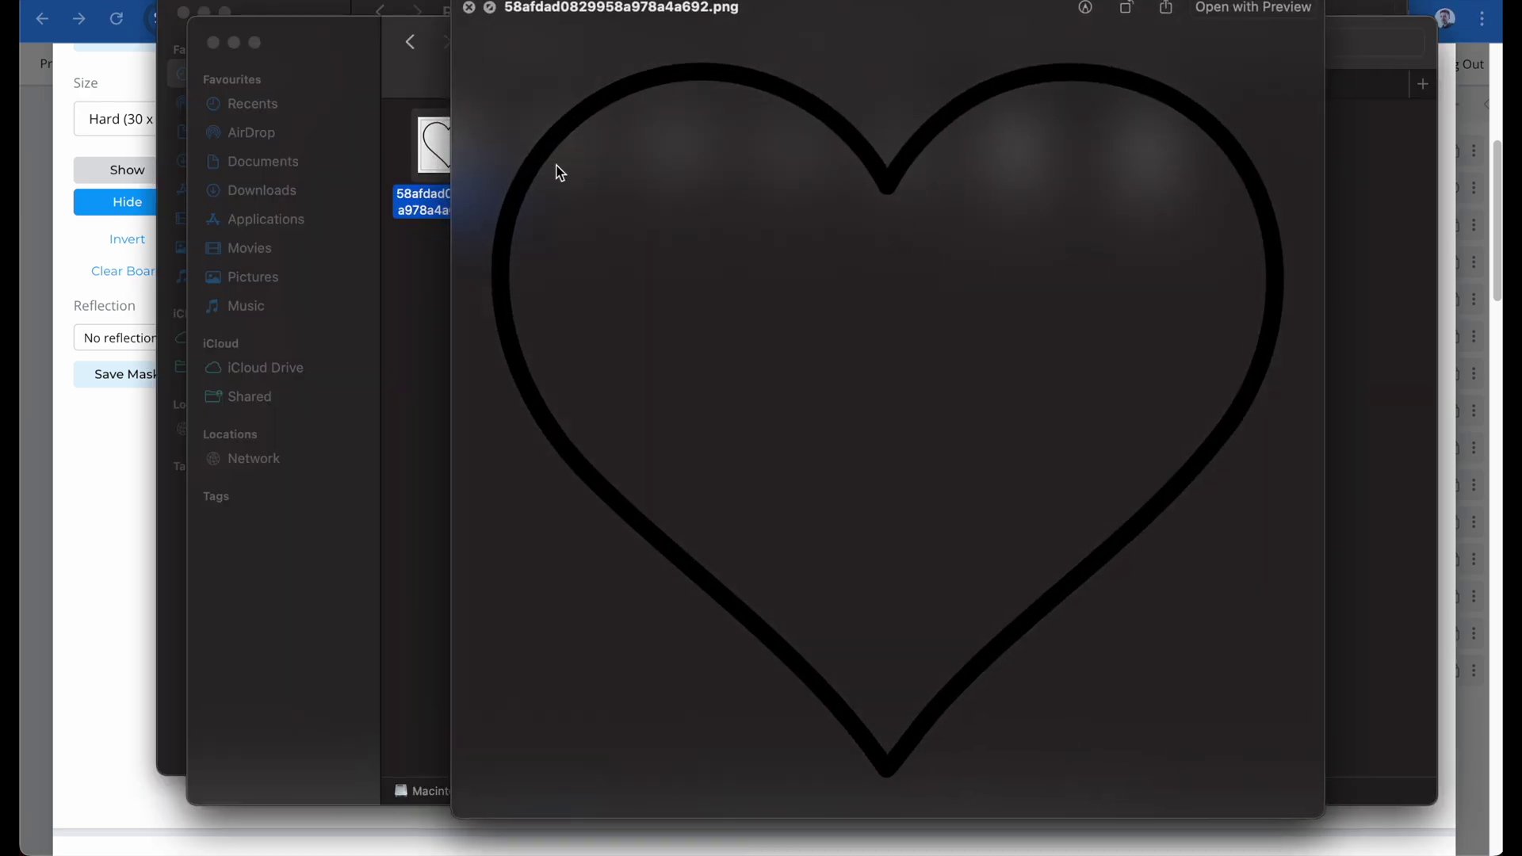
pyautogui.press('space')
pyautogui.press('Right')
pyautogui.press('space')
pyautogui.press('space')
pyautogui.click(692, 141)
pyautogui.press('space')
pyautogui.press('space')
pyautogui.press('Left')
pyautogui.press('space')
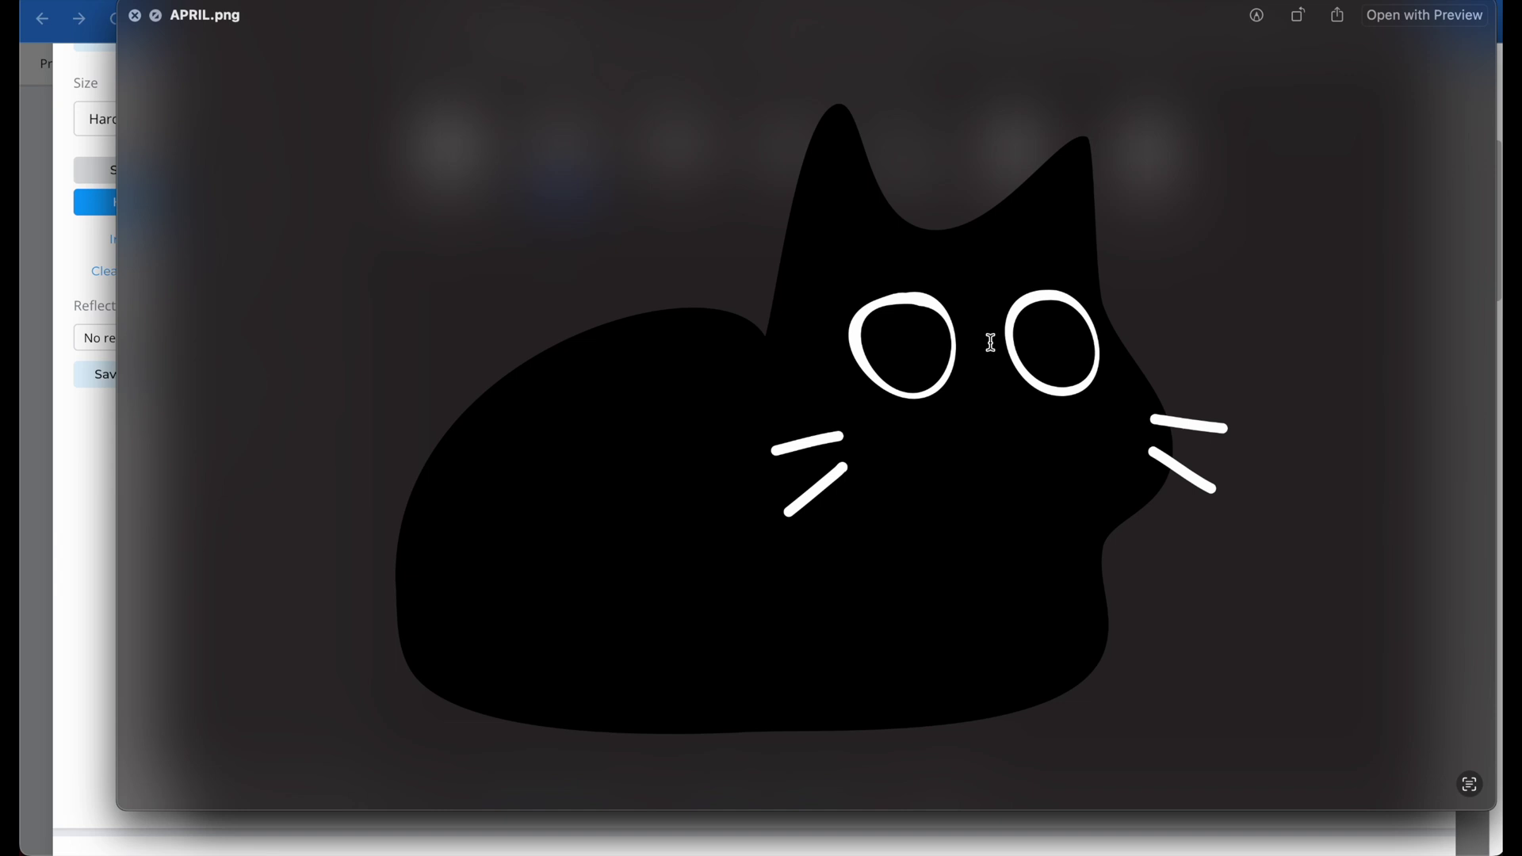
pyautogui.press('space')
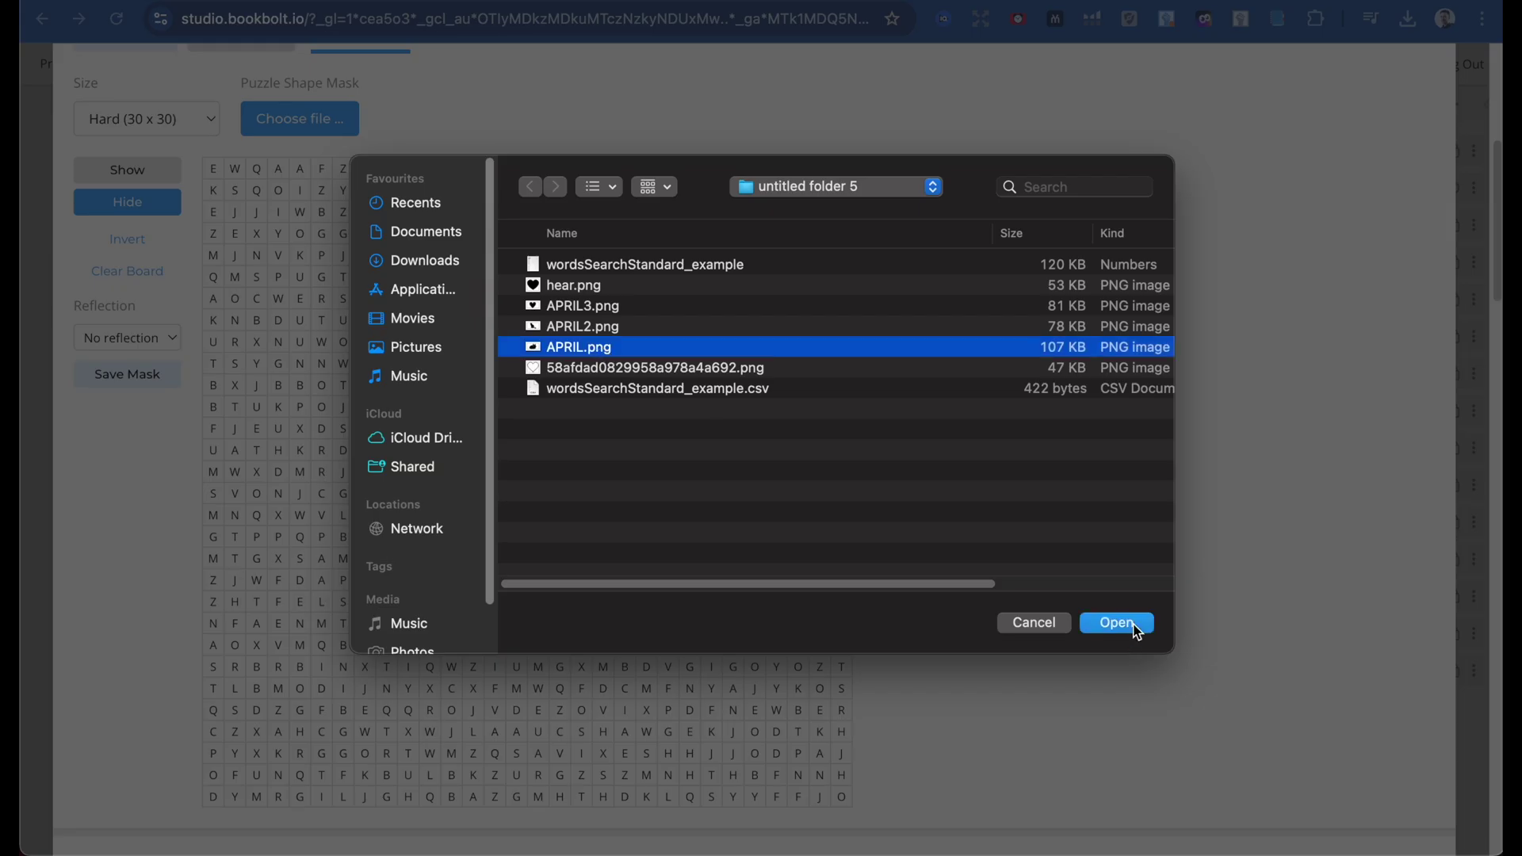
# Load APRIL.png as Board #1's puzzle shape mask and switch the board size to Custom.
pyautogui.click(1131, 623)
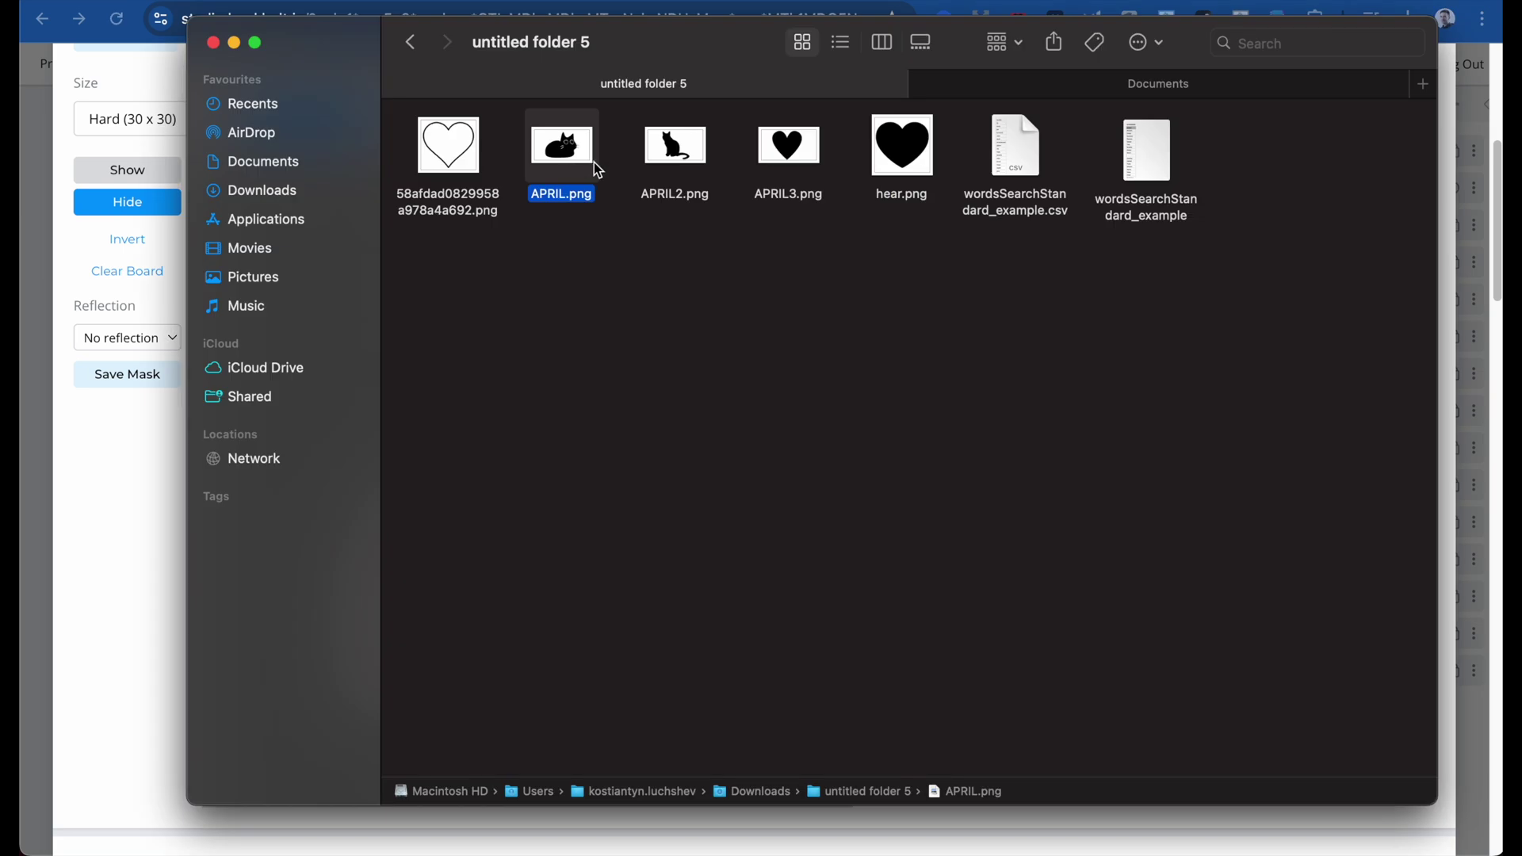
pyautogui.press('space')
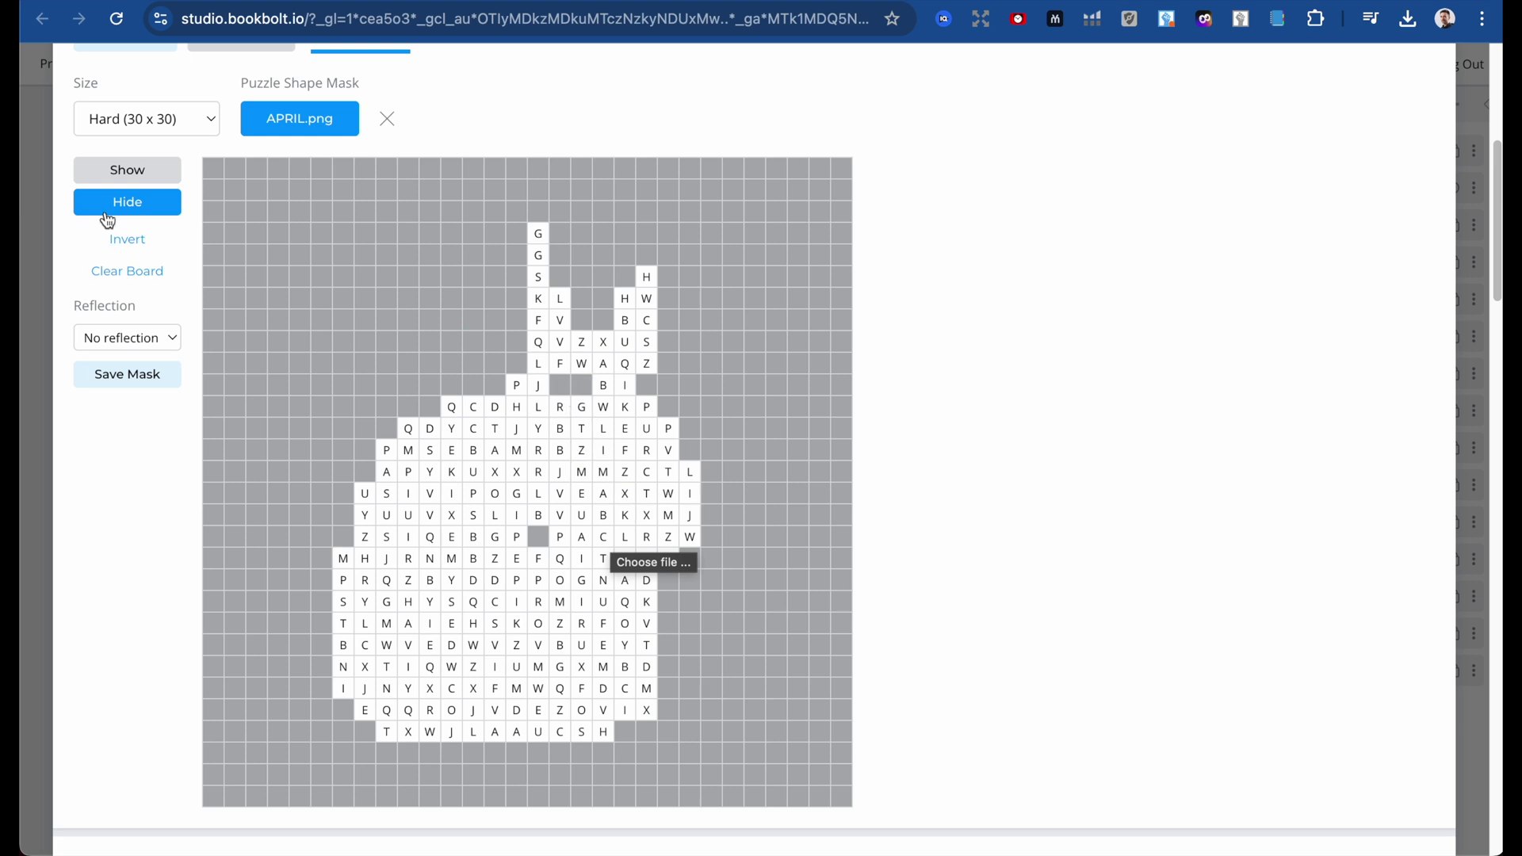
pyautogui.click(170, 131)
pyautogui.click(159, 139)
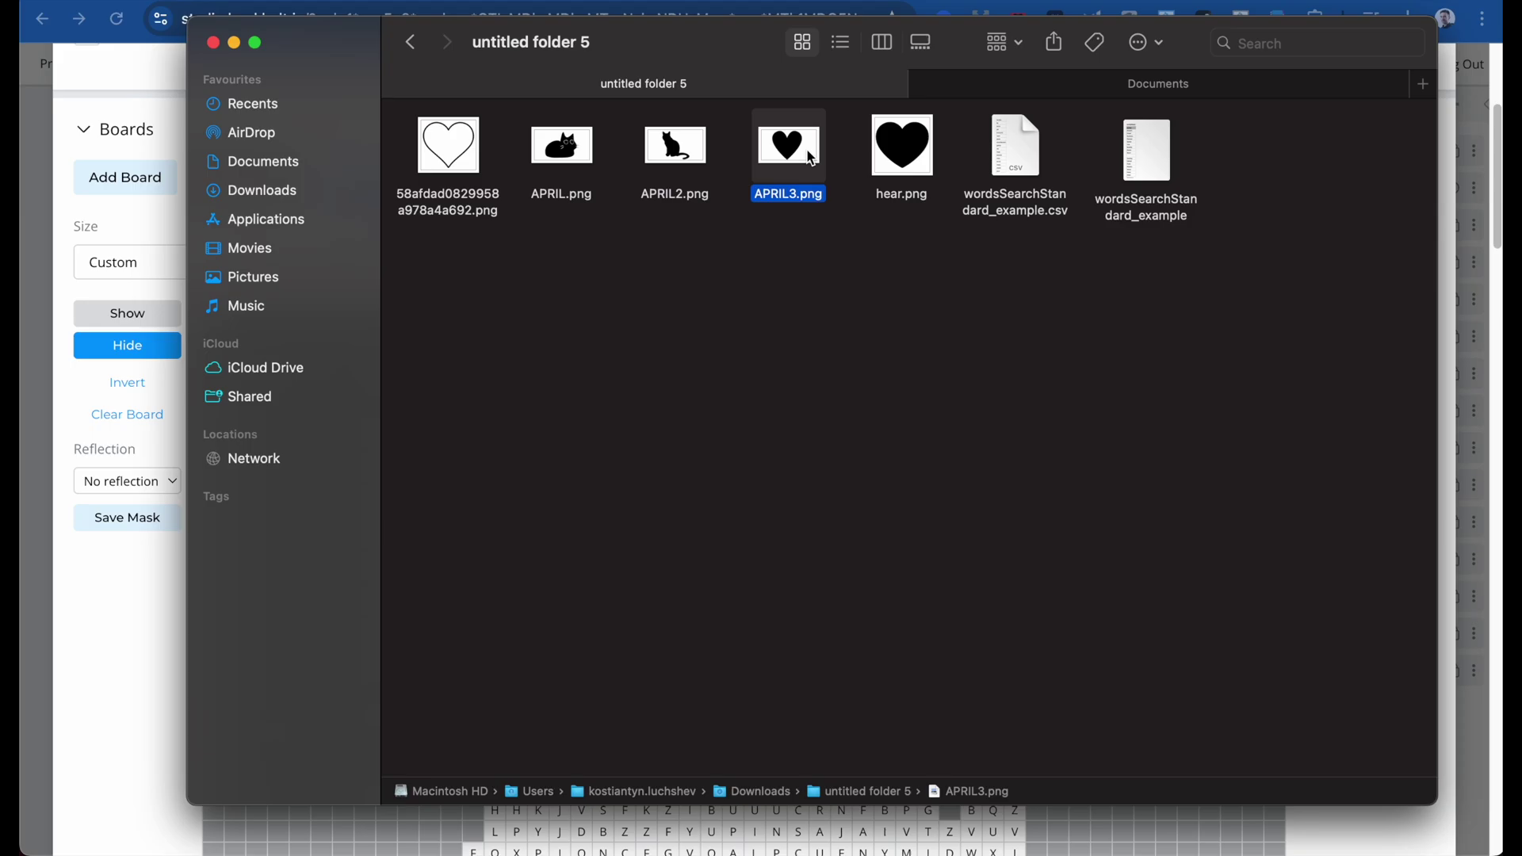
# Preview the APRIL3.png heart in Finder and load it as Board #1's puzzle shape mask.
pyautogui.press('space')
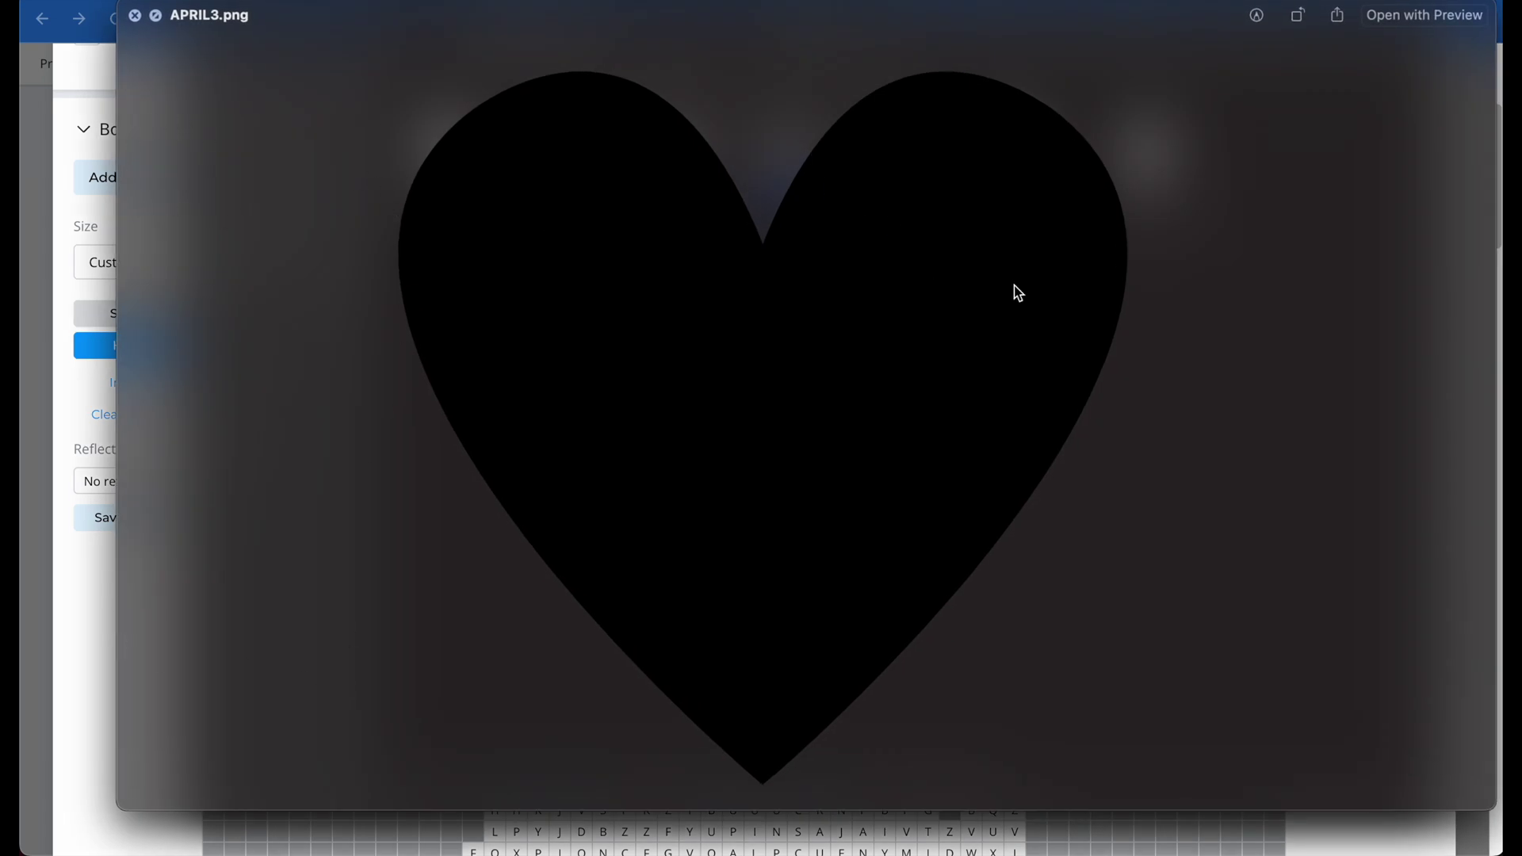
pyautogui.press('space')
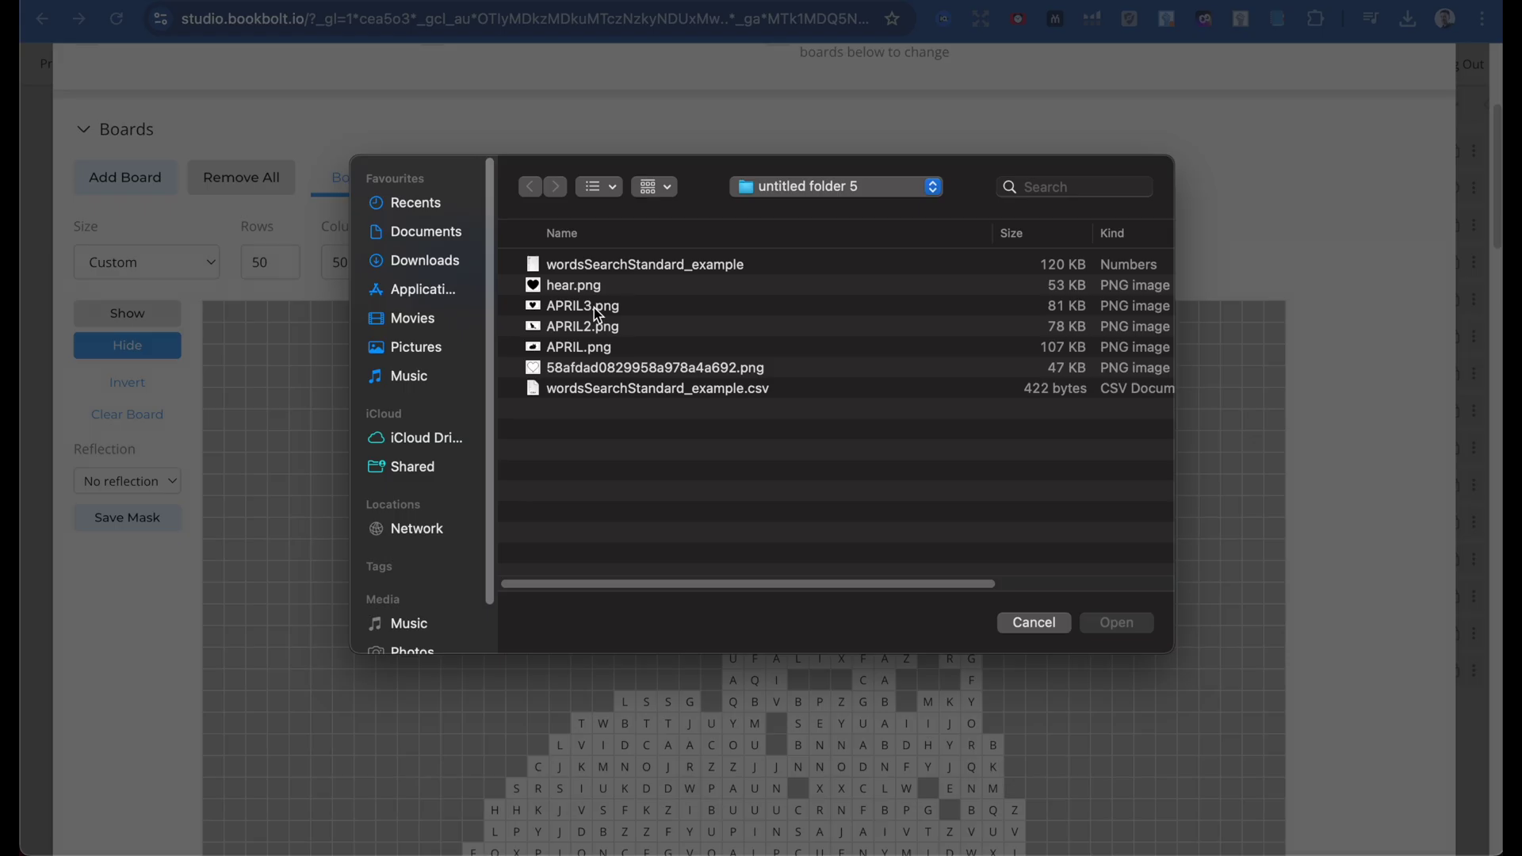
pyautogui.click(1125, 630)
pyautogui.scroll(-10, 849, 390)
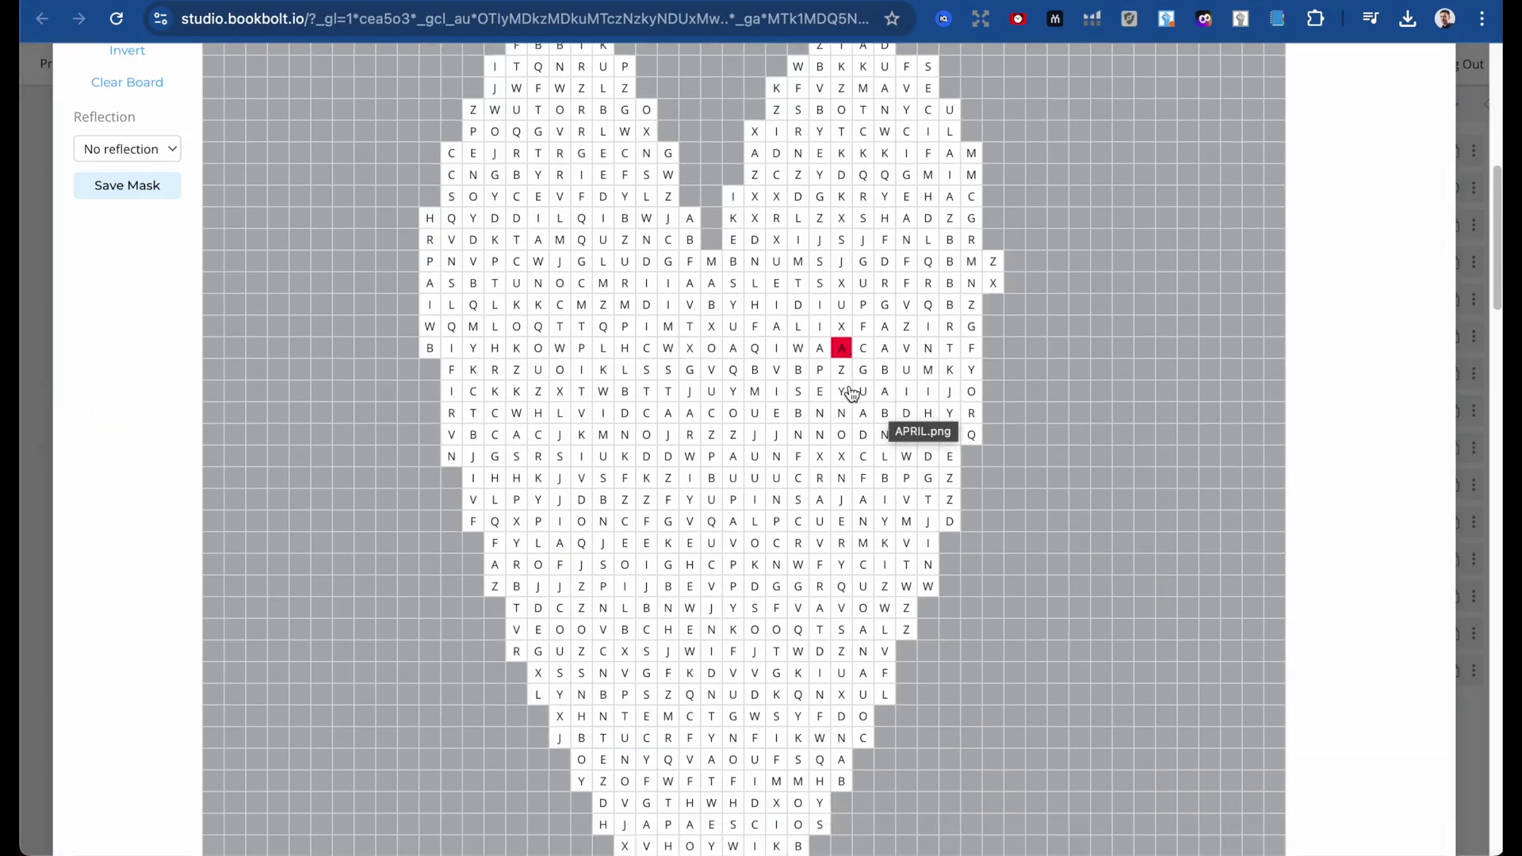
pyautogui.scroll(5, 852, 397)
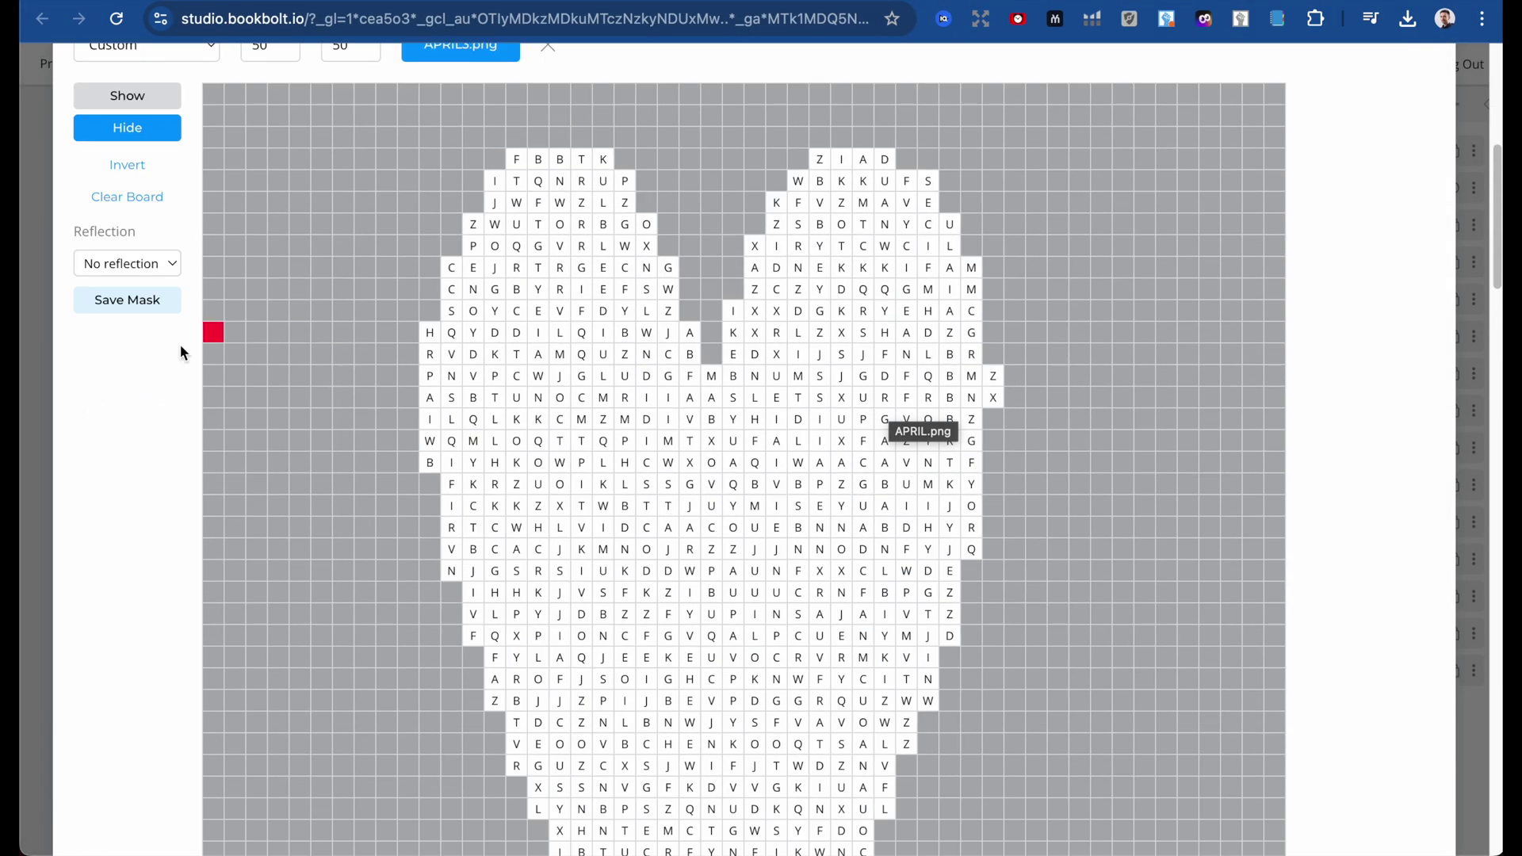
# Compare APRIL3.png with hear.png in Finder and load hear.png as Board #1's puzzle shape mask.
pyautogui.press('super+Tab')
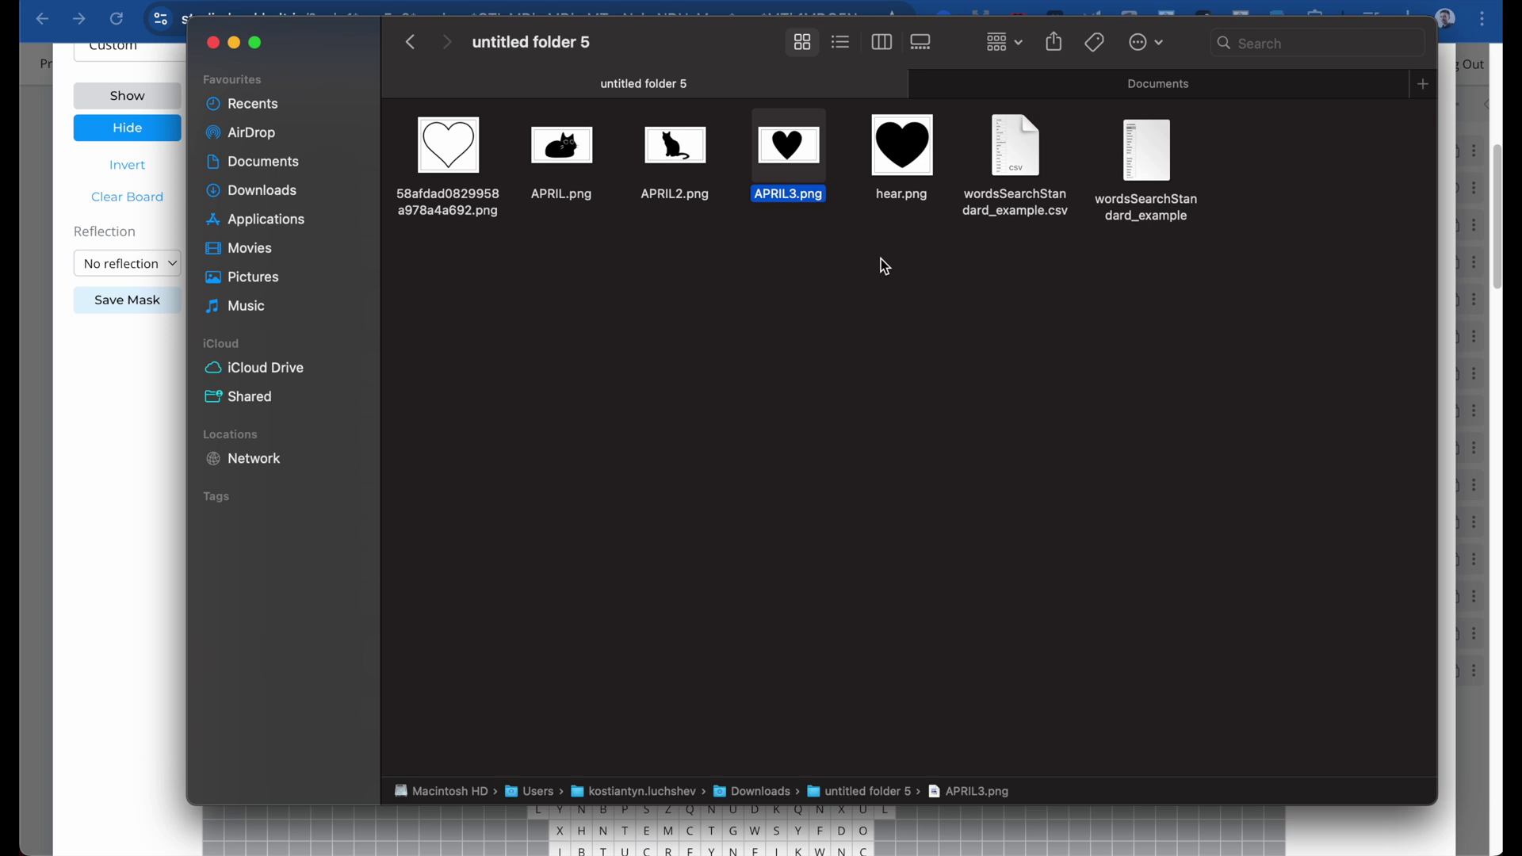
pyautogui.press('space')
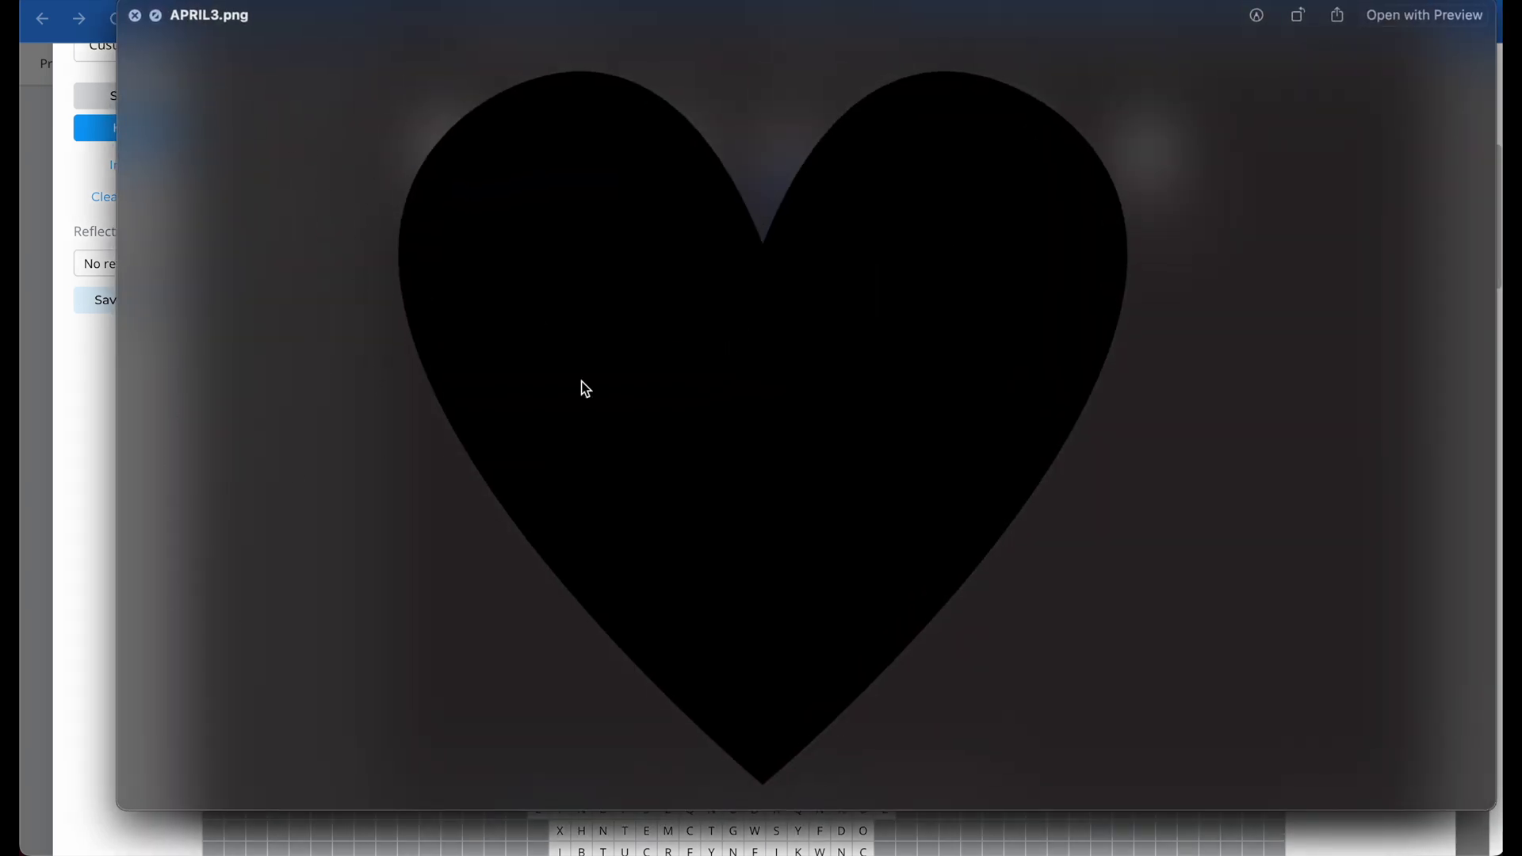
pyautogui.press('space')
pyautogui.click(894, 141)
pyautogui.press('space')
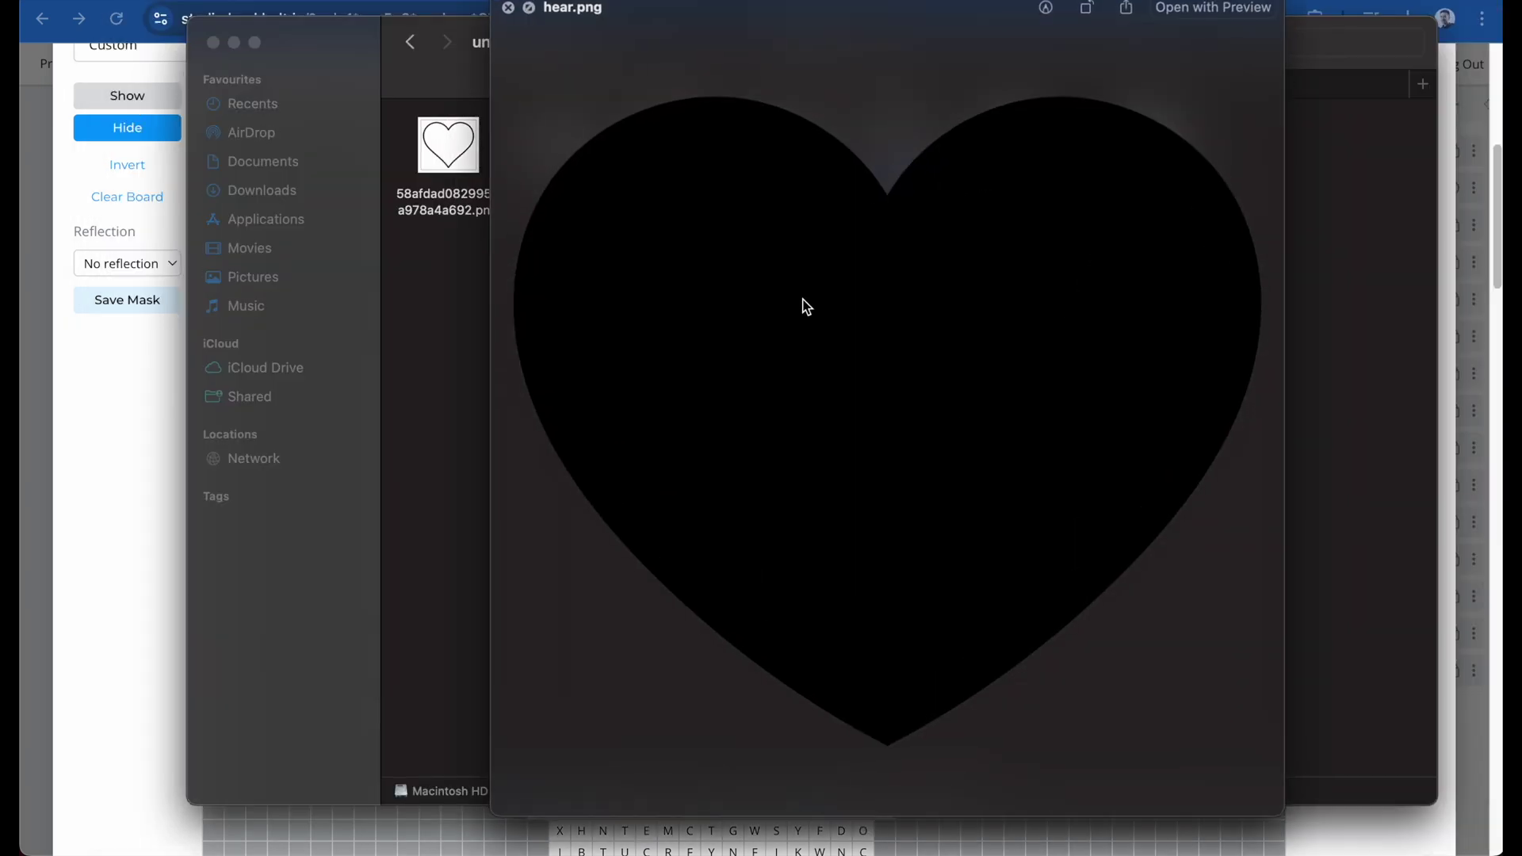
pyautogui.press('space')
pyautogui.click(130, 488)
pyautogui.scroll(2, 587, 397)
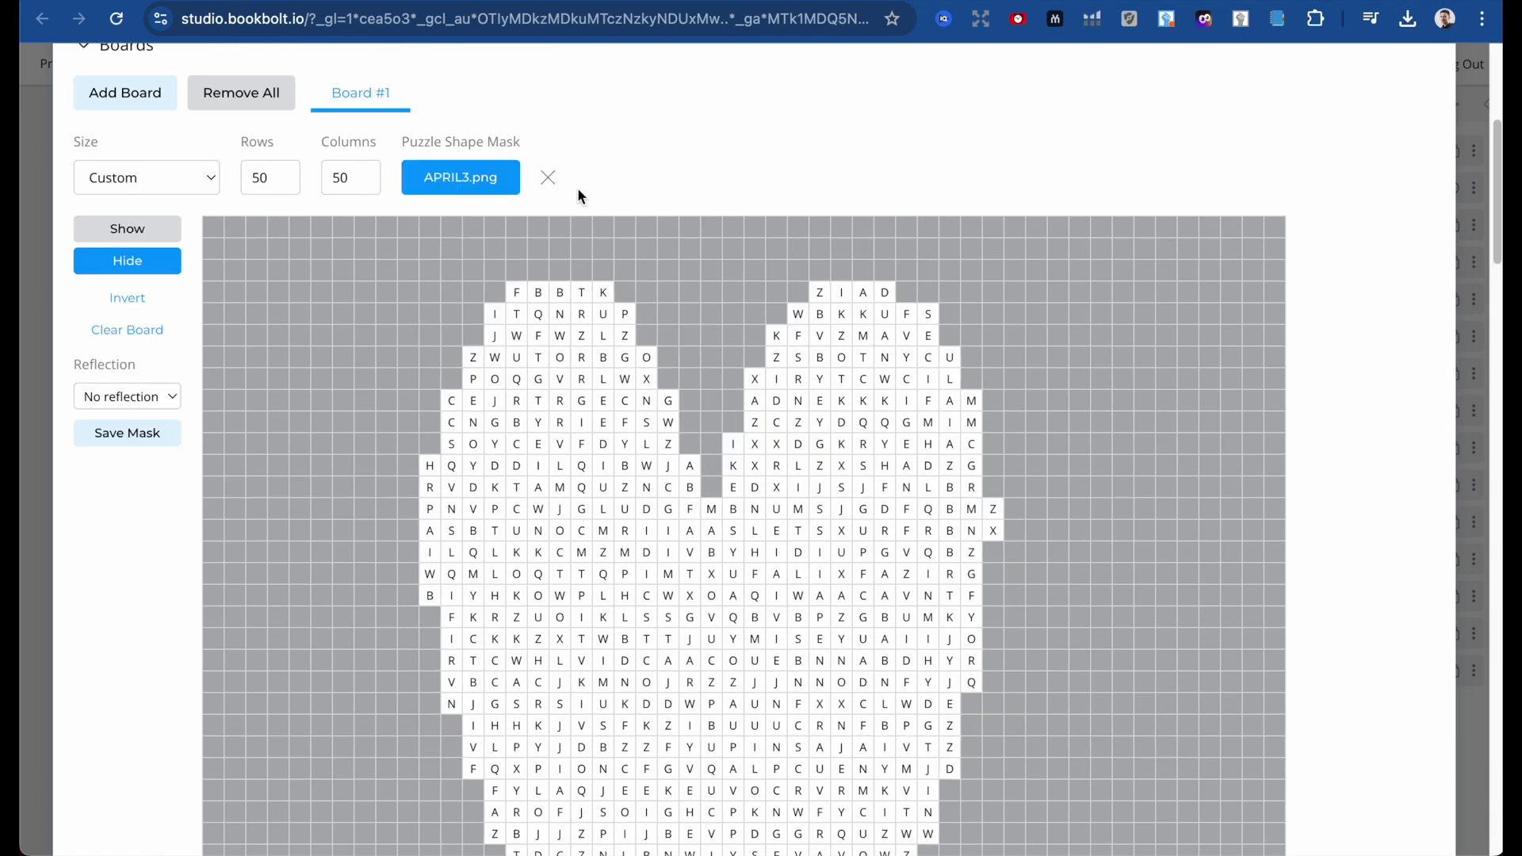
pyautogui.click(516, 199)
pyautogui.click(1107, 623)
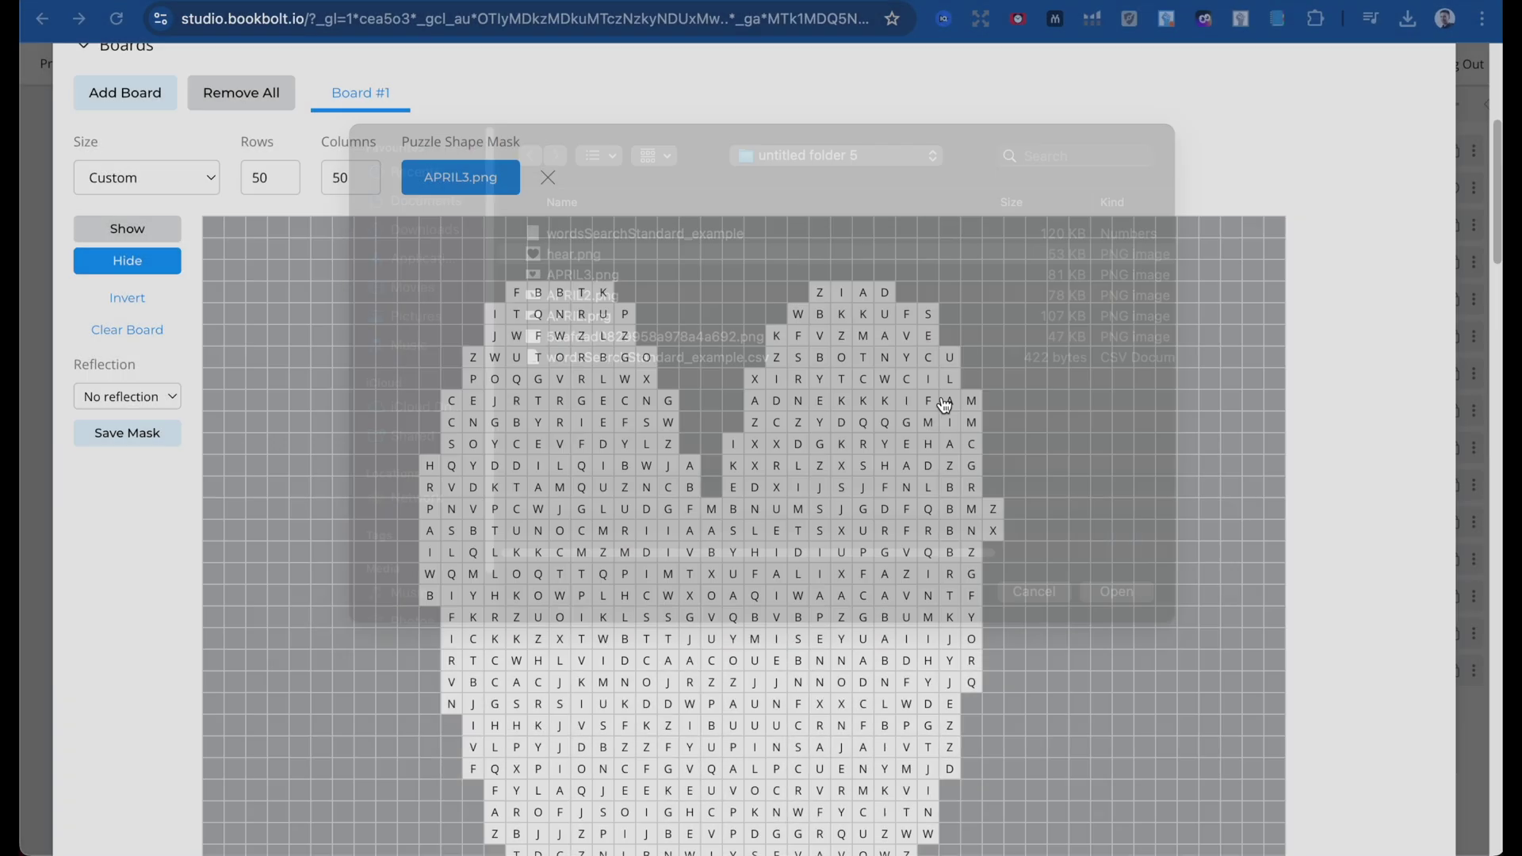
pyautogui.scroll(-5, 480, 201)
pyautogui.scroll(2, 670, 313)
pyautogui.scroll(5, 816, 359)
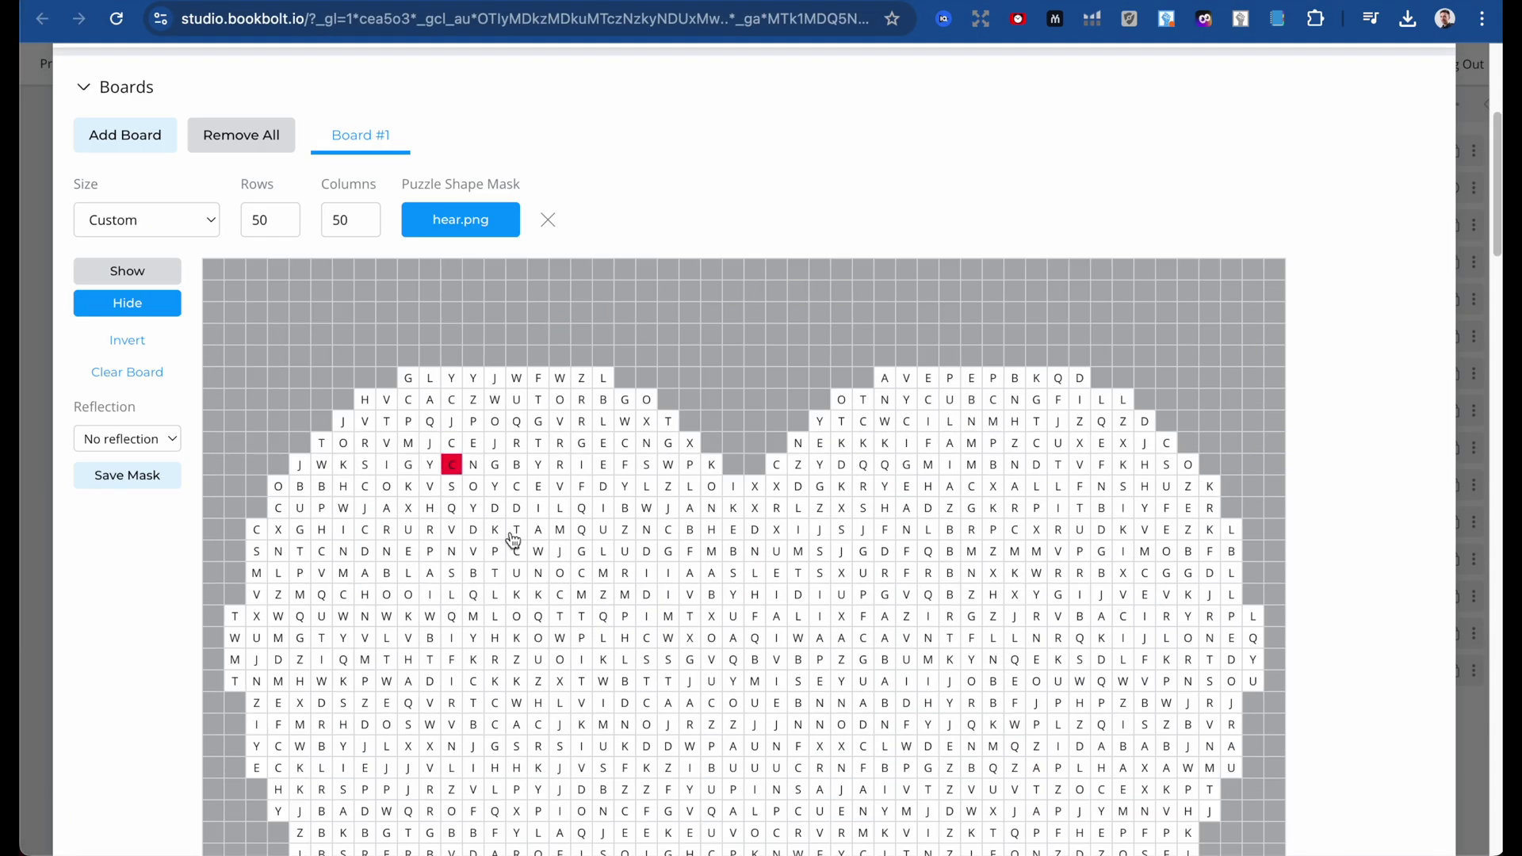
# Show an extra row of letter cells along the top of both lobes of the heart.
pyautogui.scroll(-3, 819, 491)
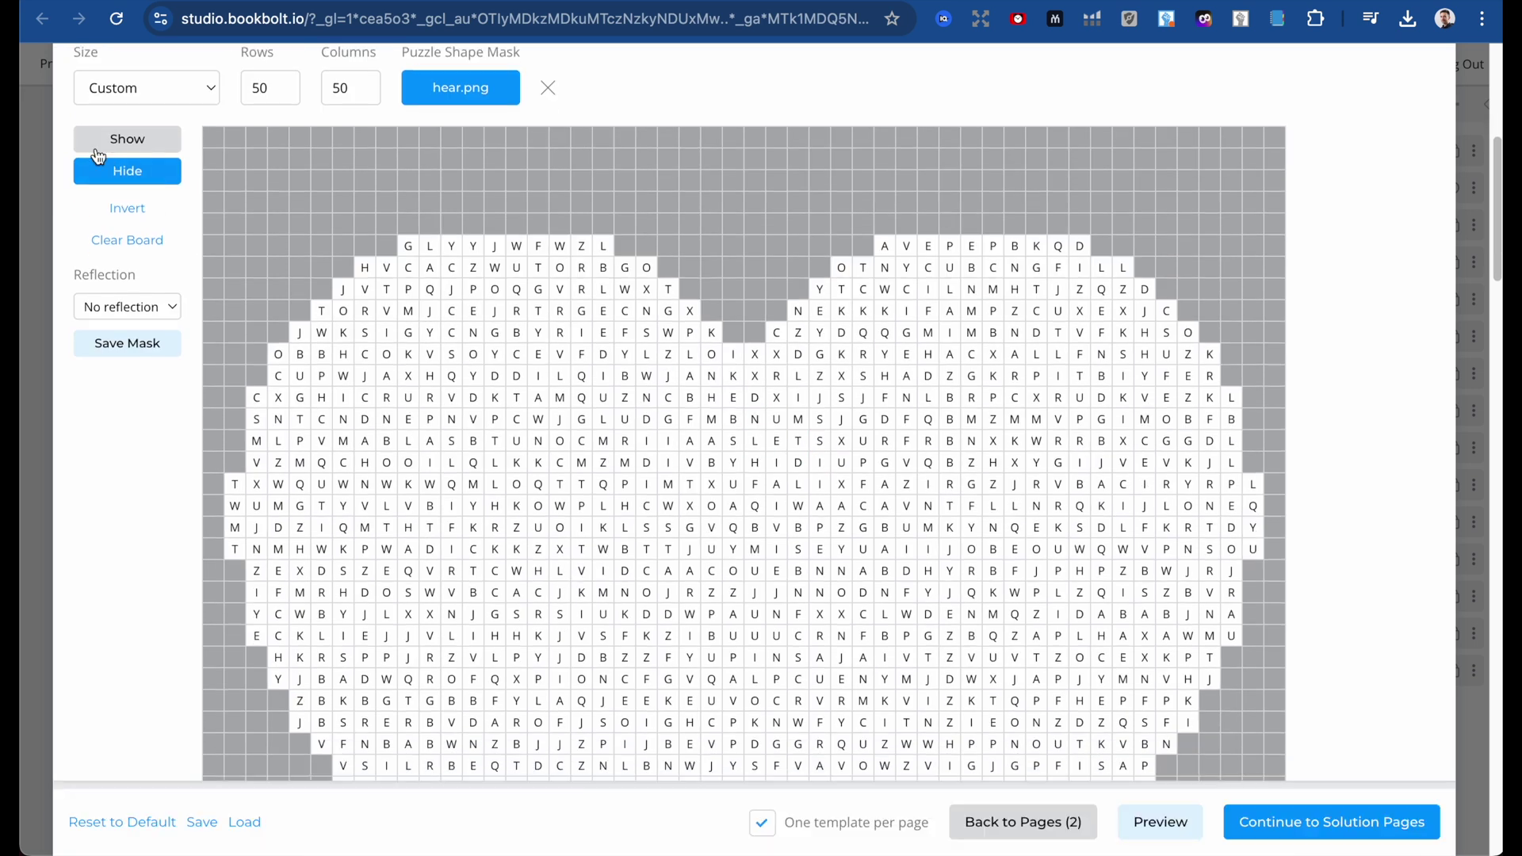
pyautogui.click(123, 139)
pyautogui.moveTo(449, 230); pyautogui.dragTo(561, 226)
pyautogui.moveTo(917, 233); pyautogui.dragTo(1046, 231)
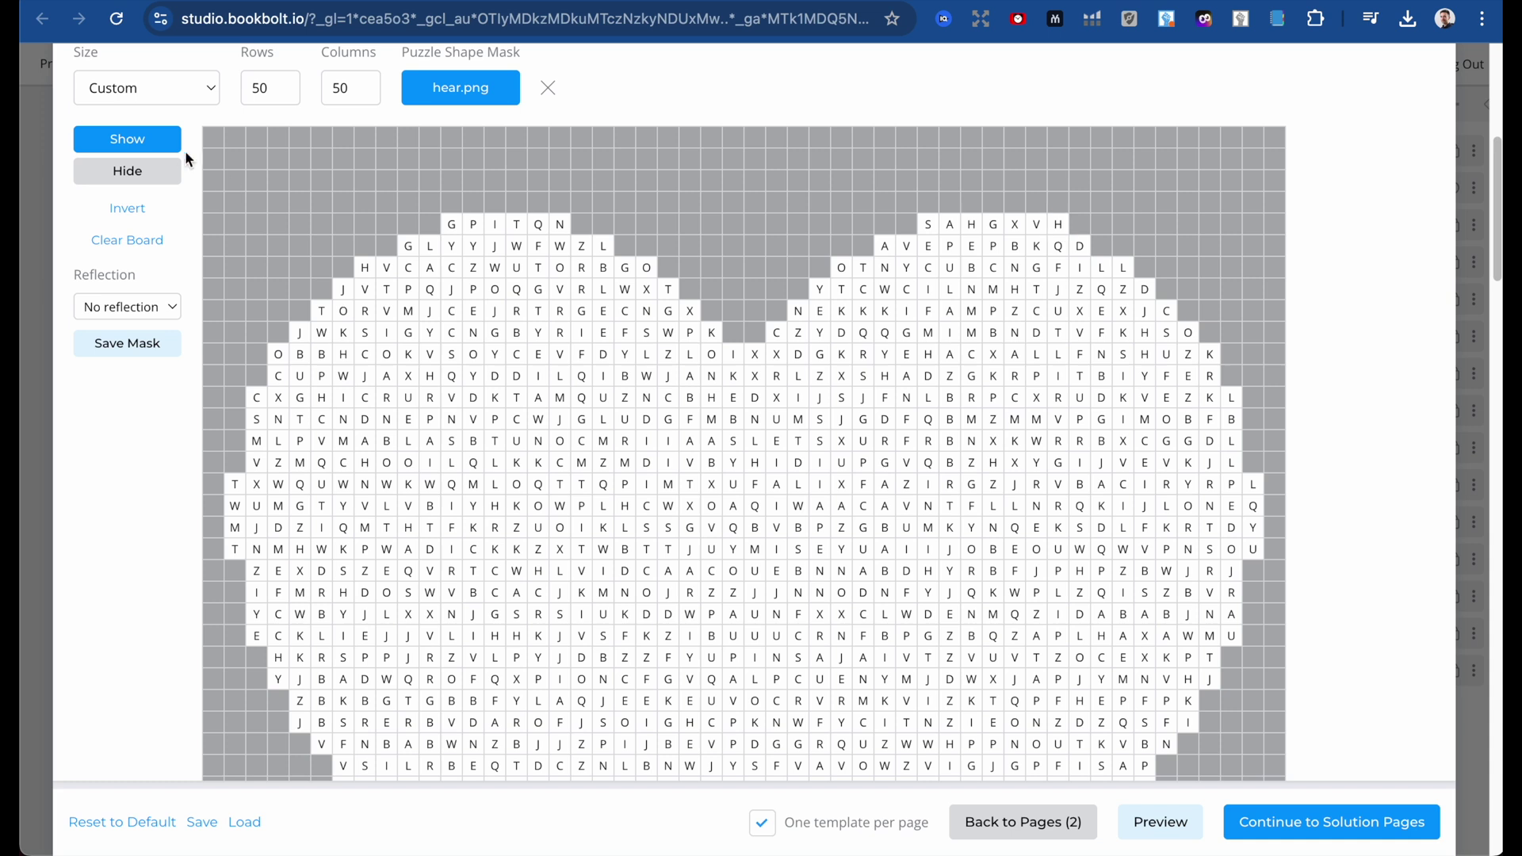
# Try inverting Board #1's heart mask to see the letters outside the shape, and invert it back.
pyautogui.scroll(-1, 186, 154)
pyautogui.click(129, 179)
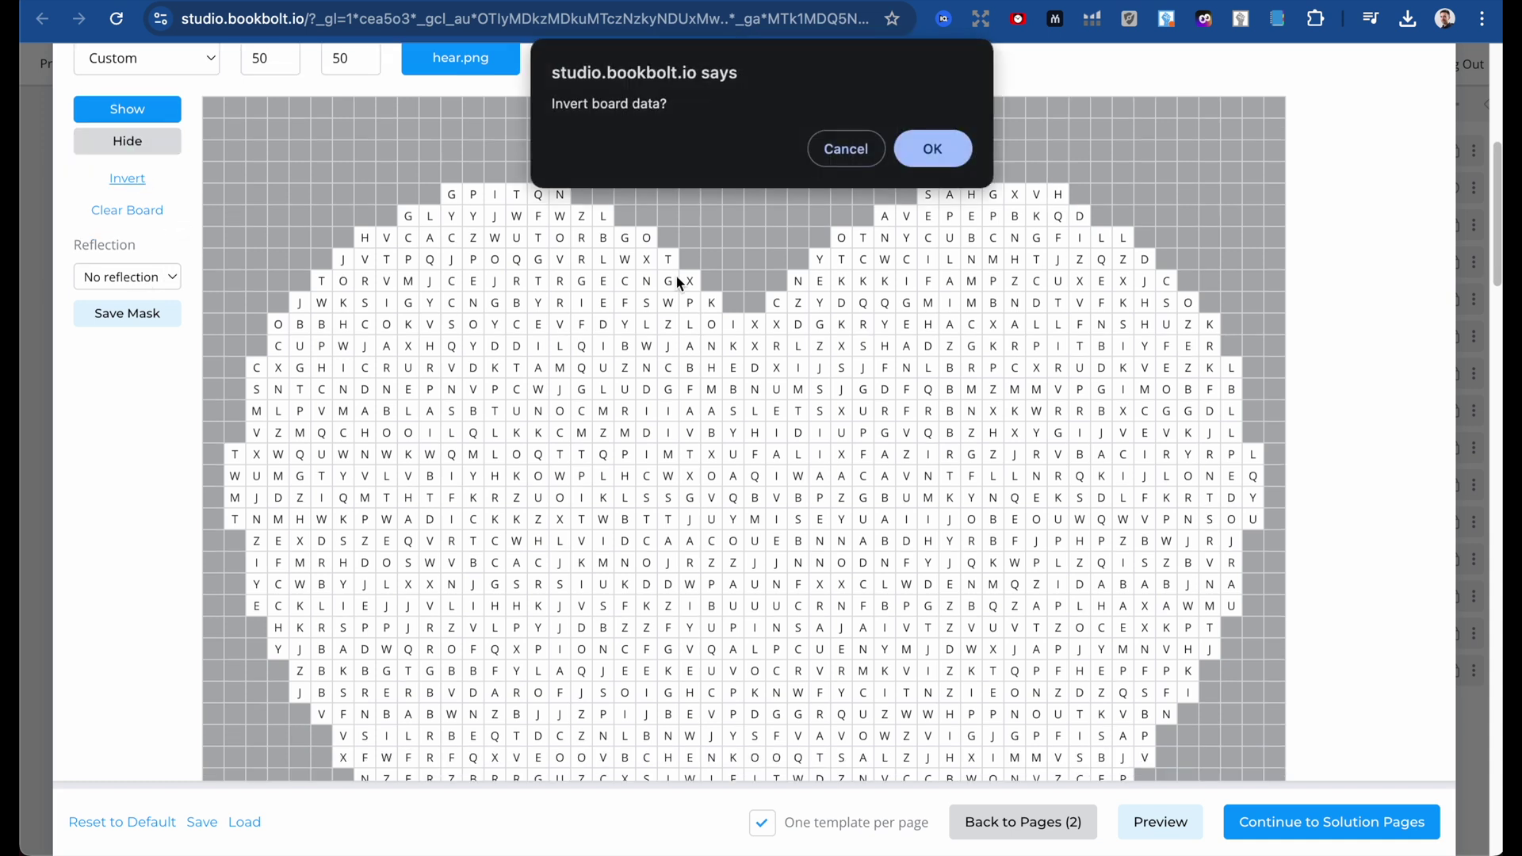
pyautogui.click(957, 146)
pyautogui.scroll(-6, 646, 339)
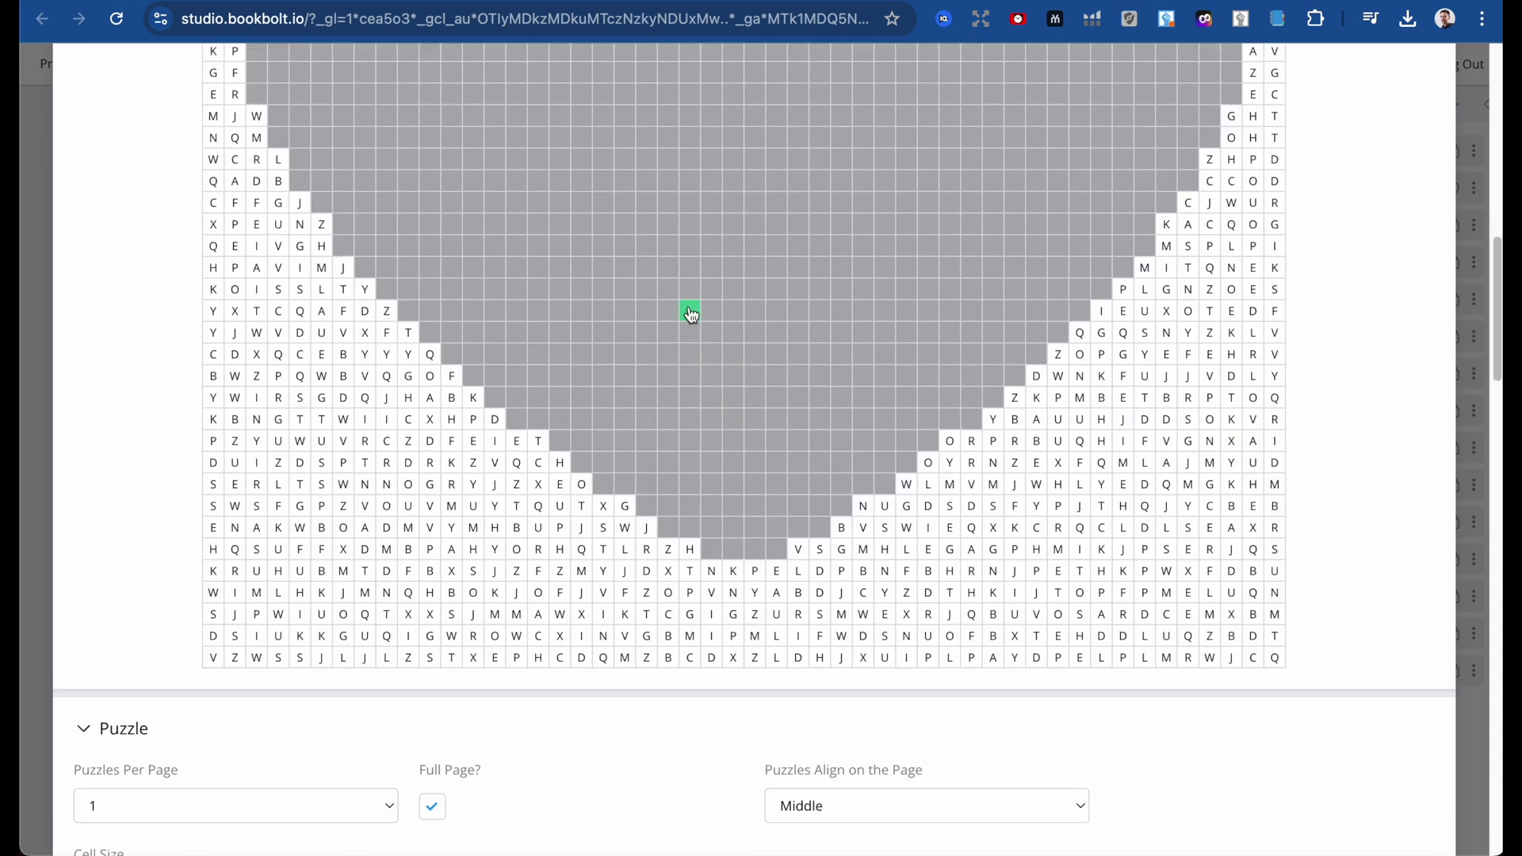
pyautogui.scroll(3, 689, 317)
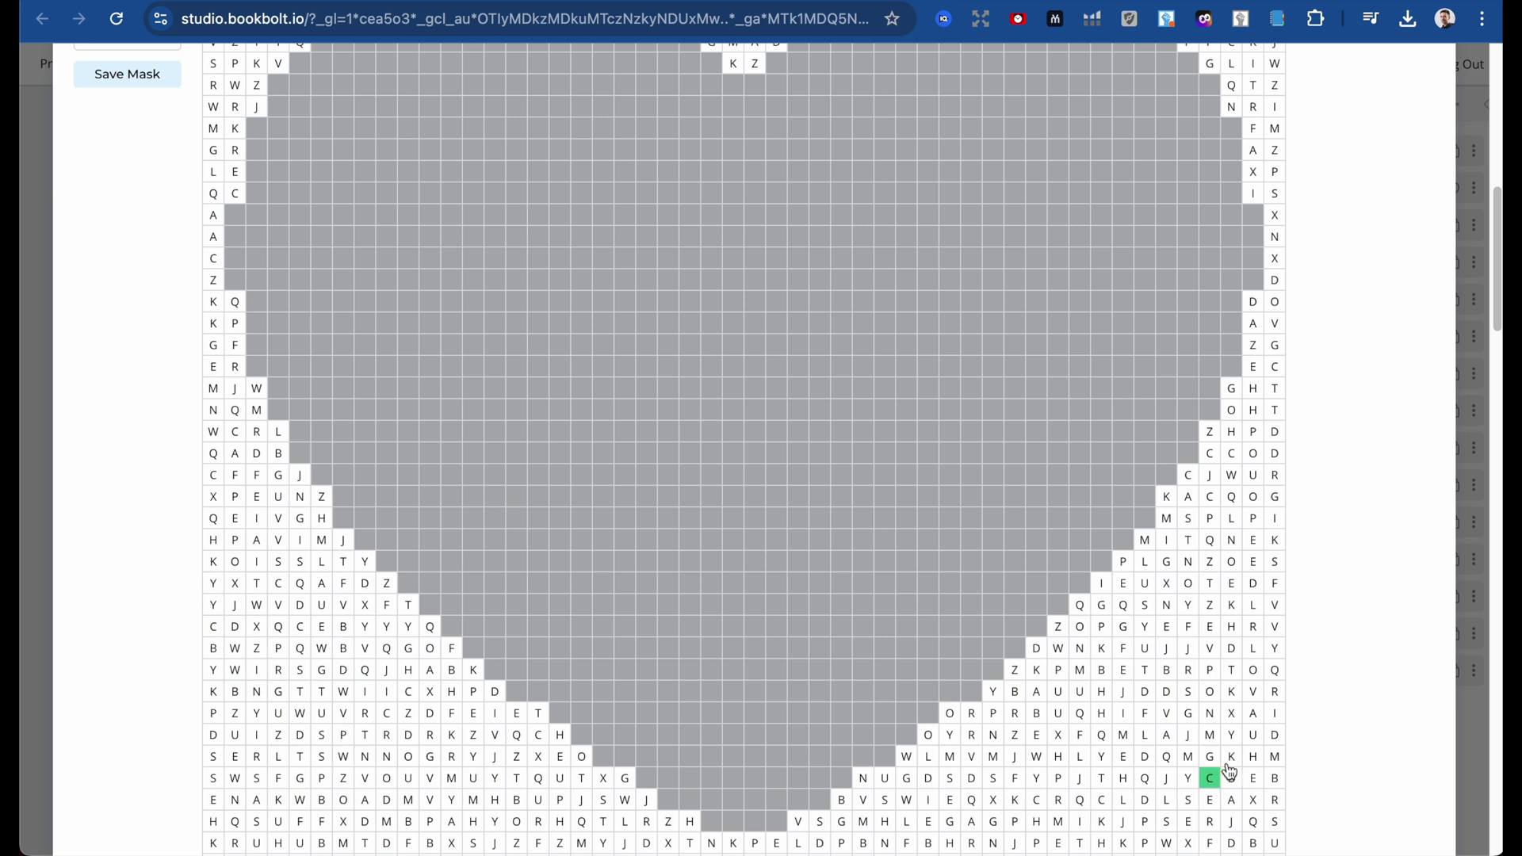
pyautogui.scroll(5, 1229, 773)
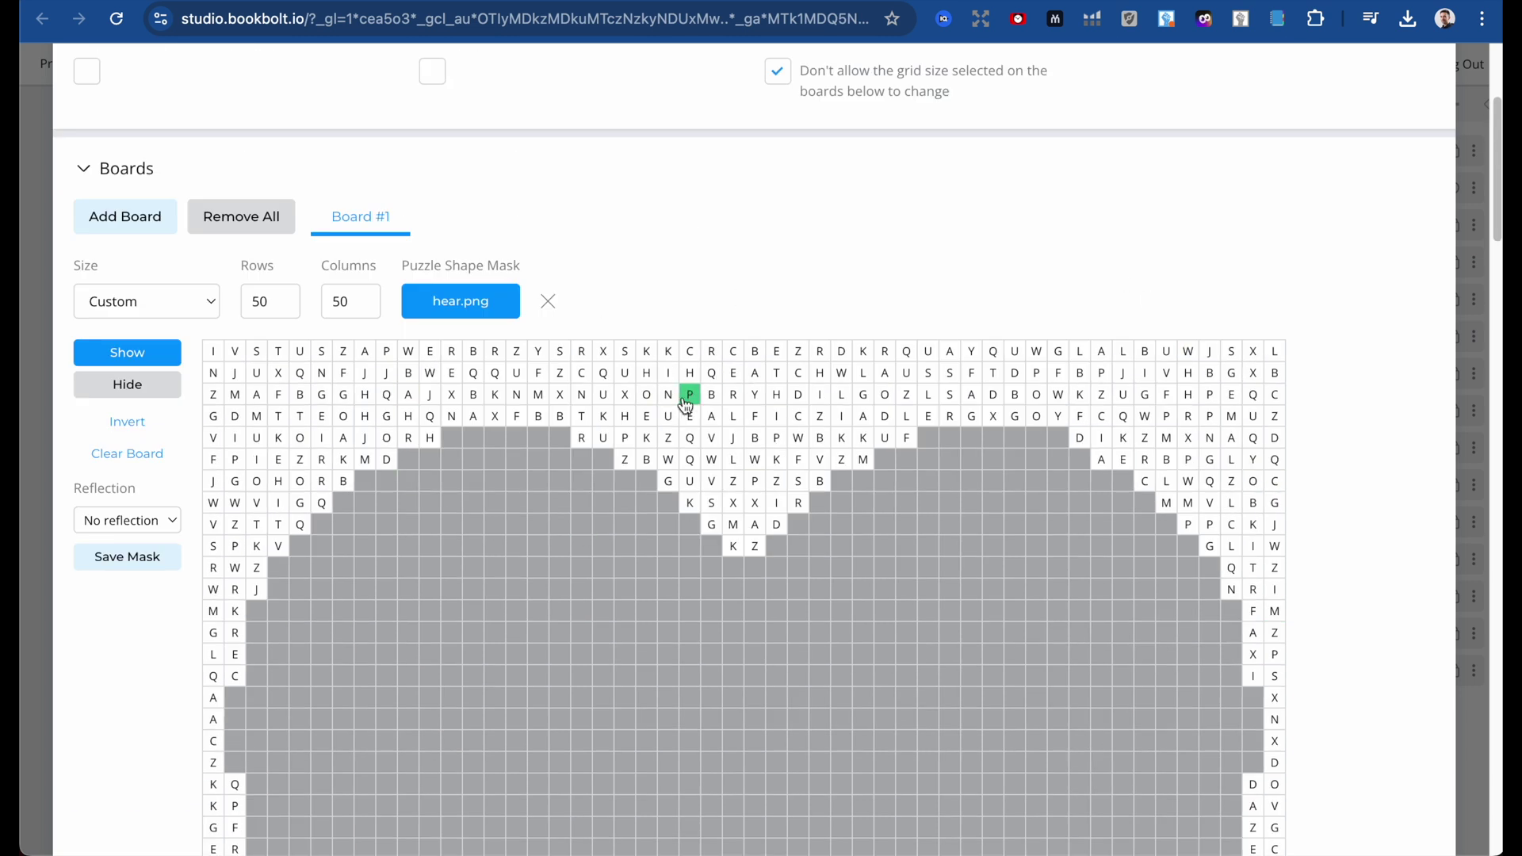
pyautogui.click(130, 423)
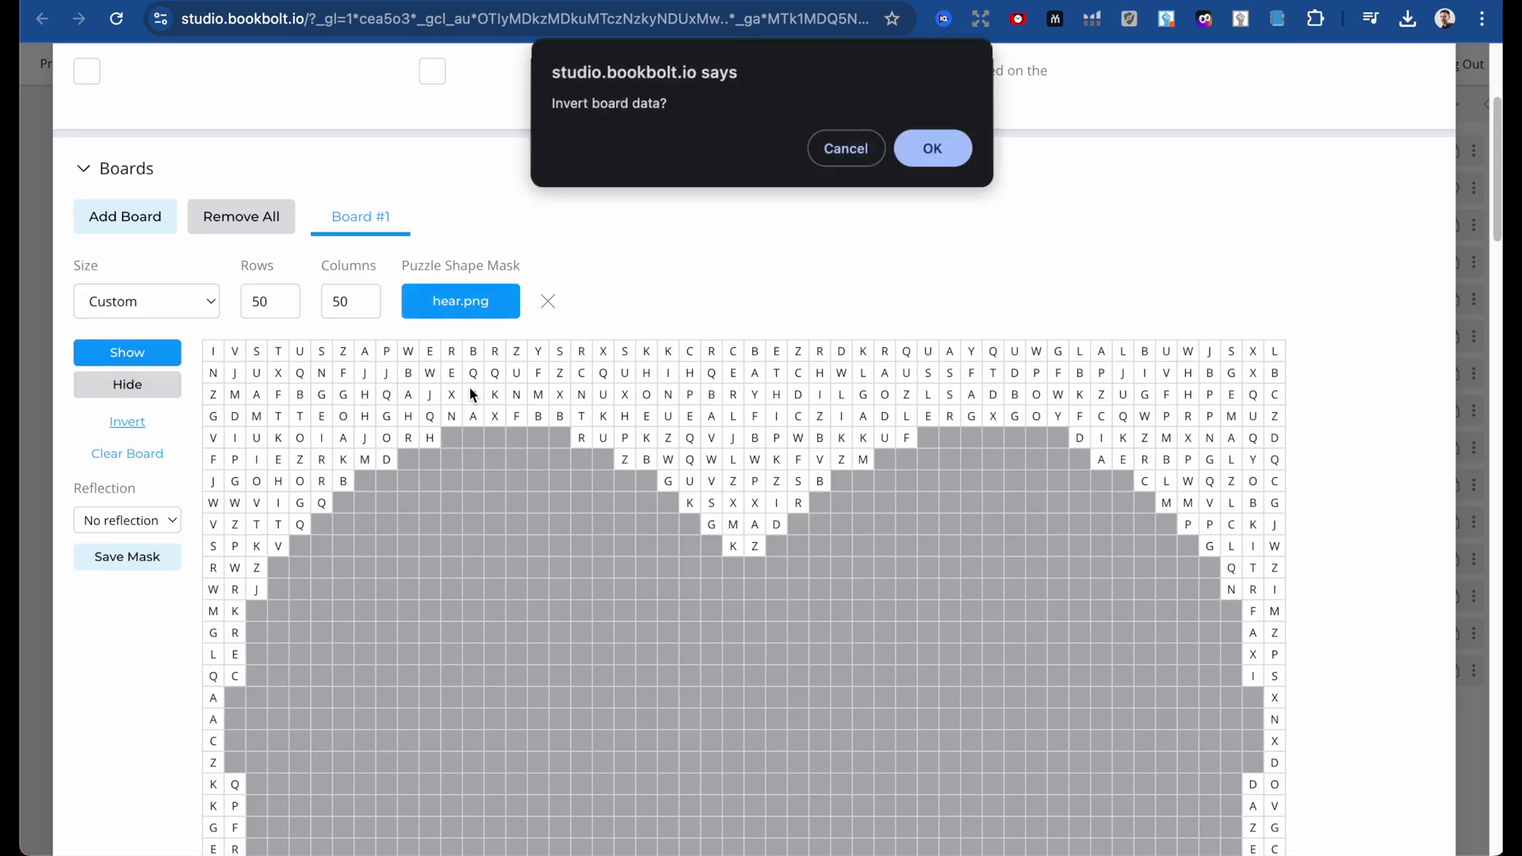
pyautogui.click(961, 155)
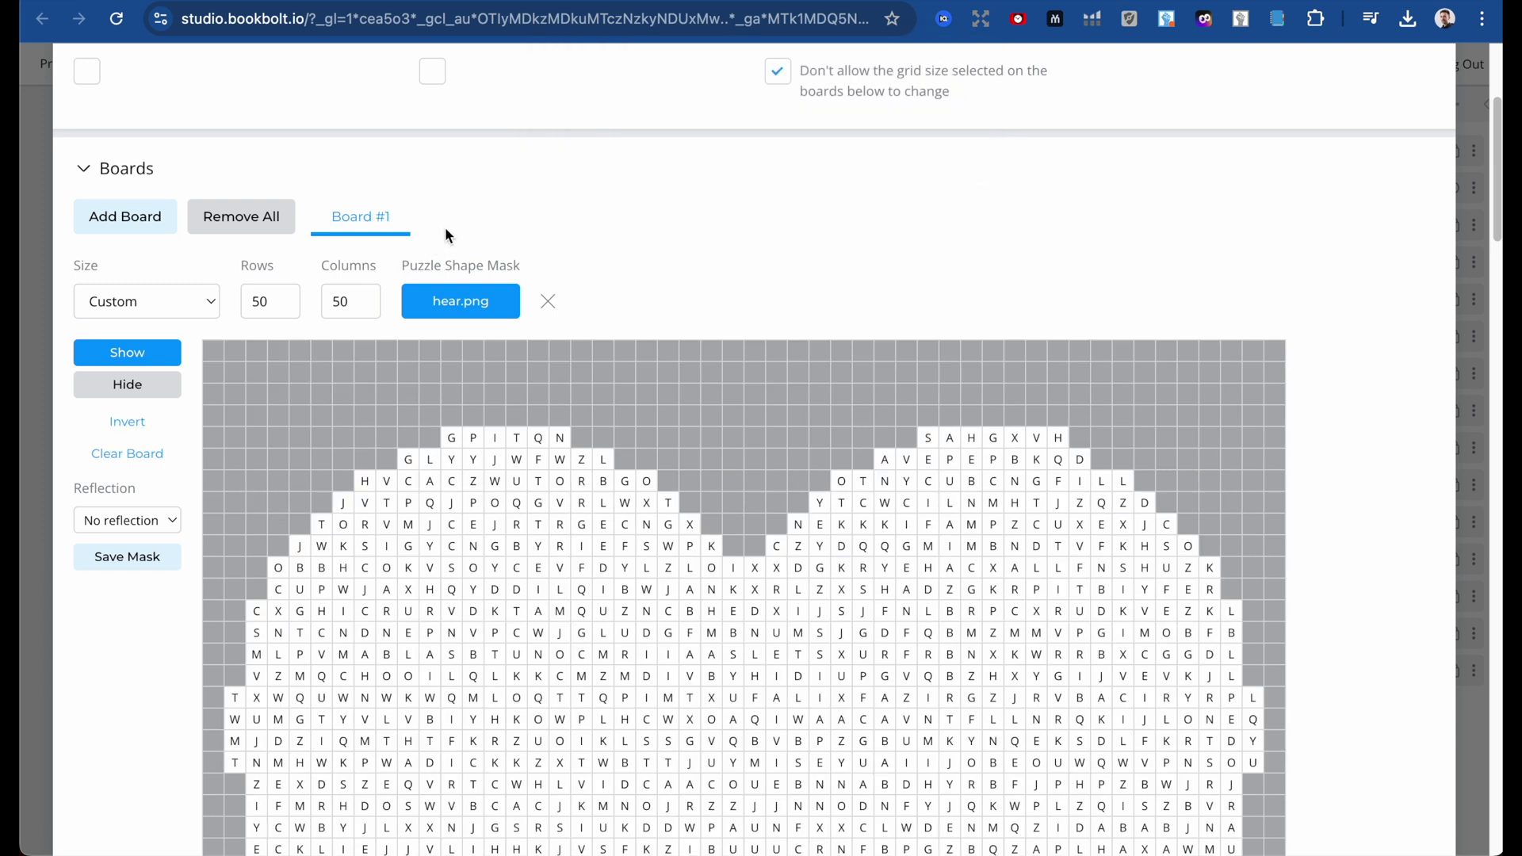
# Add a second board and set its size to Hard (30 x 30).
pyautogui.click(126, 220)
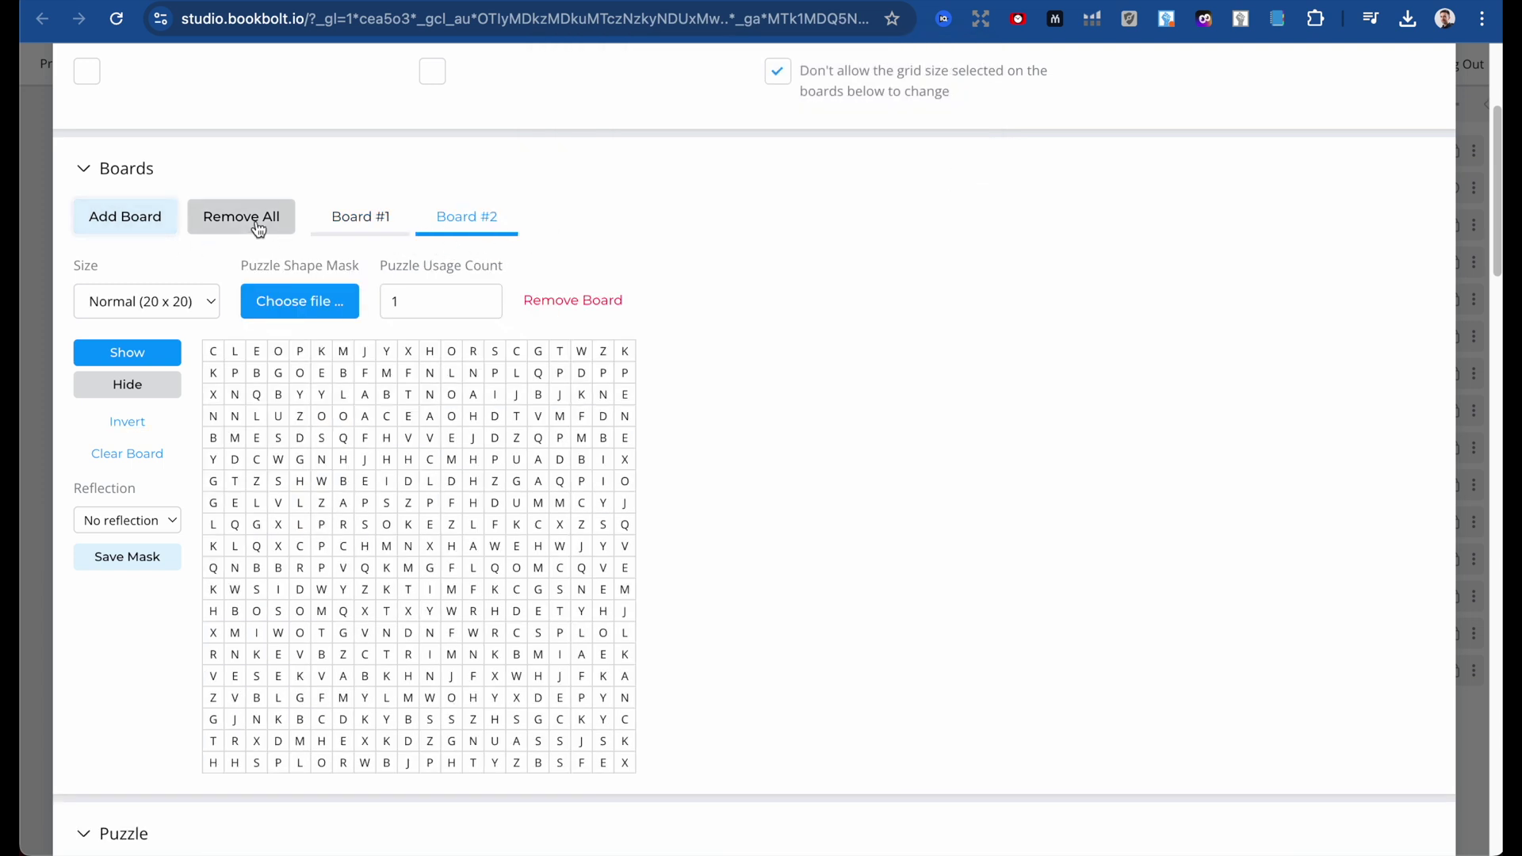
pyautogui.click(349, 216)
pyautogui.scroll(-1, 484, 396)
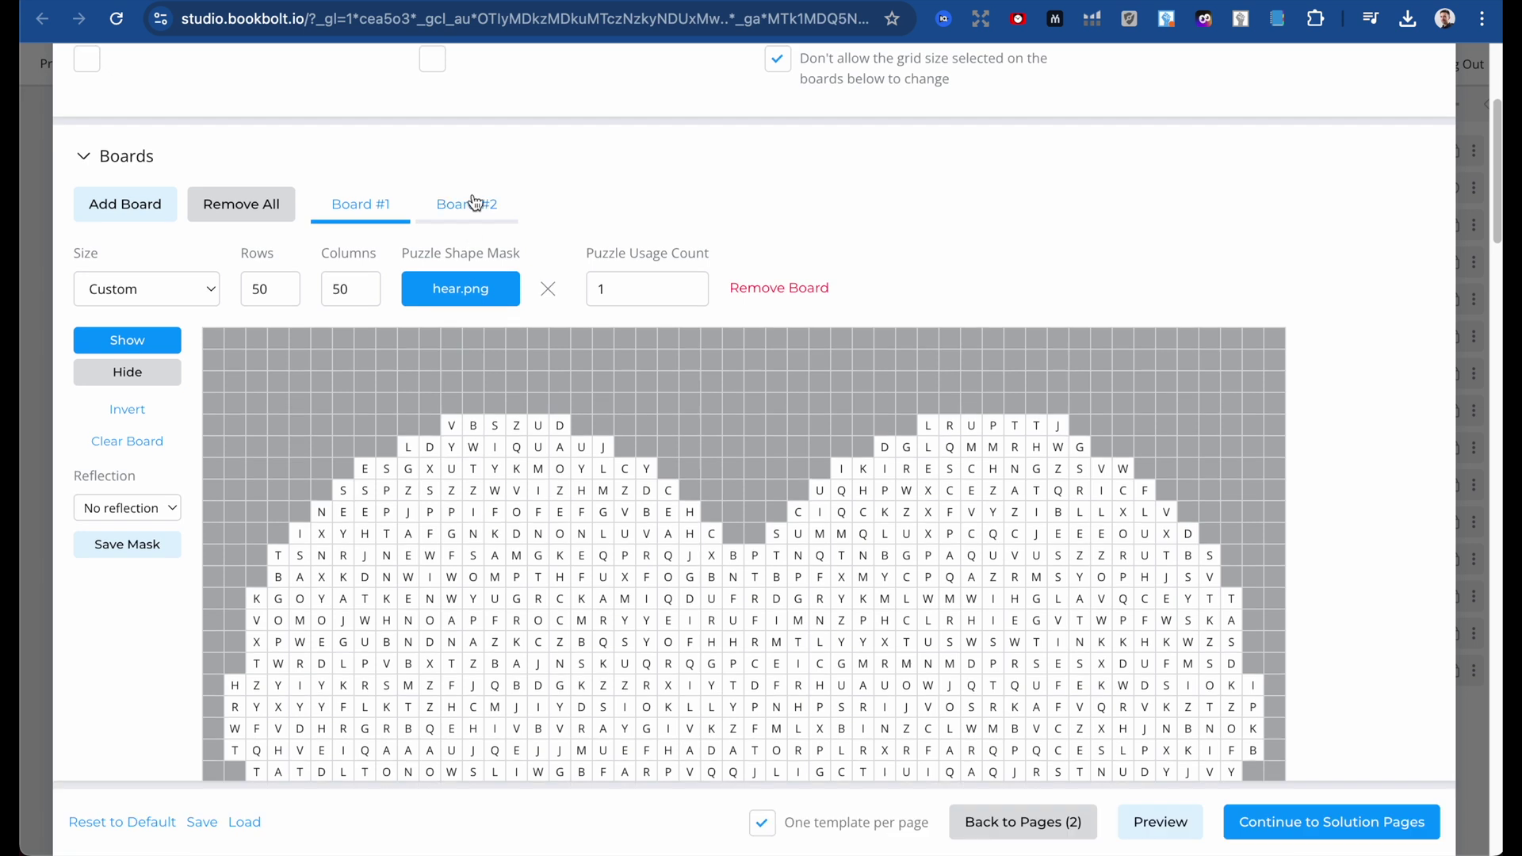
pyautogui.click(473, 203)
pyautogui.click(173, 297)
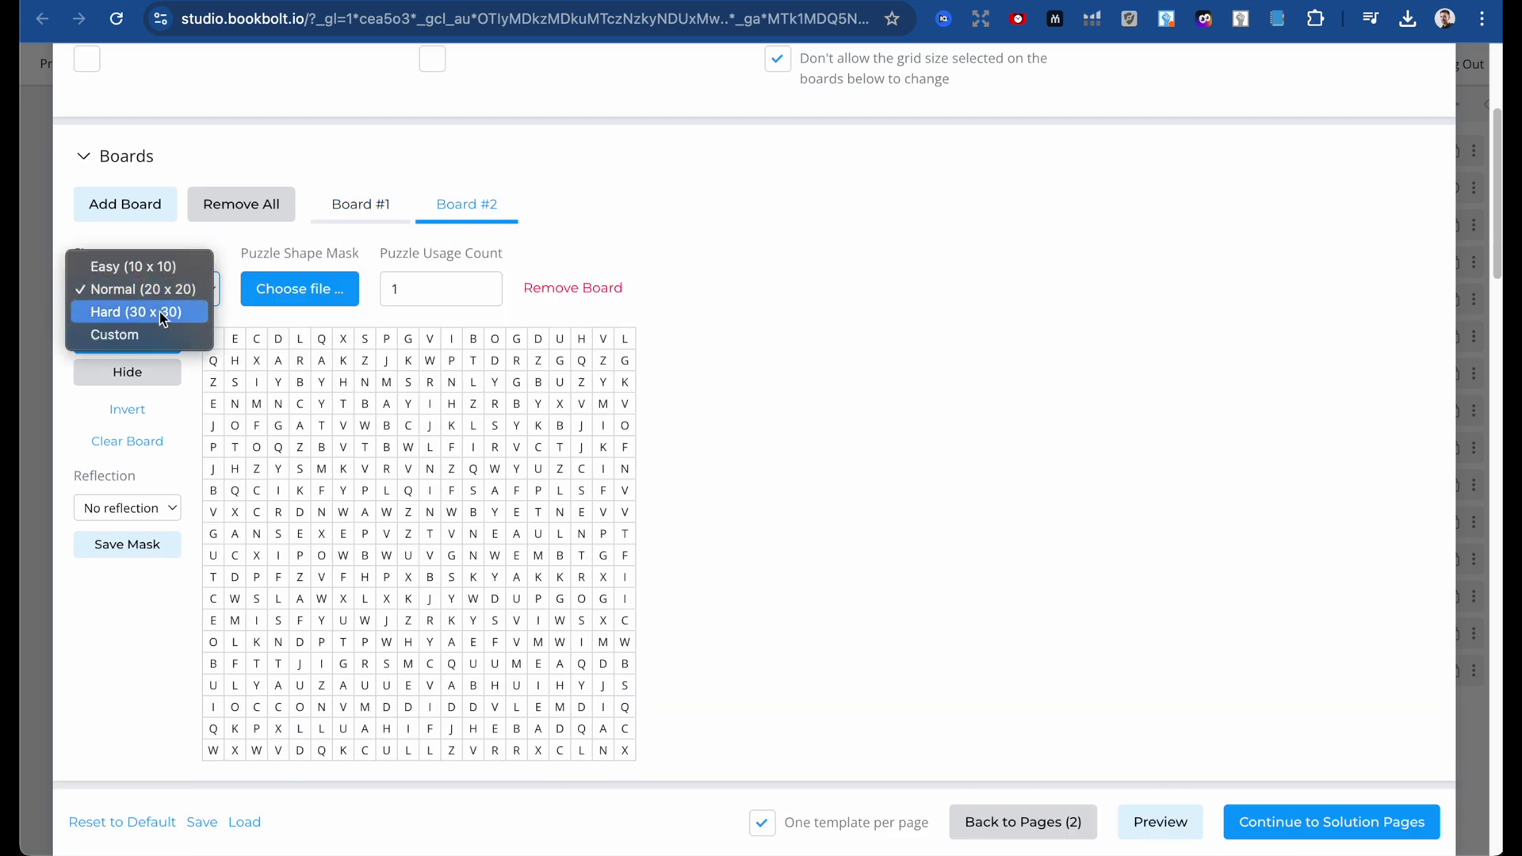
pyautogui.click(160, 311)
pyautogui.scroll(-4, 475, 428)
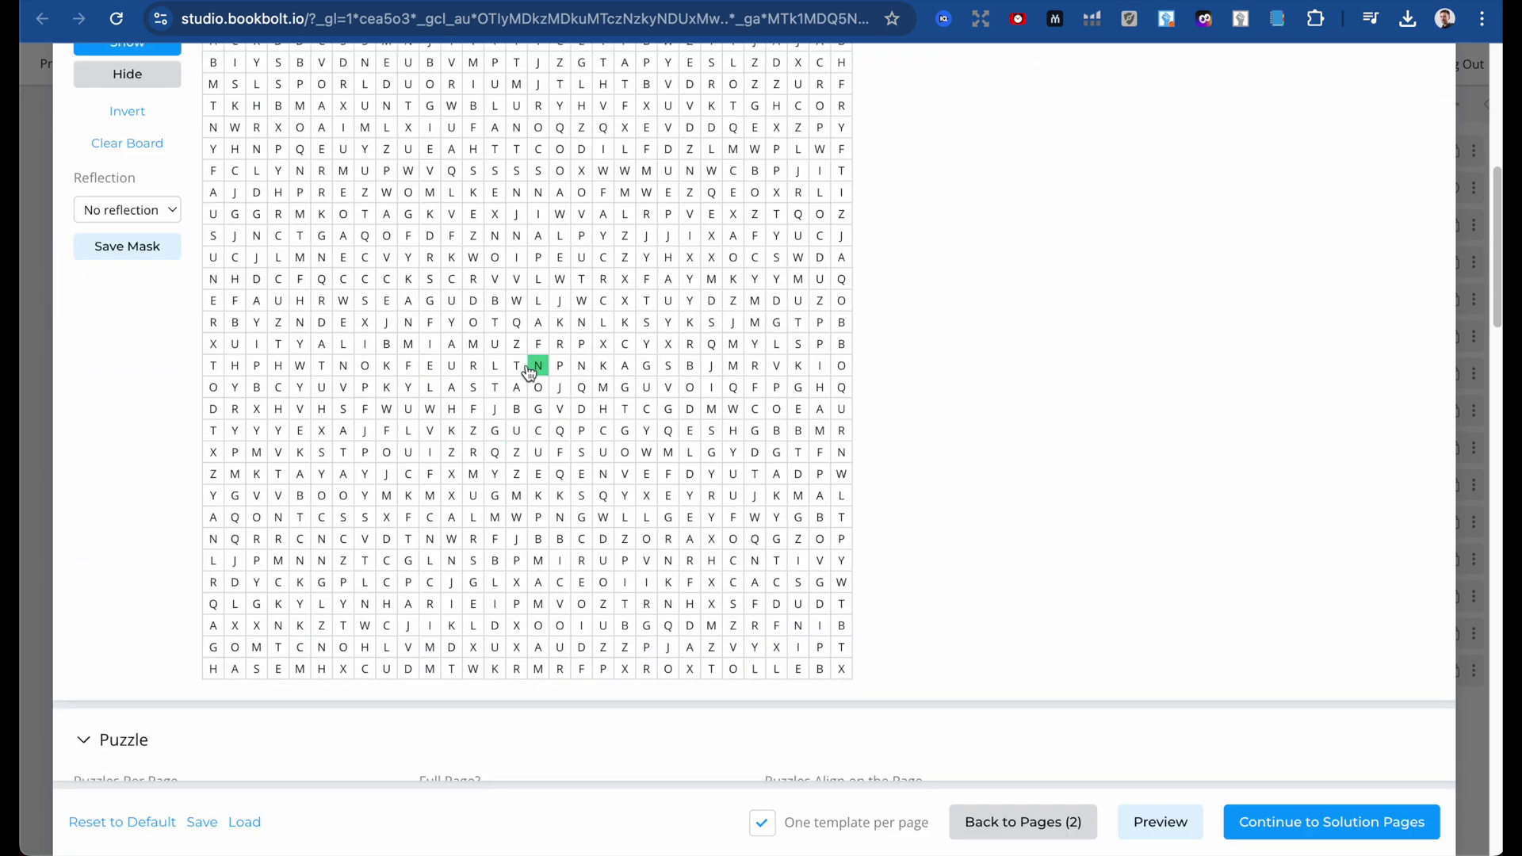
pyautogui.scroll(3, 529, 372)
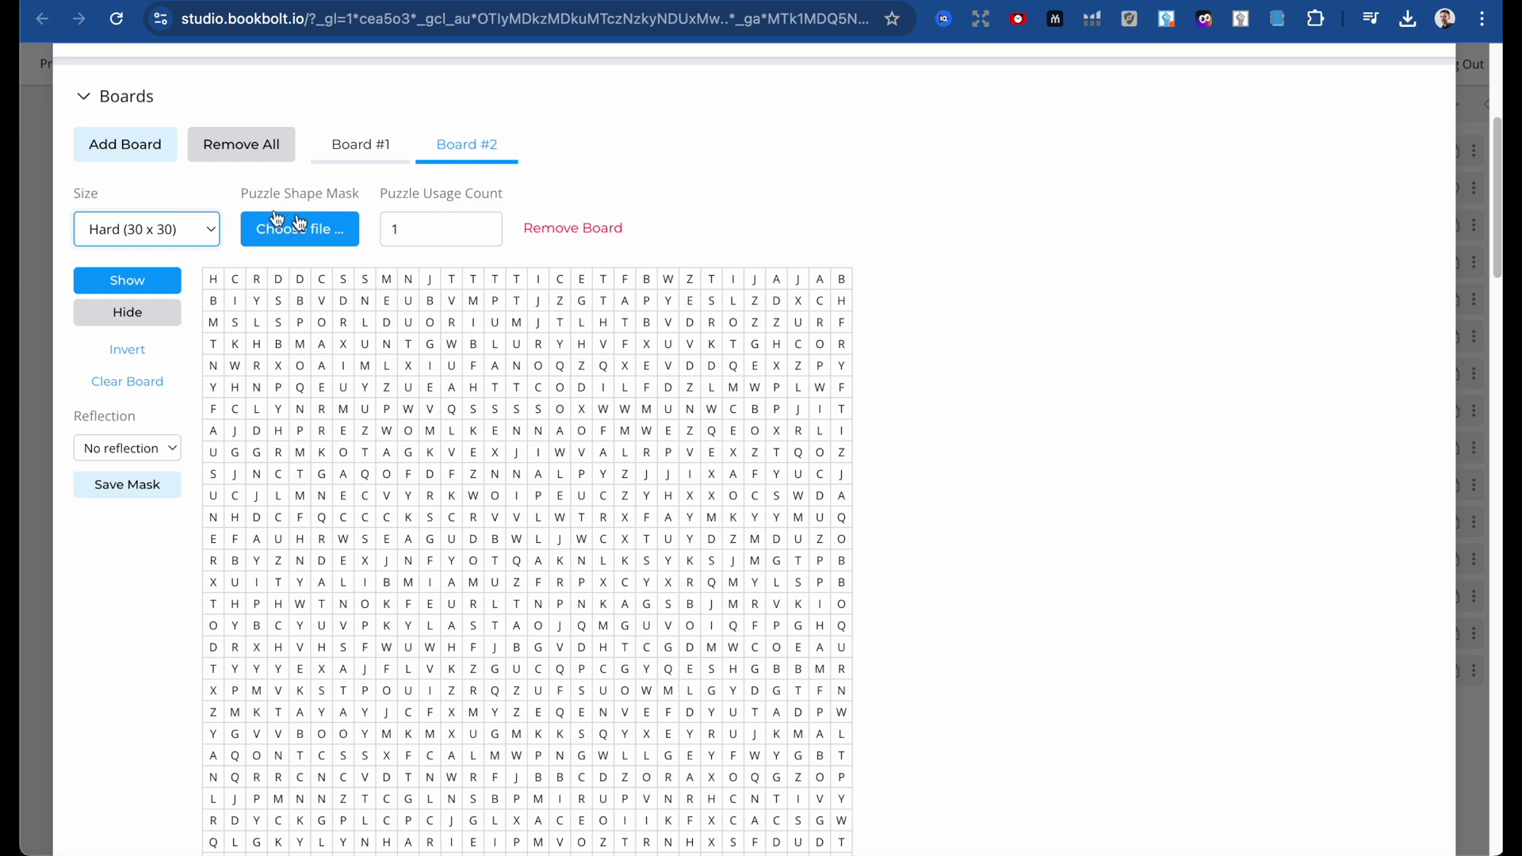
# Add a third board and set its size to Easy (10 x 10).
pyautogui.click(151, 148)
pyautogui.click(159, 233)
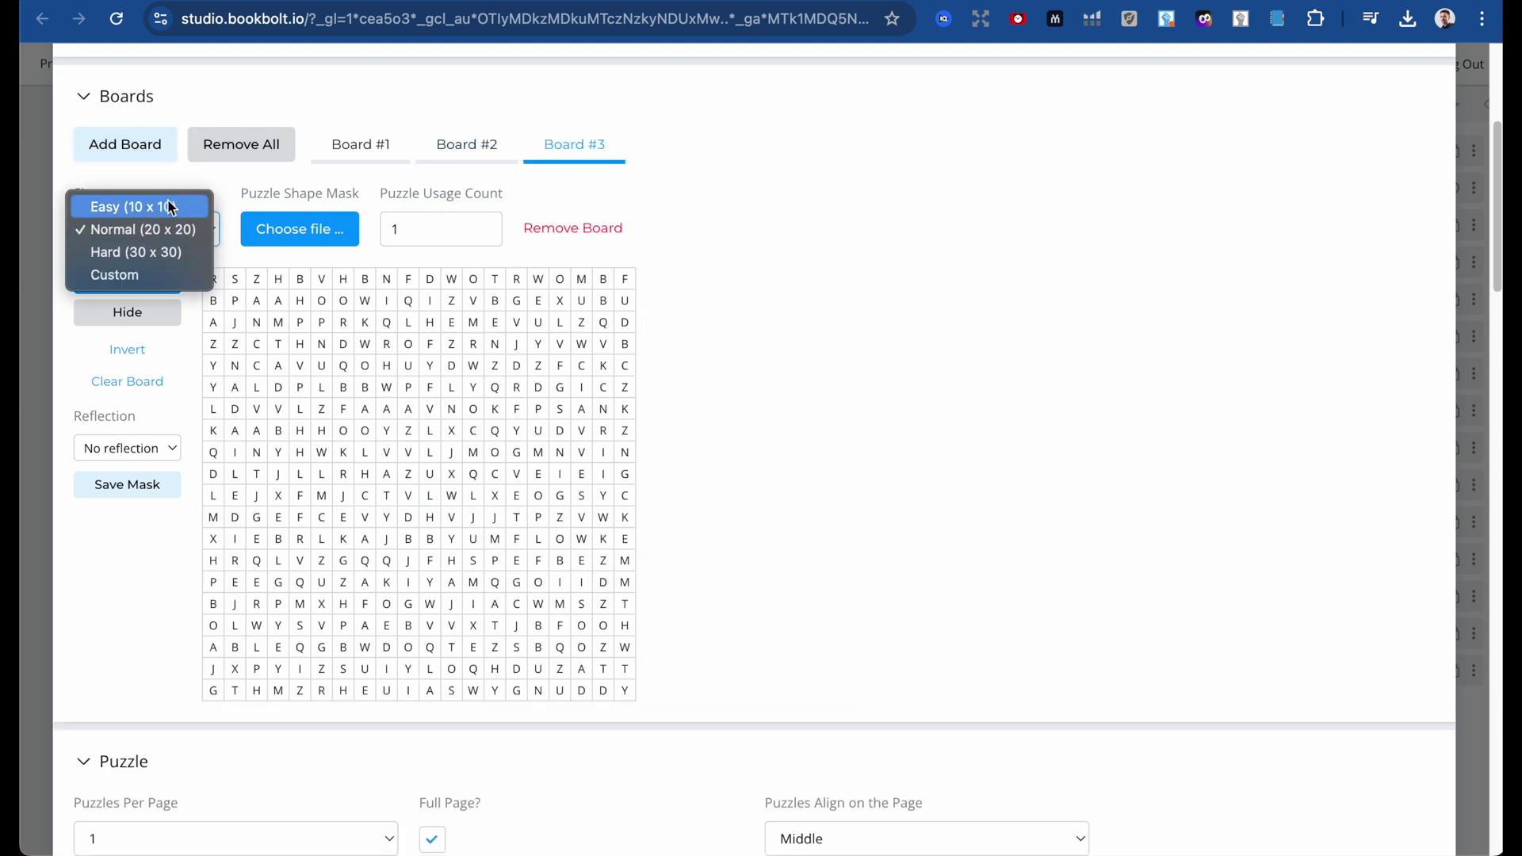
pyautogui.click(170, 204)
# Add a fourth board with a Custom size of 50 rows by 50 columns.
pyautogui.click(106, 163)
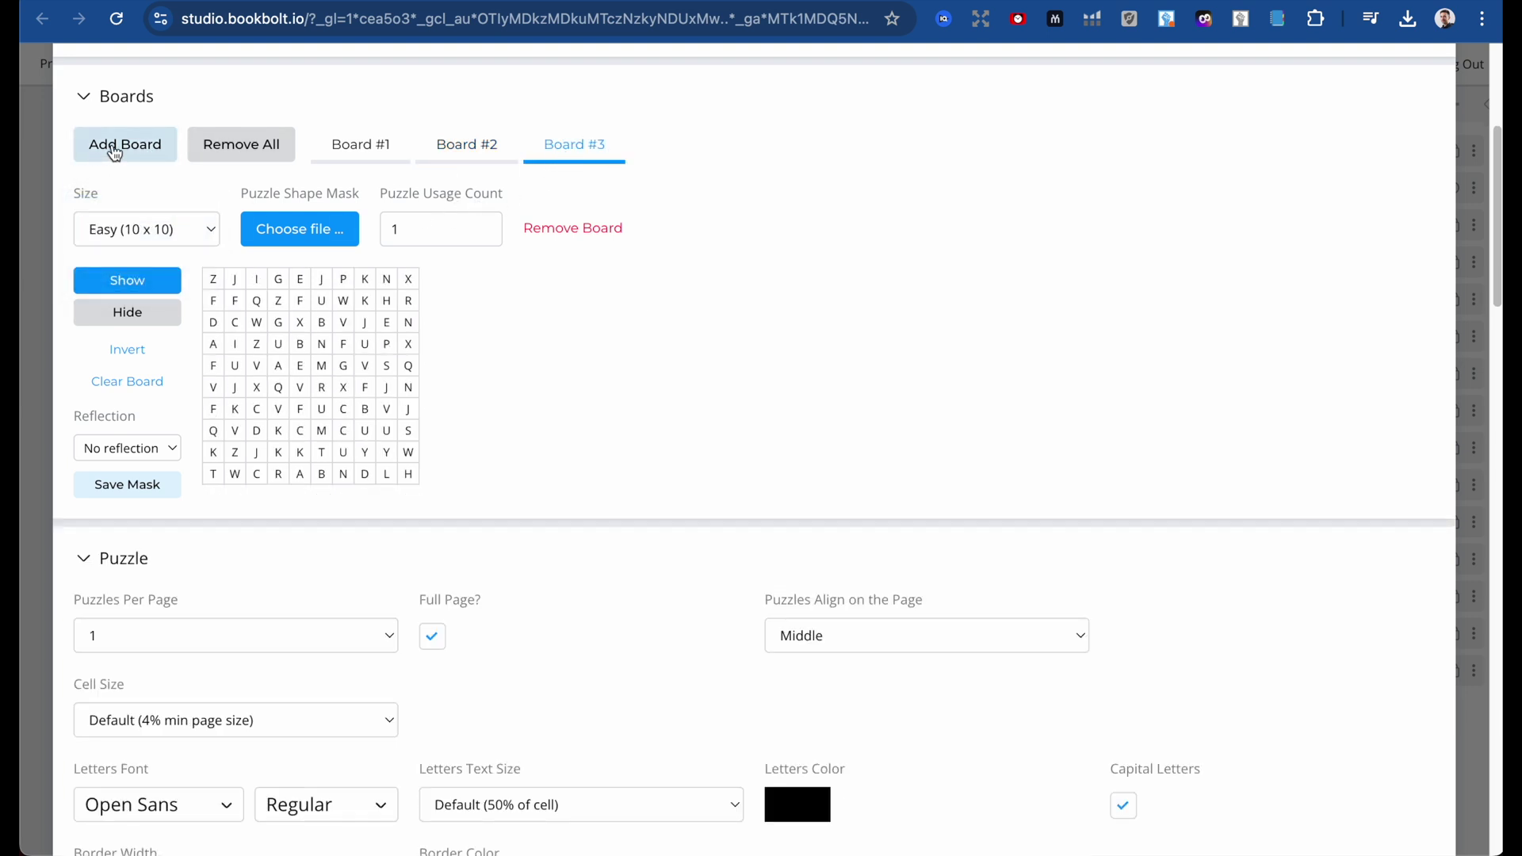
pyautogui.click(159, 229)
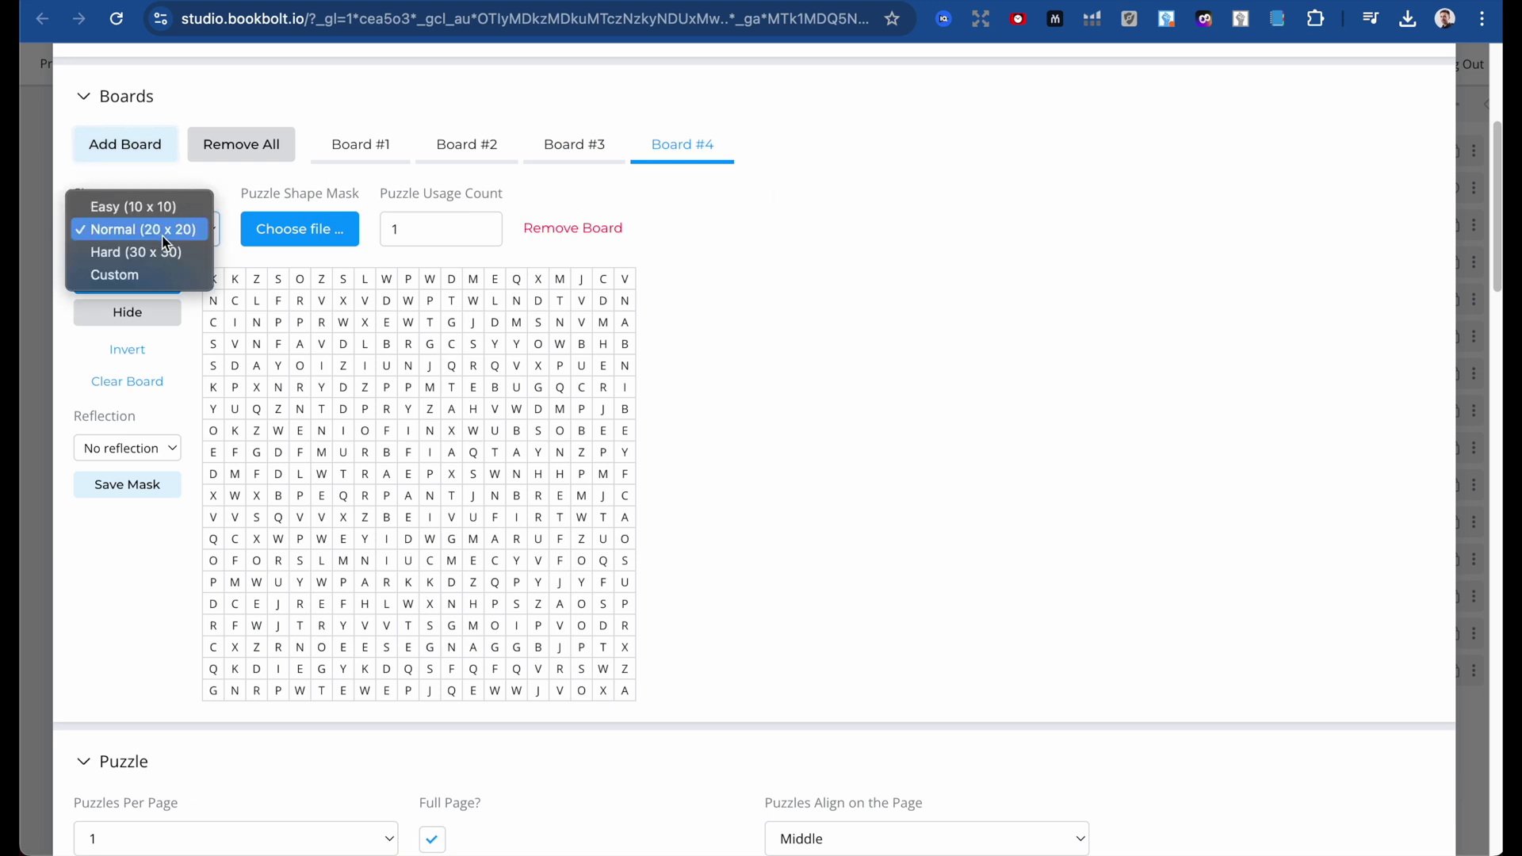
pyautogui.click(192, 278)
pyautogui.doubleClick(254, 228)
pyautogui.write('5')
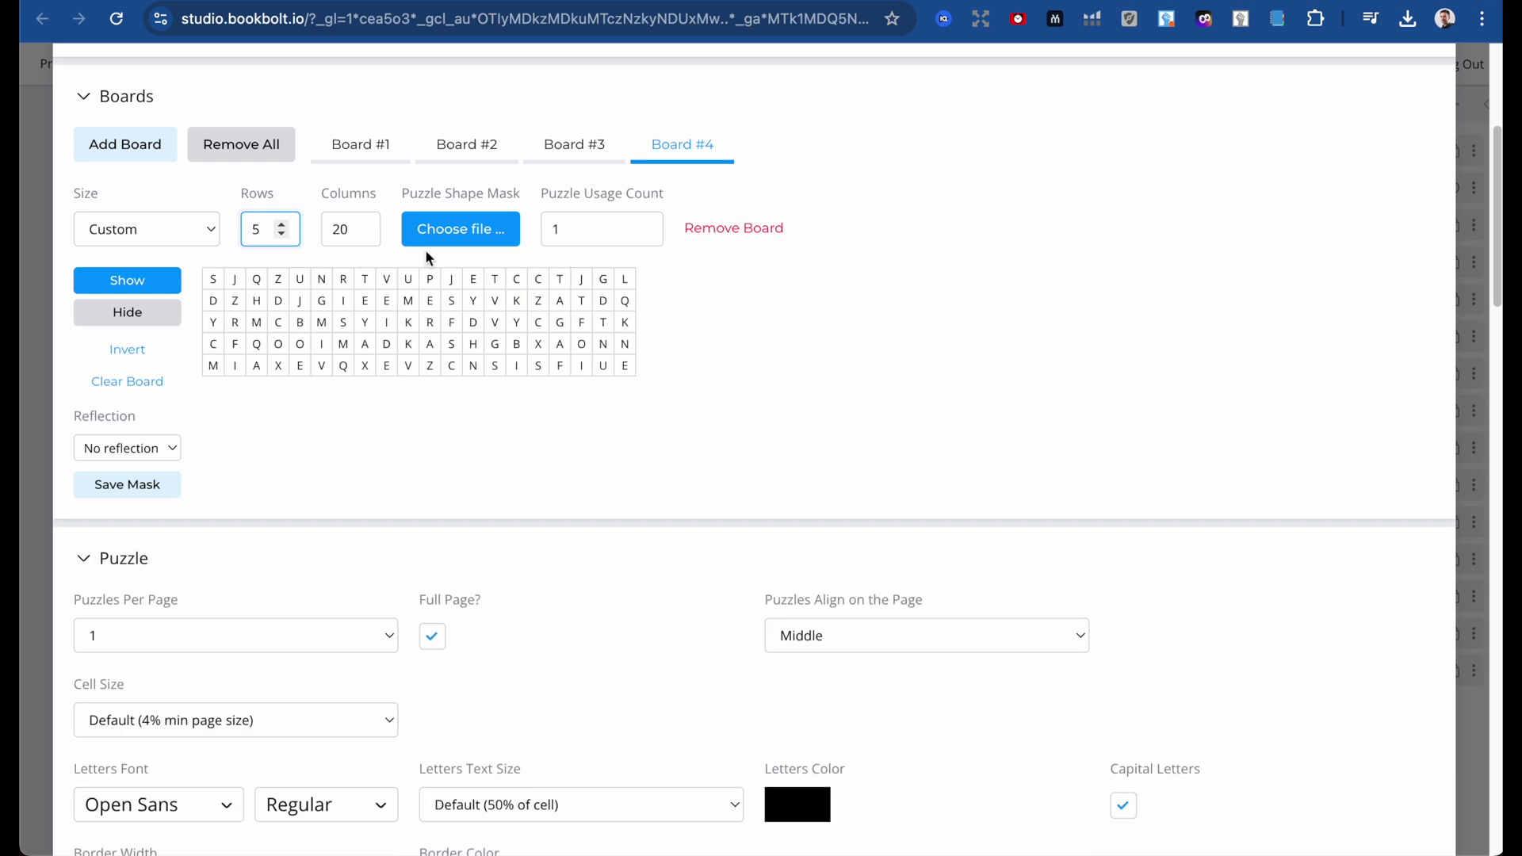
pyautogui.write('0')
pyautogui.click(347, 231)
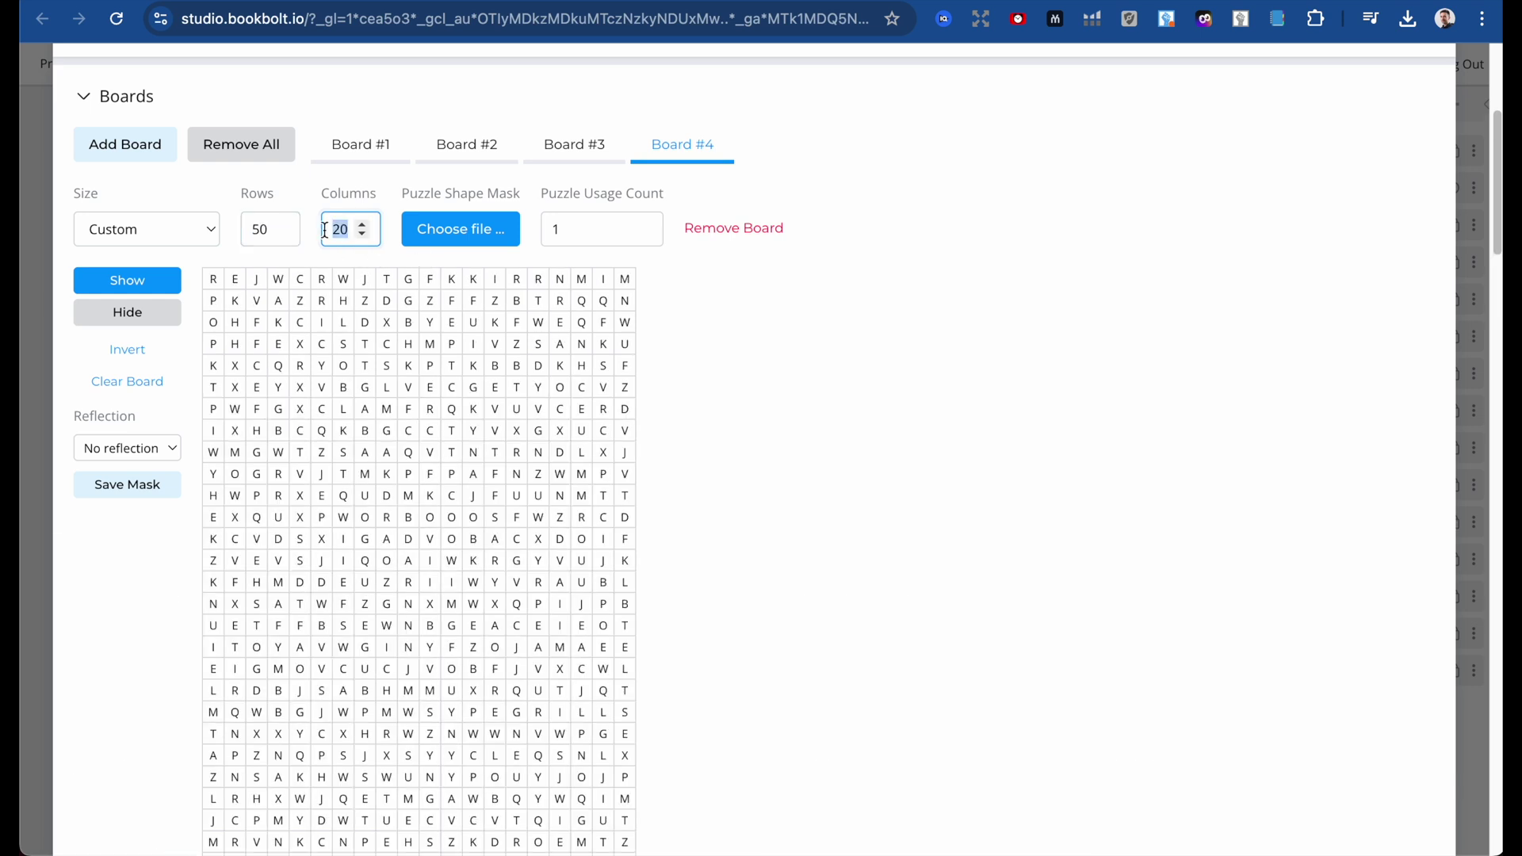
pyautogui.write('50')
# Load APRIL2.png as Board #4's puzzle shape mask.
pyautogui.click(496, 242)
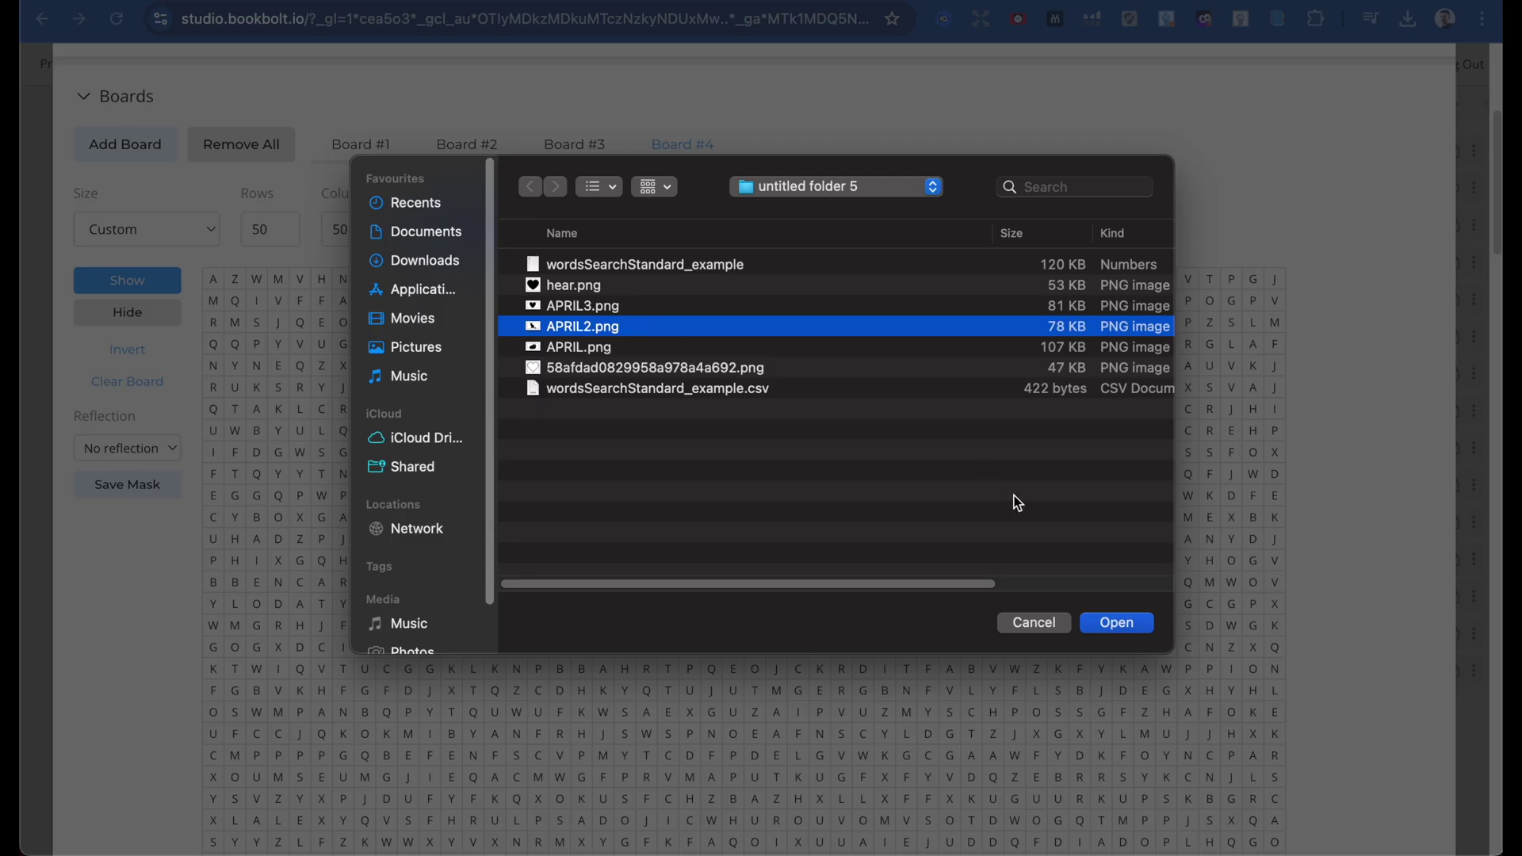
pyautogui.click(1153, 628)
pyautogui.scroll(-5, 1199, 190)
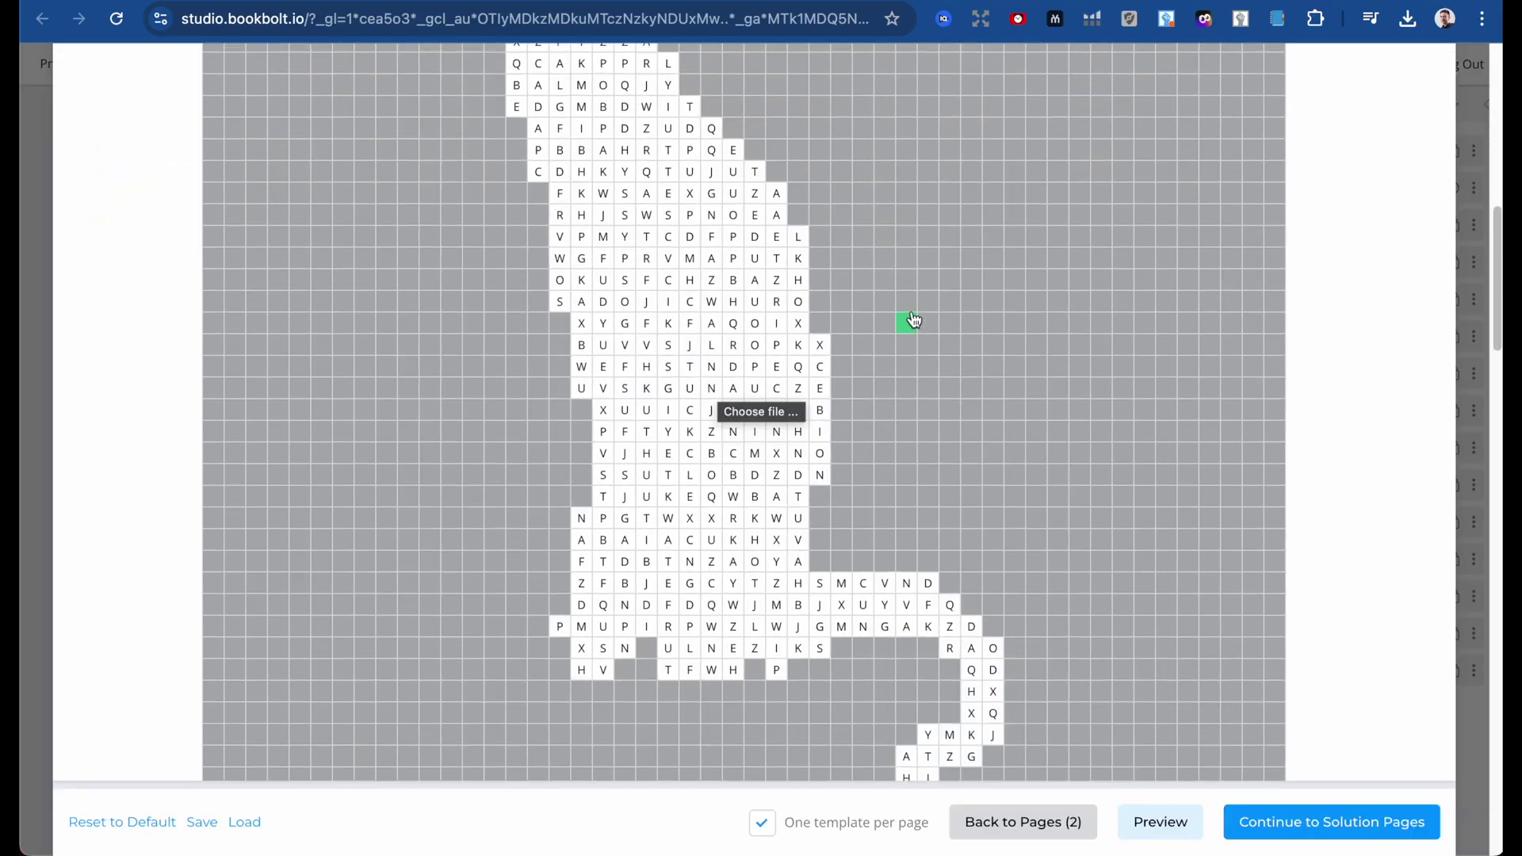
# Touch up Board #4's animal shape by showing letter cells for its thin limbs and tall pointed section and hiding individual cells.
pyautogui.scroll(2, 907, 322)
pyautogui.scroll(2, 762, 317)
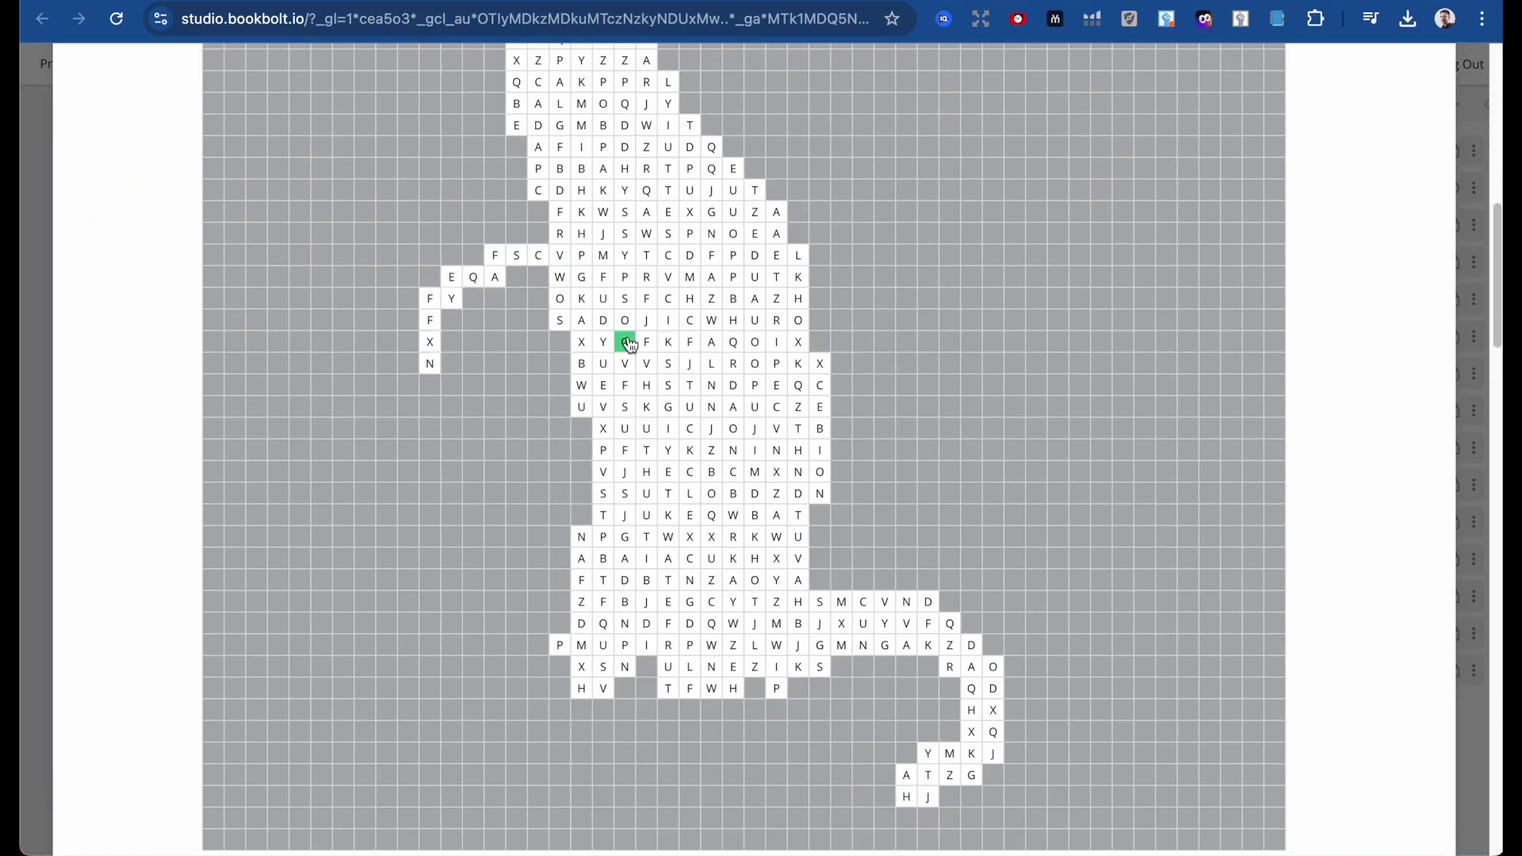
pyautogui.scroll(3, 927, 229)
pyautogui.moveTo(926, 229)
pyautogui.mouseDown()
pyautogui.moveTo(903, 333)
pyautogui.moveTo(967, 350)
pyautogui.mouseUp()
pyautogui.scroll(2, 968, 350)
pyautogui.click(560, 379)
pyautogui.scroll(-1, 560, 397)
pyautogui.click(127, 113)
pyautogui.scroll(-10, 855, 342)
pyautogui.scroll(6, 854, 342)
pyautogui.click(538, 623)
pyautogui.click(603, 622)
pyautogui.click(711, 643)
pyautogui.click(755, 623)
pyautogui.scroll(5, 911, 555)
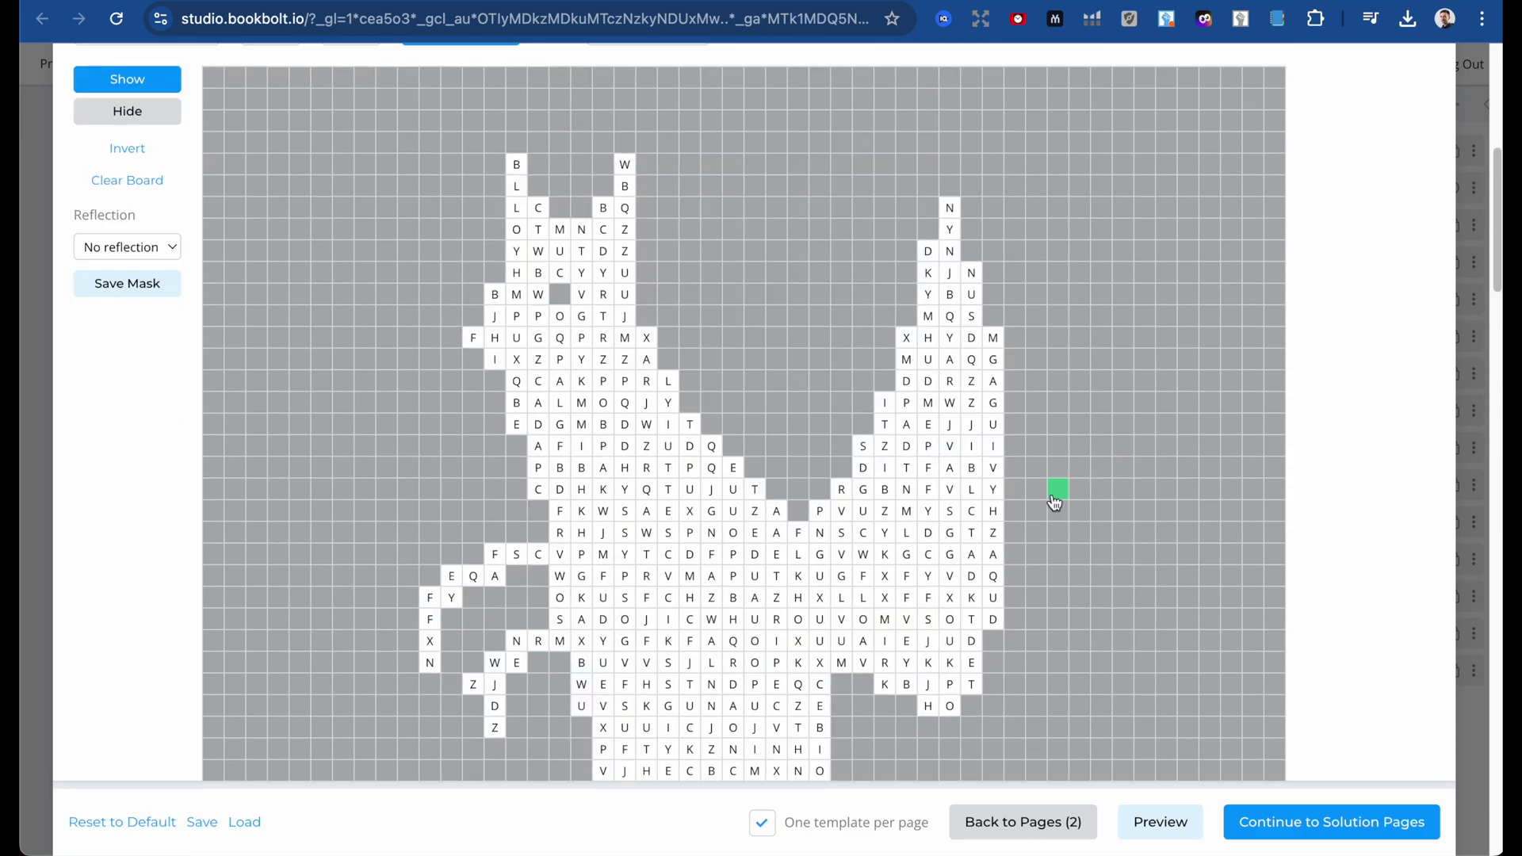
pyautogui.scroll(6, 838, 343)
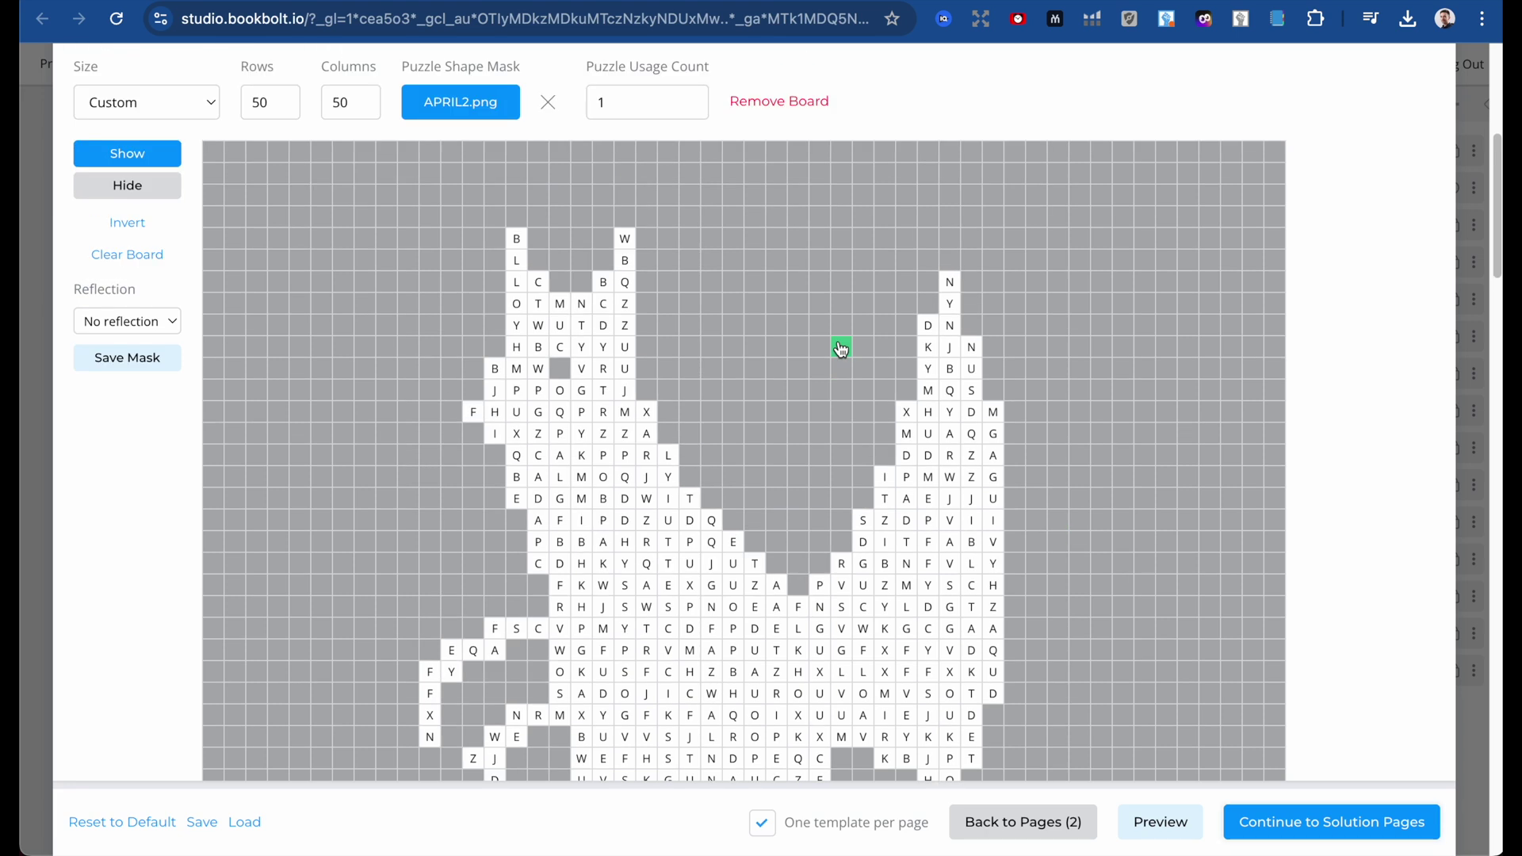
# Load wordsSearchStandard_example.csv as the words file and generate the puzzles with their solutions on pages 6 and 7.
pyautogui.scroll(-2, 561, 332)
pyautogui.click(76, 268)
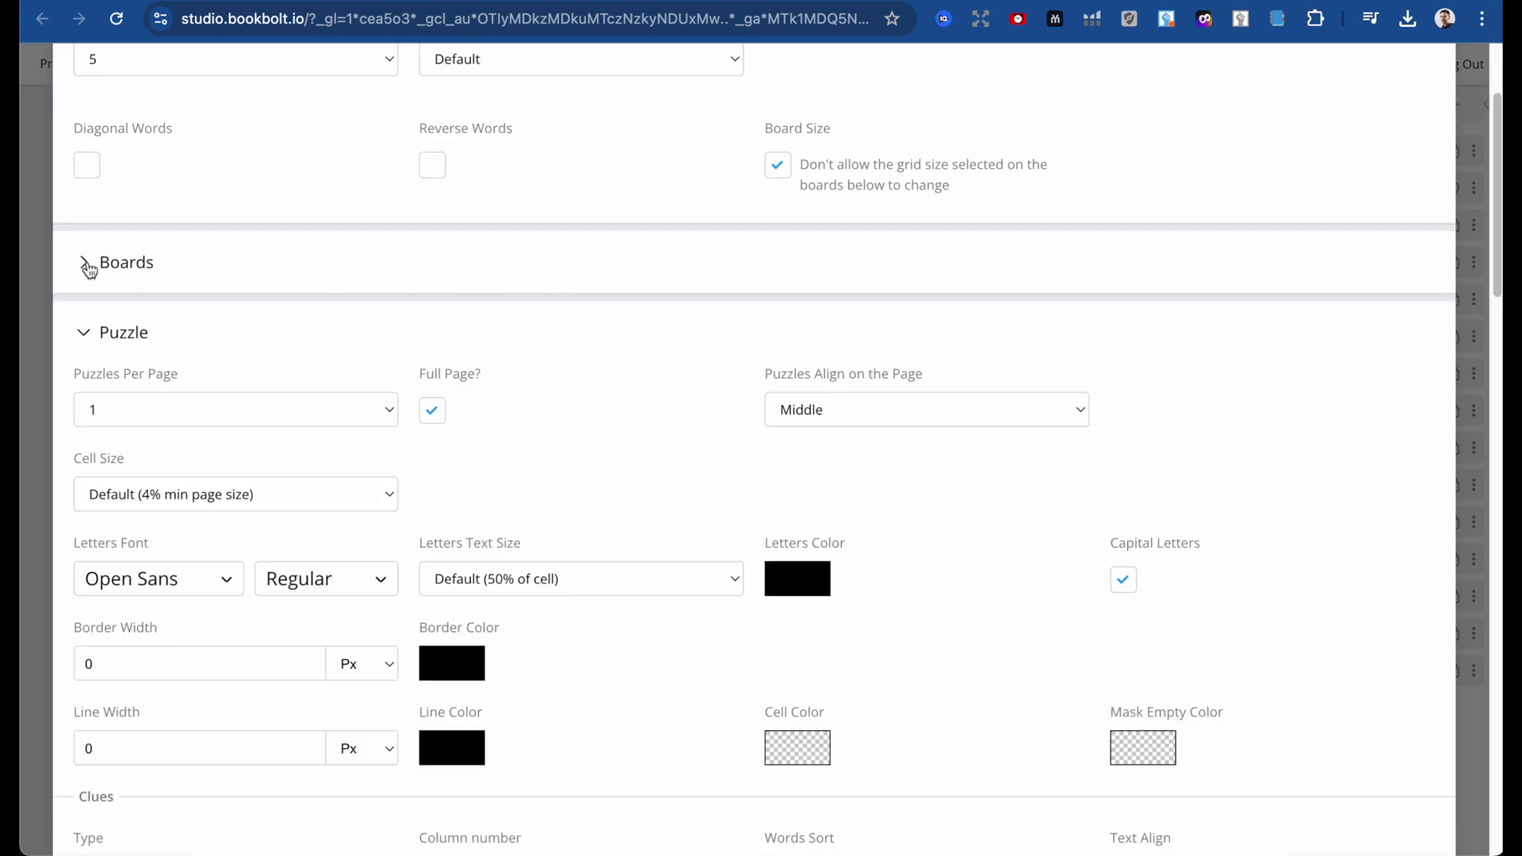
pyautogui.scroll(-4, 232, 326)
pyautogui.scroll(-13, 232, 326)
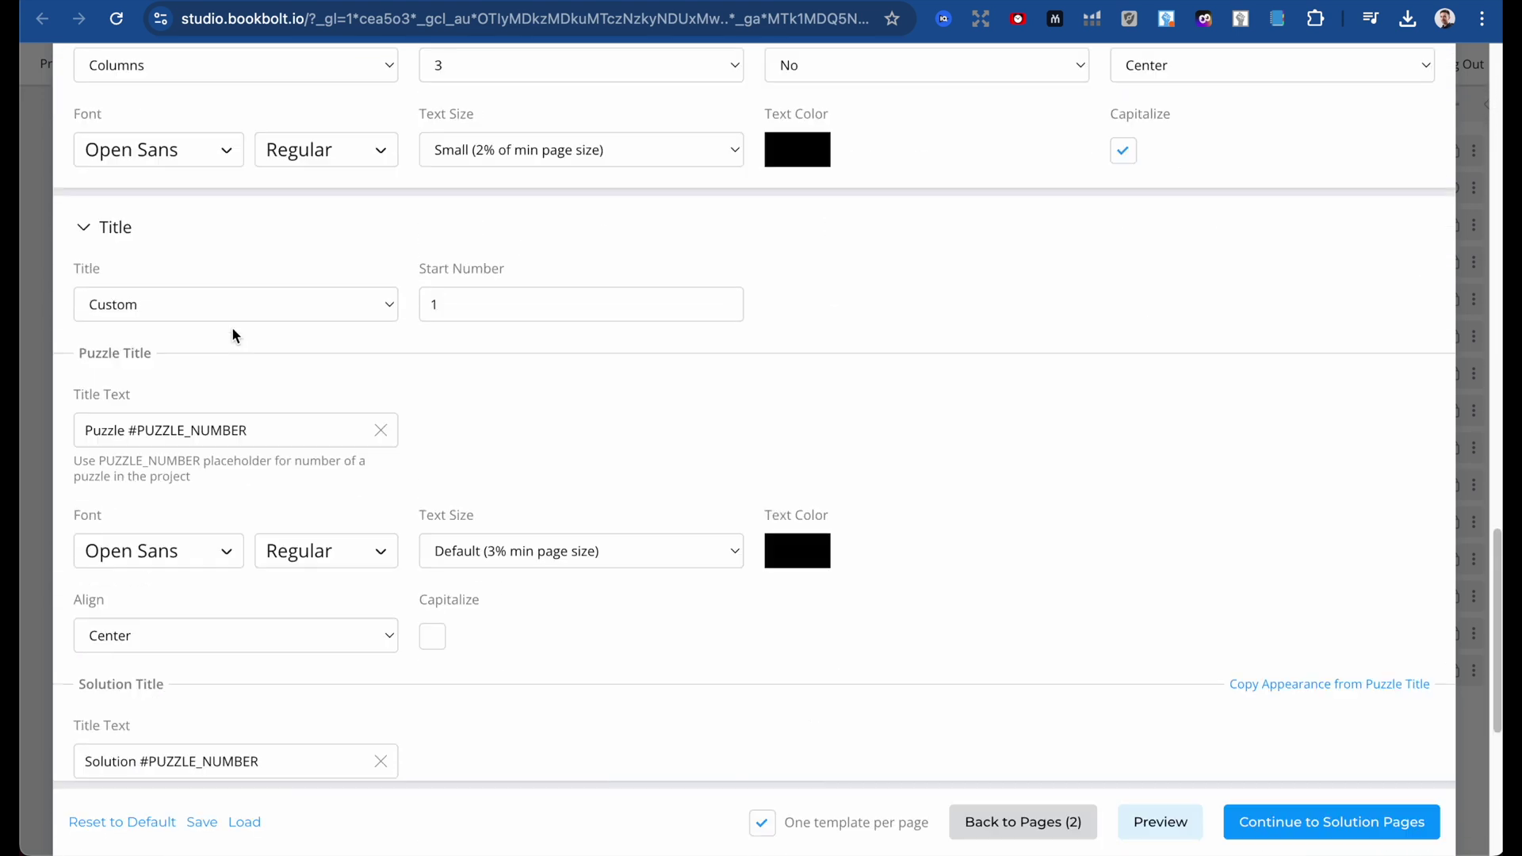
pyautogui.click(283, 573)
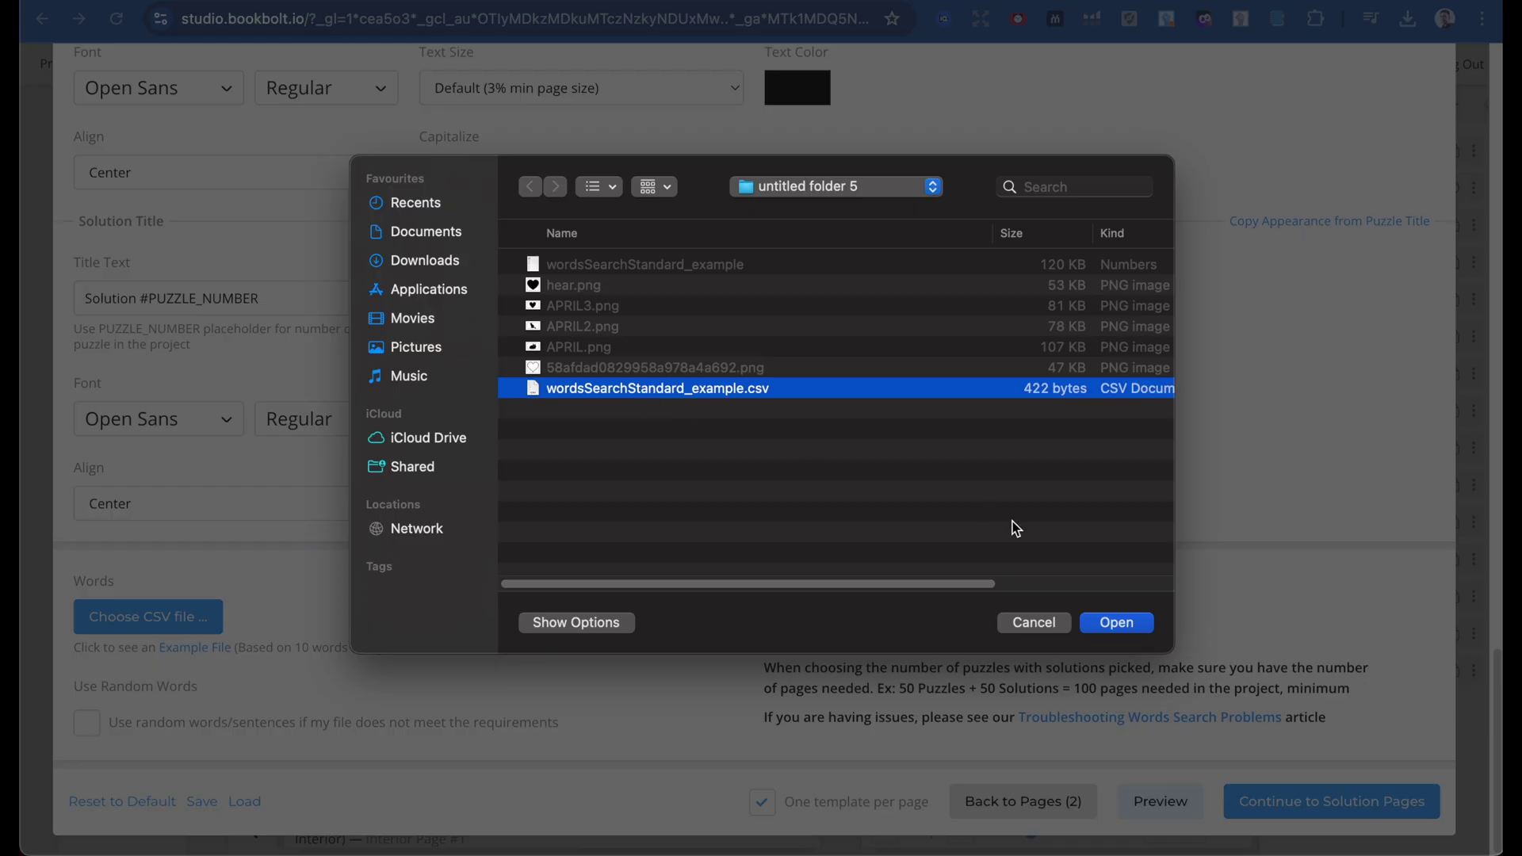
pyautogui.click(1115, 622)
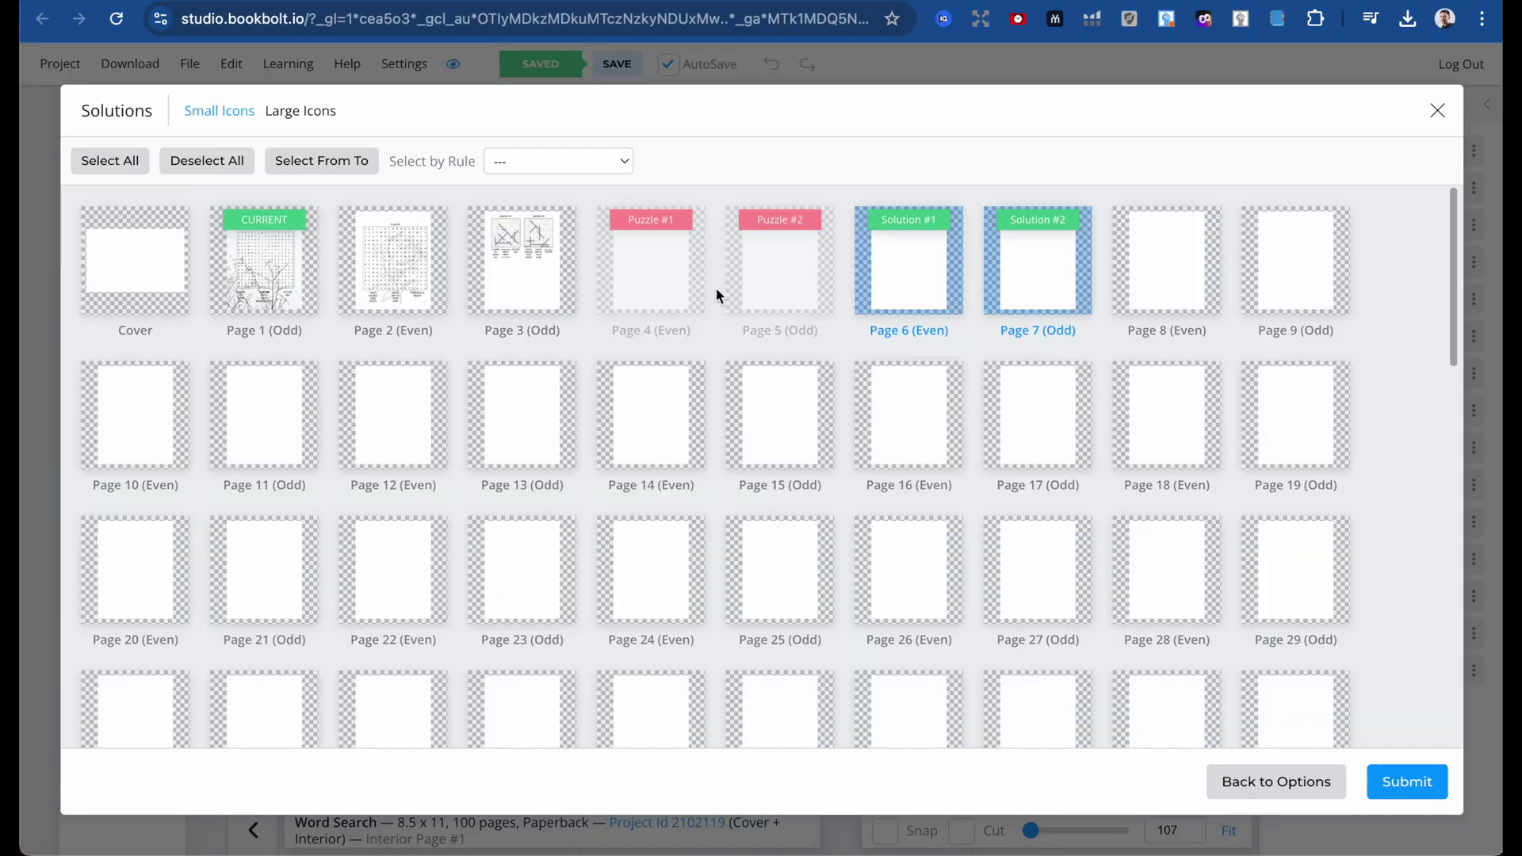
pyautogui.click(1424, 794)
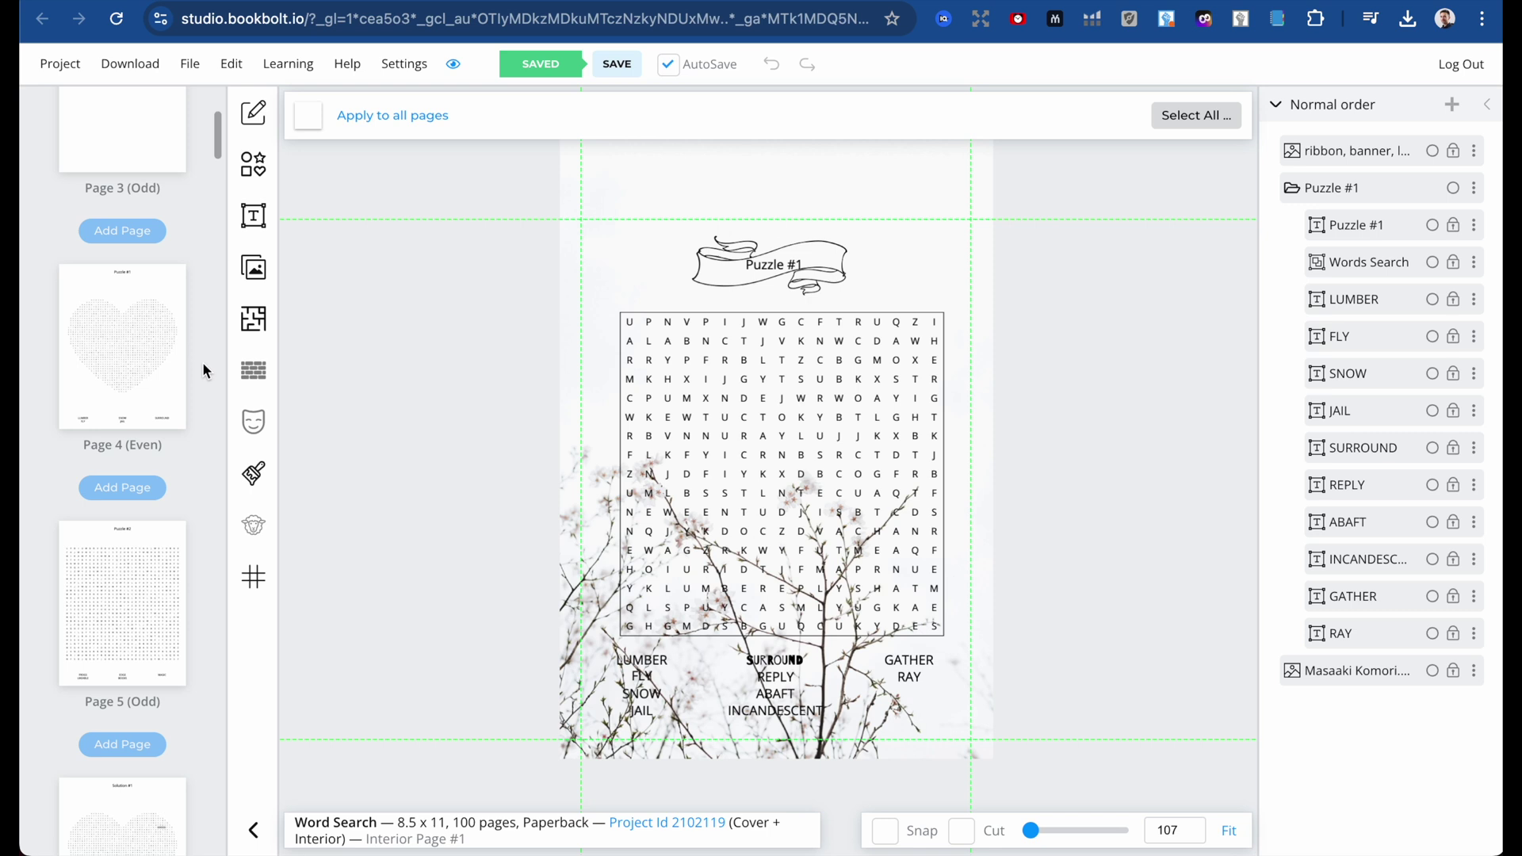
# Examine the generated puzzles on pages 4 and 5 and their solutions on pages 6 and 7.
pyautogui.click(128, 360)
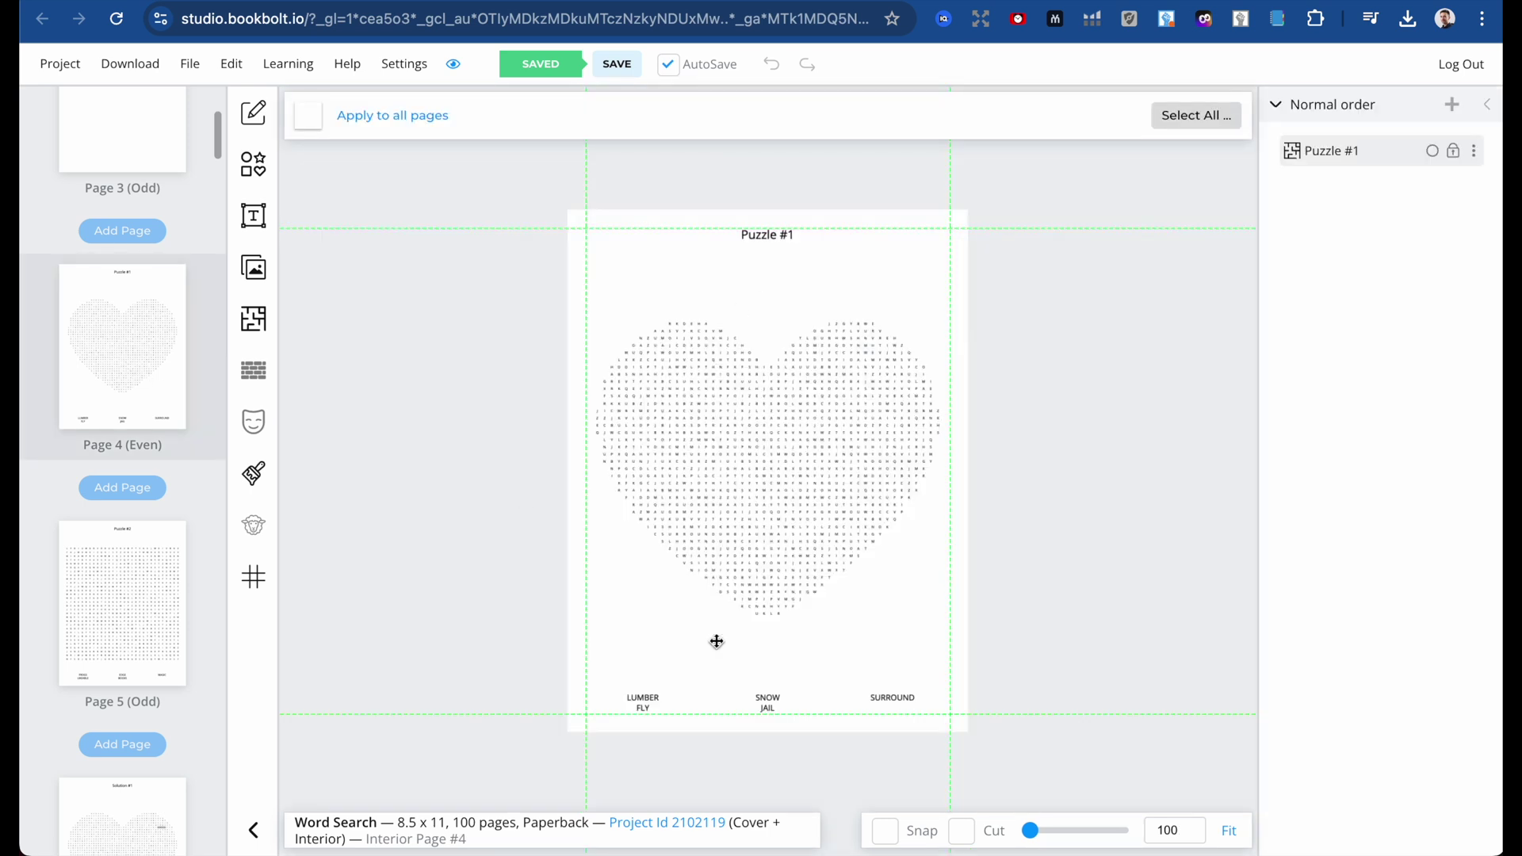
pyautogui.click(812, 529)
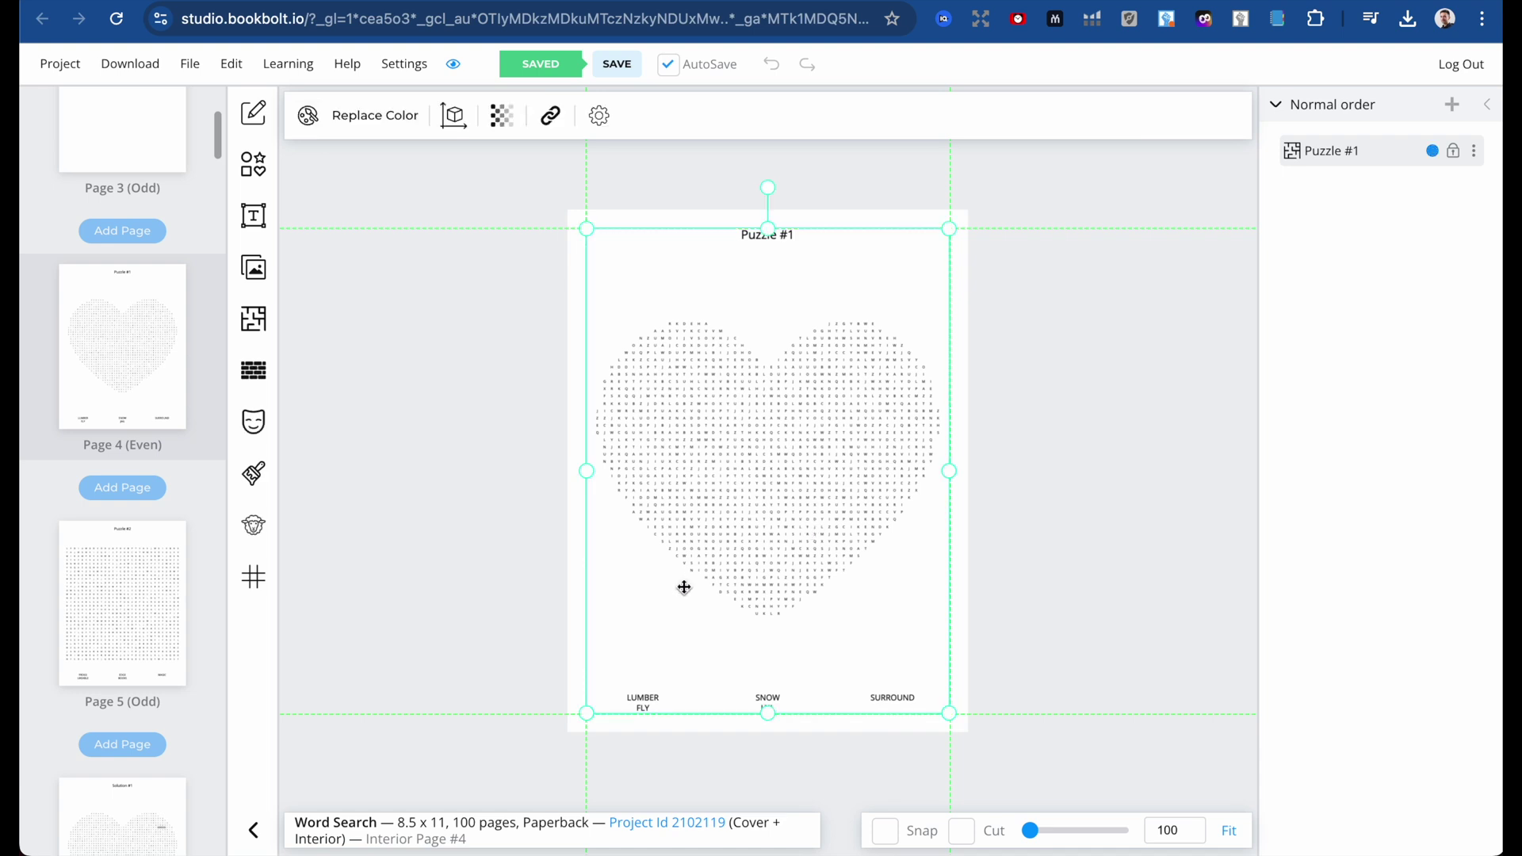
pyautogui.click(158, 560)
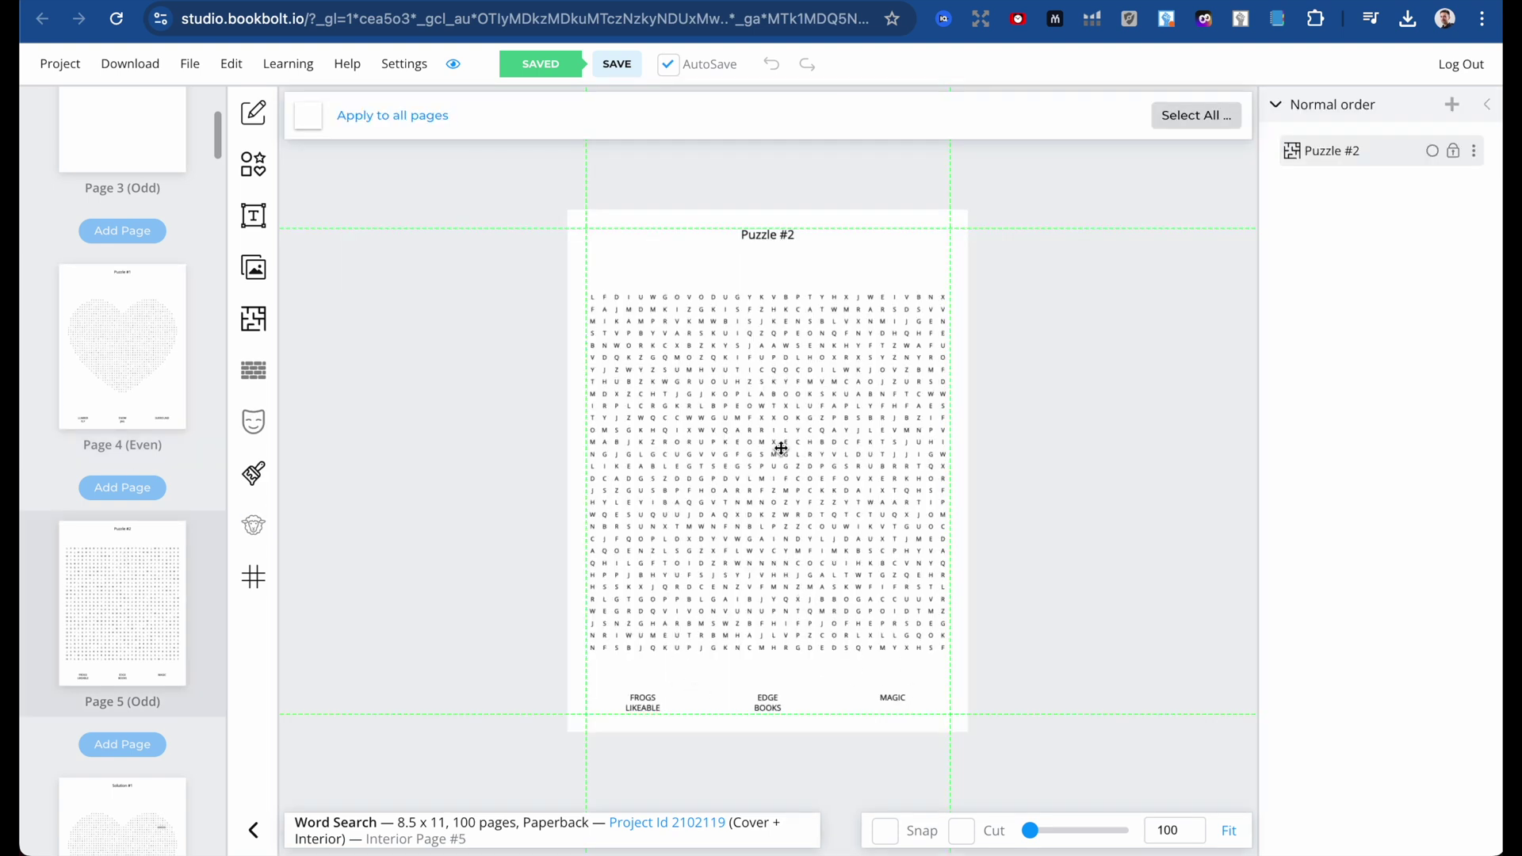
pyautogui.scroll(-3, 108, 514)
pyautogui.click(120, 610)
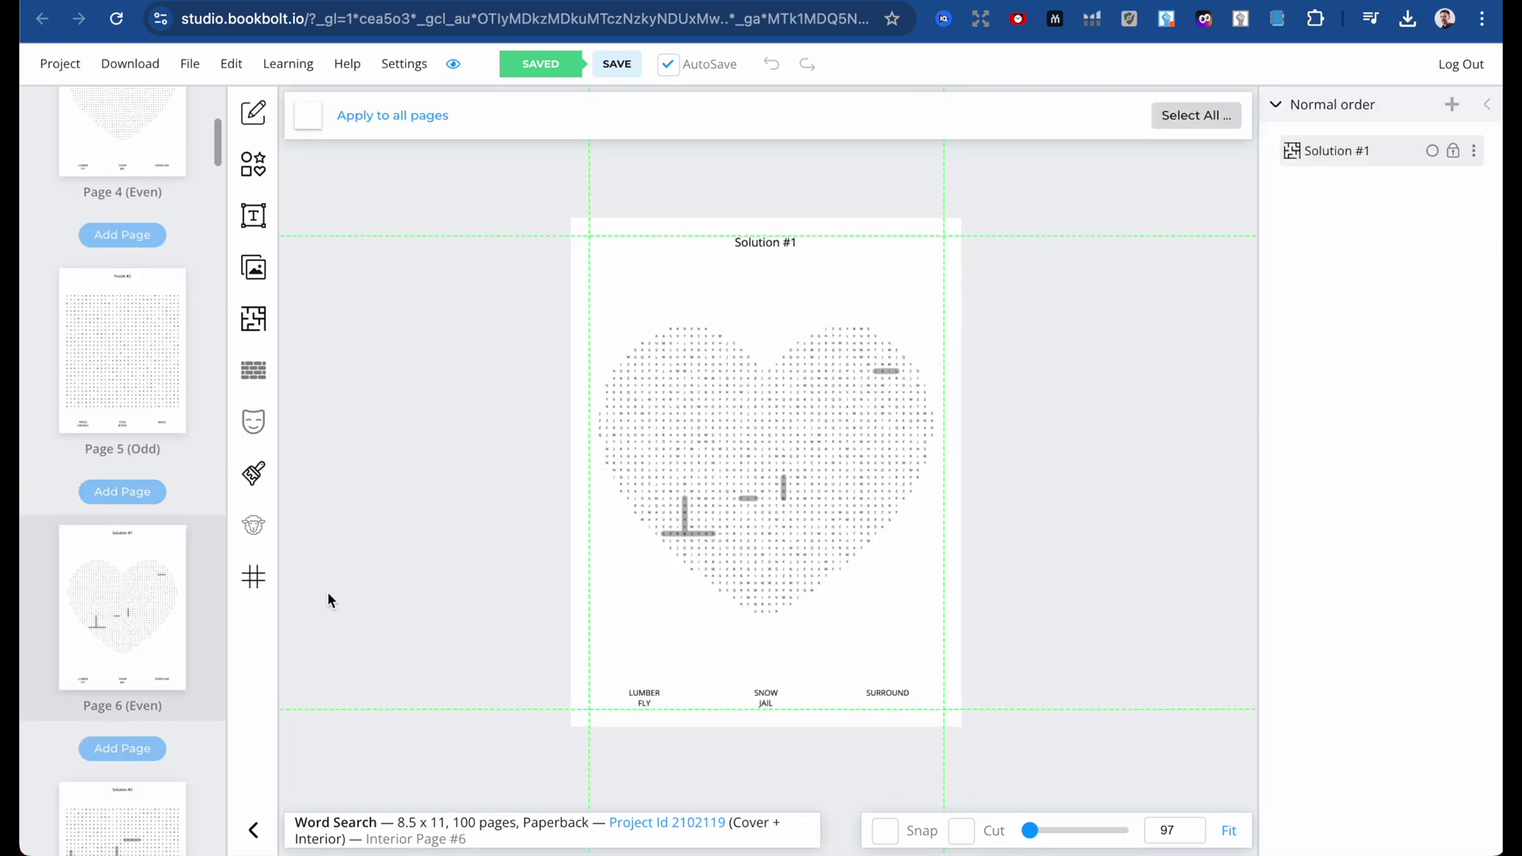
pyautogui.scroll(-6, 122, 635)
pyautogui.click(159, 353)
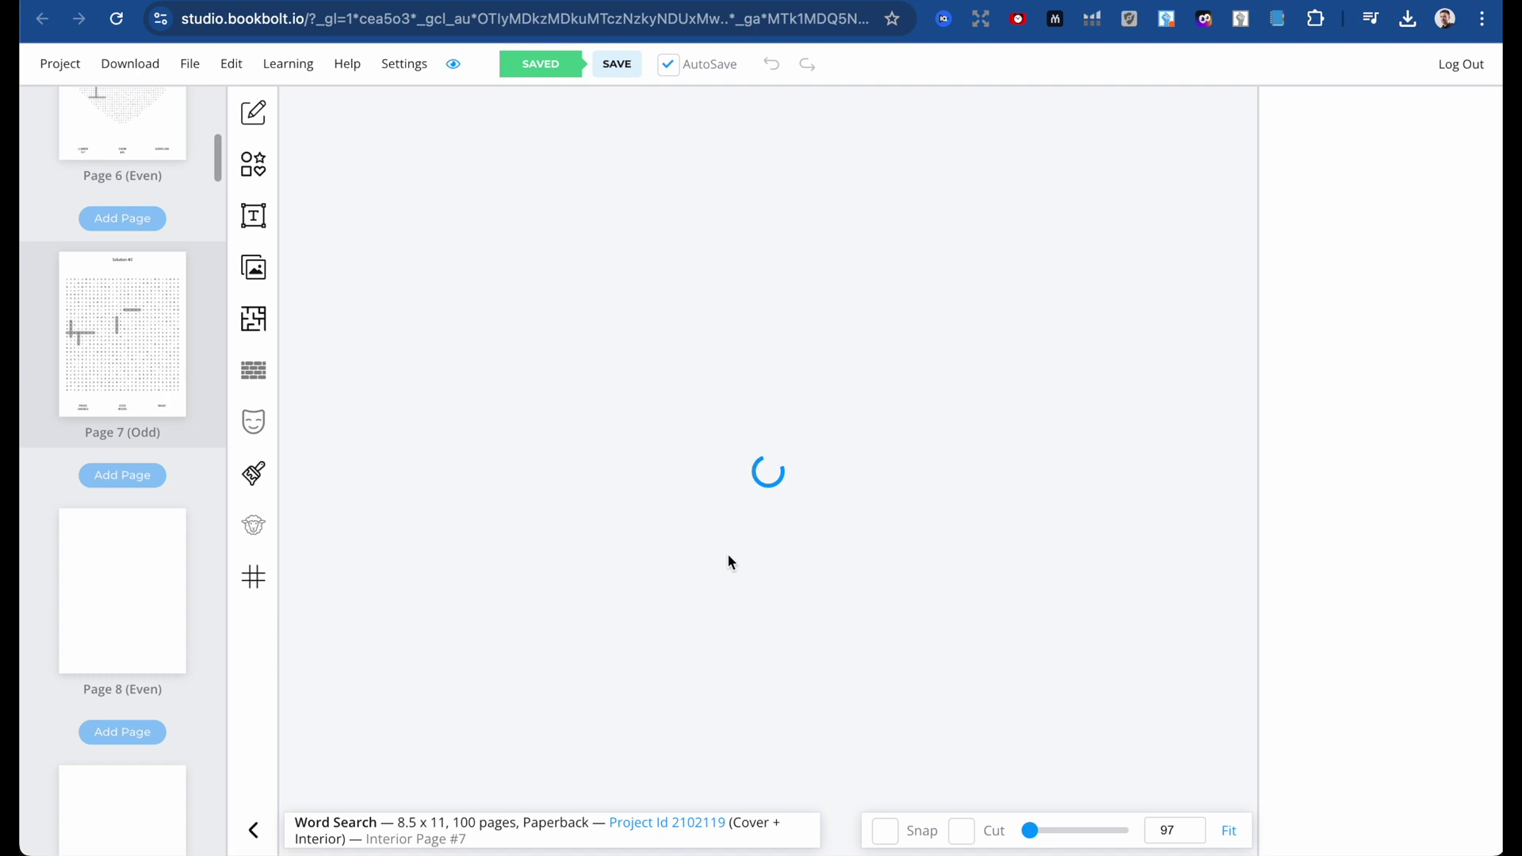
pyautogui.scroll(10, 180, 560)
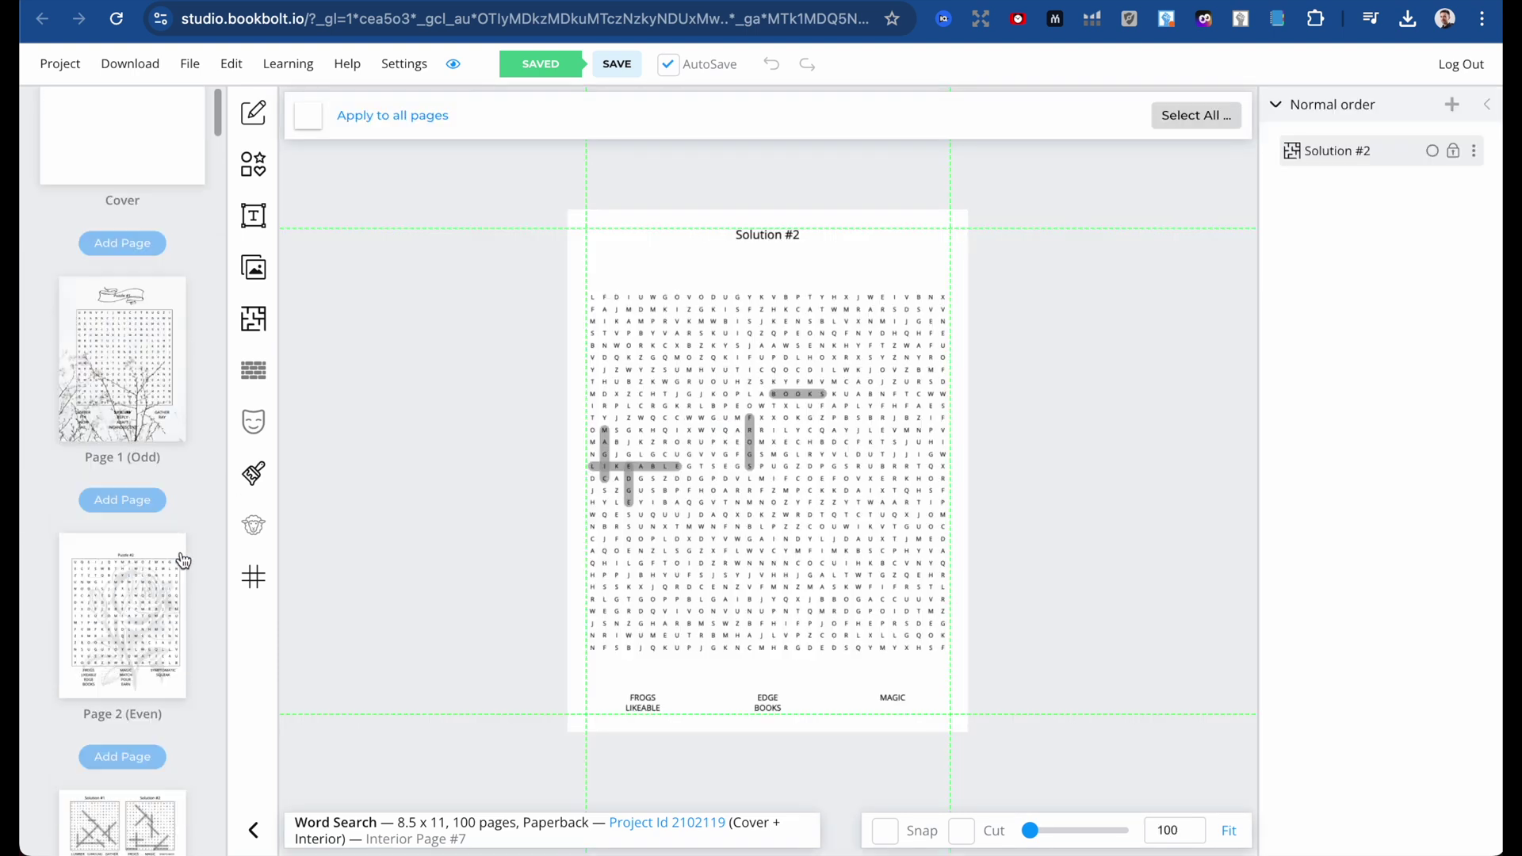
# Search Pixabay for "spring" images in any color and place the pink background with green leaves and white flowers on the cover.
pyautogui.click(165, 165)
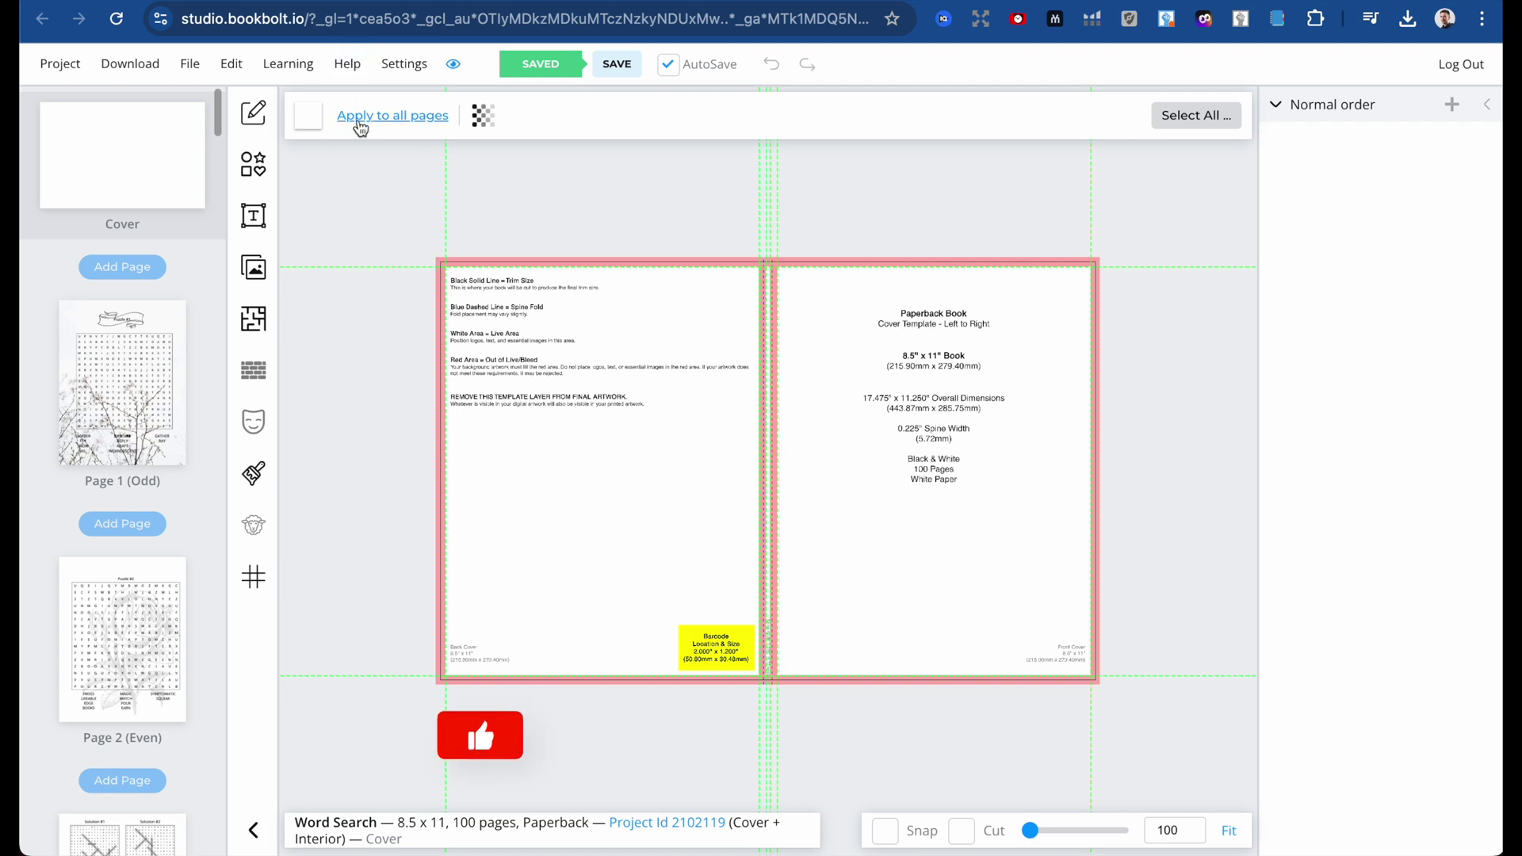
pyautogui.click(254, 267)
pyautogui.click(871, 175)
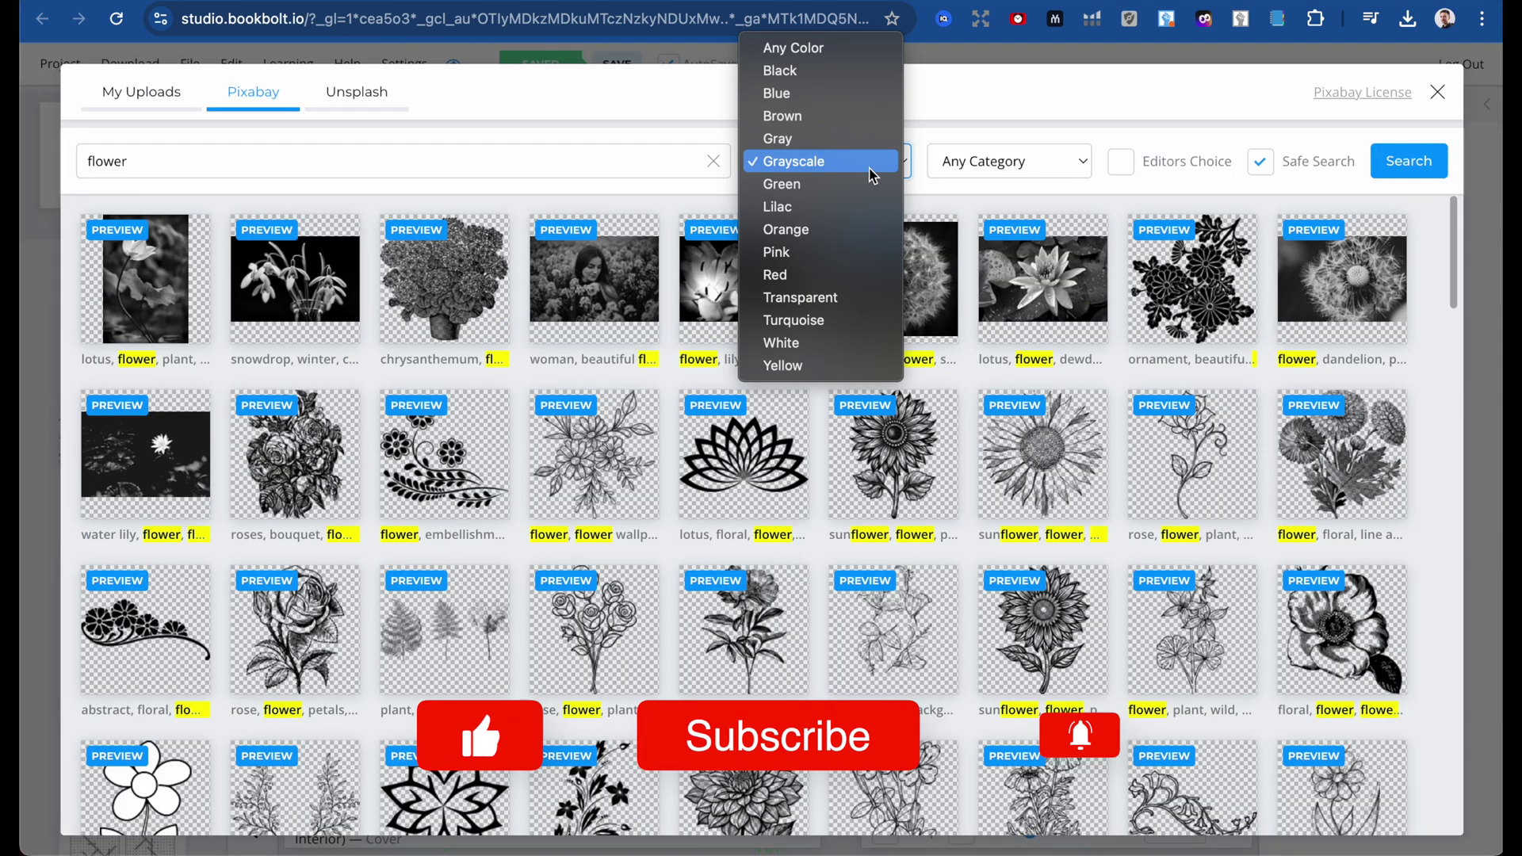
pyautogui.click(850, 51)
pyautogui.doubleClick(496, 164)
pyautogui.write('spring')
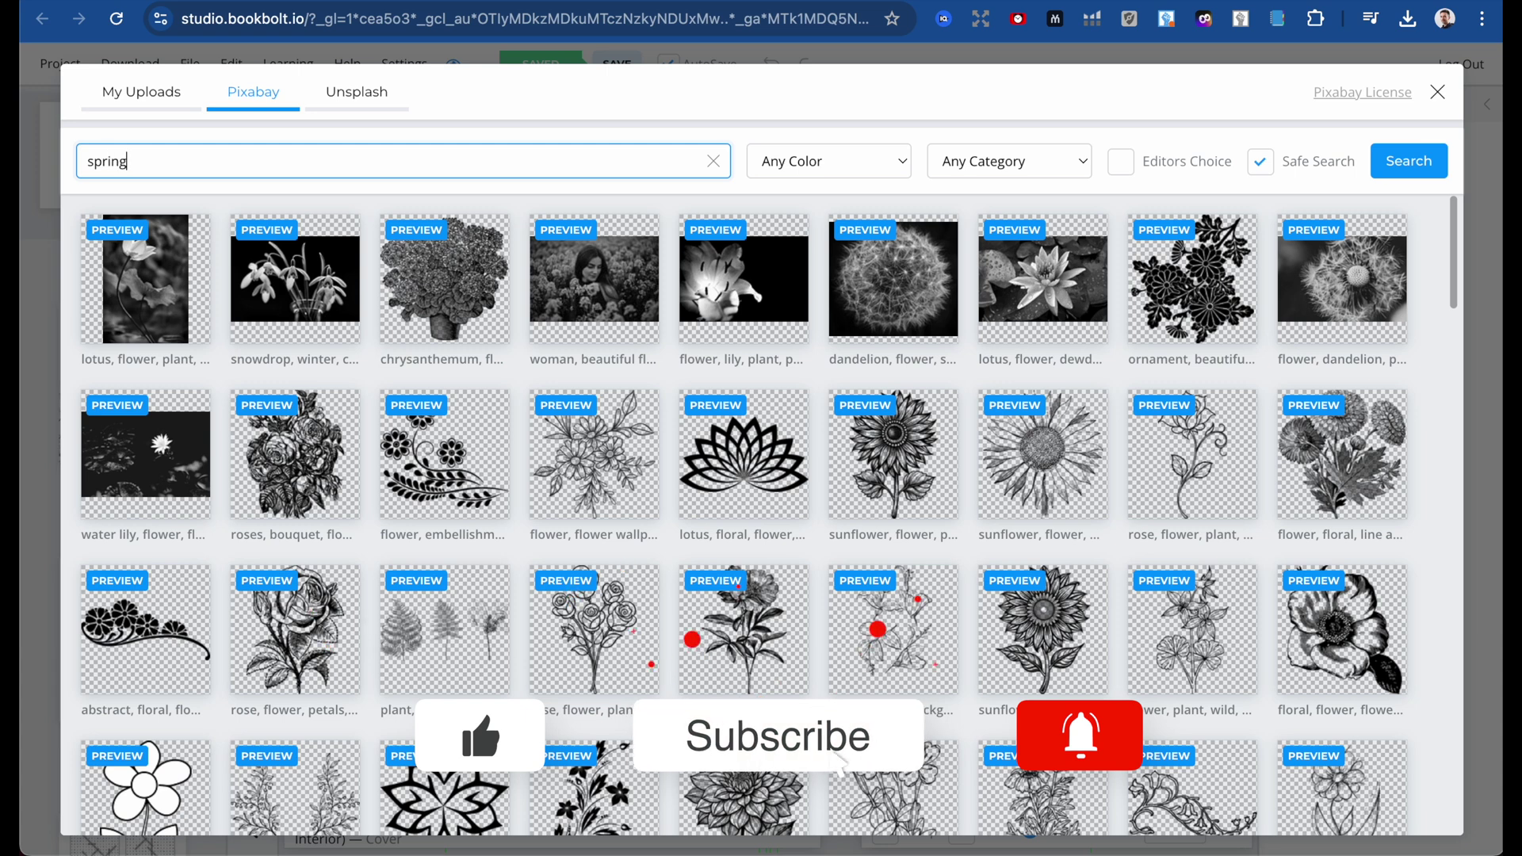
pyautogui.press('Return')
pyautogui.scroll(-10, 275, 401)
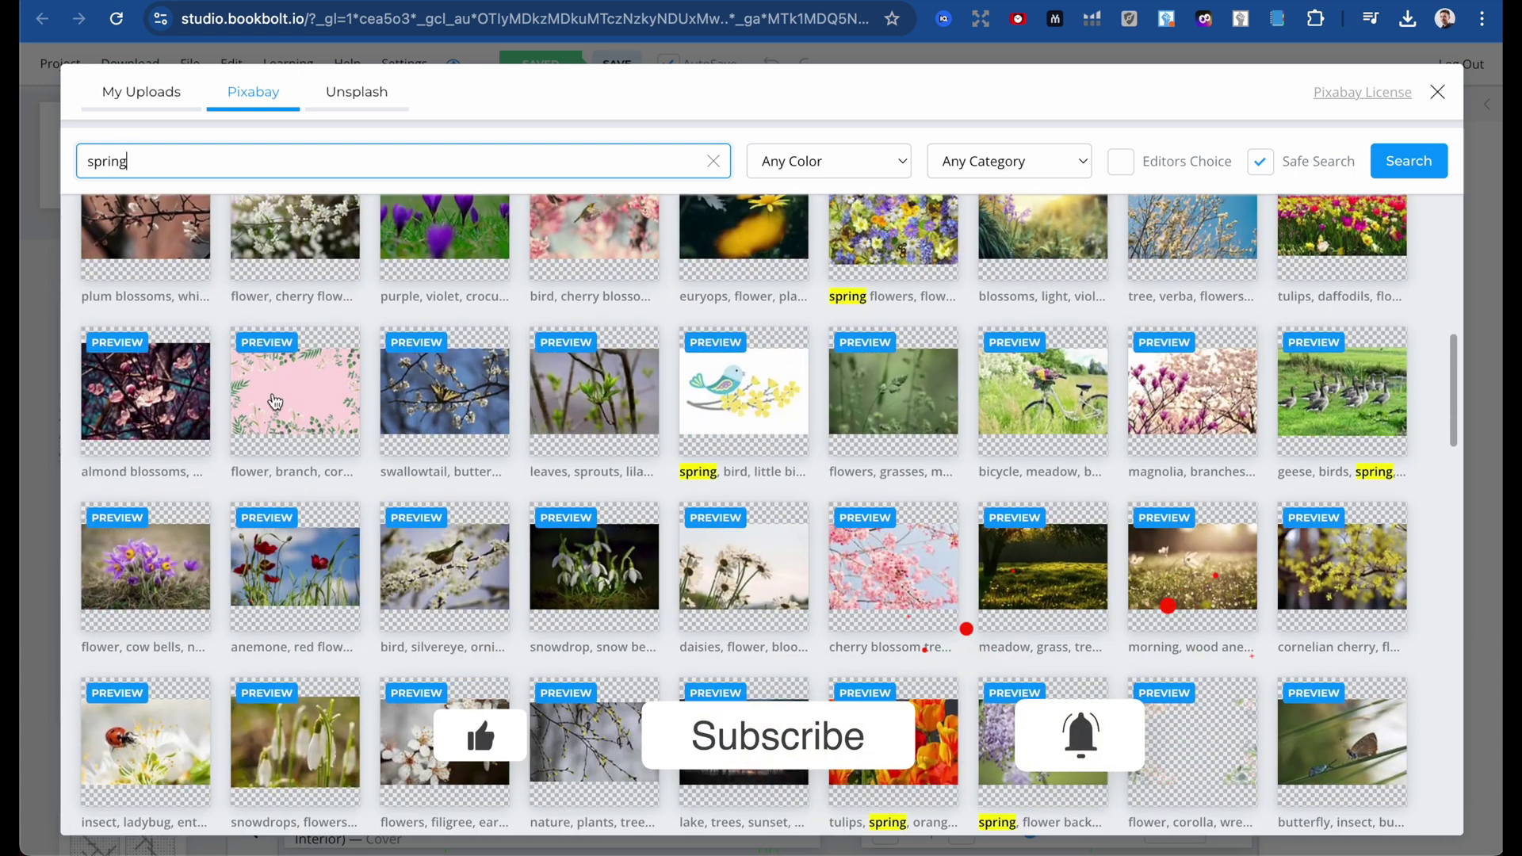
pyautogui.click(275, 401)
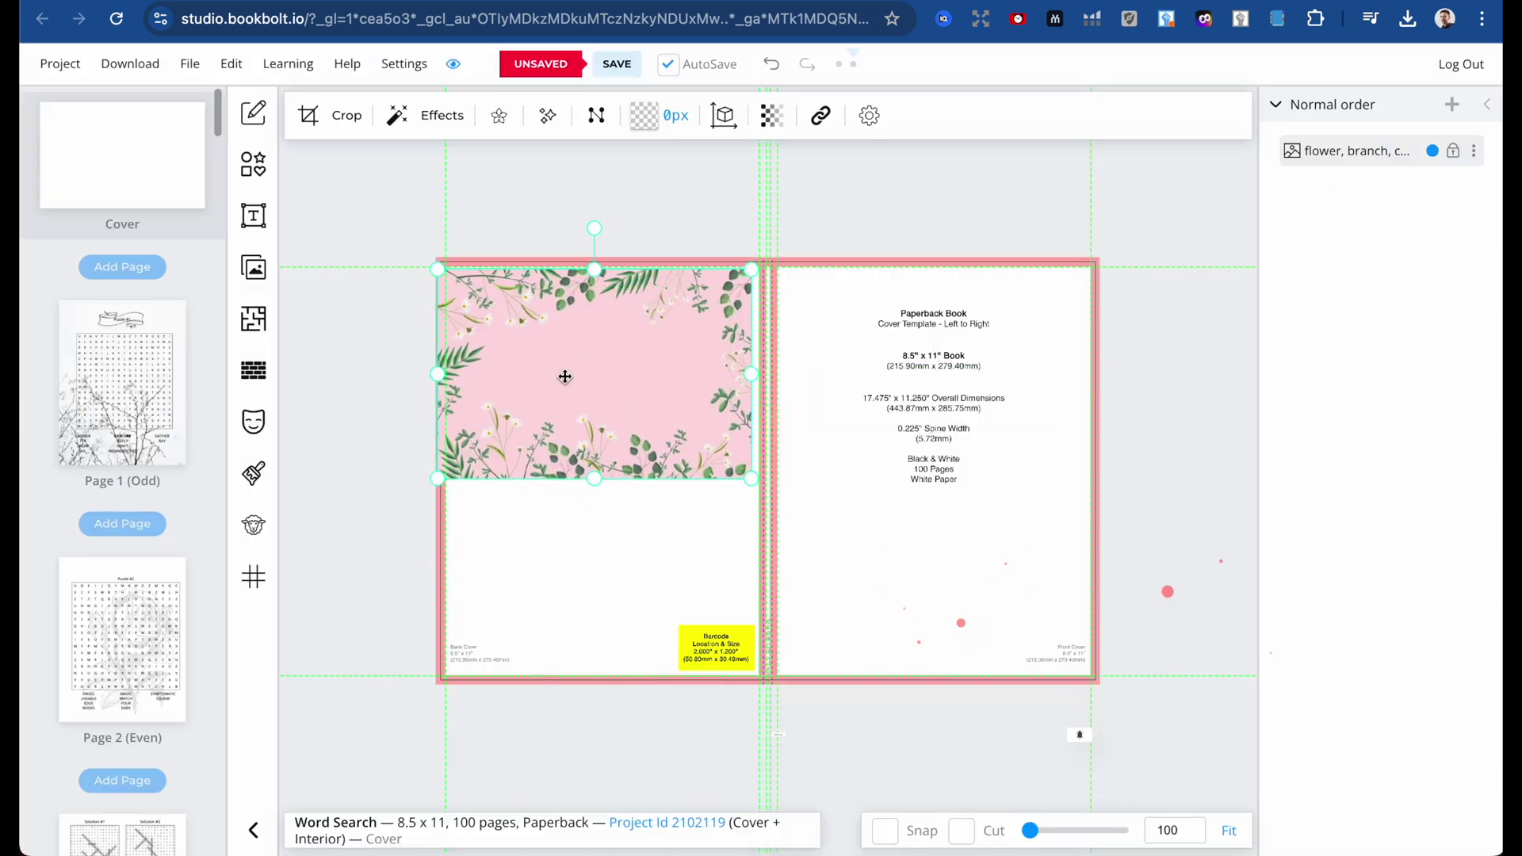
# Add a heading to the cover reading "SPRING" and "WORD SEARCH" on two lines.
pyautogui.click(253, 216)
pyautogui.click(420, 131)
pyautogui.write('SPRING')
pyautogui.press('Return')
pyautogui.write('WORD SEARCH')
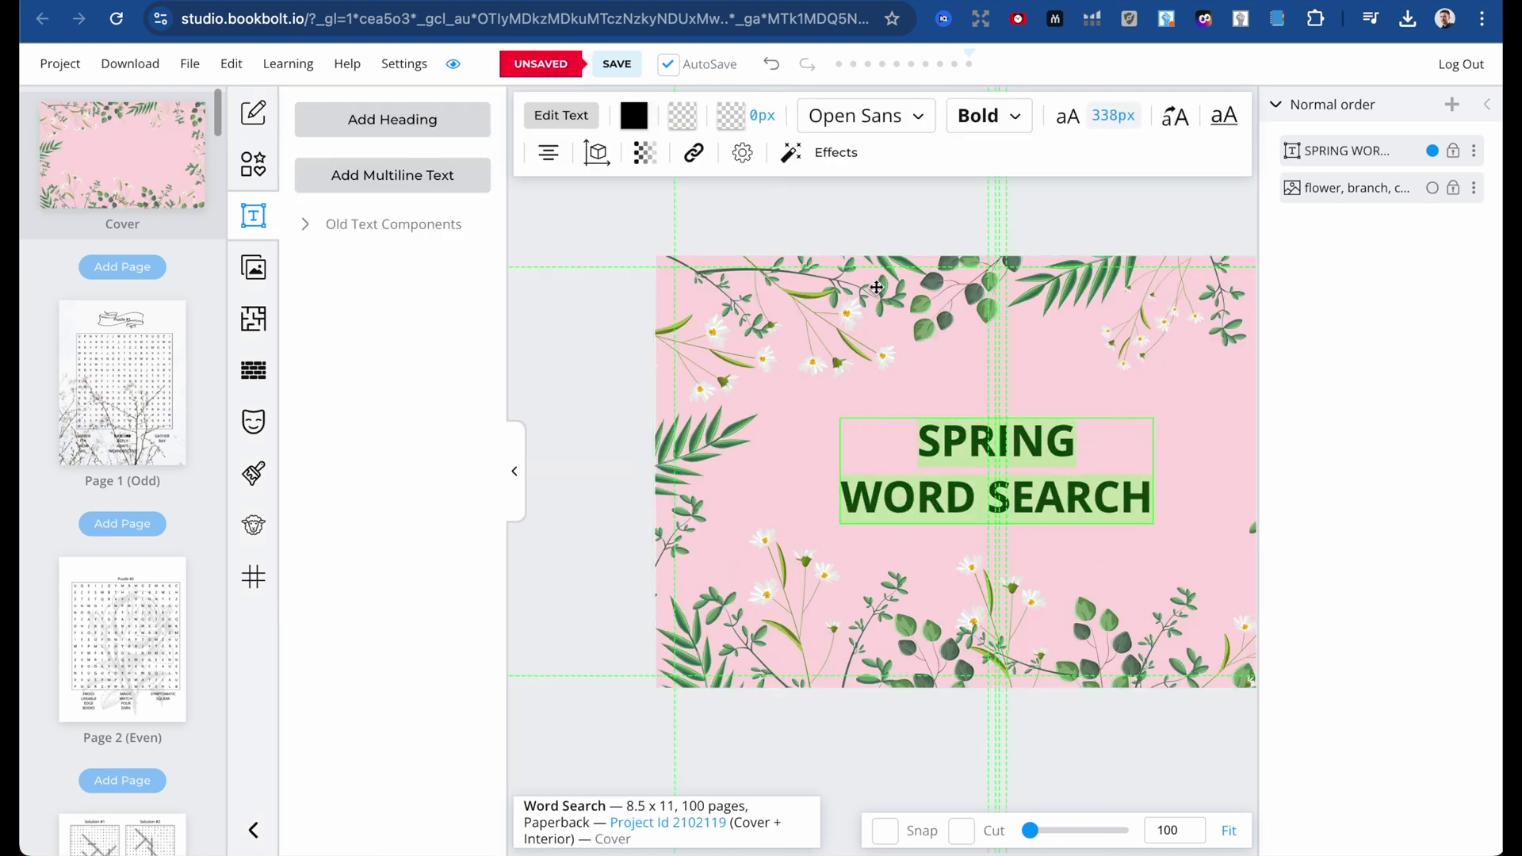
# Set the title font to Abril Fatface and place it at 170px near the upper edge of the front cover.
pyautogui.click(915, 127)
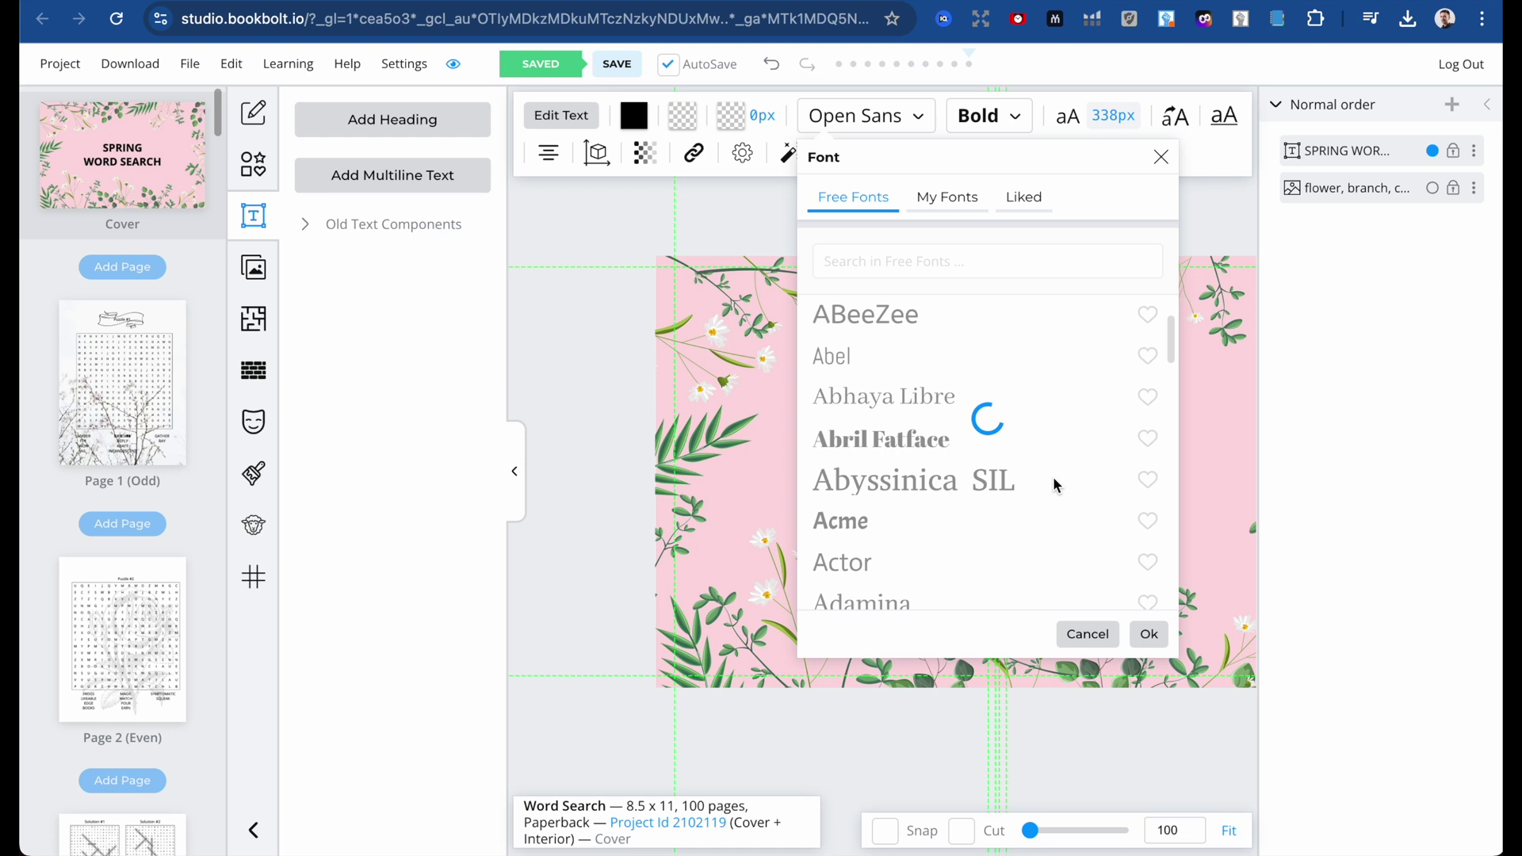
pyautogui.click(1149, 634)
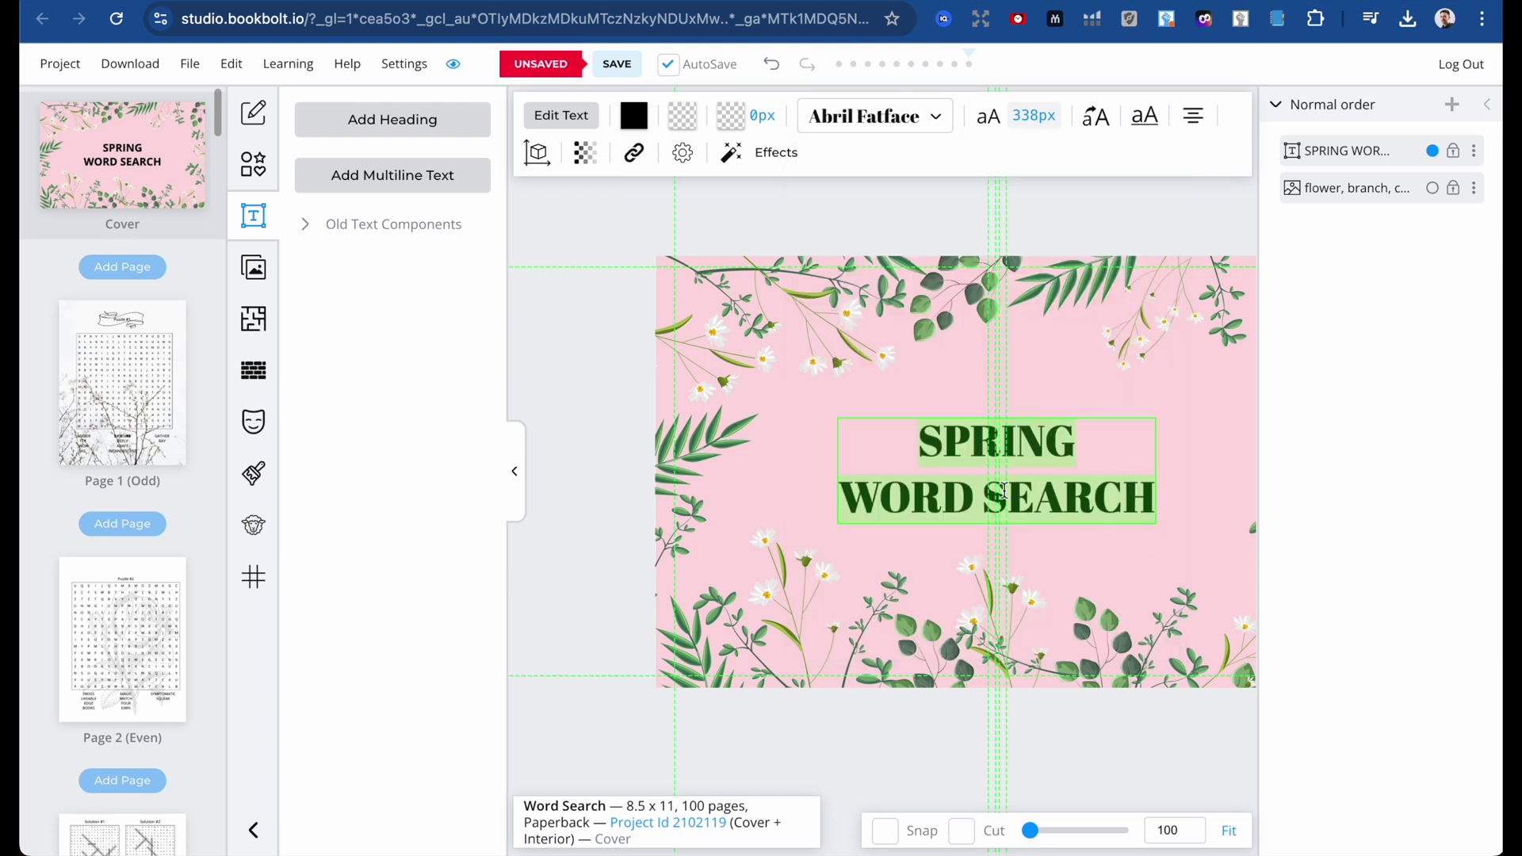
pyautogui.moveTo(1002, 465); pyautogui.dragTo(1122, 329)
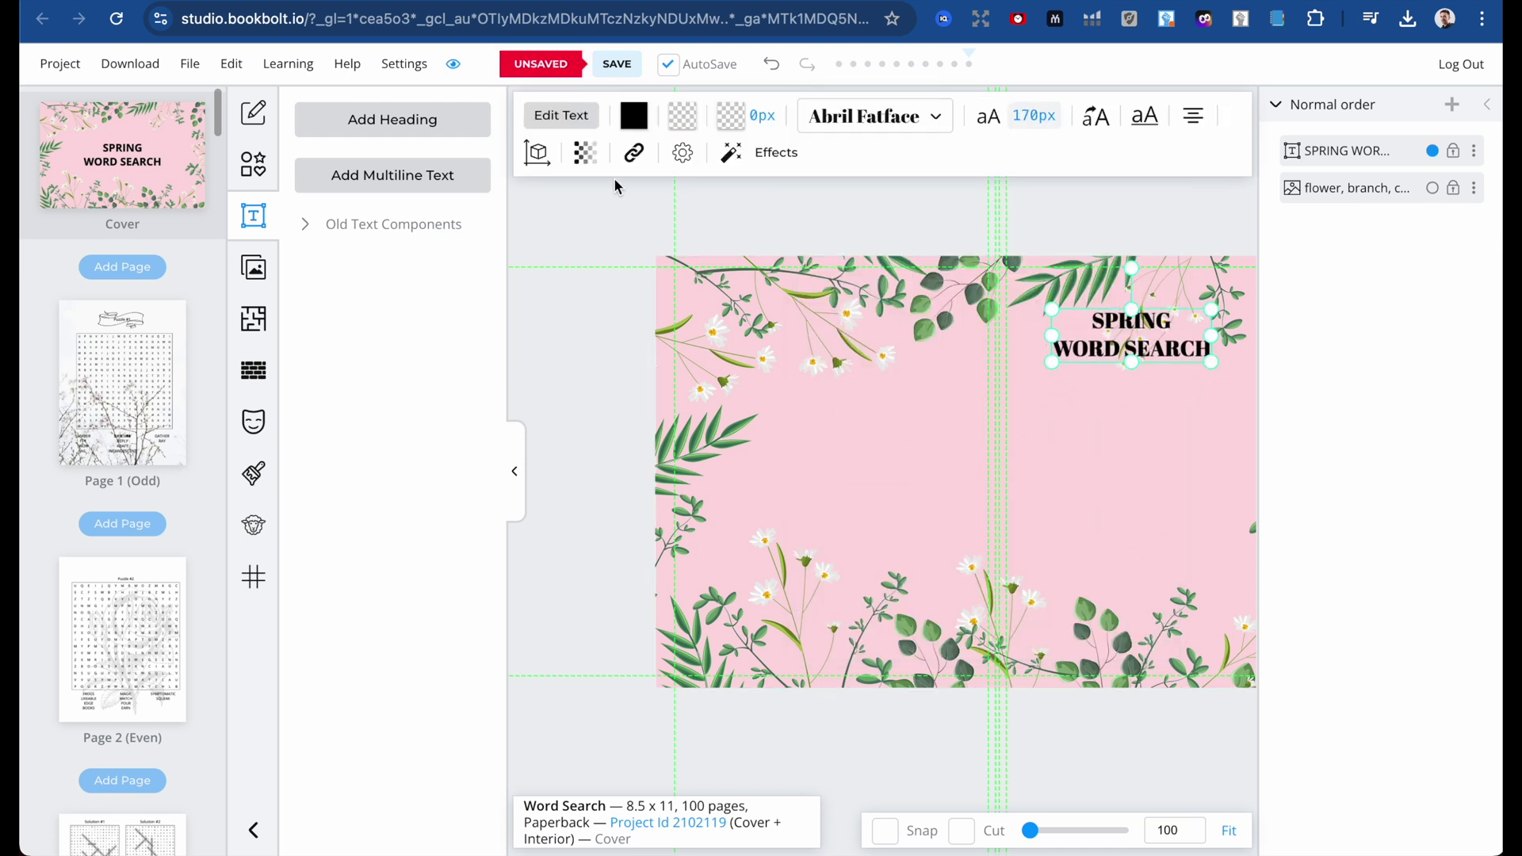
# Add a rounded rectangle behind the cover title, fill it with white #FFFFFF and set its opacity to 47.
pyautogui.click(253, 167)
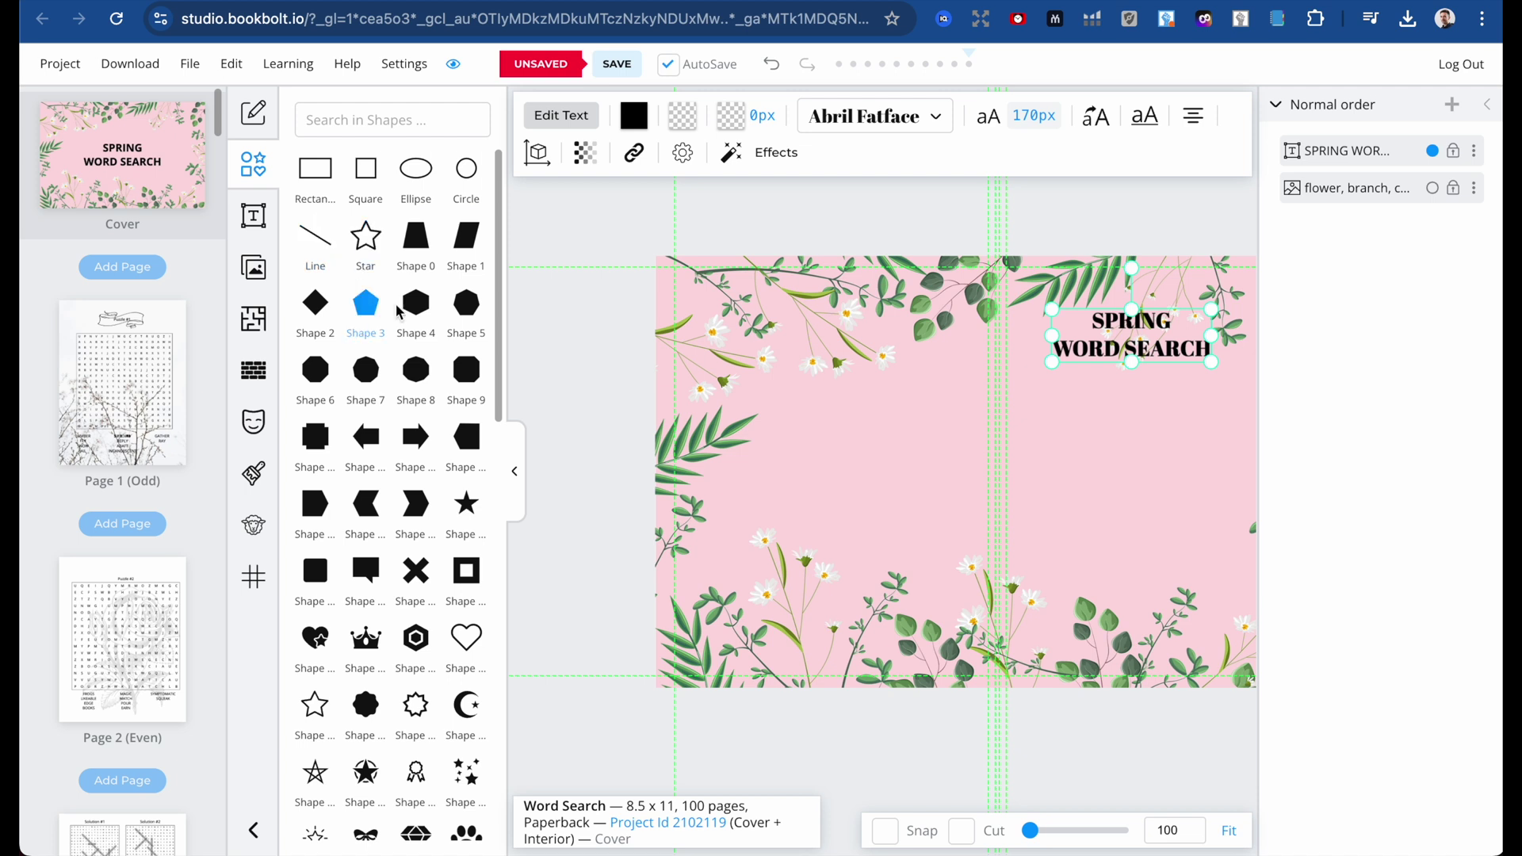
pyautogui.click(316, 571)
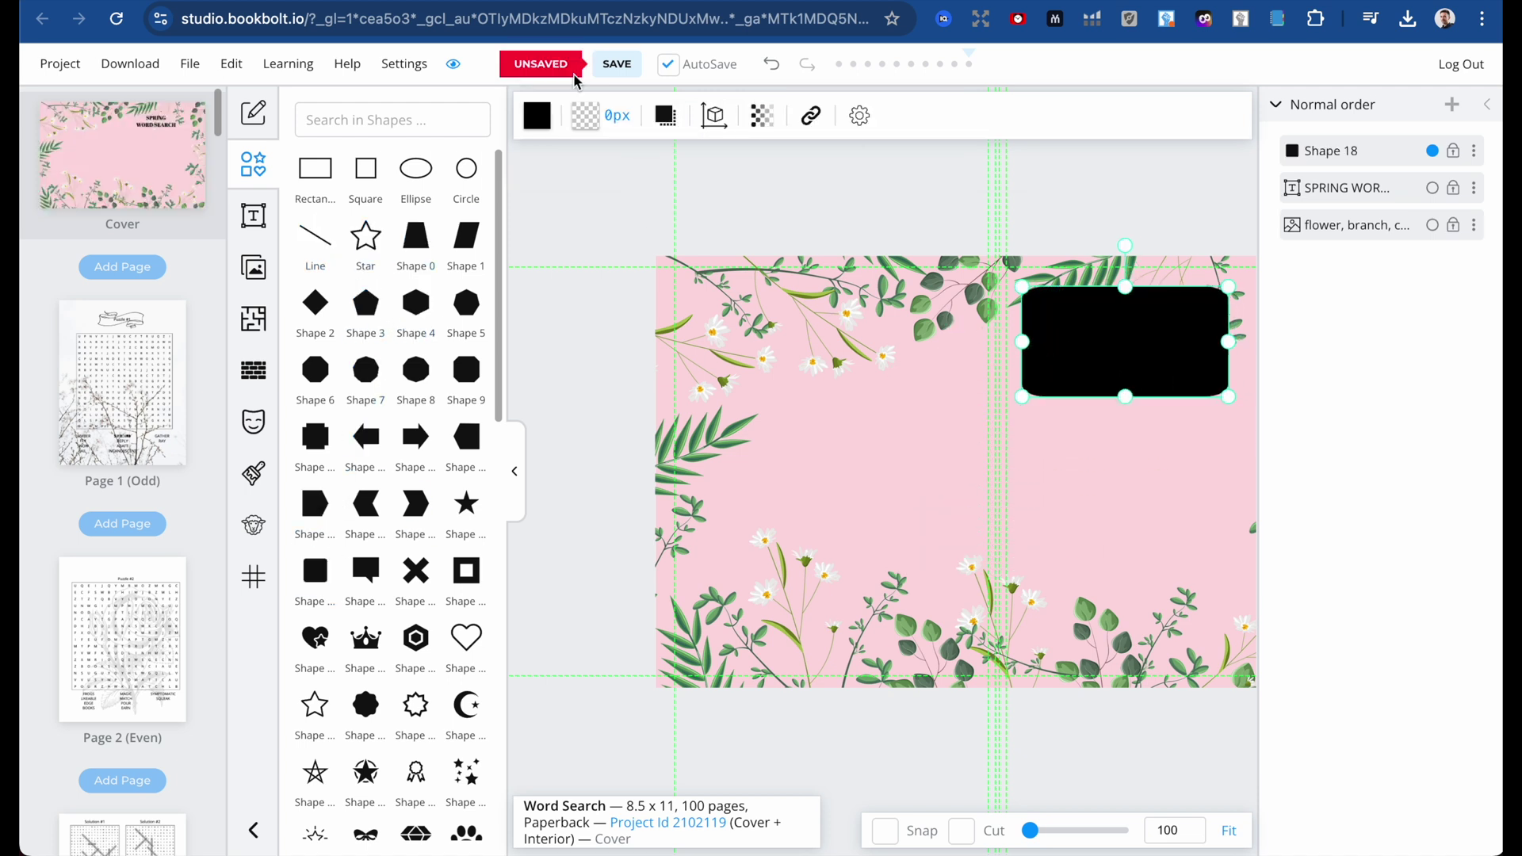
pyautogui.click(536, 116)
pyautogui.click(608, 203)
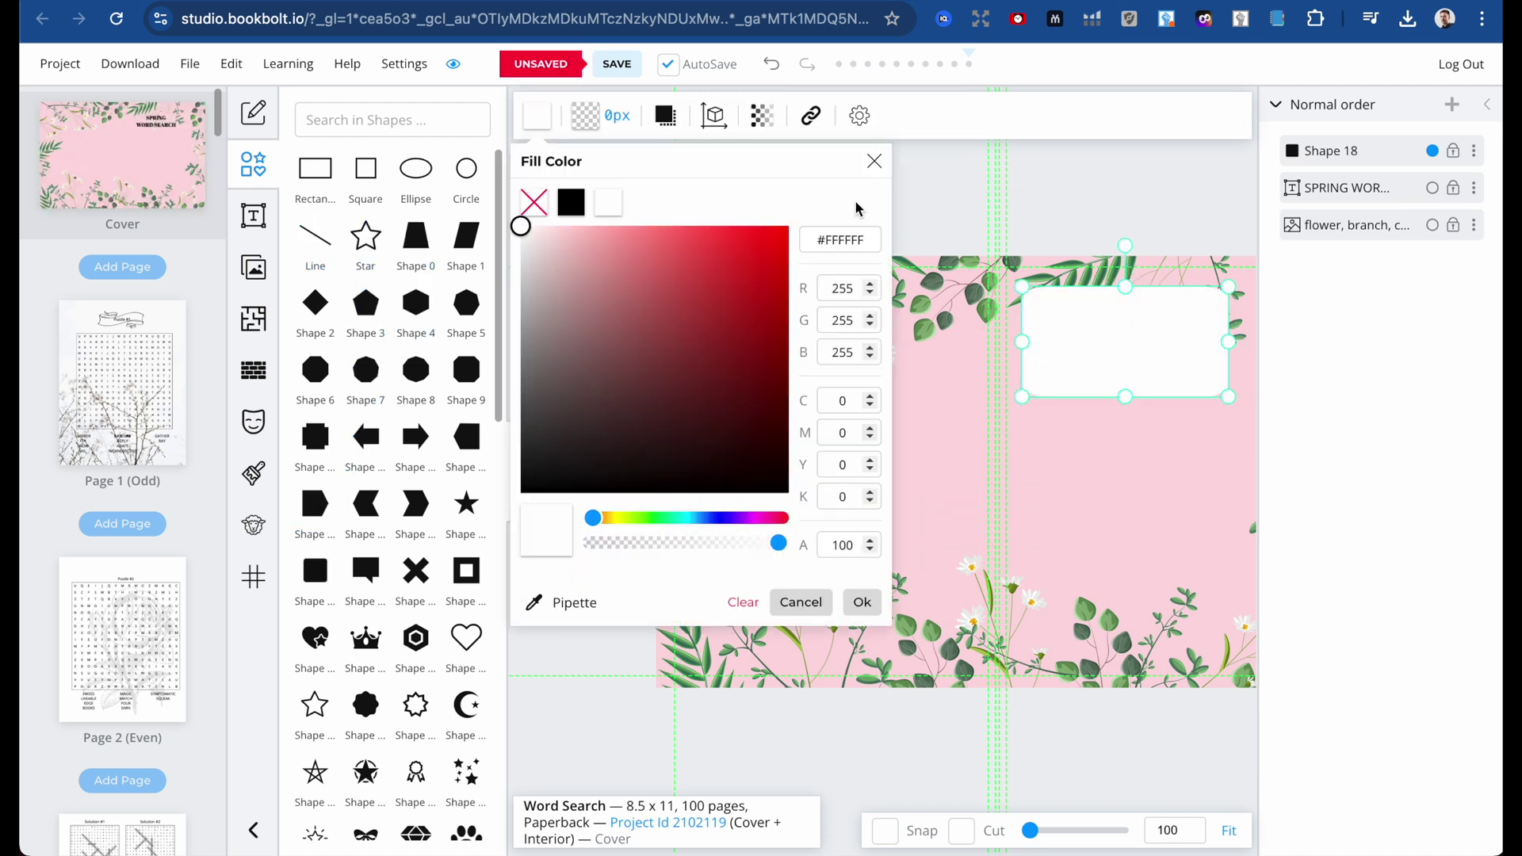
pyautogui.rightClick(1193, 351)
pyautogui.click(1263, 632)
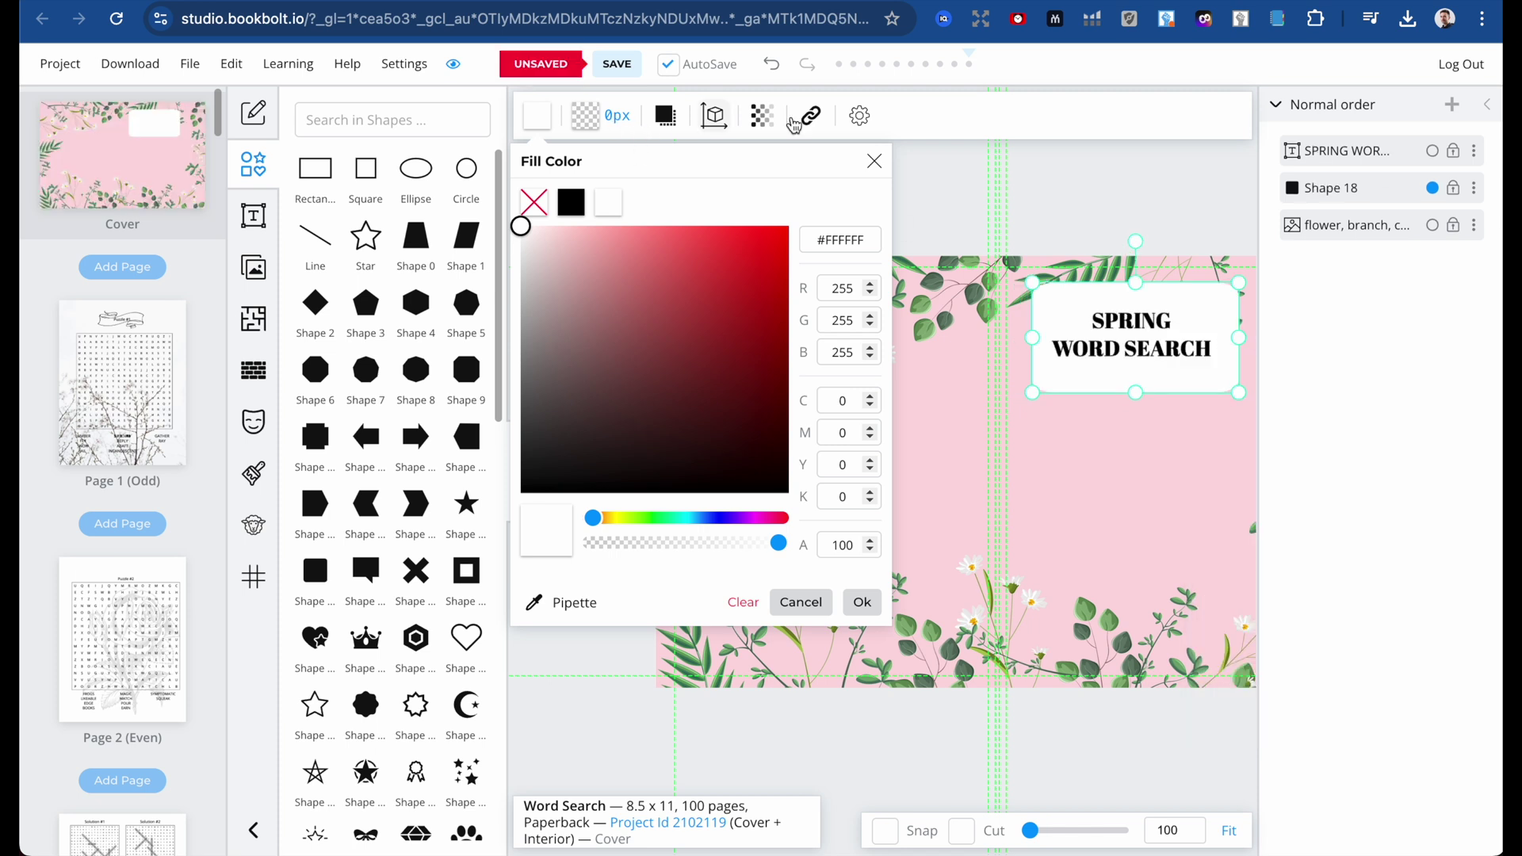
pyautogui.click(761, 117)
pyautogui.moveTo(881, 203); pyautogui.dragTo(831, 202)
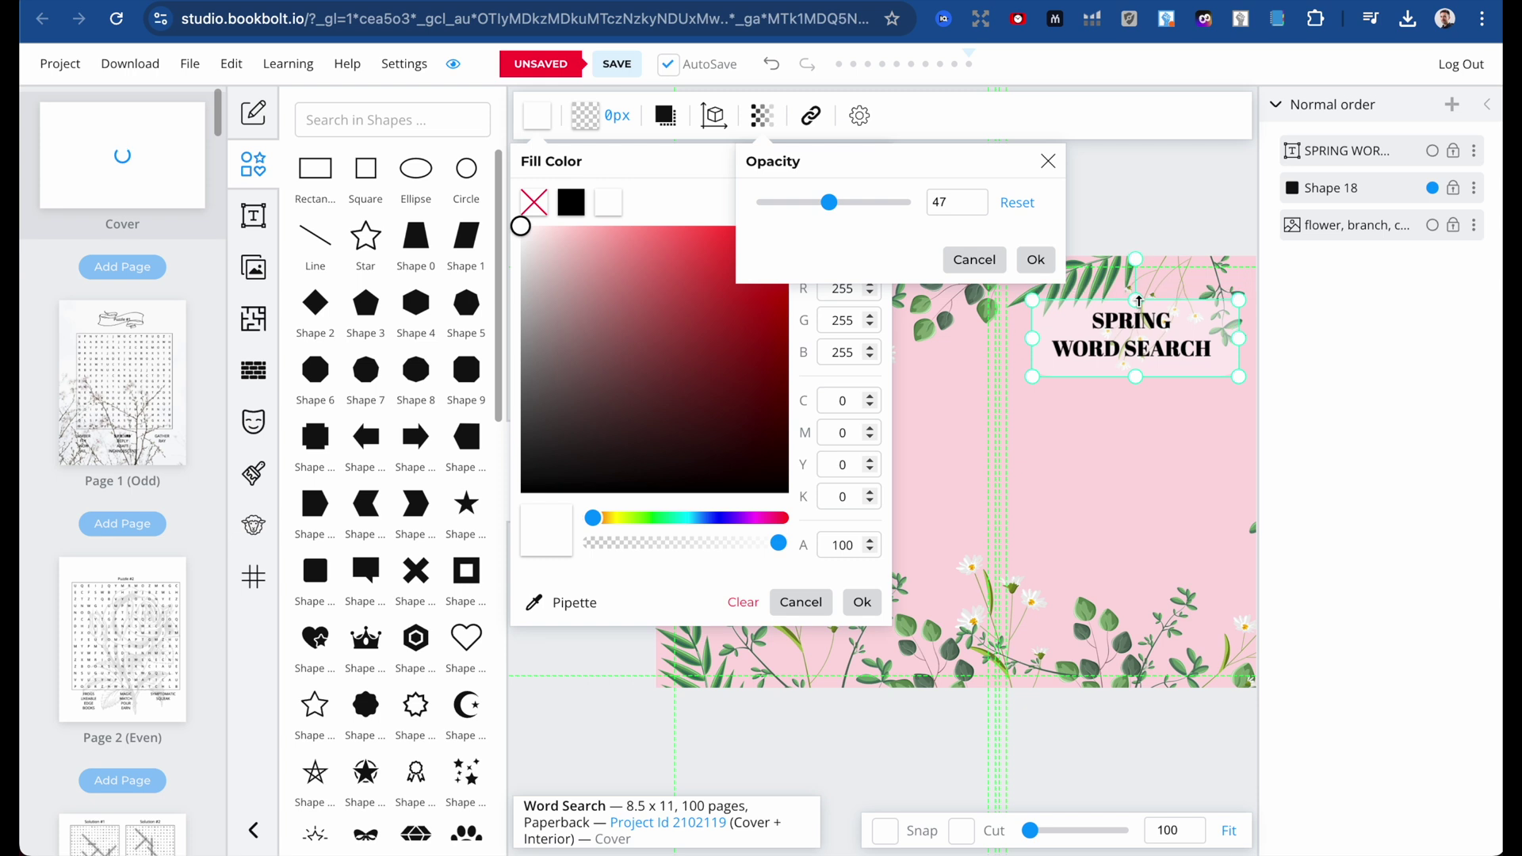
# Search Pixabay for "cat" and add the cartoon cat holding a yarn ball to the cover.
pyautogui.click(253, 268)
pyautogui.doubleClick(107, 161)
pyautogui.write('cat')
pyautogui.press('Return')
pyautogui.scroll(-2, 950, 406)
pyautogui.scroll(-10, 949, 406)
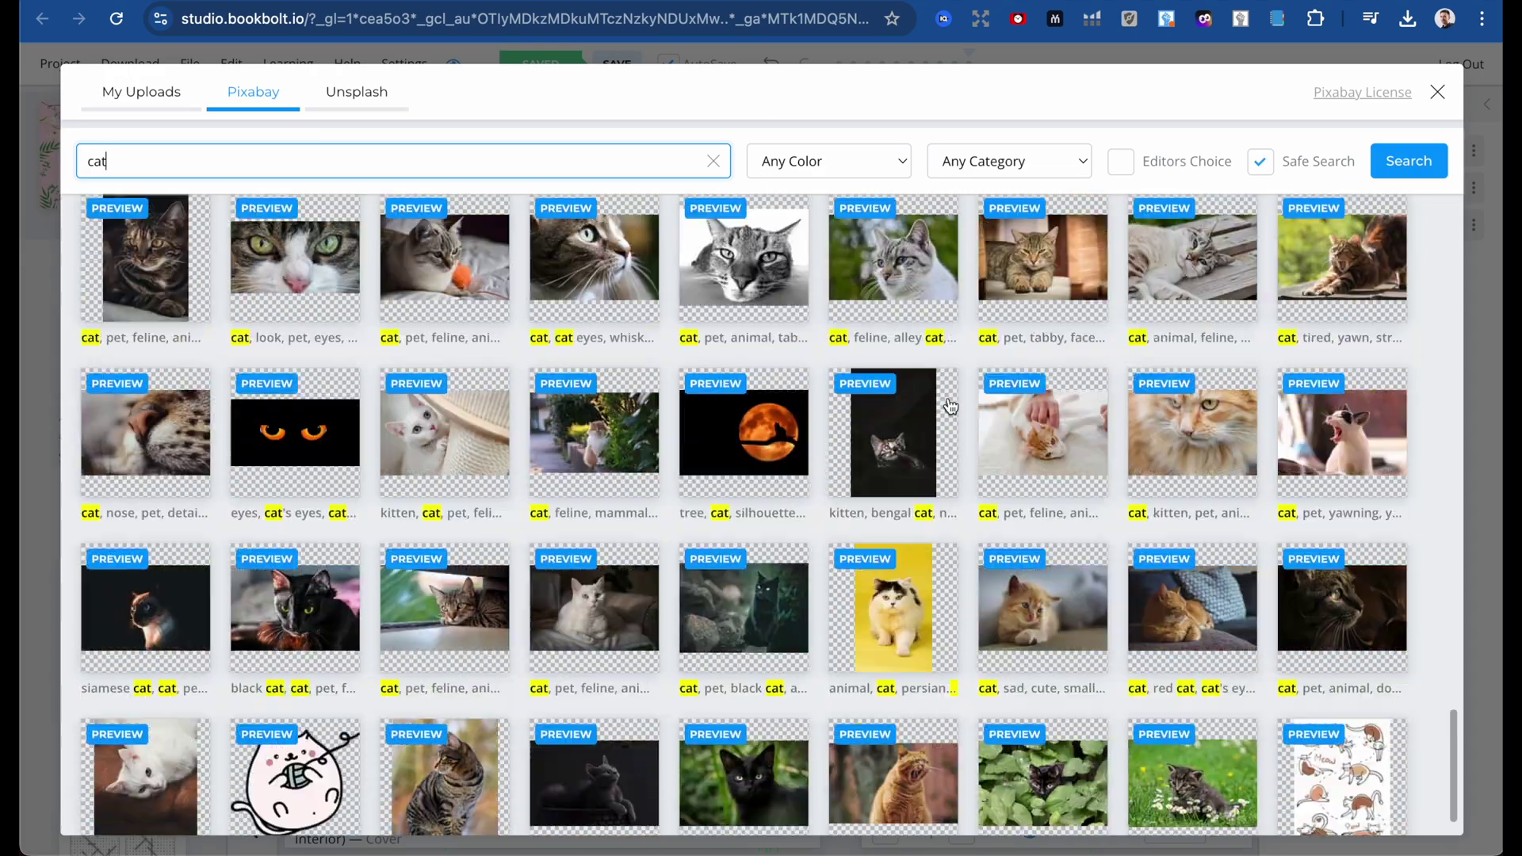
pyautogui.click(288, 730)
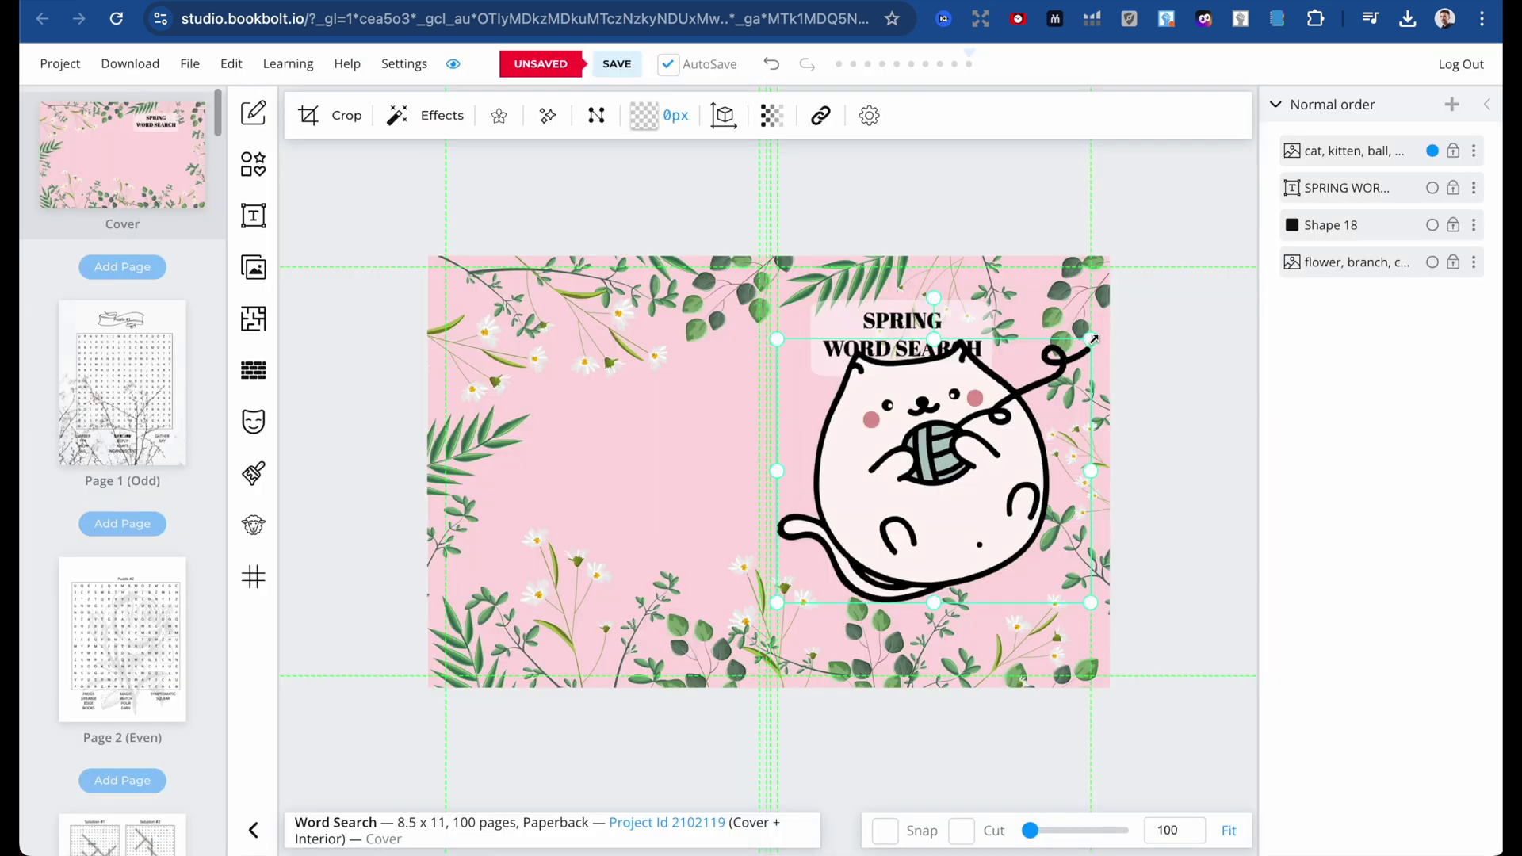
# Shrink the cartoon cat and move it to the lower-right corner of the front cover.
pyautogui.moveTo(1096, 341); pyautogui.dragTo(953, 456)
pyautogui.moveTo(868, 526); pyautogui.dragTo(1029, 582)
pyautogui.click(880, 500)
# Copy Solution #2 from page 3 onto blank page 8 and enlarge it to fill the page margins.
pyautogui.scroll(-1, 141, 343)
pyautogui.click(141, 341)
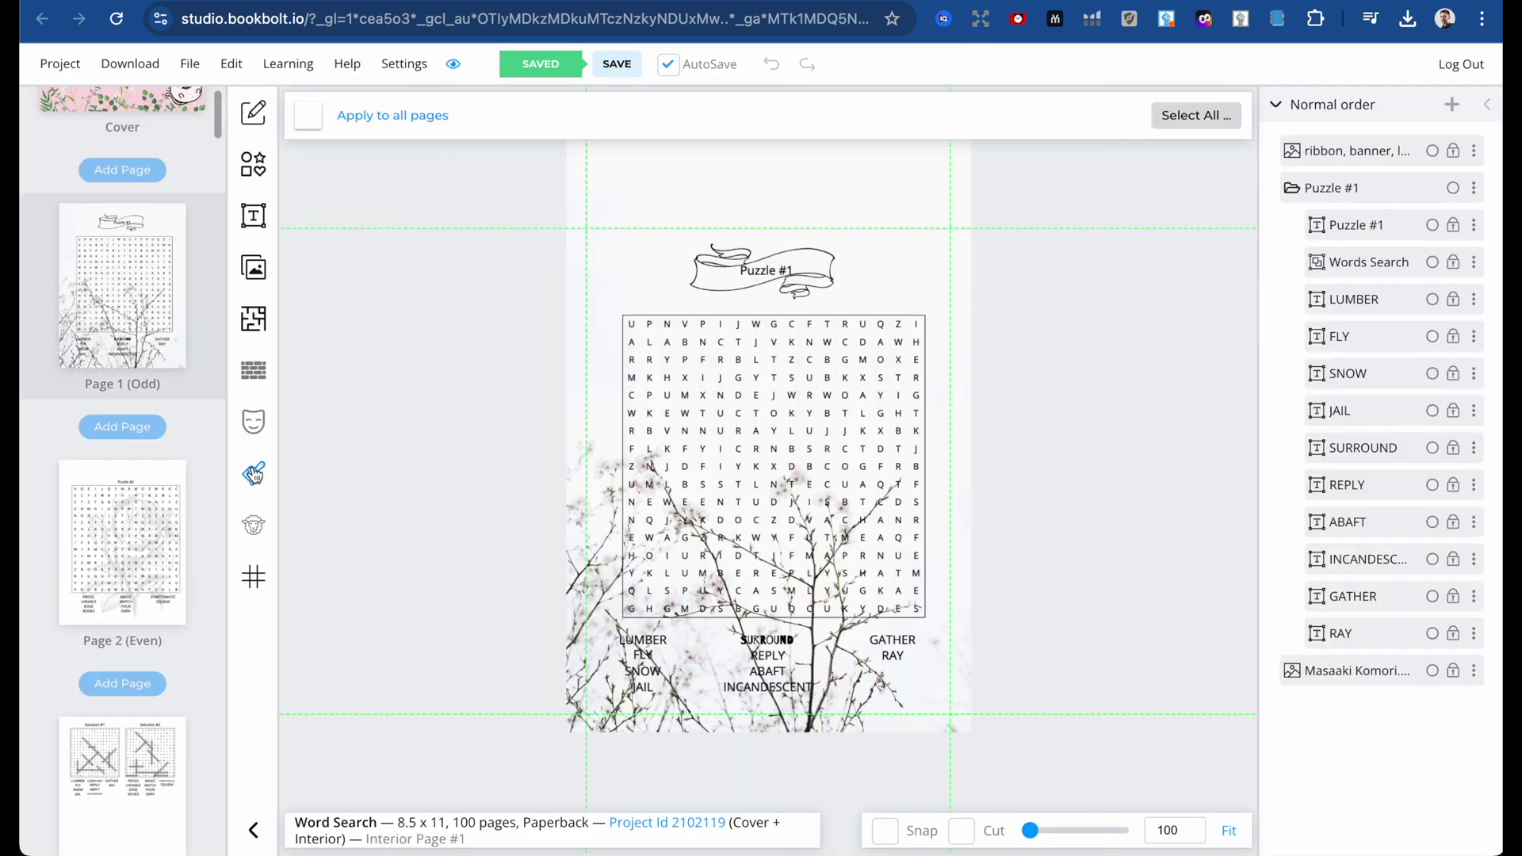
pyautogui.scroll(-3, 162, 535)
pyautogui.click(158, 539)
pyautogui.click(827, 412)
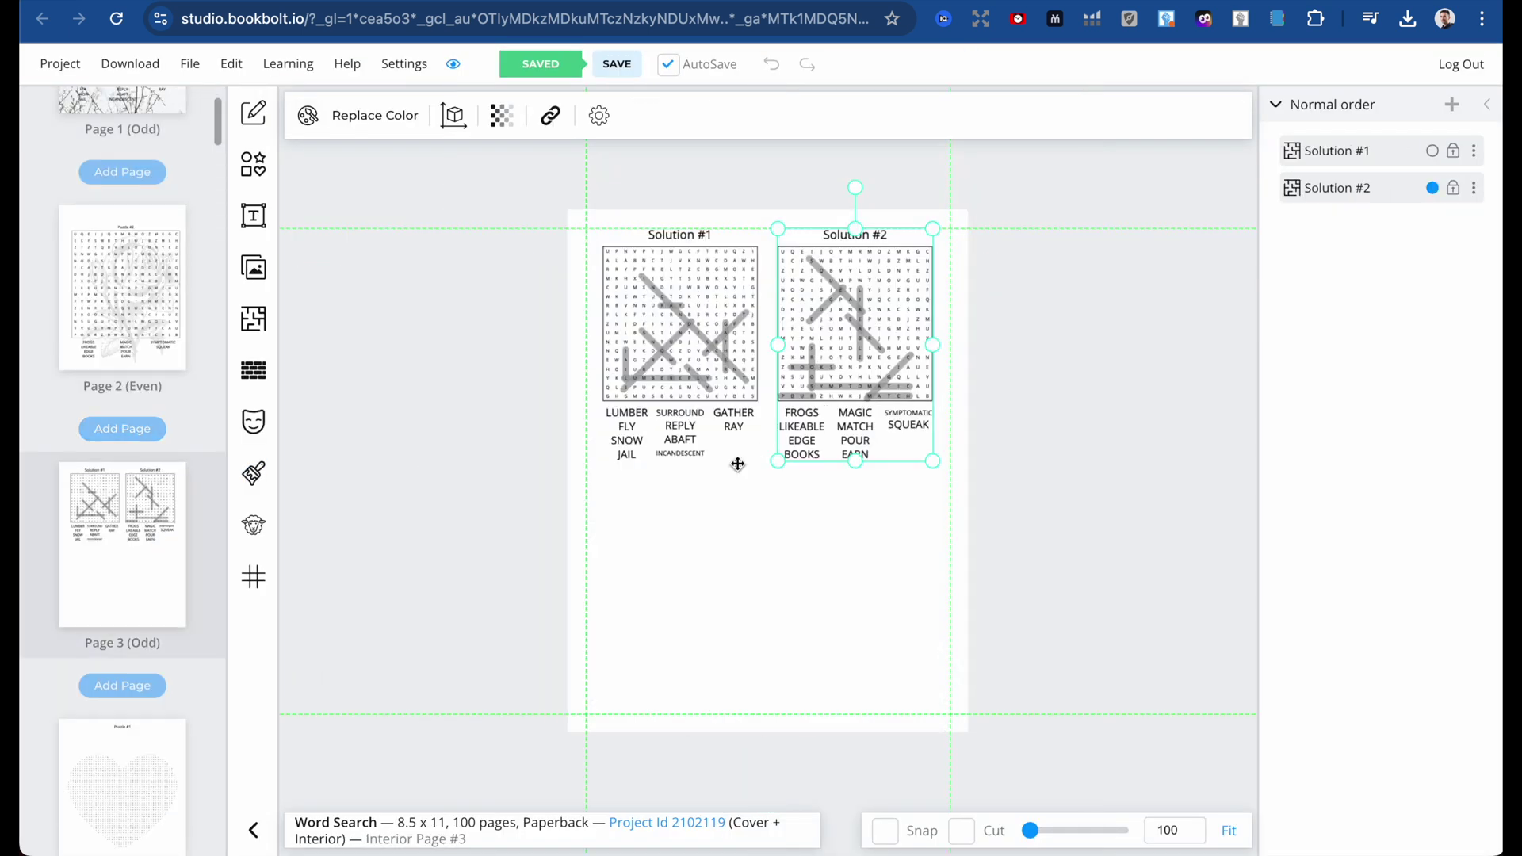
pyautogui.scroll(-15, 132, 653)
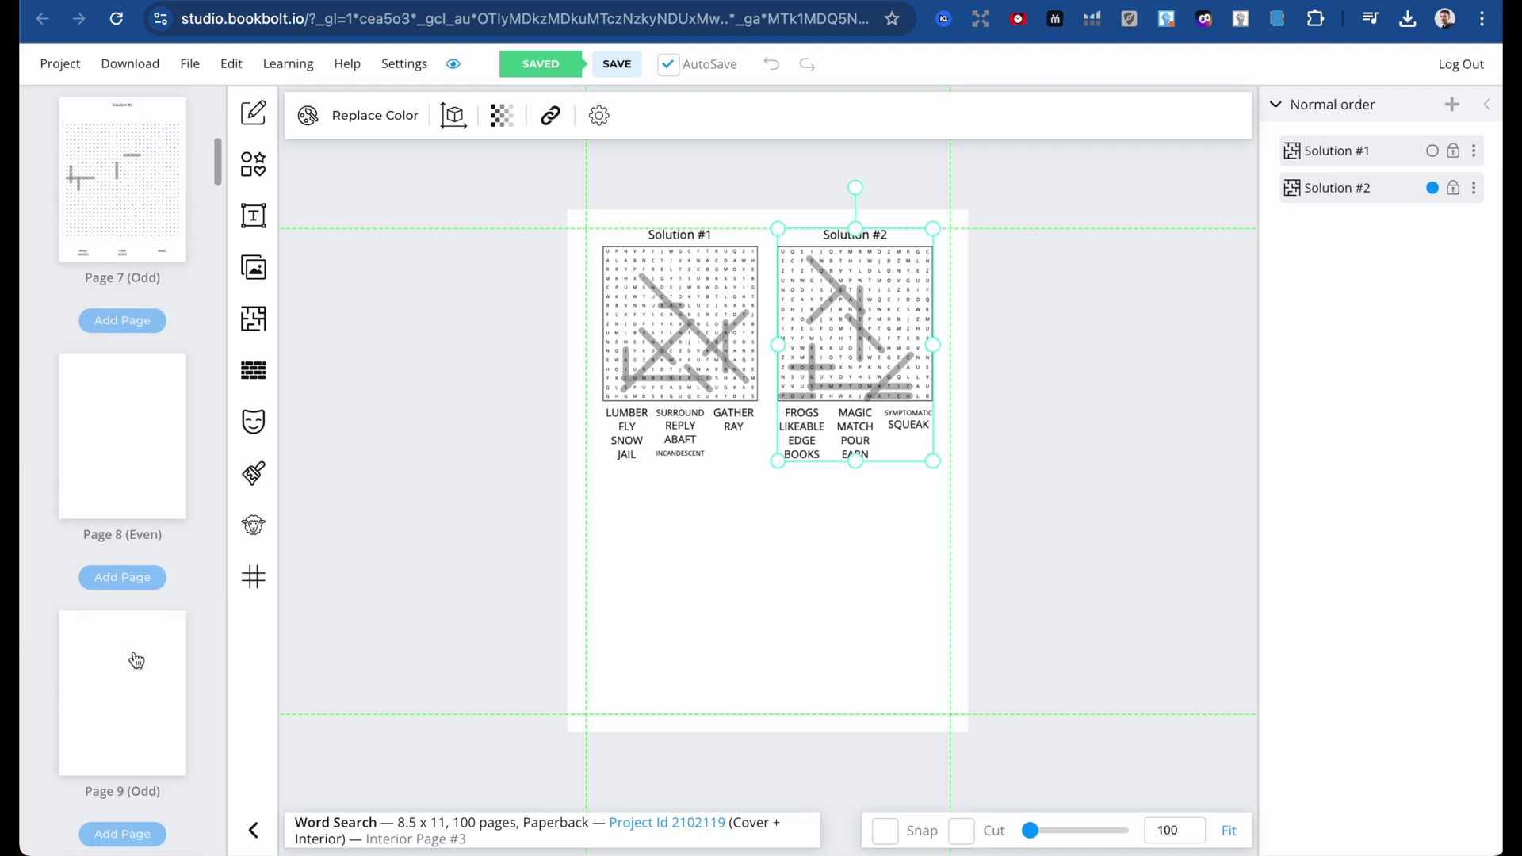
pyautogui.click(123, 444)
pyautogui.hotkey('ctrl', 'v')
pyautogui.moveTo(775, 468); pyautogui.dragTo(568, 664)
# Download page 8 in CMYK for printed books, search the web for "crop pdf online" and open Smallpdf's crop tool.
pyautogui.click(130, 63)
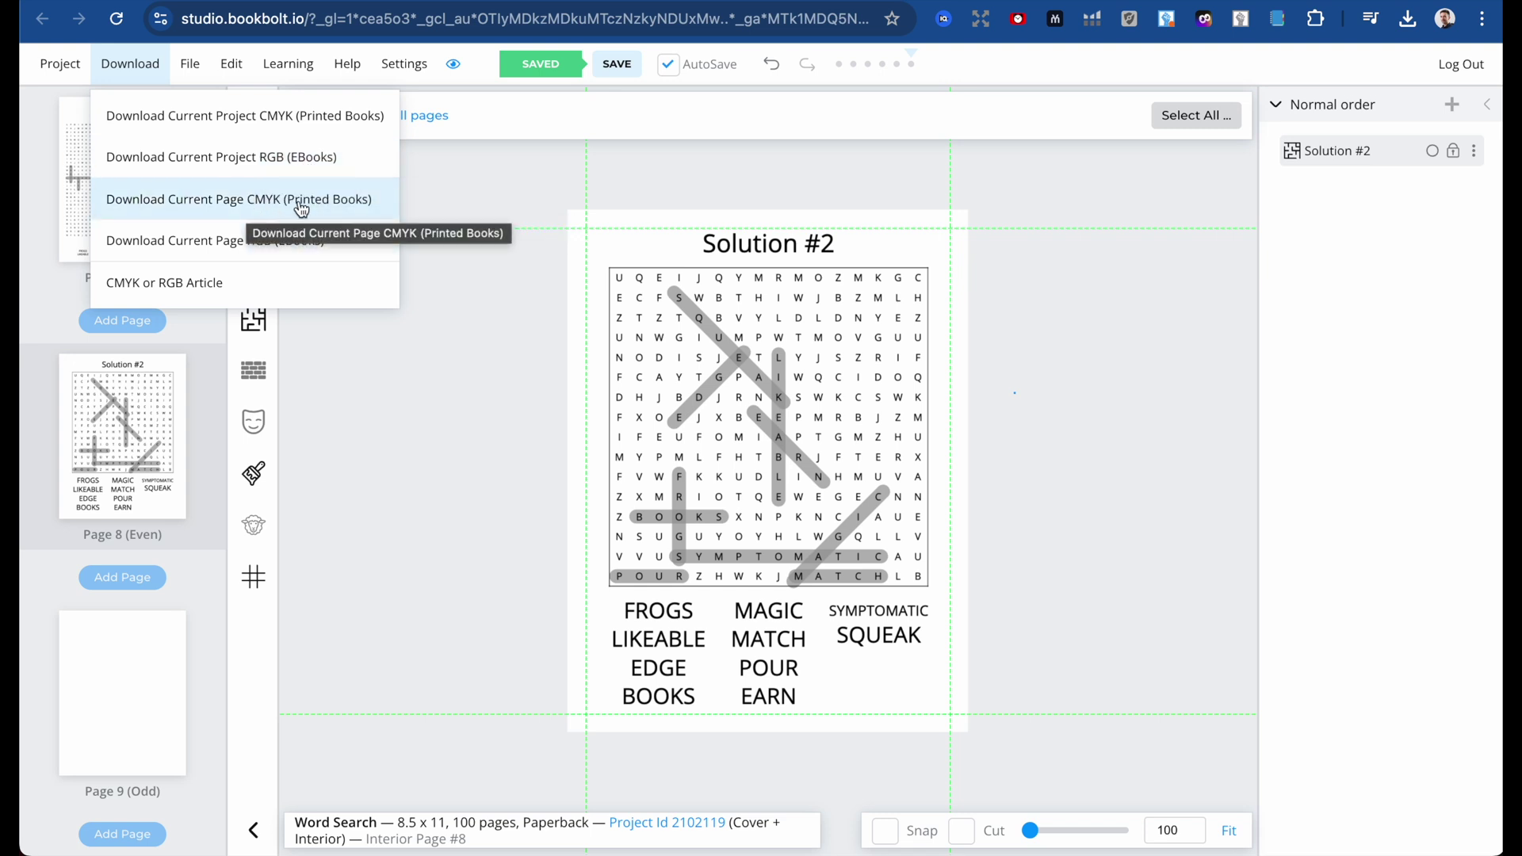
pyautogui.click(329, 208)
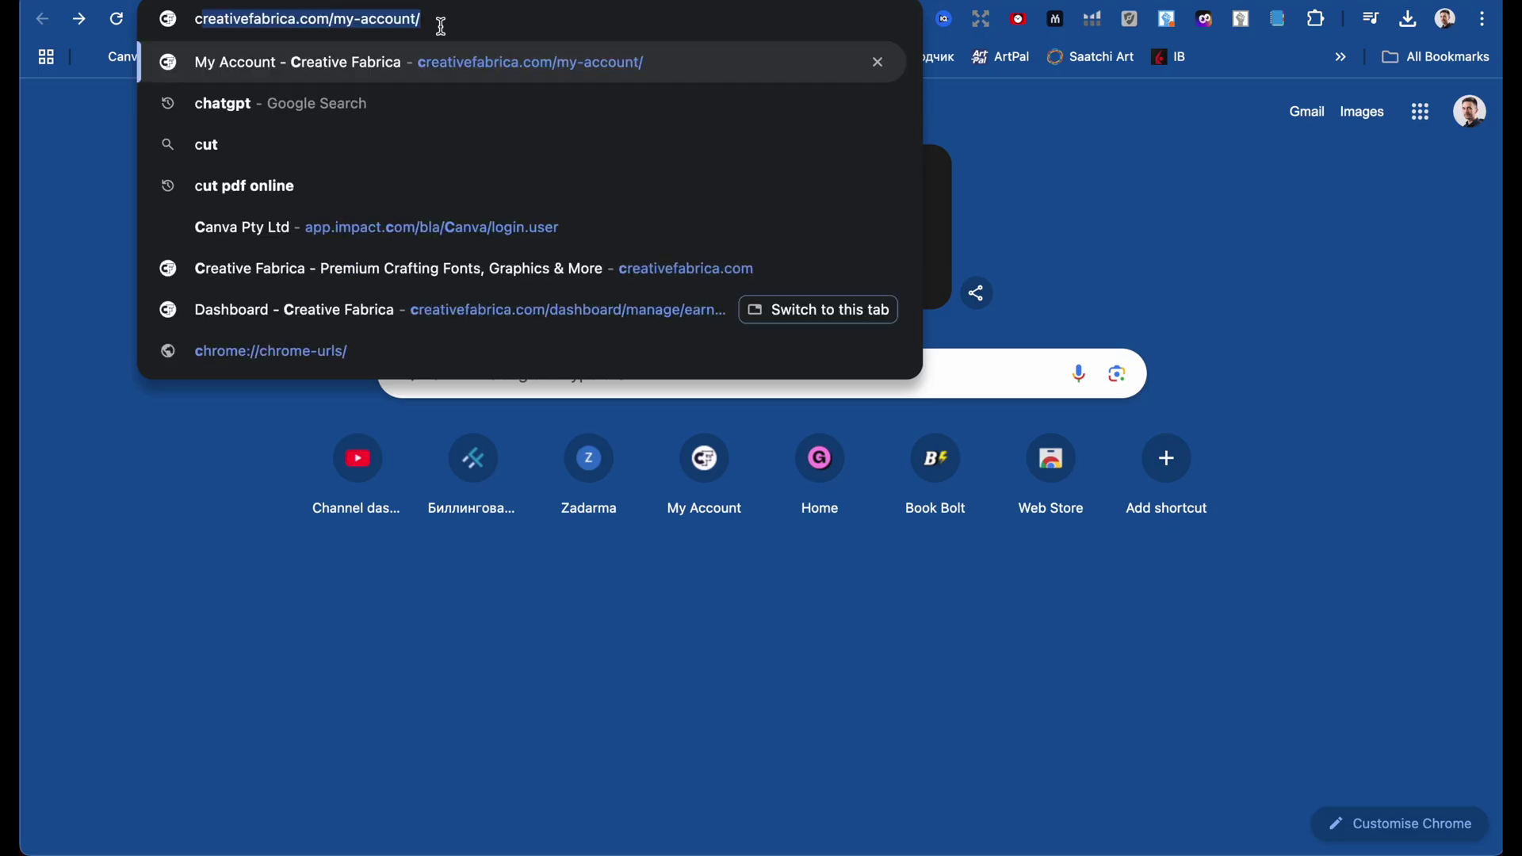
pyautogui.write('rop pdf online')
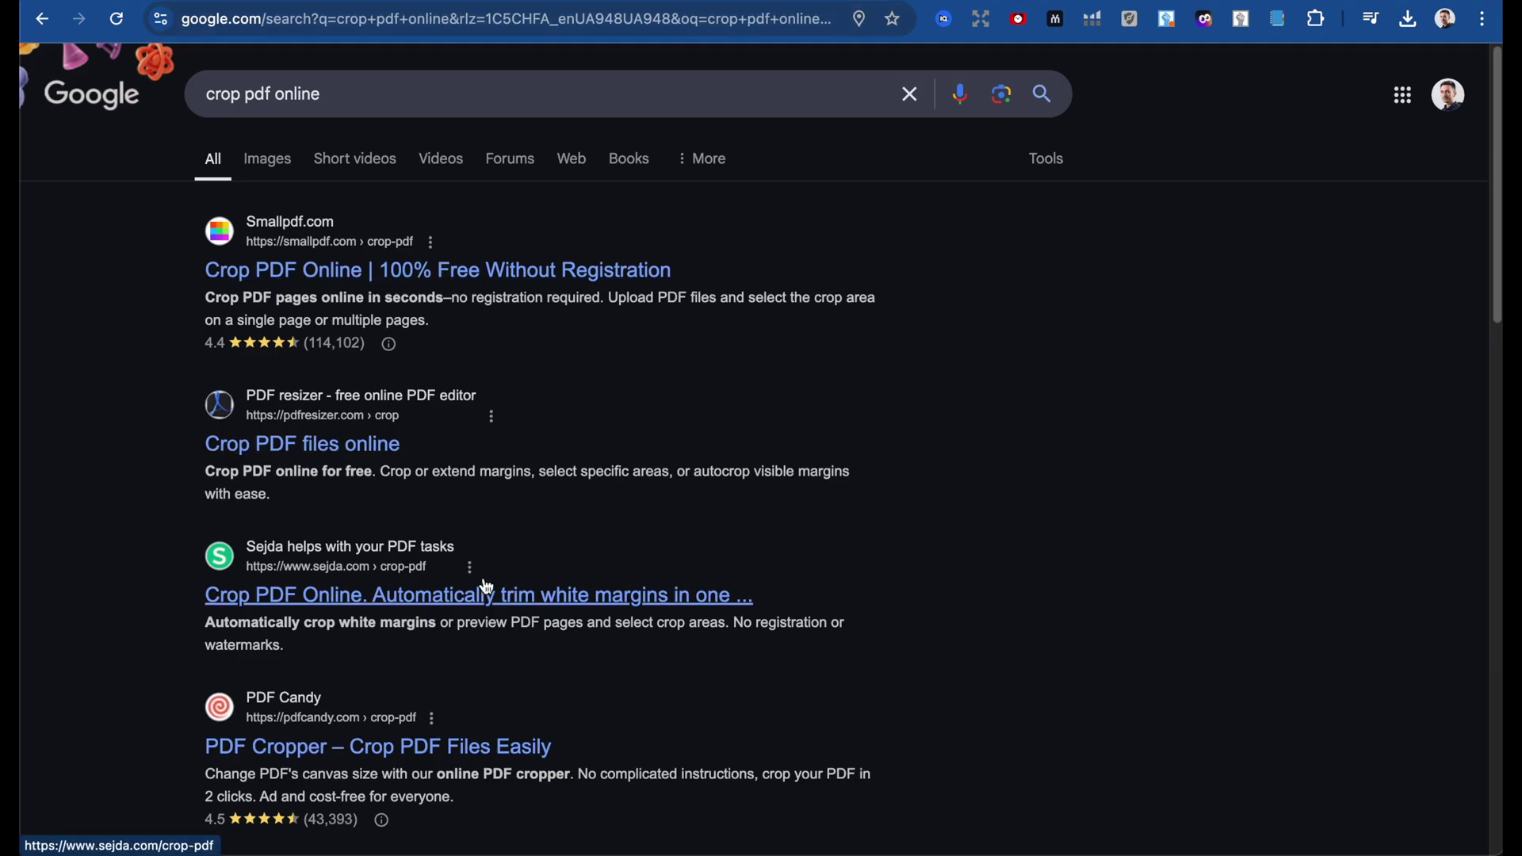
pyautogui.click(502, 273)
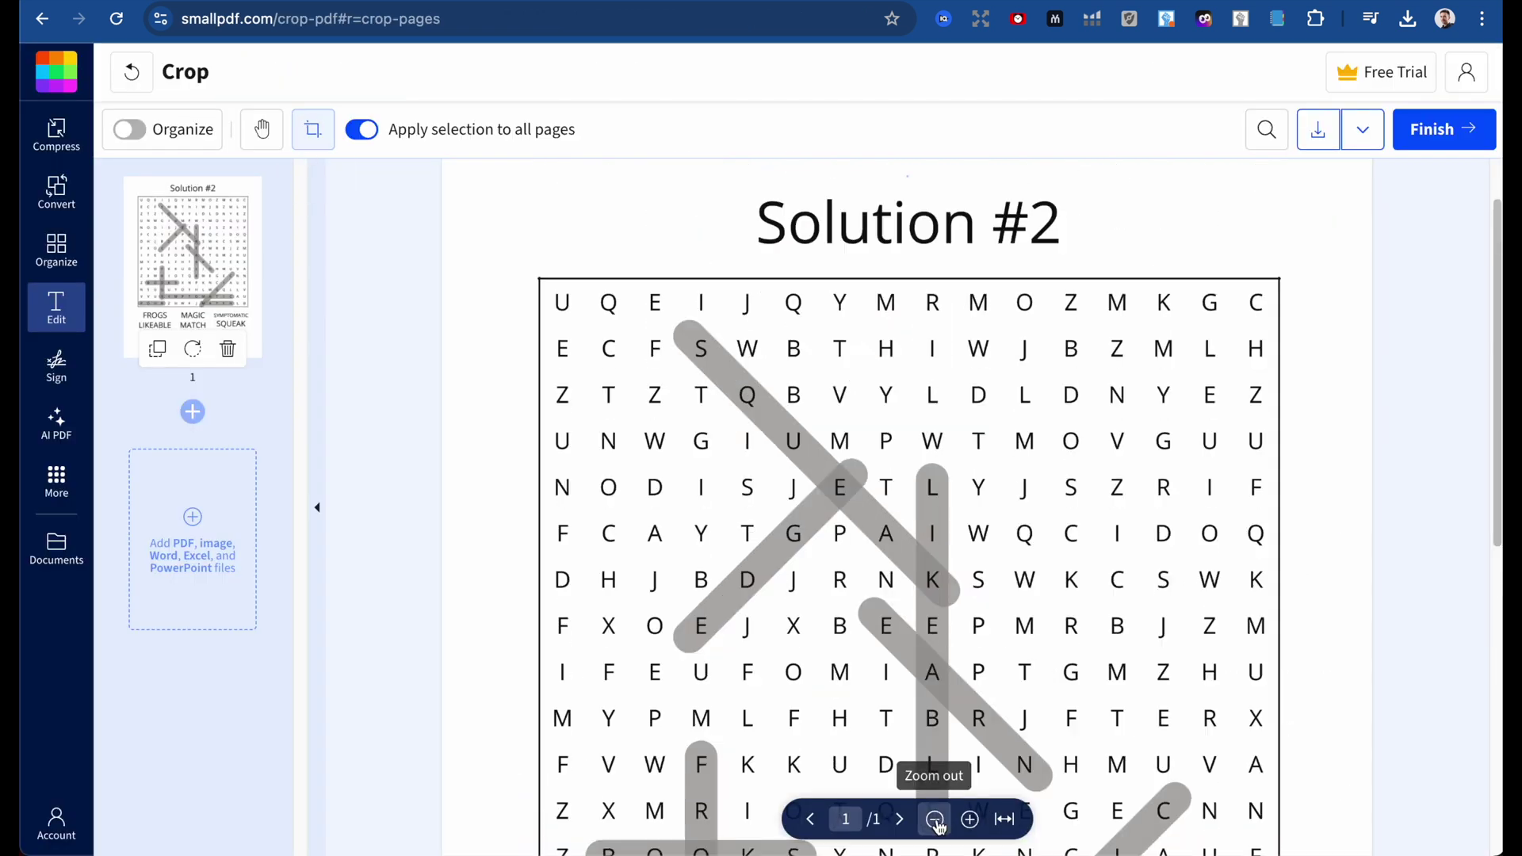
# Crop the Solution #2 PDF in Smallpdf to the letter grid's border and finish the file.
pyautogui.click(935, 818)
pyautogui.click(934, 819)
pyautogui.click(935, 818)
pyautogui.moveTo(687, 218); pyautogui.dragTo(1132, 664)
pyautogui.click(933, 702)
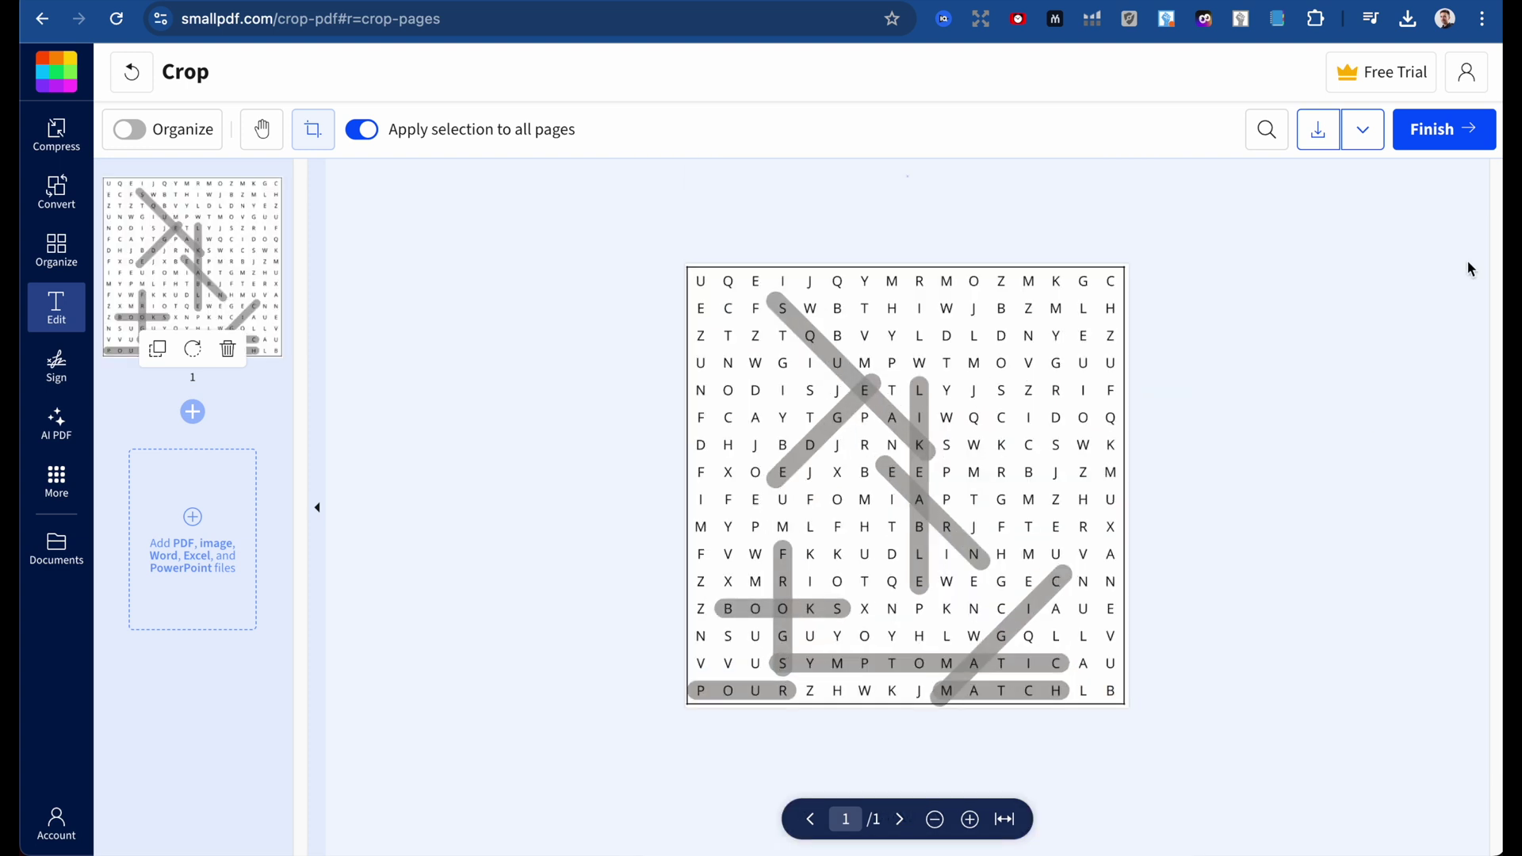
pyautogui.click(1450, 131)
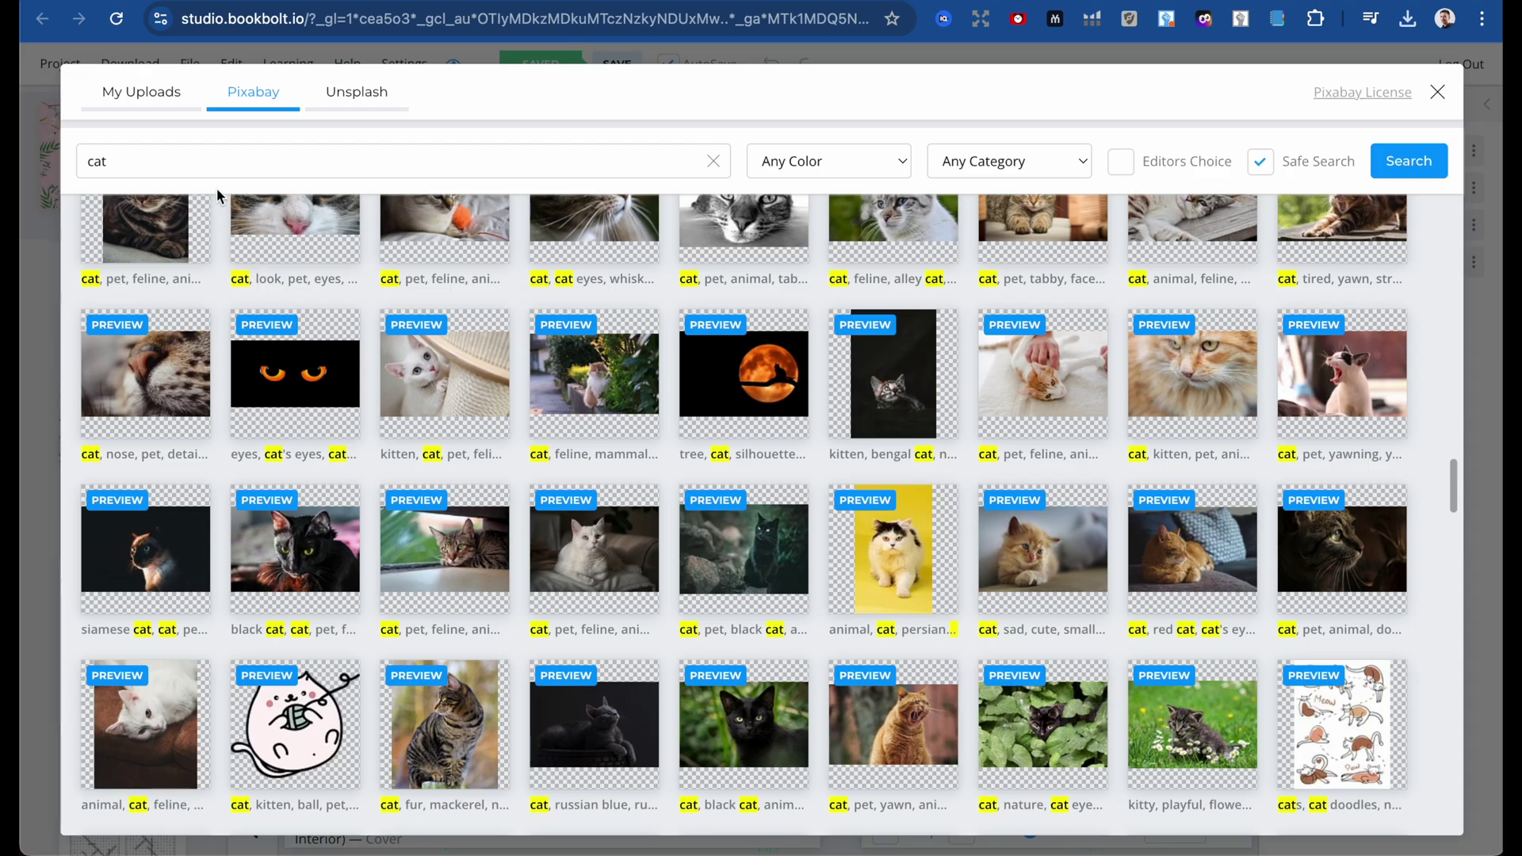
# Upload the cropped solution PDF in Book Bolt Studio, place it on the front cover and shrink the grid.
pyautogui.click(175, 113)
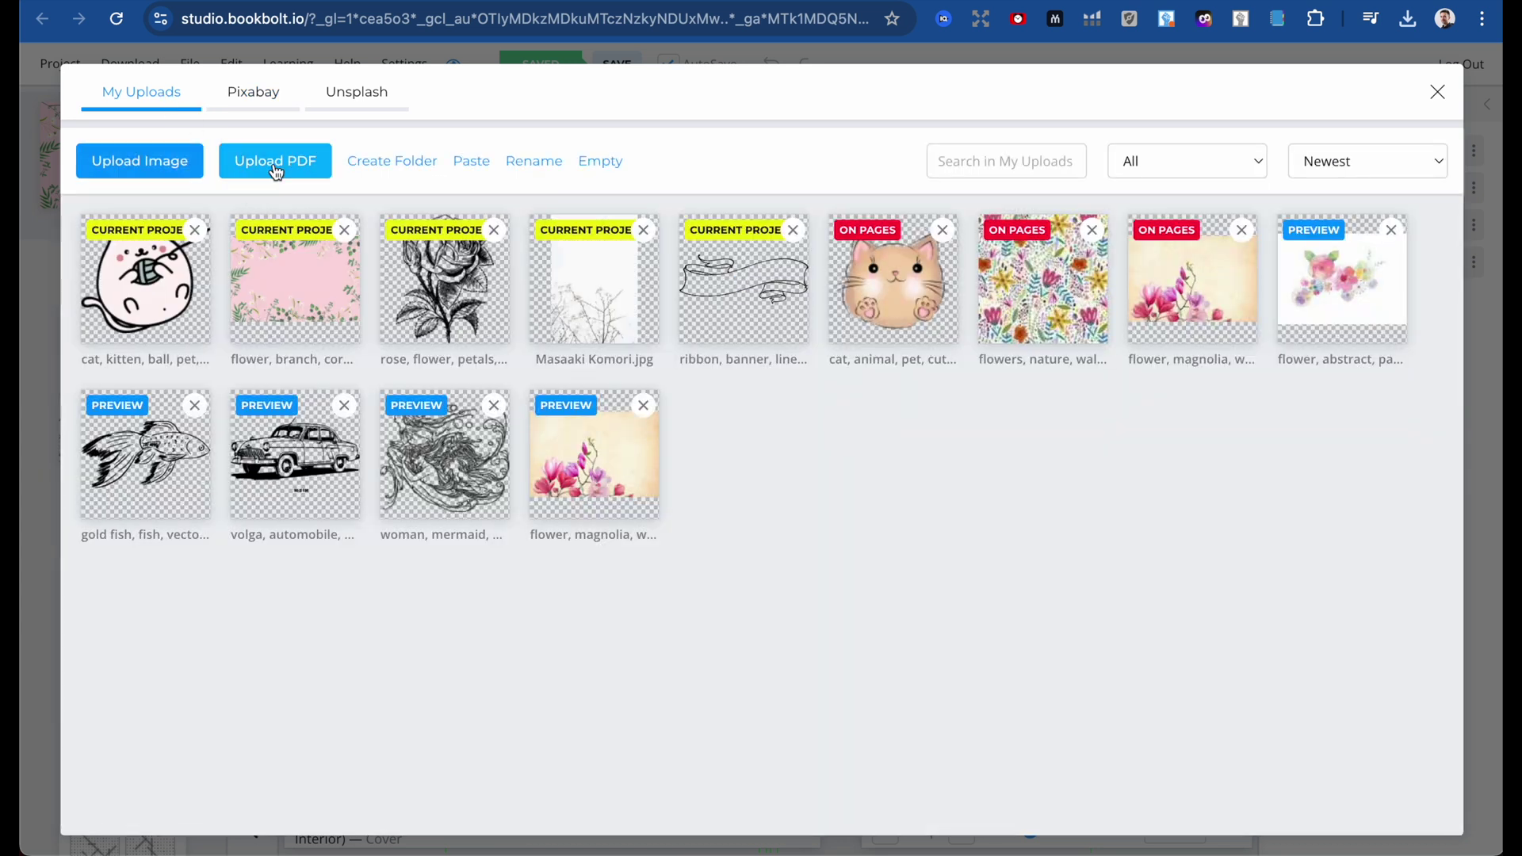
pyautogui.click(274, 164)
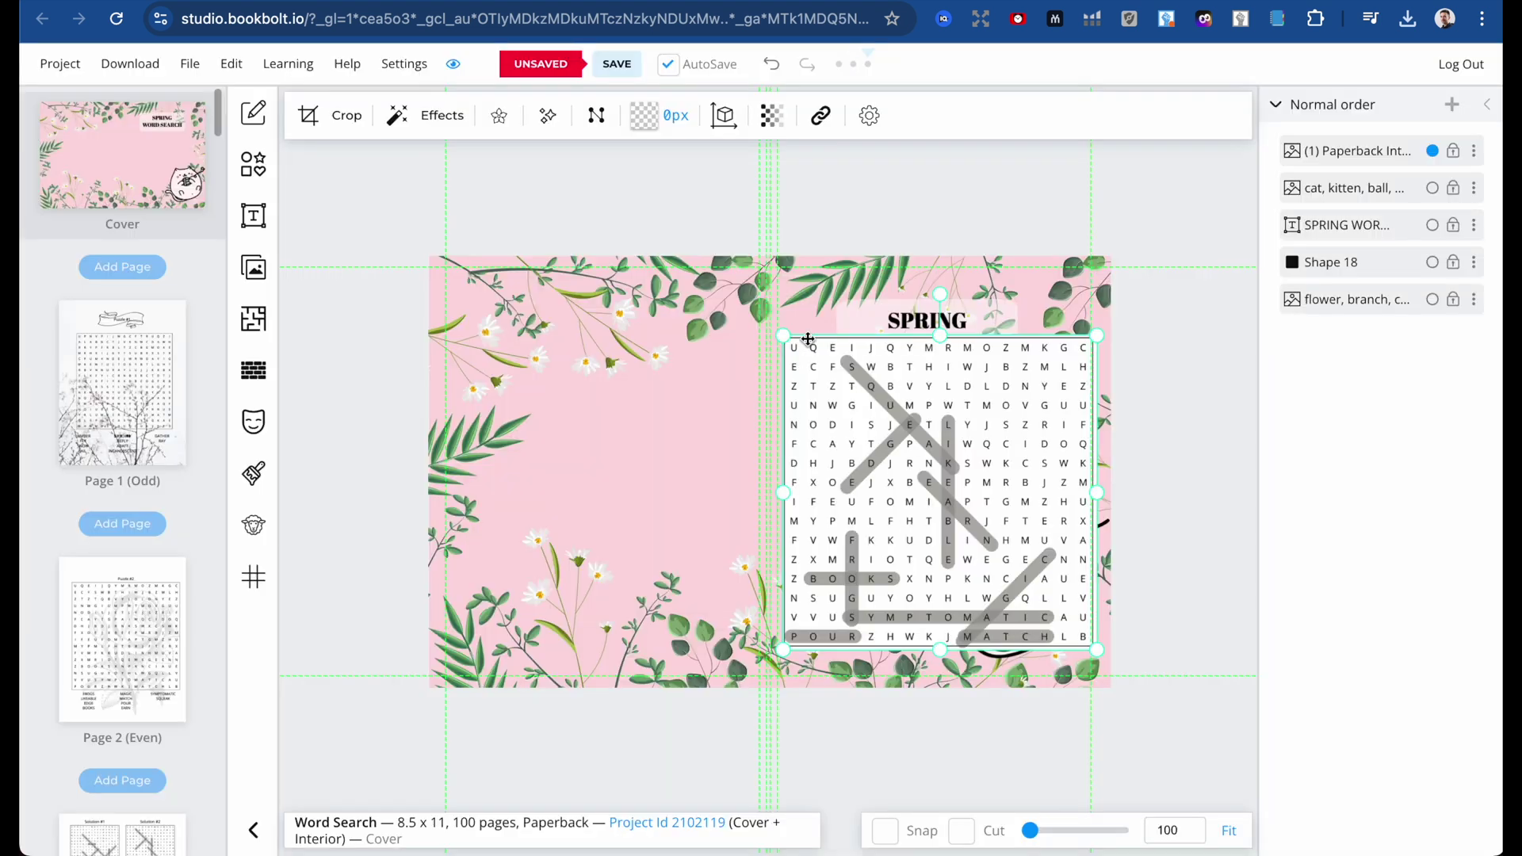
pyautogui.moveTo(808, 339); pyautogui.dragTo(880, 434)
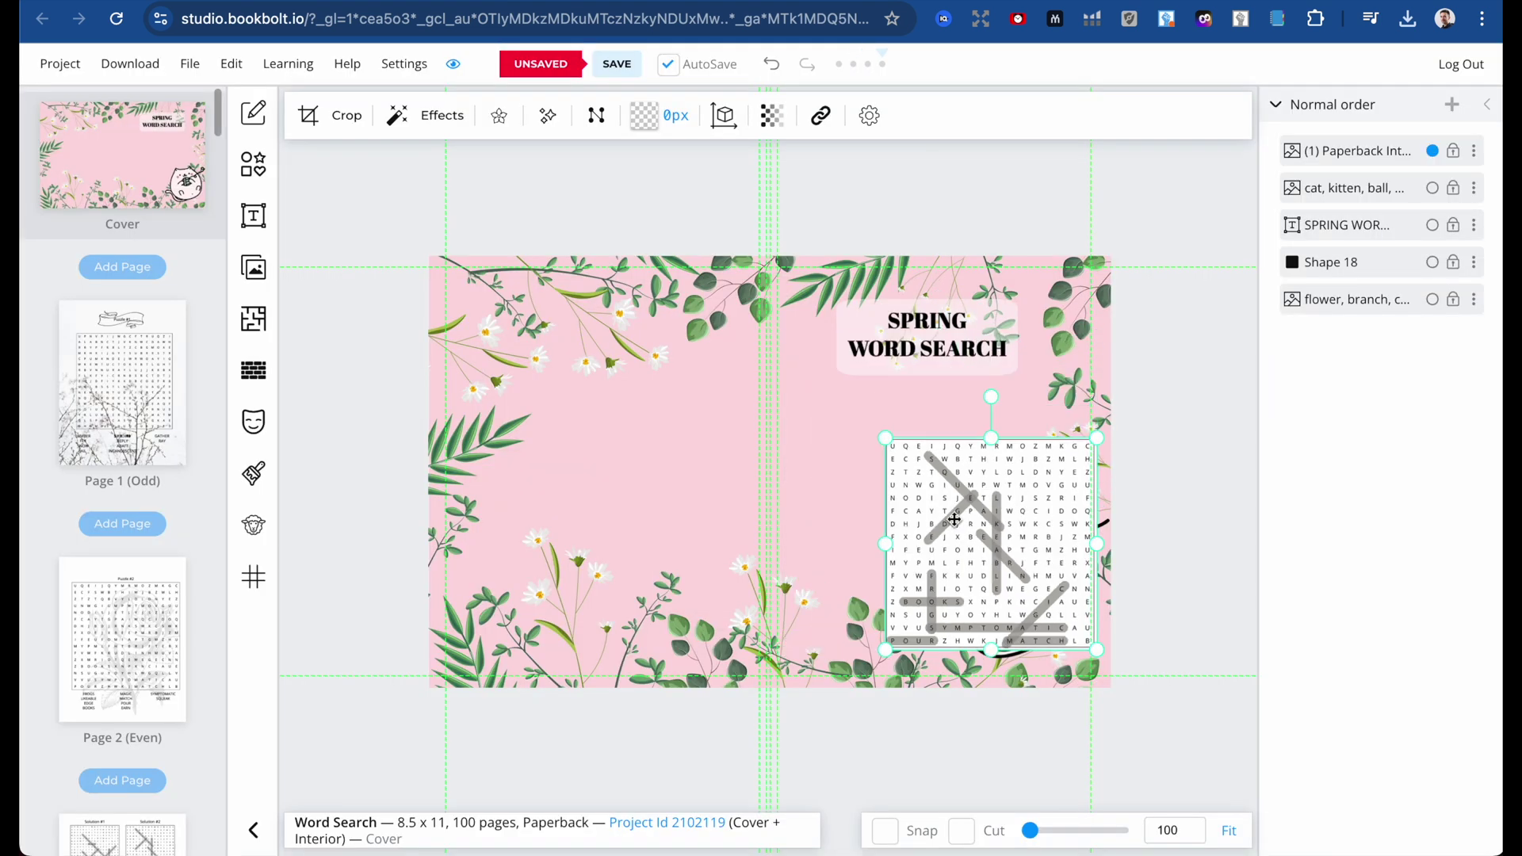
# Position the solution grid below the title on the front cover and layer it behind the cartoon cat.
pyautogui.rightClick(917, 460)
pyautogui.moveTo(945, 572); pyautogui.dragTo(930, 473)
pyautogui.click(1063, 708)
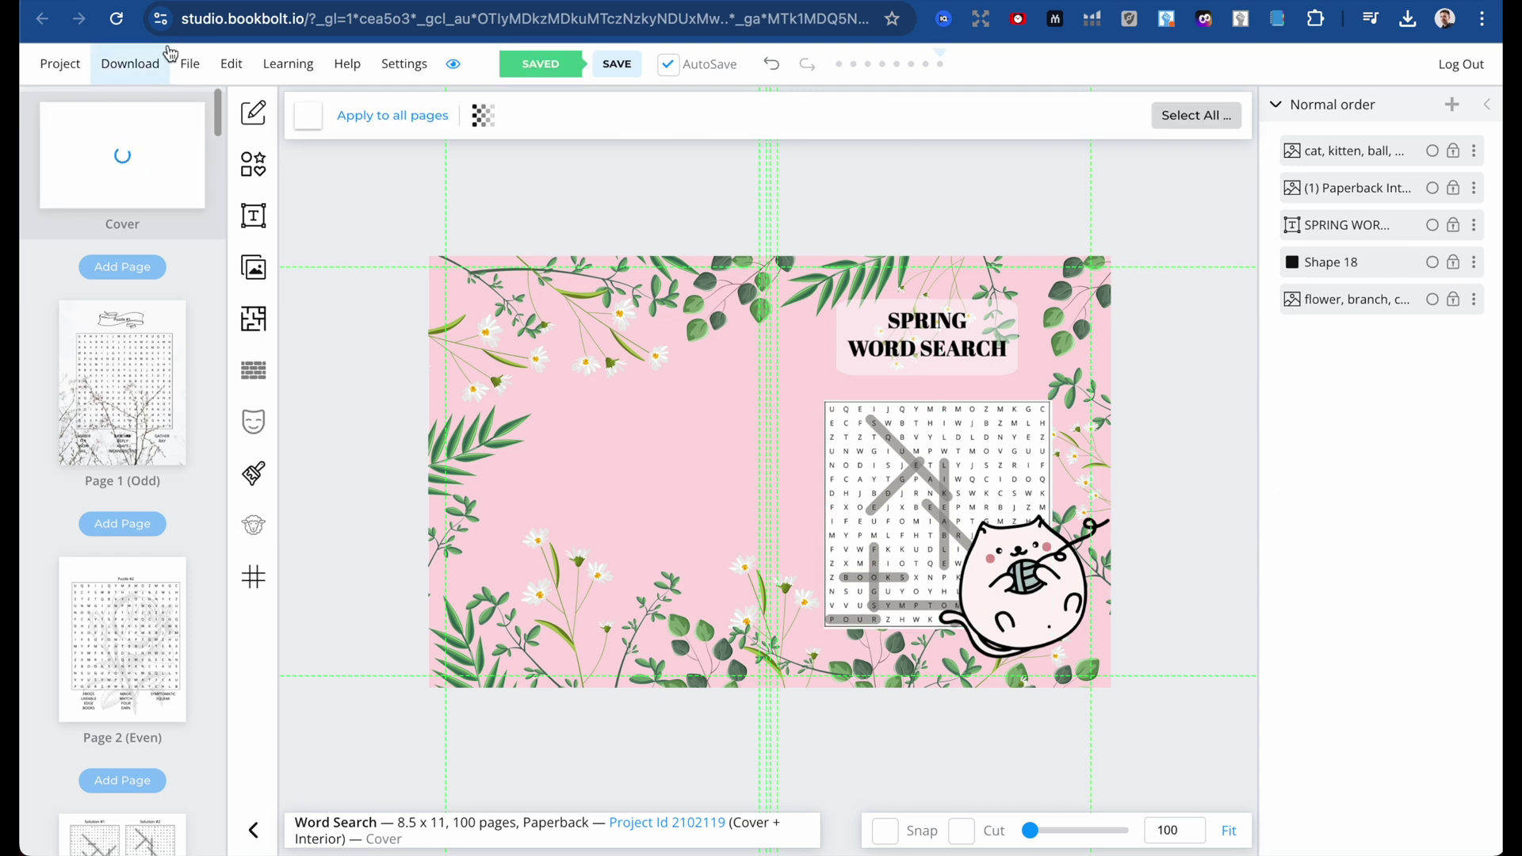
# Open the download options for the project.
pyautogui.click(153, 73)
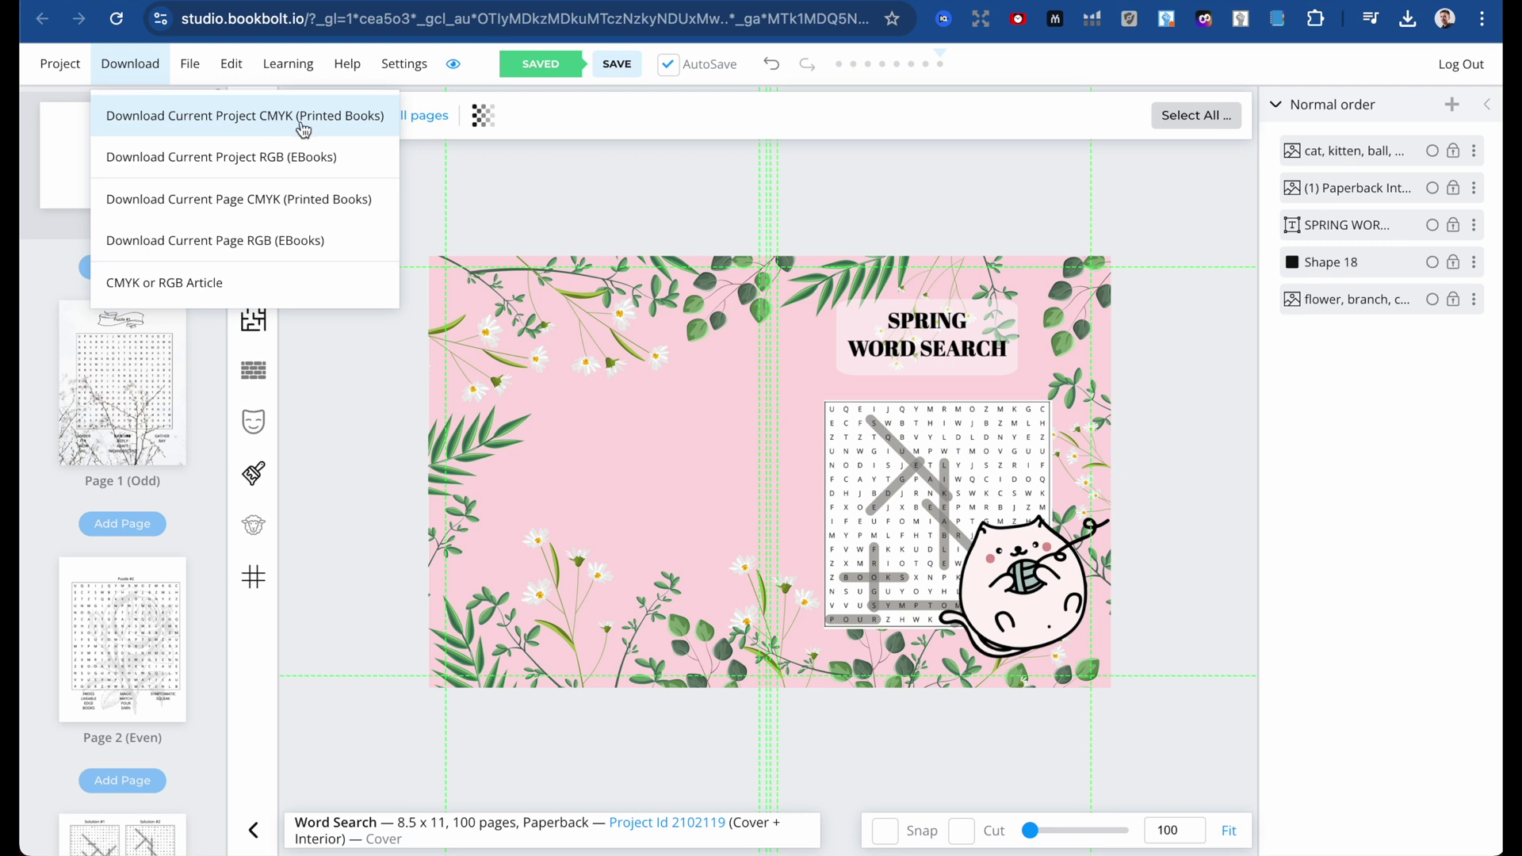